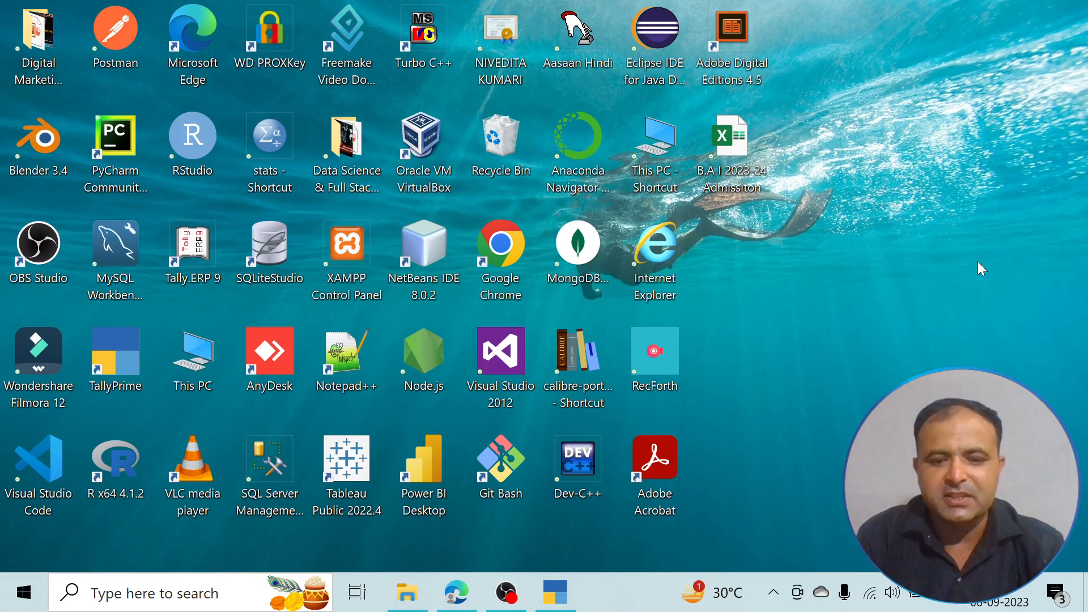
- Switch to TallyPrime and open the creation form for a new company
left_click(564, 579)
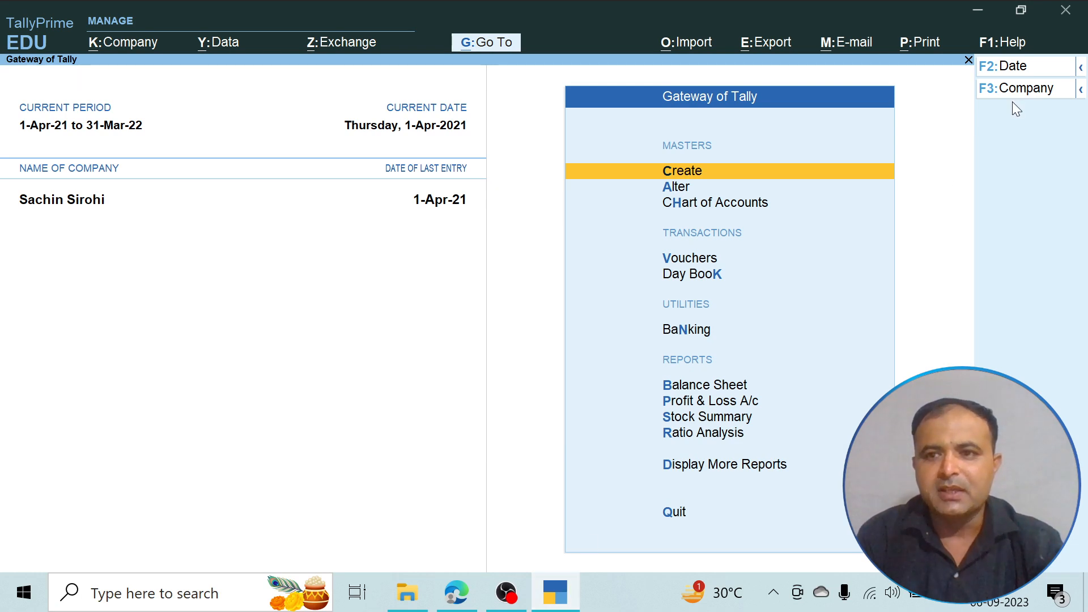
left_click(1037, 90)
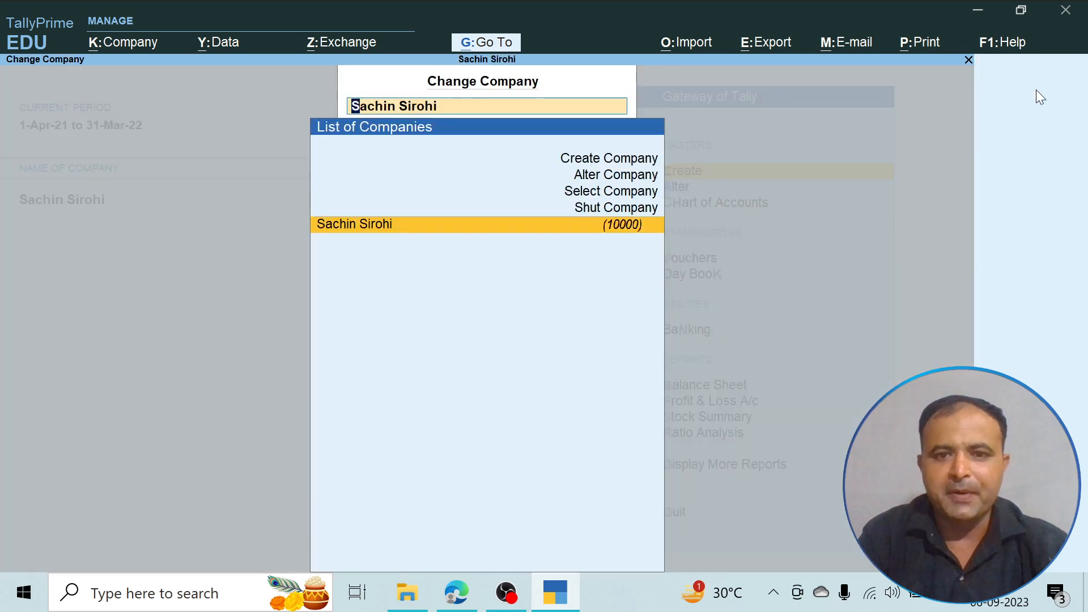
key("Up")
key("Up")
key("Up")
key("Up")
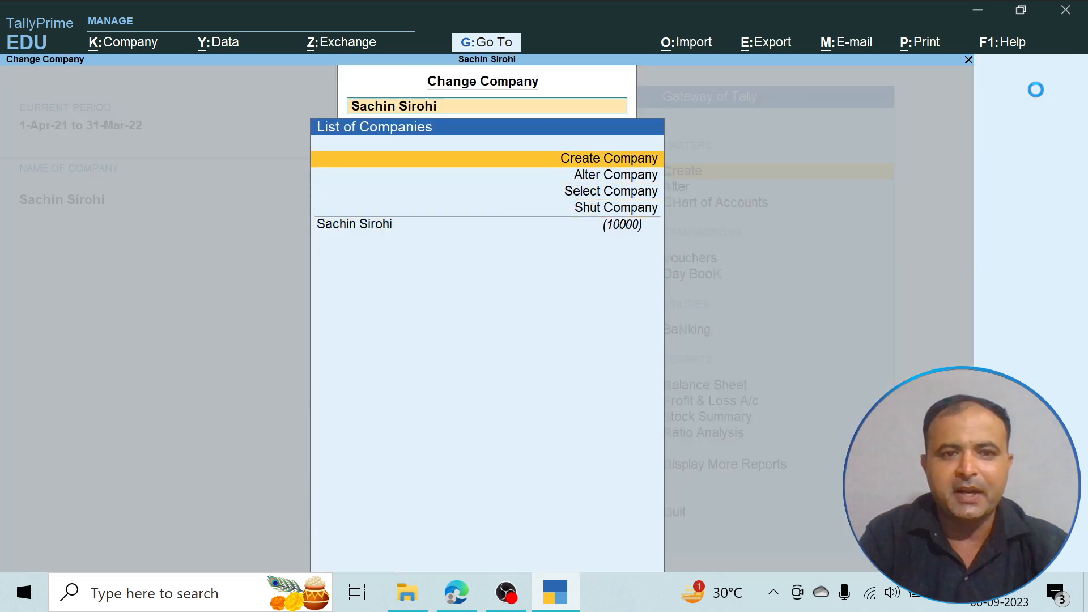
key("Return")
- Name the company Silver Plus Company, keeping the same mailing name and leaving the address blank
type("S")
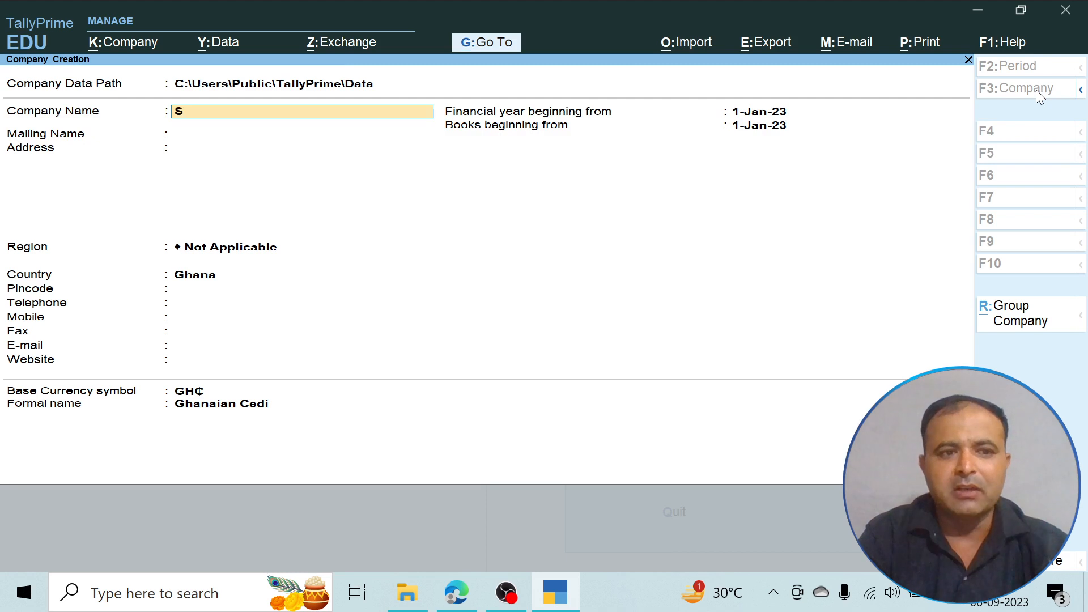
type("ilver Pl")
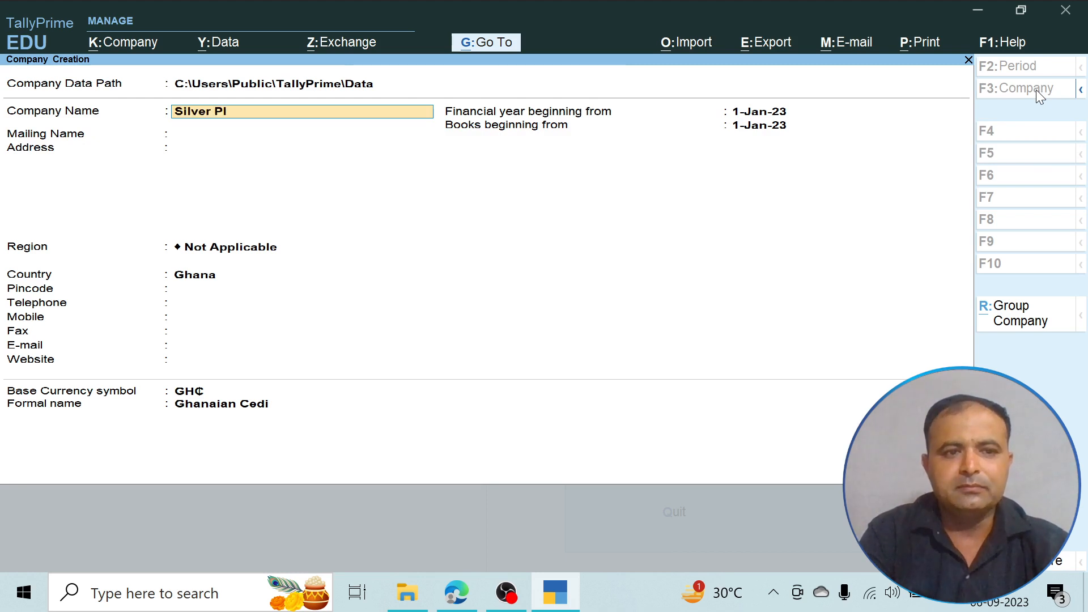
type("us Compan")
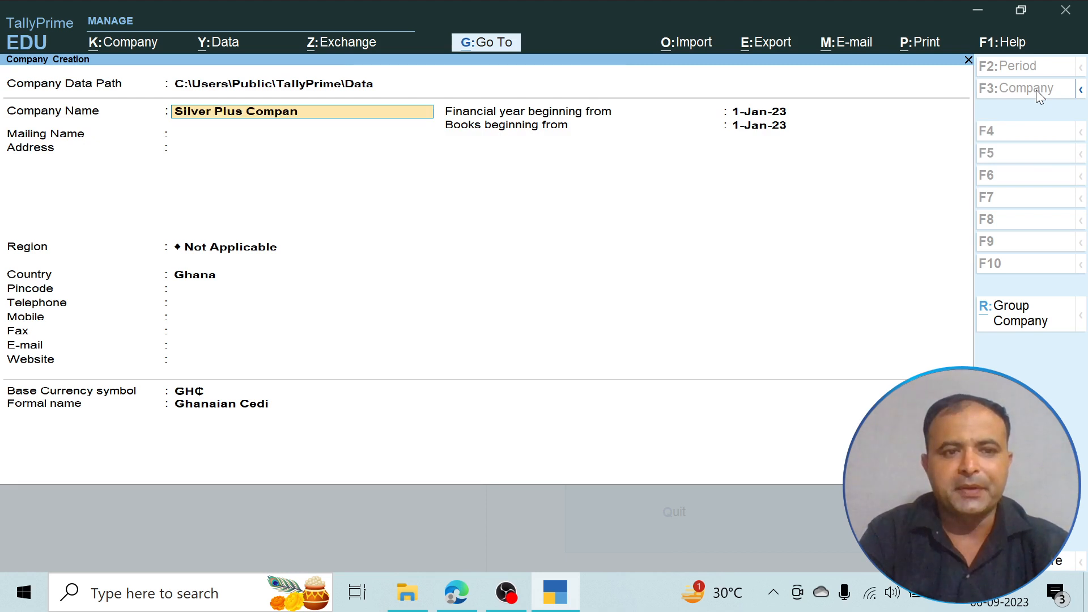
type("y")
key("Return")
key("Return")
- Set the company's country to India
key("Return")
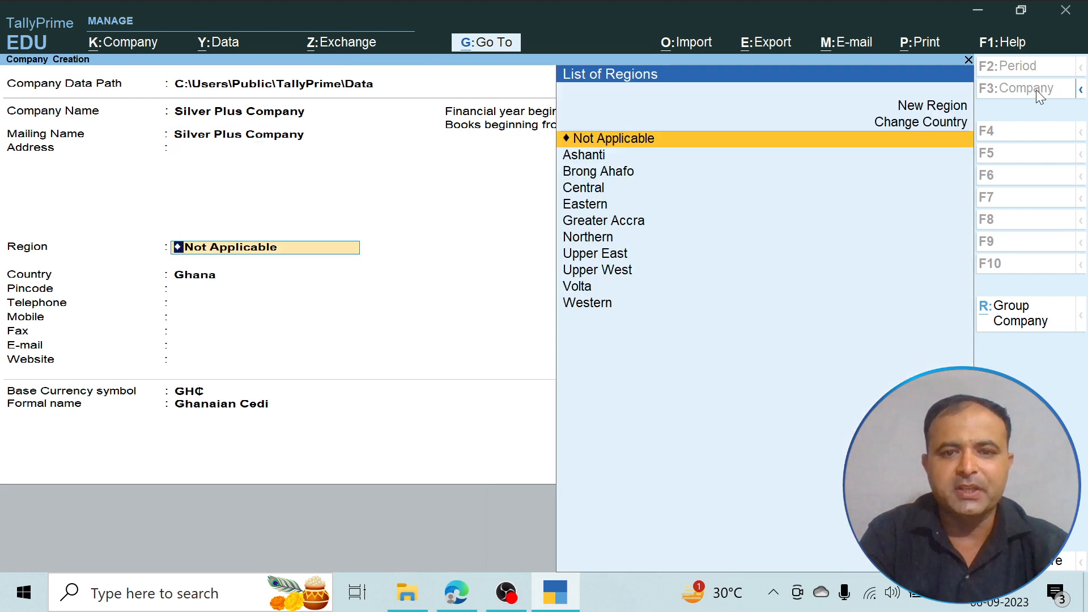
key("Return")
type("i")
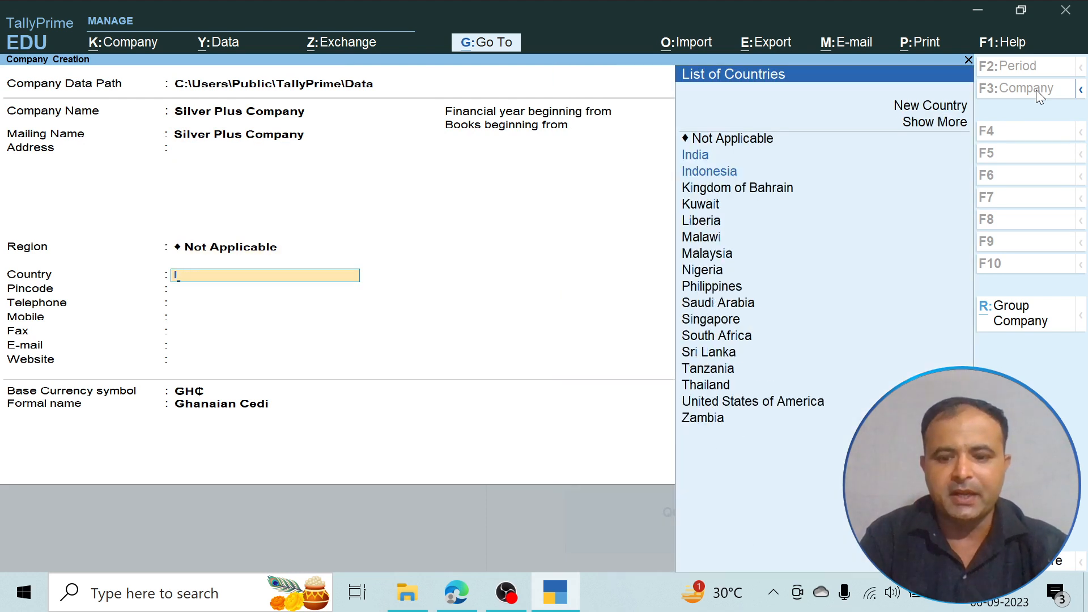
key("Down")
key("Down")
key("Down")
key("Up")
key("Up")
key("Return")
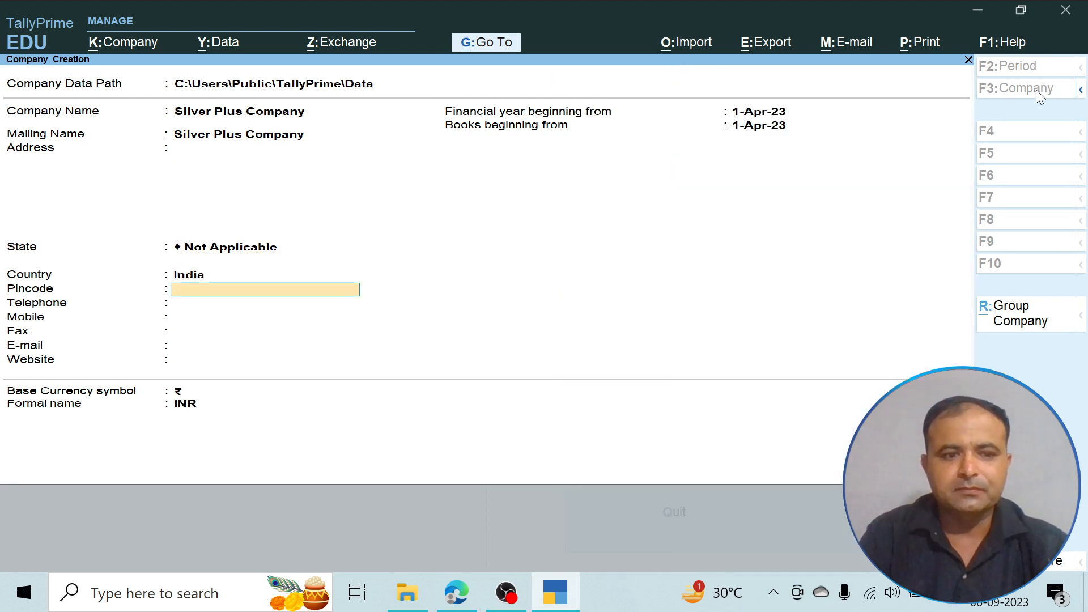
- Go back to the company's state and set it to Uttar Pradesh
key("BackSpace")
key("BackSpace")
type("U")
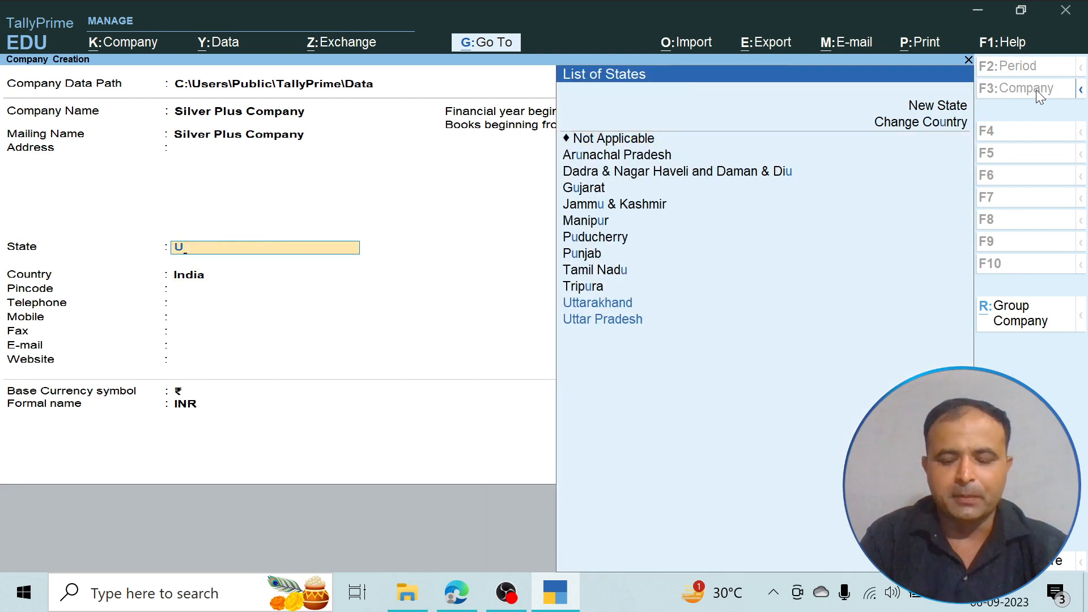
key("Down")
key("Return")
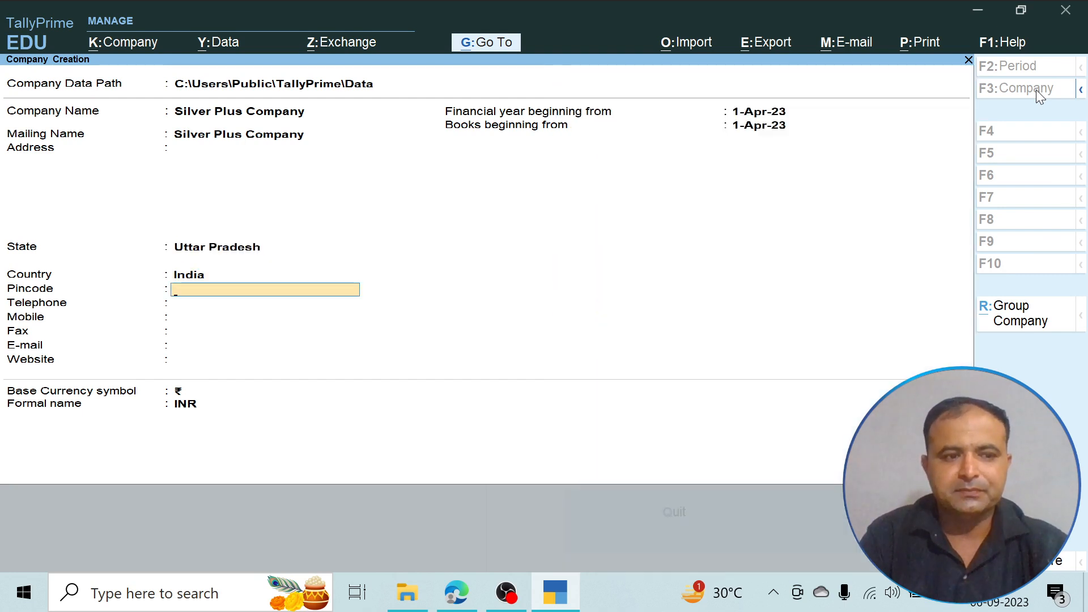
- Enter the company's postal pincode and leave the telephone number blank
type("250000")
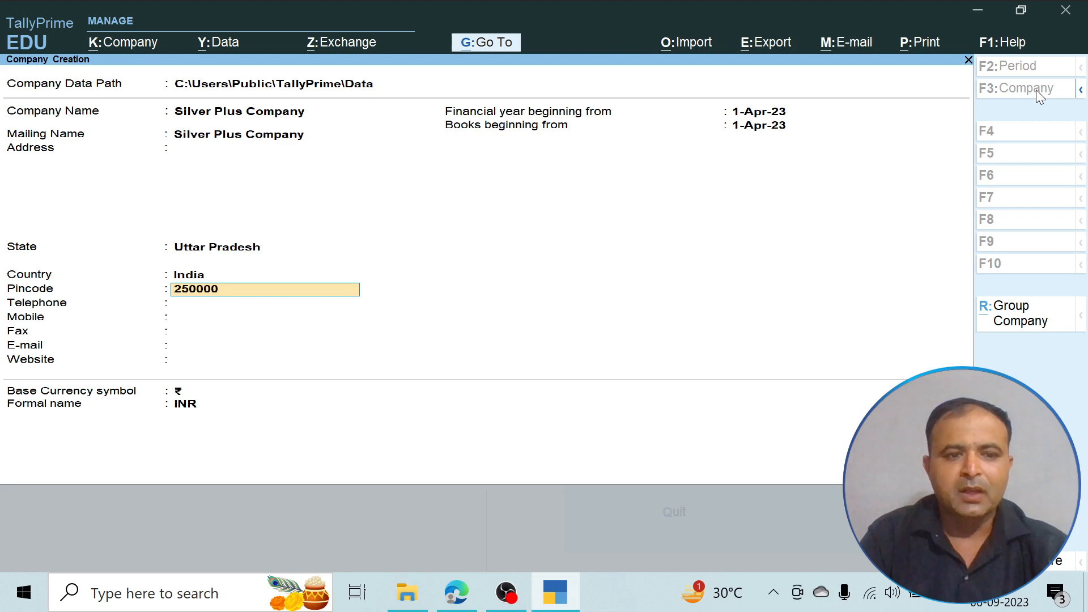
key("BackSpace")
type("1")
key("Return")
- Leave the remaining contact details blank, keep 1-Apr-23 as the financial year and books start, and save the company
key("Return")
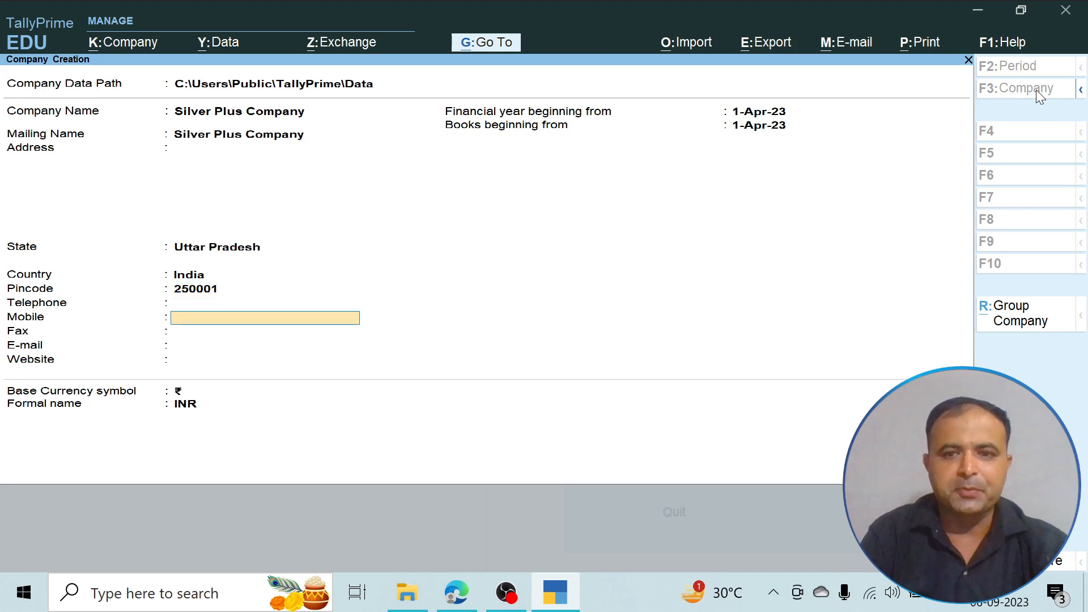
key("Return")
key("Return")
key("Return")
key("Return")
key("Return")
key("Return")
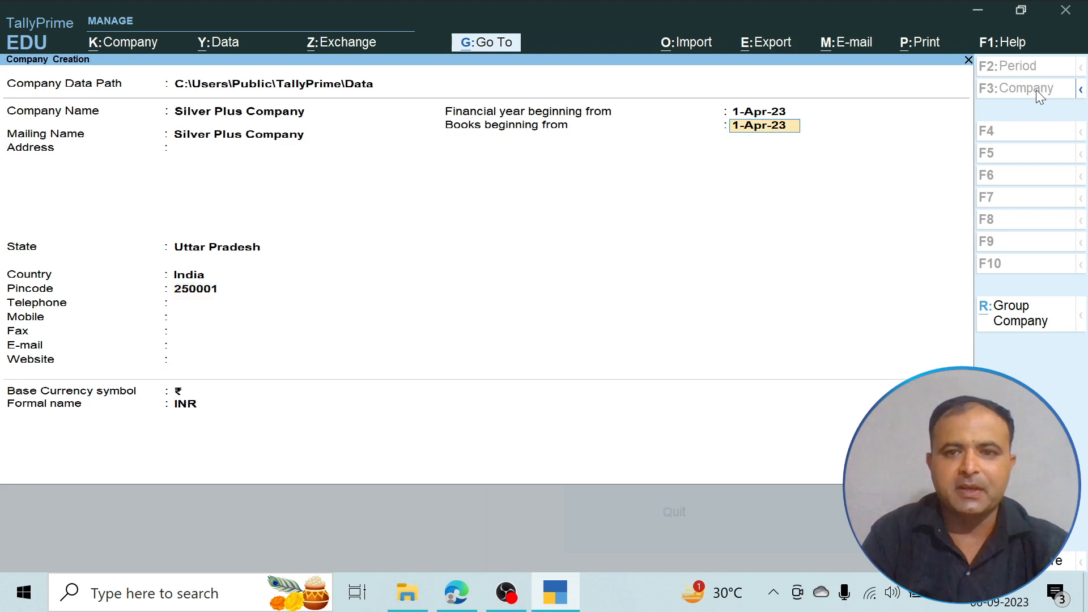
key("Return")
key("Return")
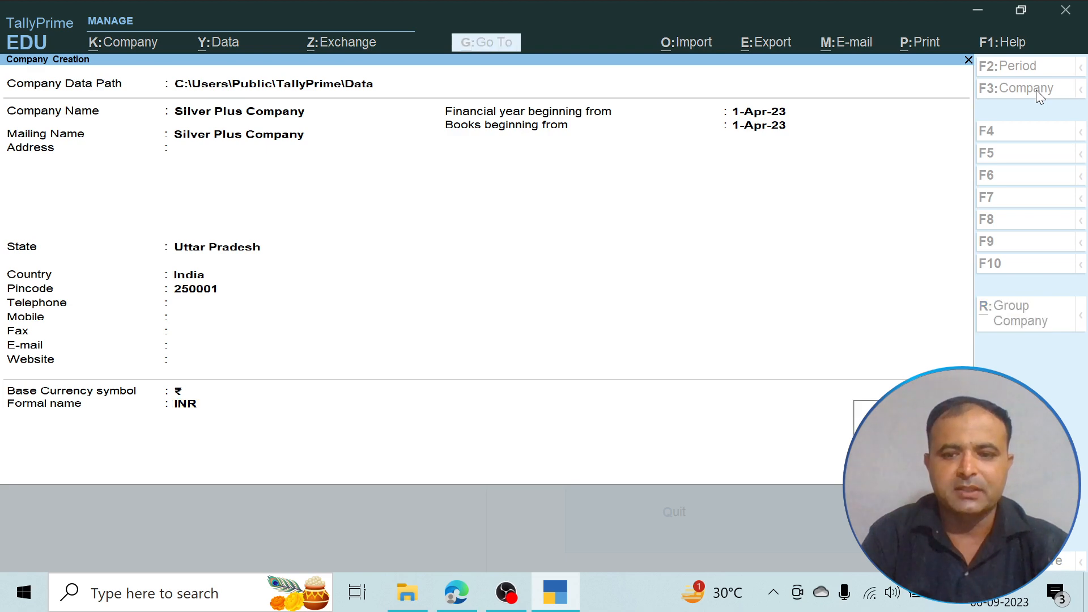
key("Return")
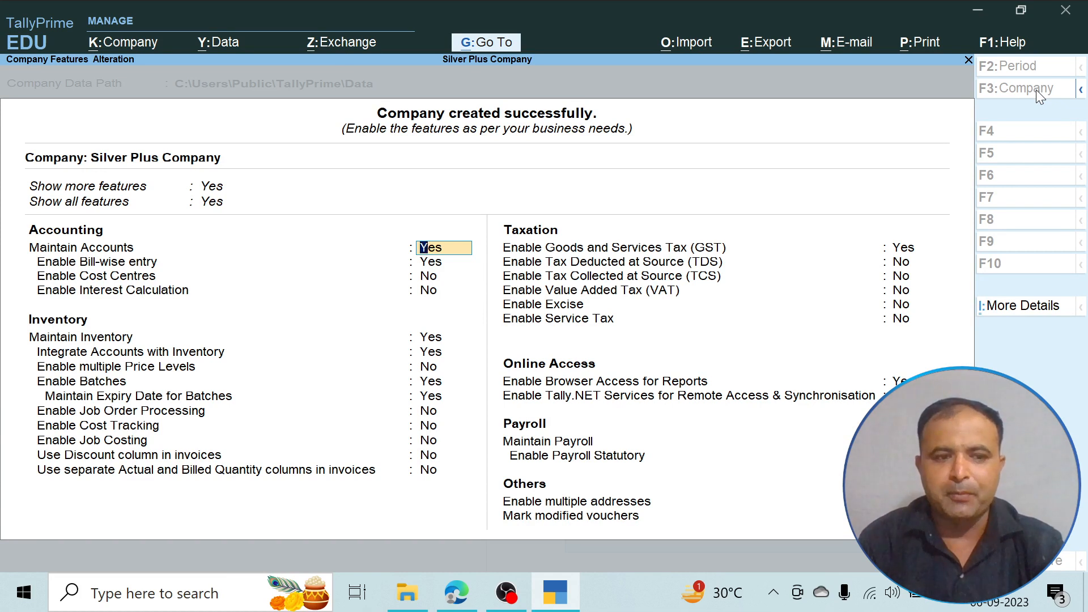
- Disable batches in the inventory features of Silver Plus Company, keeping the accounting features as they are
key("Return")
key("Return")
key("Return")
key("Return")
key("Return")
key("Return")
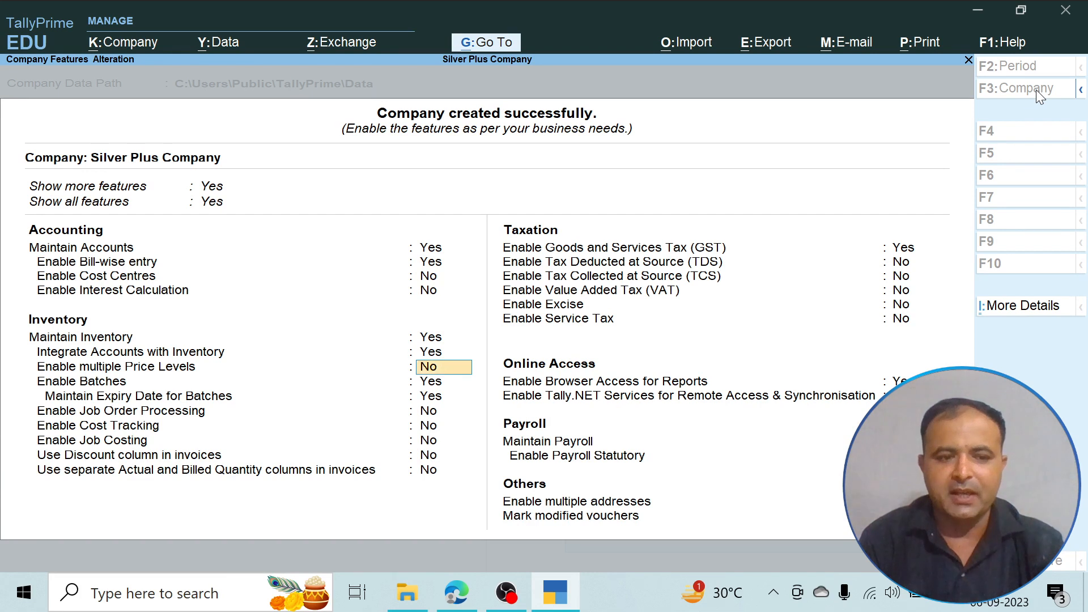
key("Return")
type("no")
key("Return")
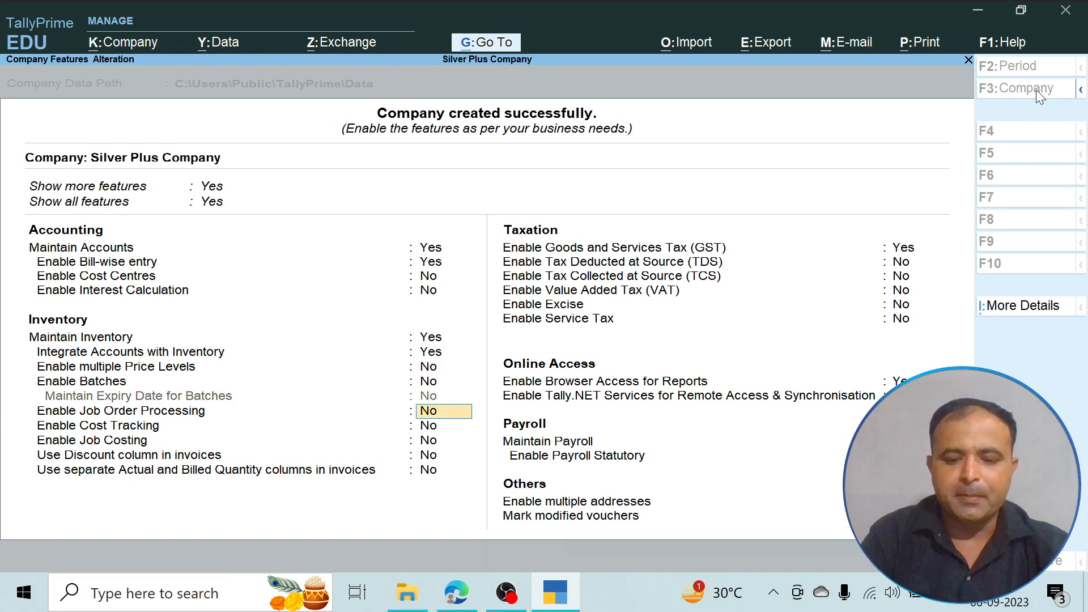
- Keep the remaining inventory features as they are and disable Goods and Services Tax (GST) for the company
key("Return")
key("Return")
key("Return")
key("Return")
key("Return")
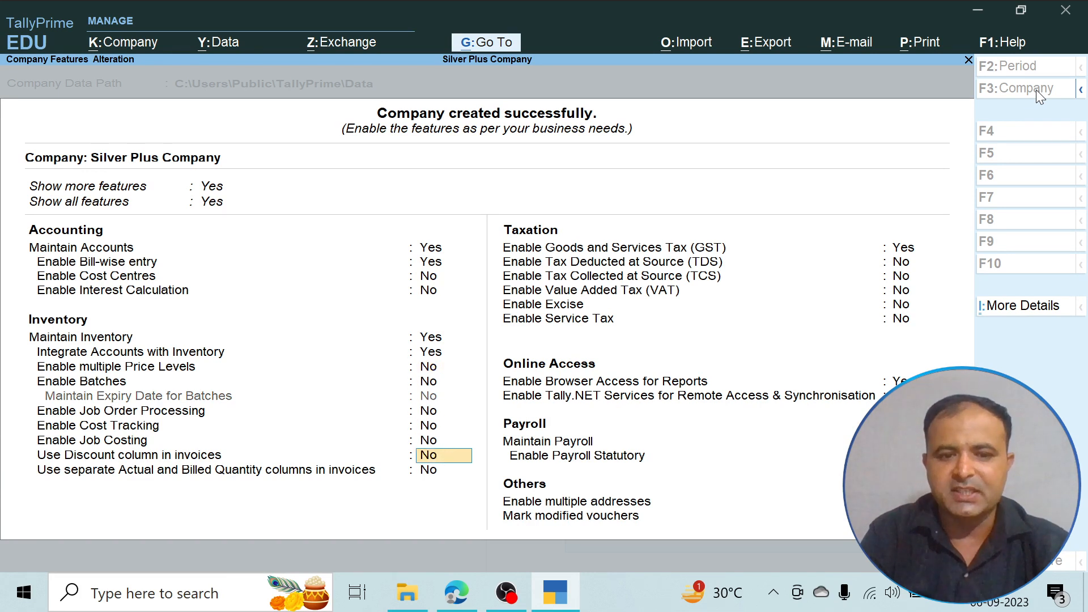
type("no")
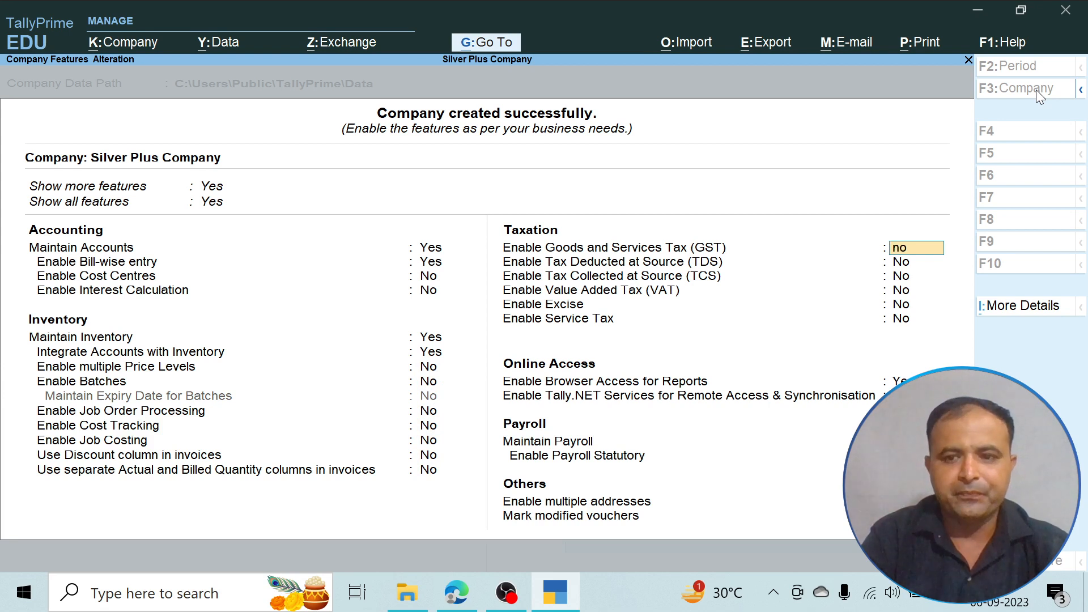
- Turn off Maintain Payroll, keep the other taxation and online access settings, and save the company features
key("Return")
key("Return")
key("Return")
key("Return")
key("Return")
key("Return")
key("Return")
key("Return")
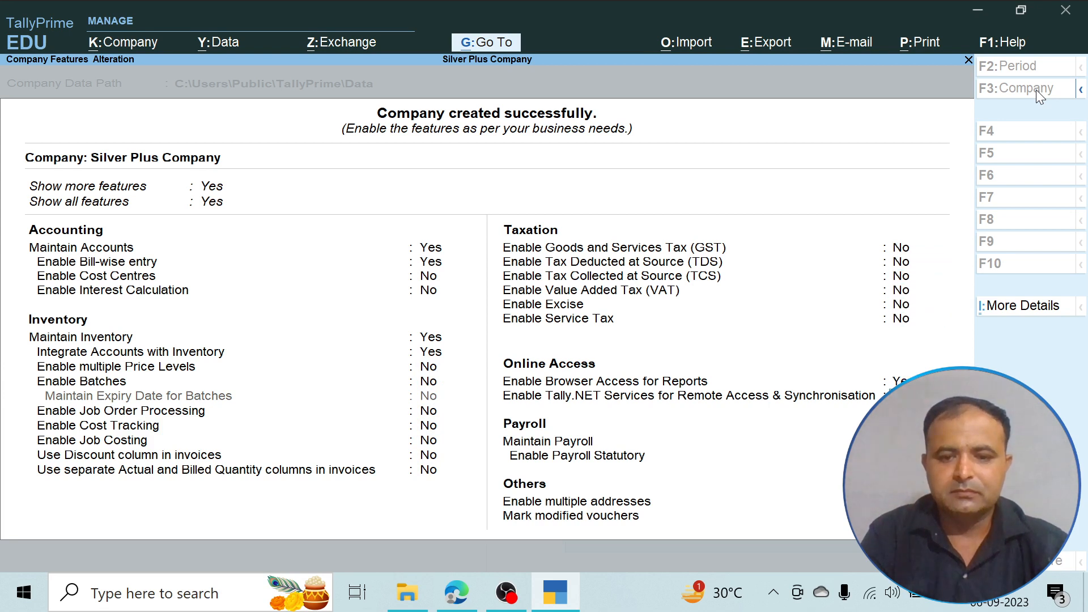
type("n")
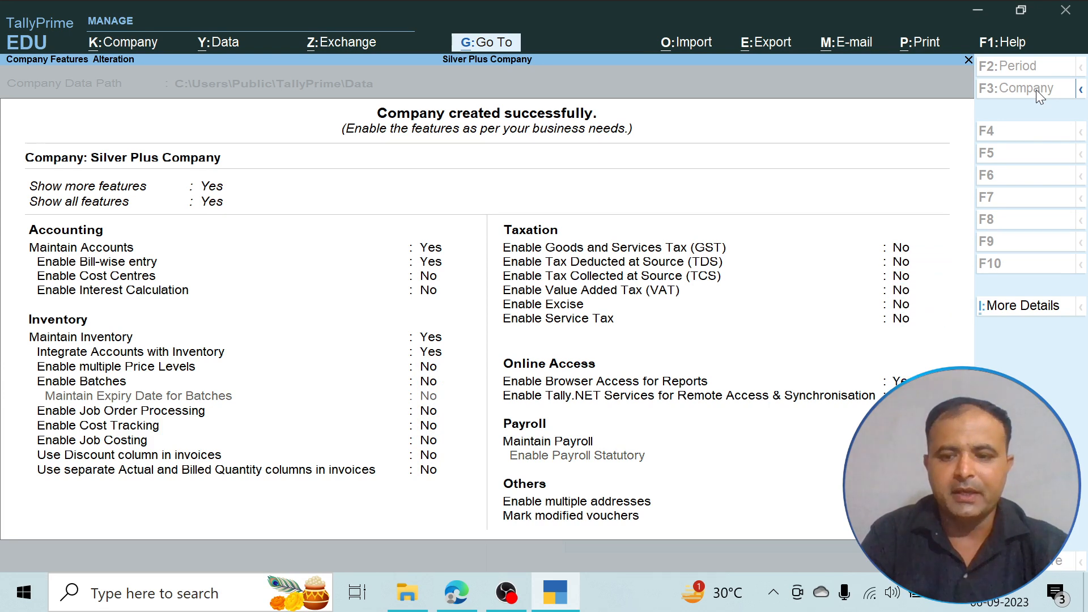
key("Return")
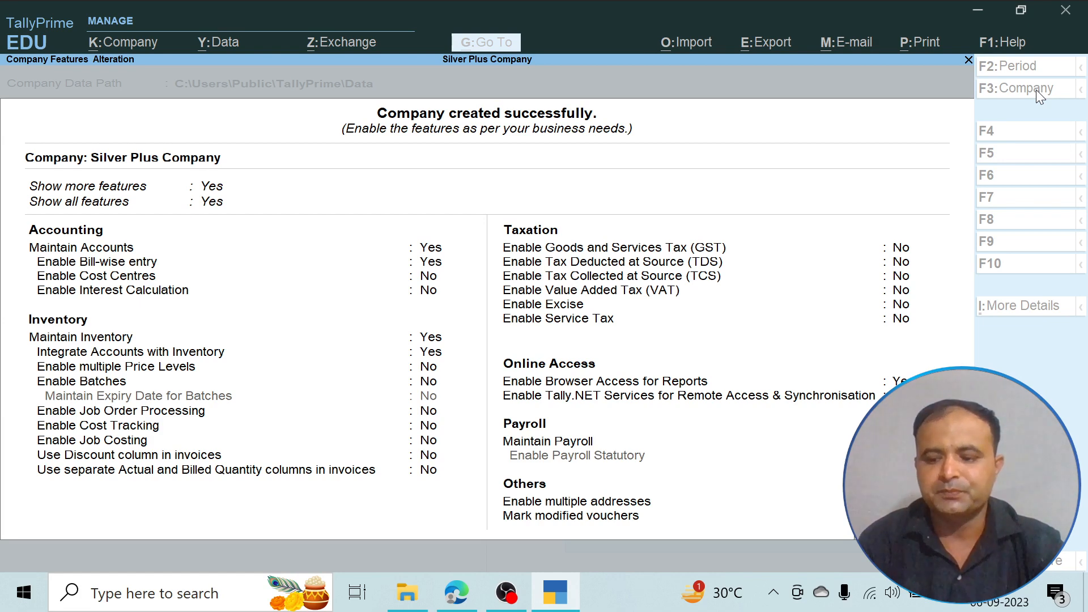
key("ctrl+a")
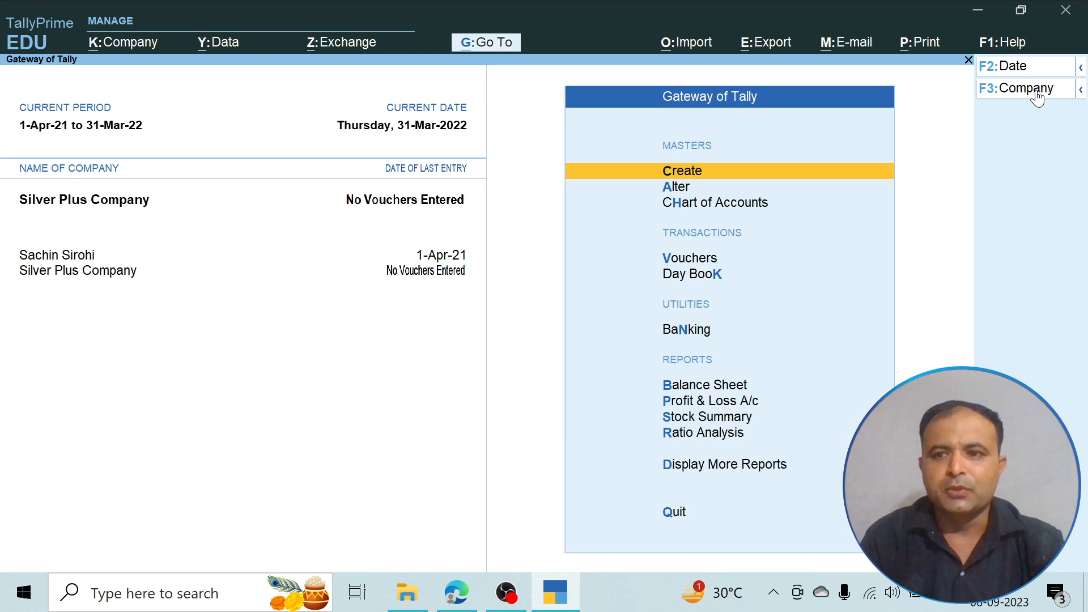
- Shut the previously loaded company, keeping only Silver Plus Company open
left_click(1038, 90)
key("Up")
key("Up")
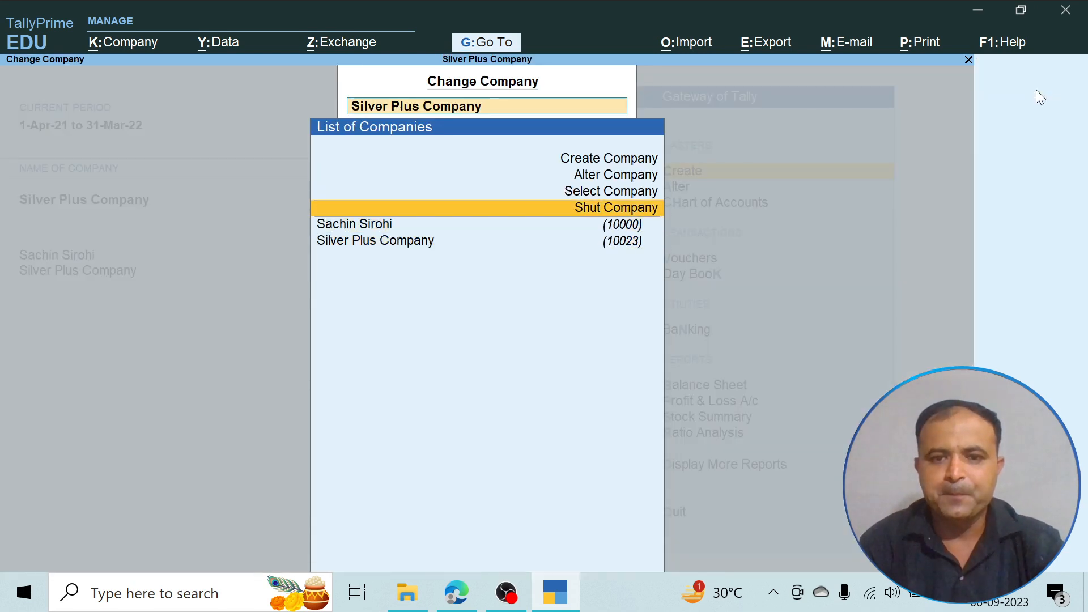
key("Return")
key("Up")
key("Return")
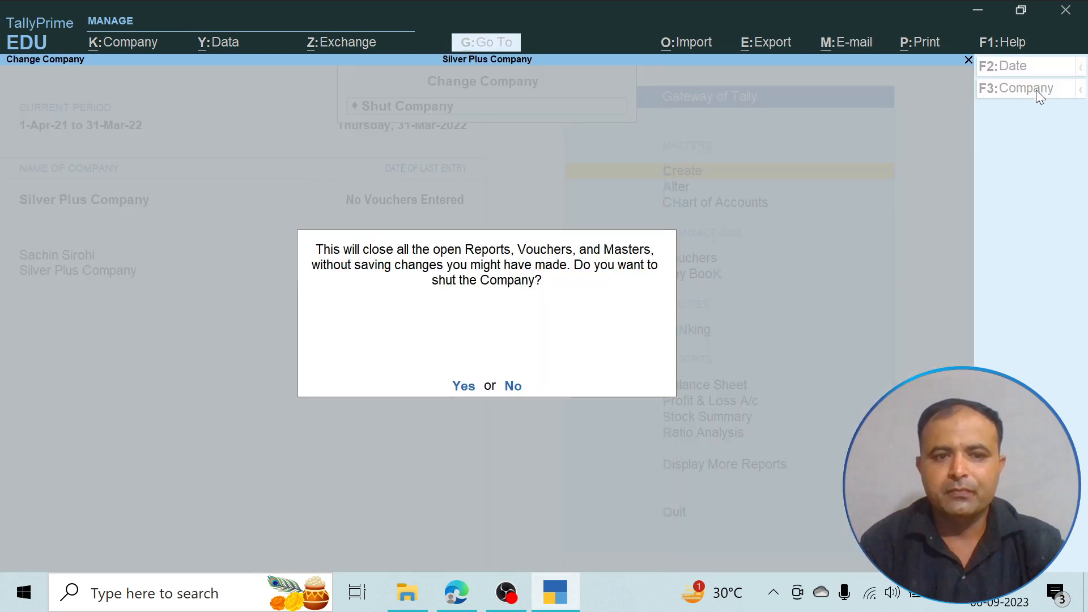
key("y")
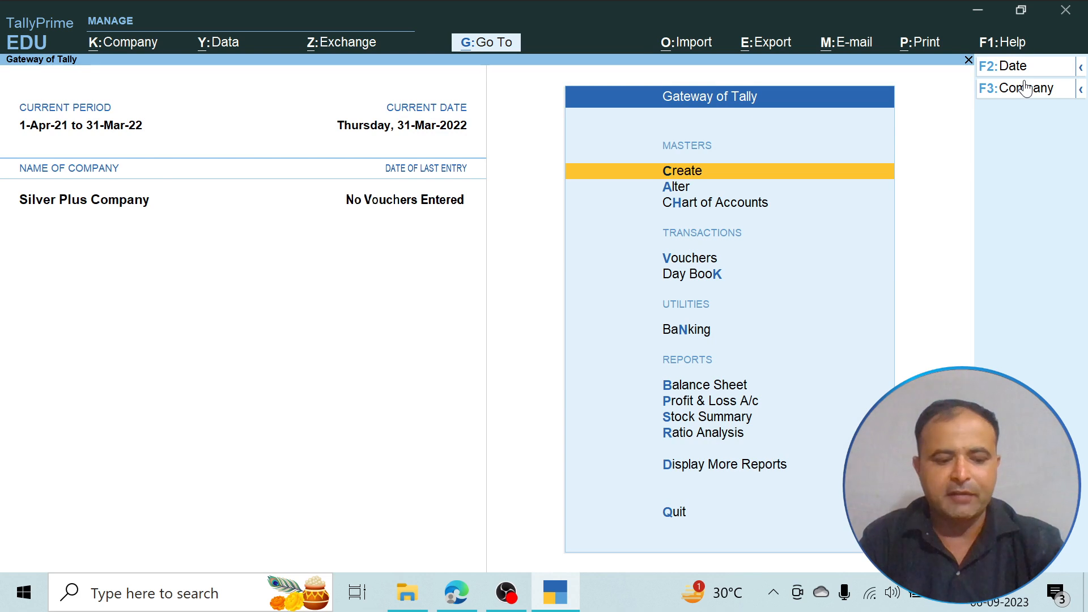
- Change the company's current period to 1-4-2023 through 31-3-2024
key("alt+F2")
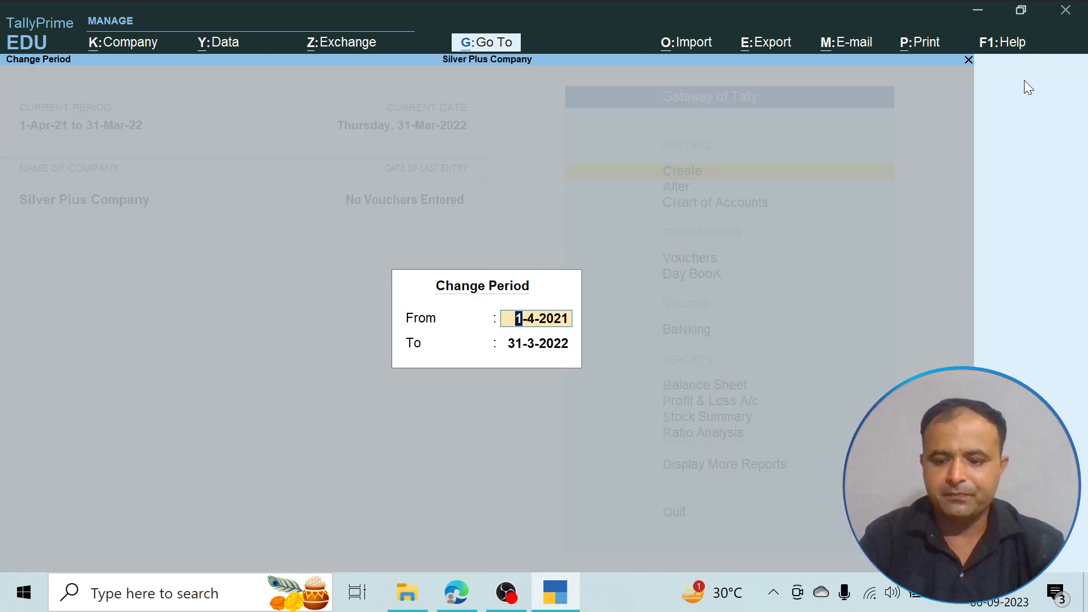
type("1-4-2023")
key("Return")
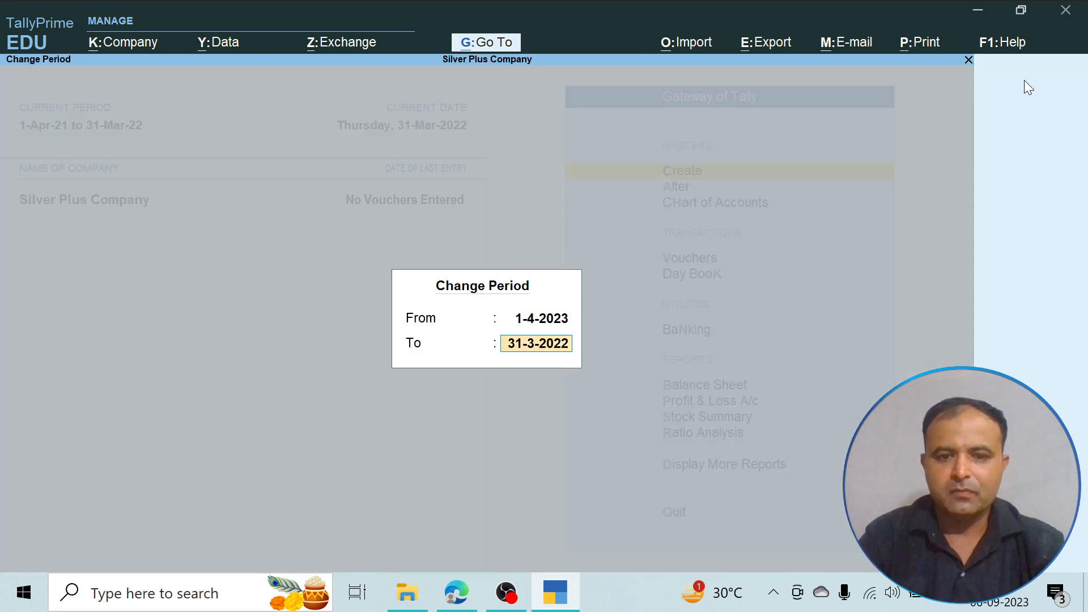
type("31-3-20")
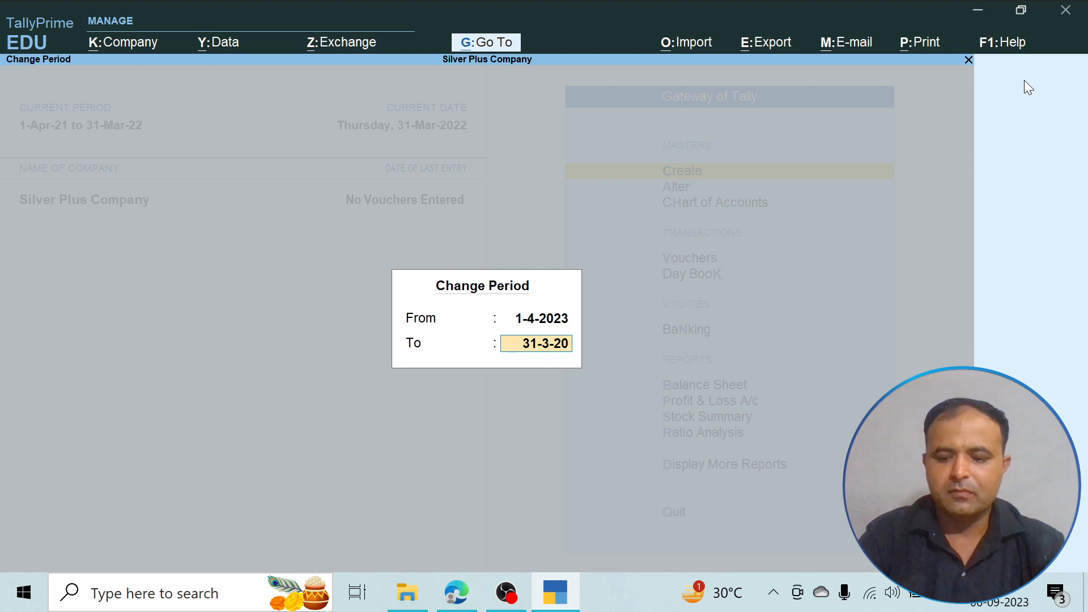
type("24")
key("Return")
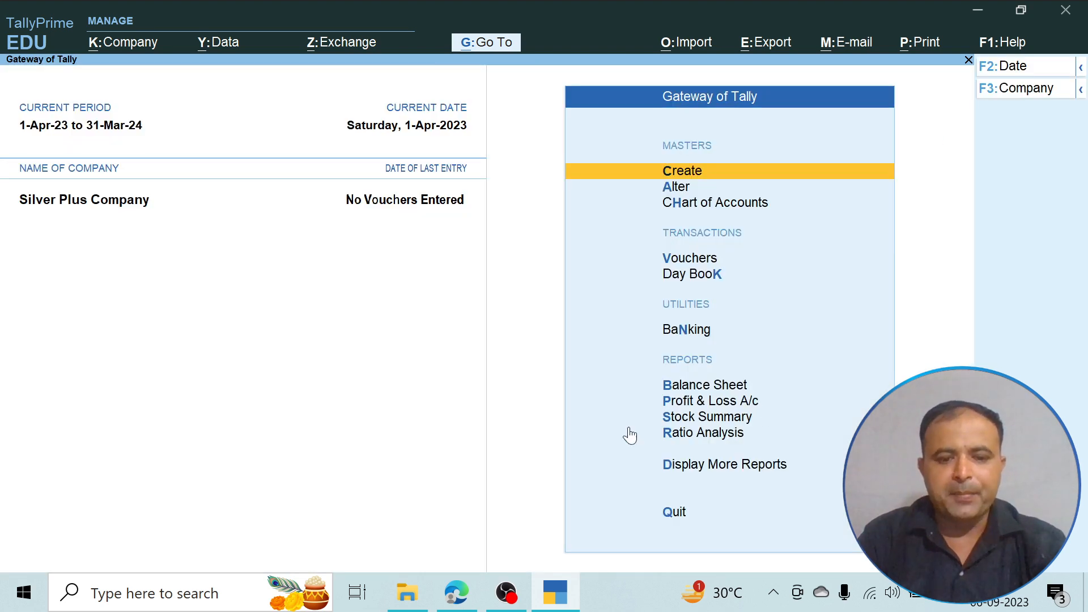
- Check the PDF's first transaction in Edge and create a Capital Account ledger in TallyPrime named with the owner's first name plus Silver Plus Capital
left_click(456, 592)
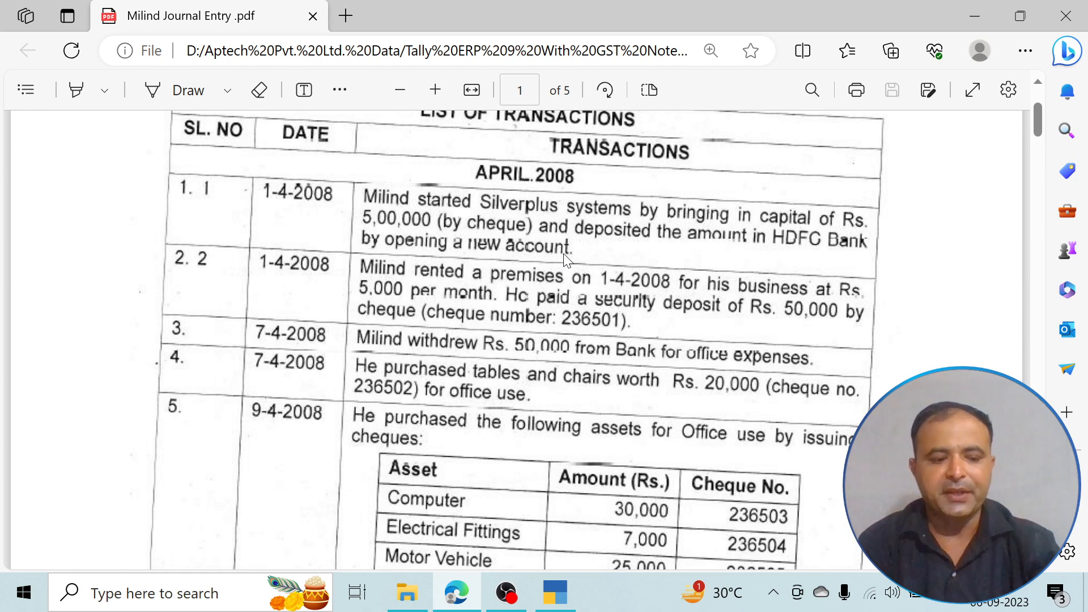
key("alt+Tab")
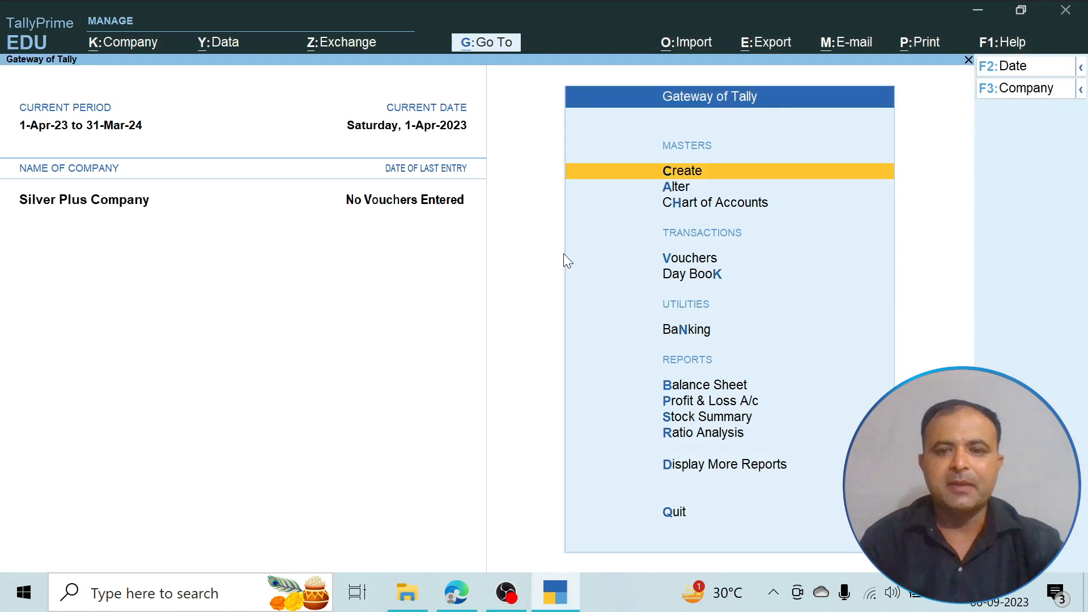
key("Return")
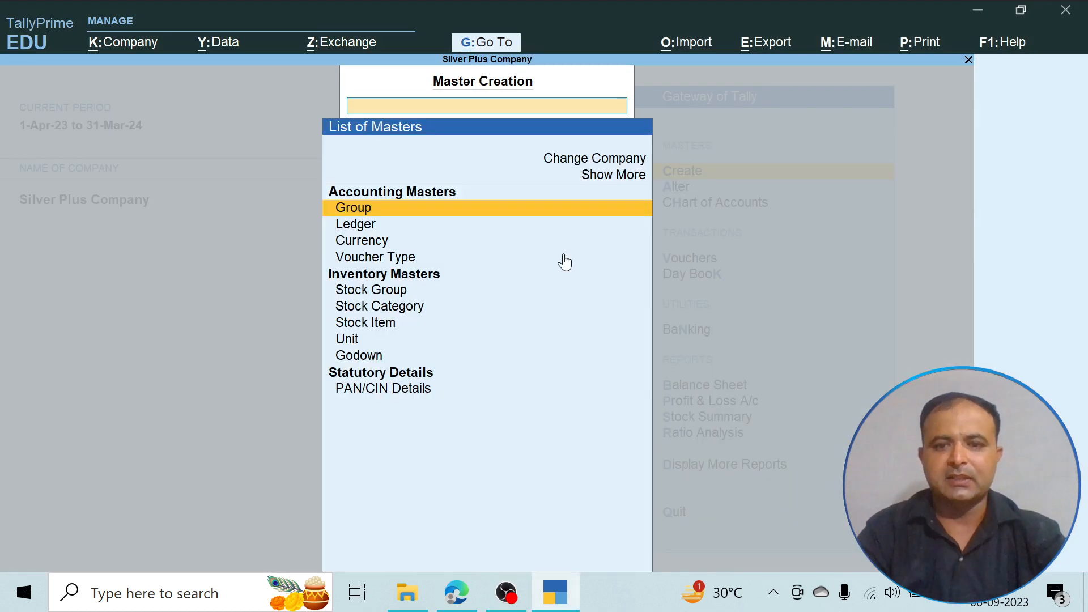
key("Down")
key("Return")
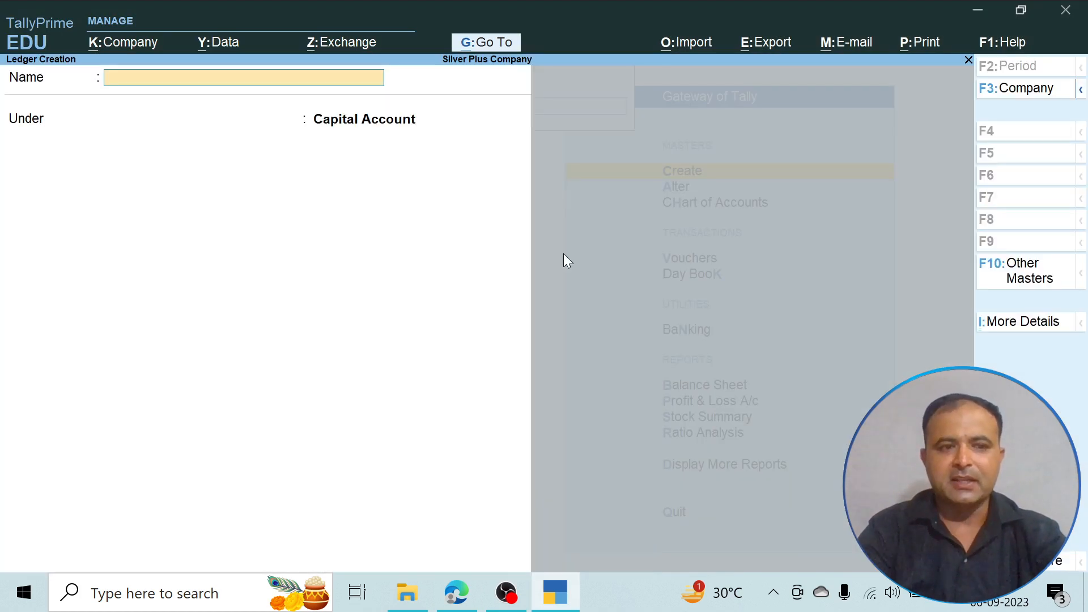
type("Mil")
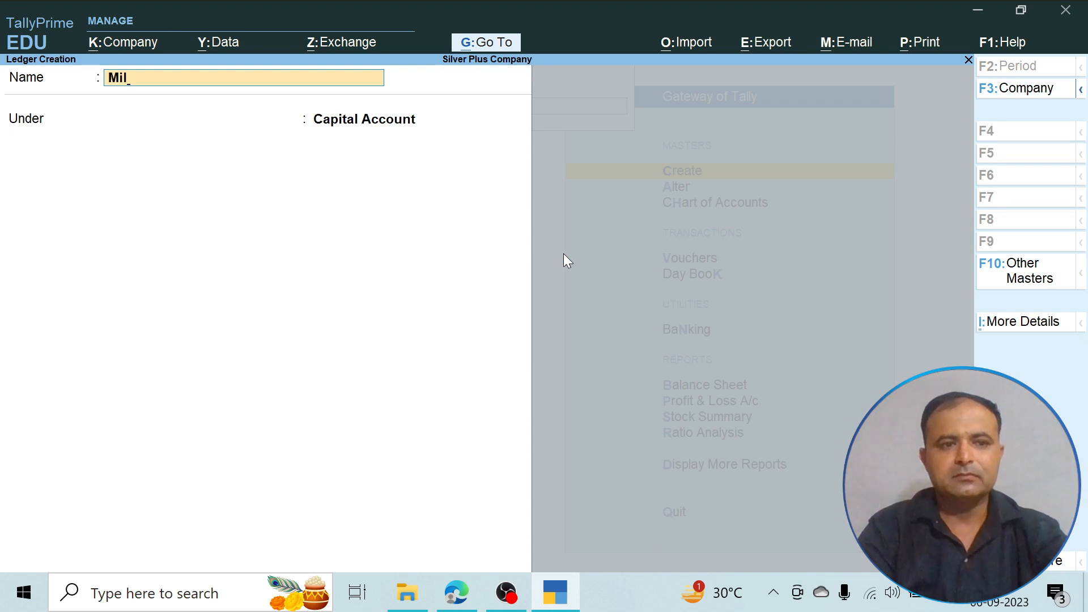
type("ind Si")
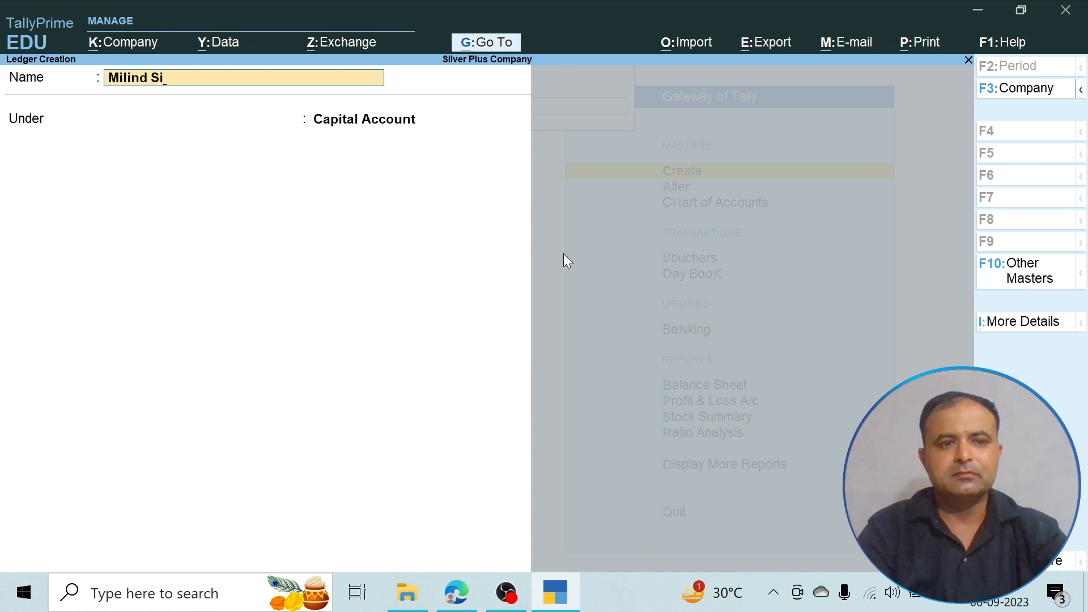
type("lver Plu")
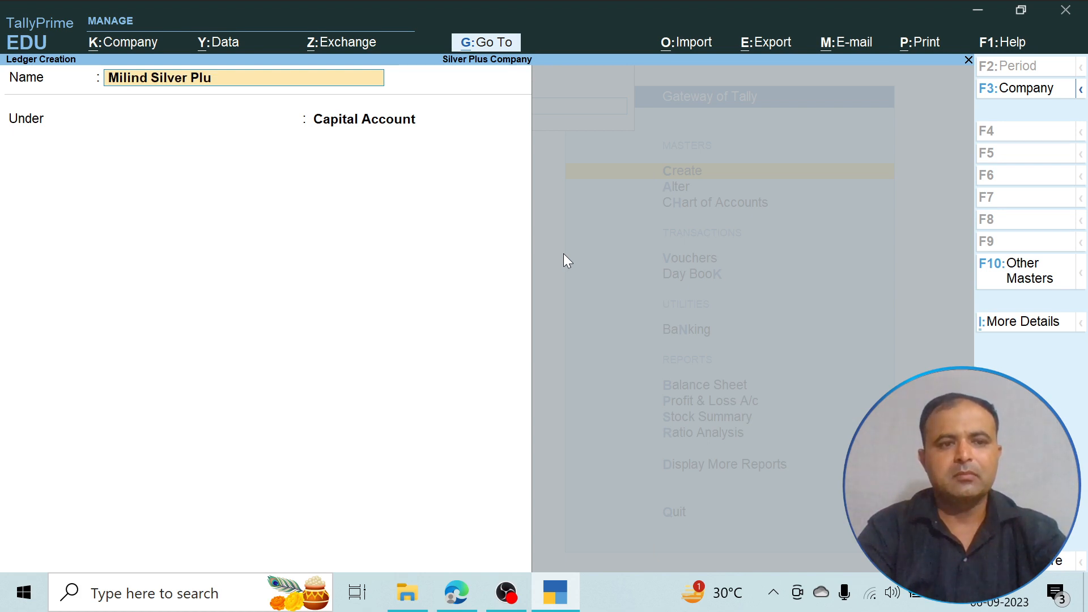
type("s Capital")
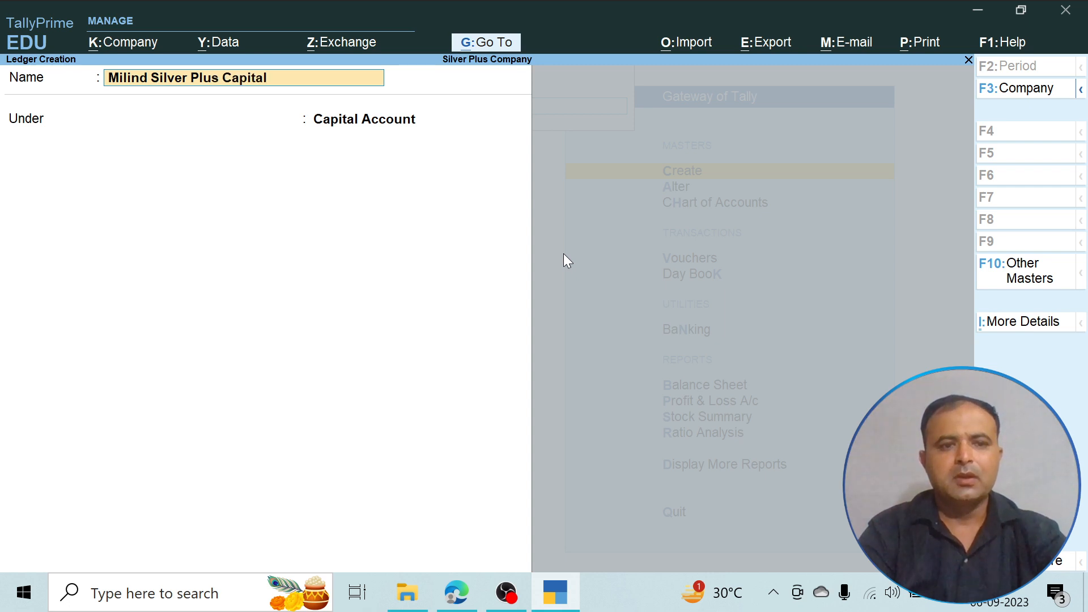
key("Return")
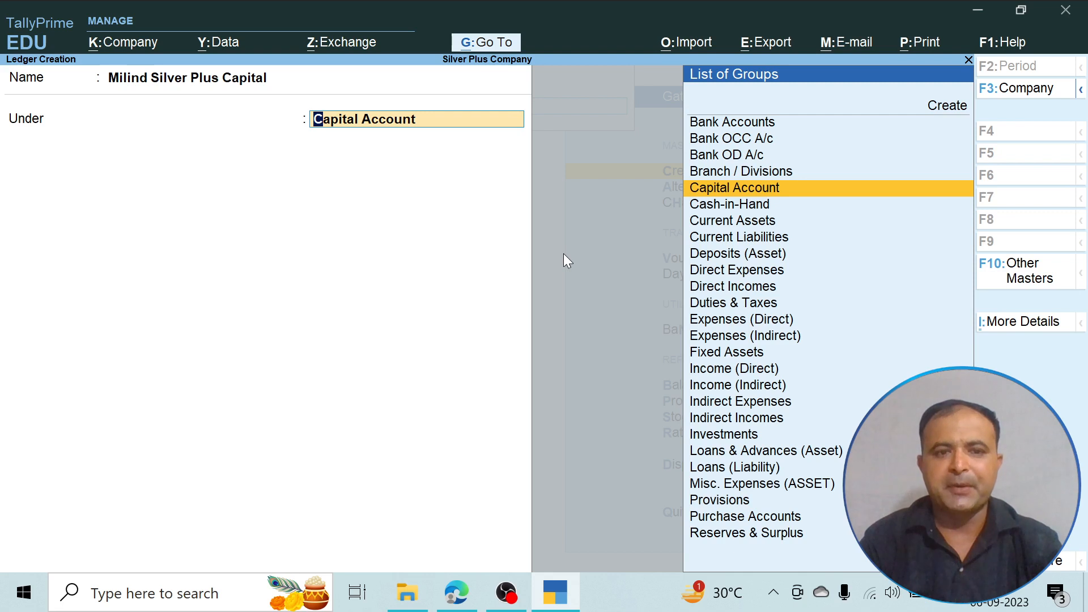
key("Return")
key("Return")
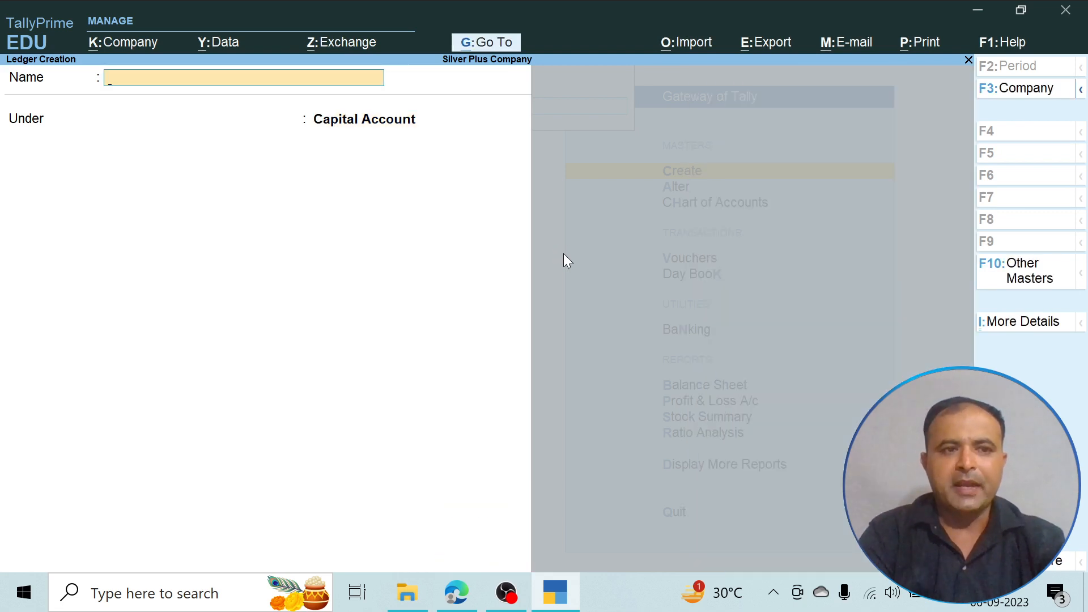
- Create a ledger named HDFC BANK under the Bank Accounts group and leave master creation
type("HDFCA")
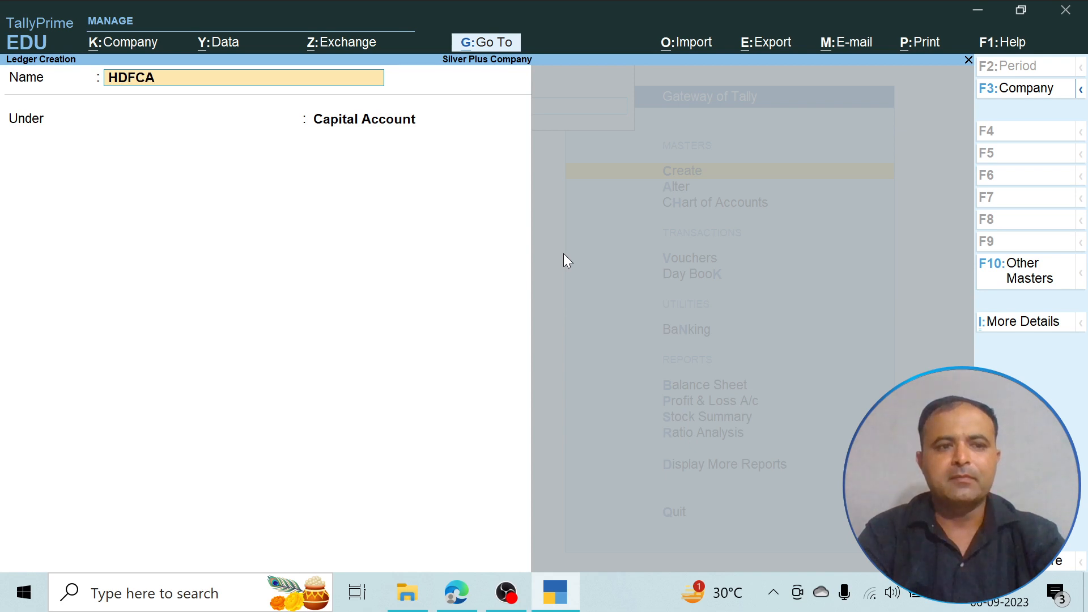
key("BackSpace")
type("BANK")
key("Return")
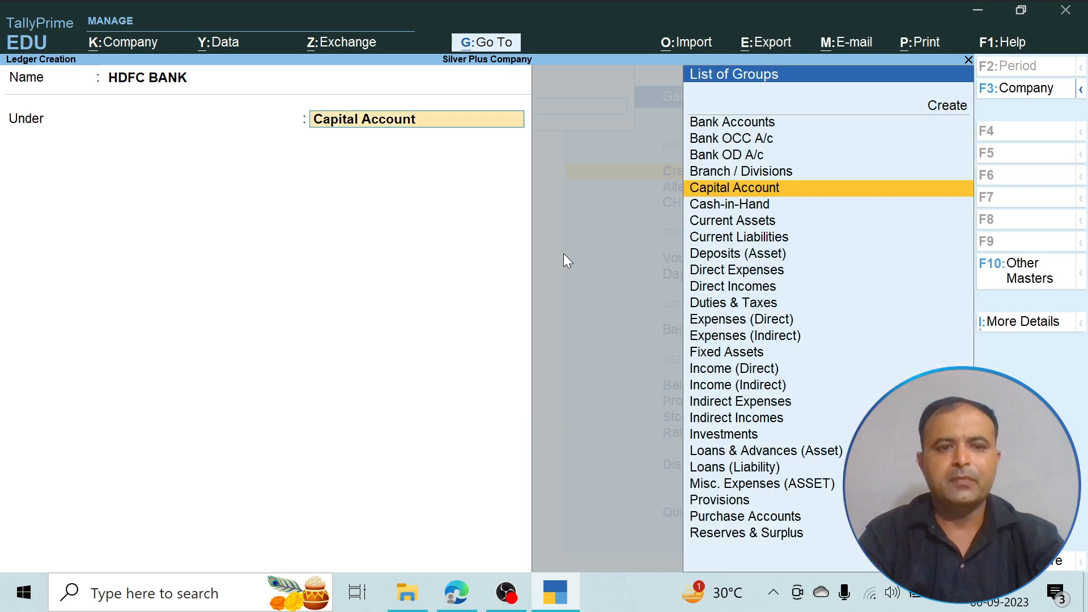
key("Up")
key("Up")
key("Up")
key("Up")
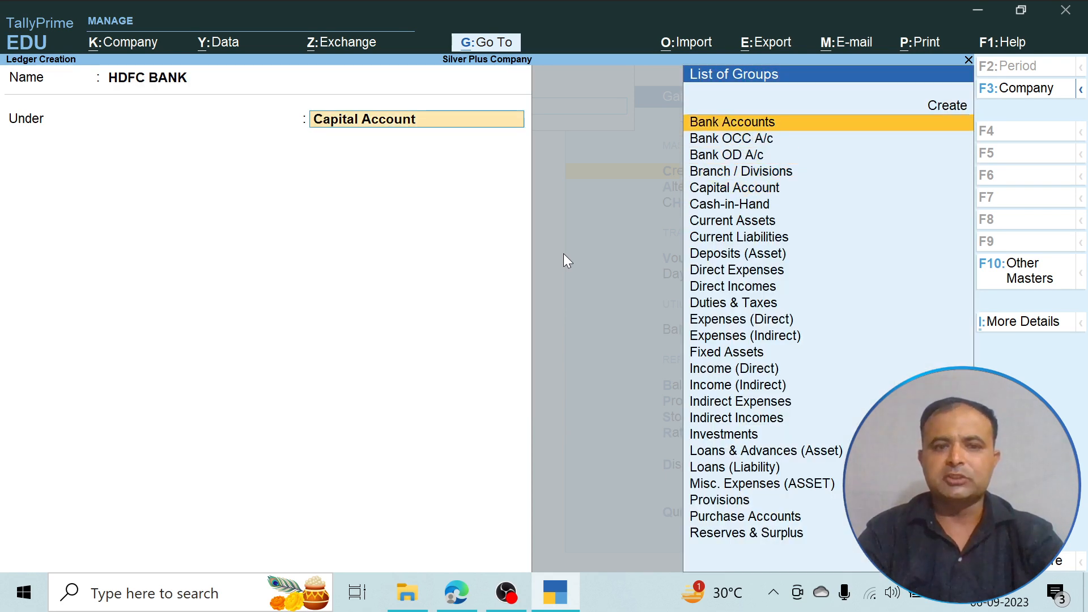
key("Return")
key("y")
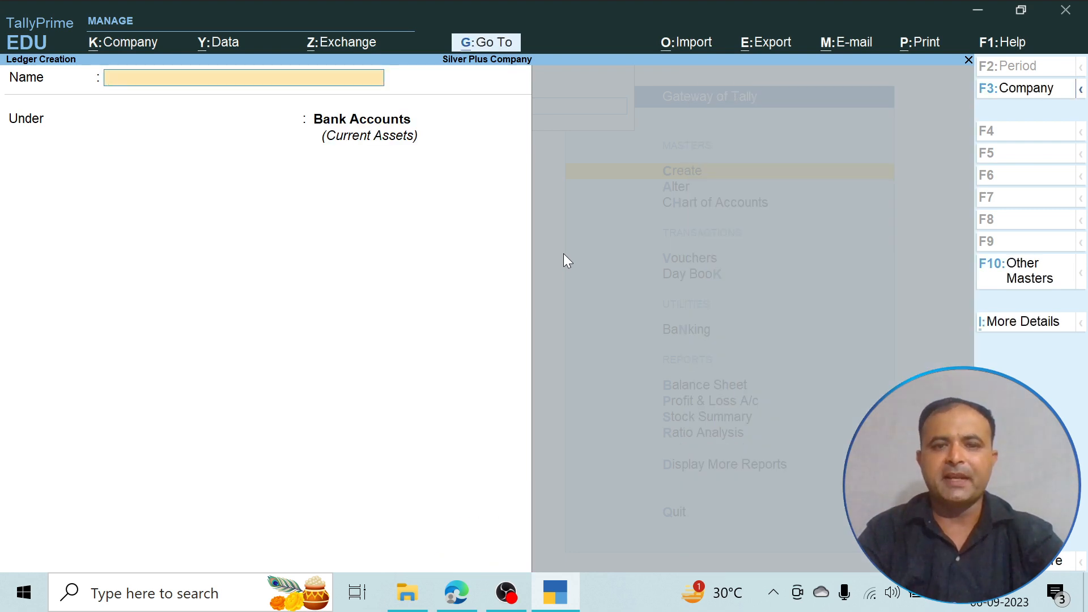
key("Escape")
key("y")
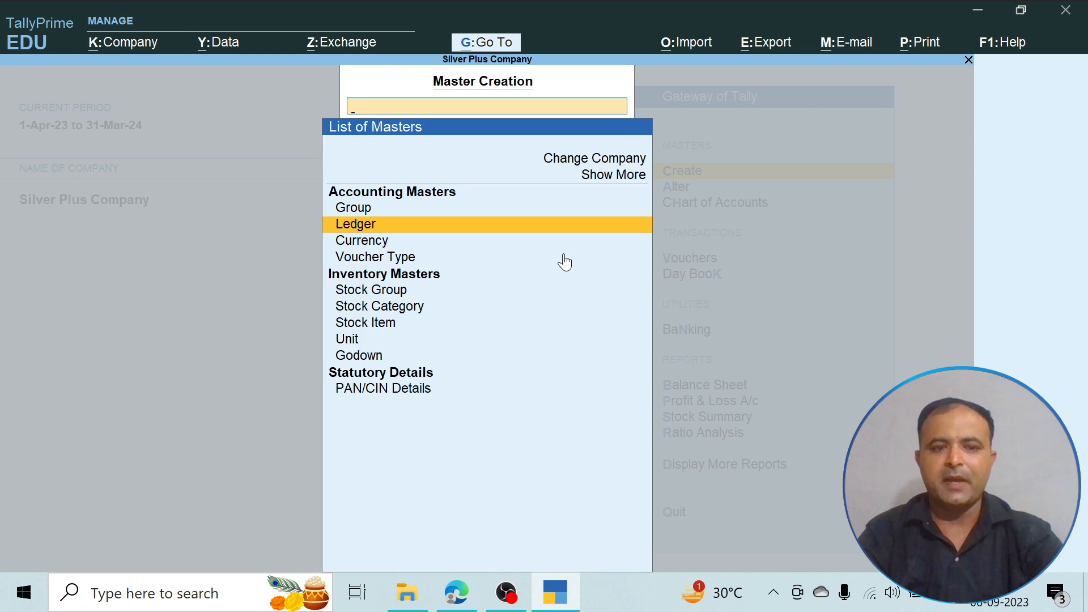
key("Escape")
- Start a receipt voucher and credit the owner's capital ledger with 500000
key("Down")
key("Down")
key("Down")
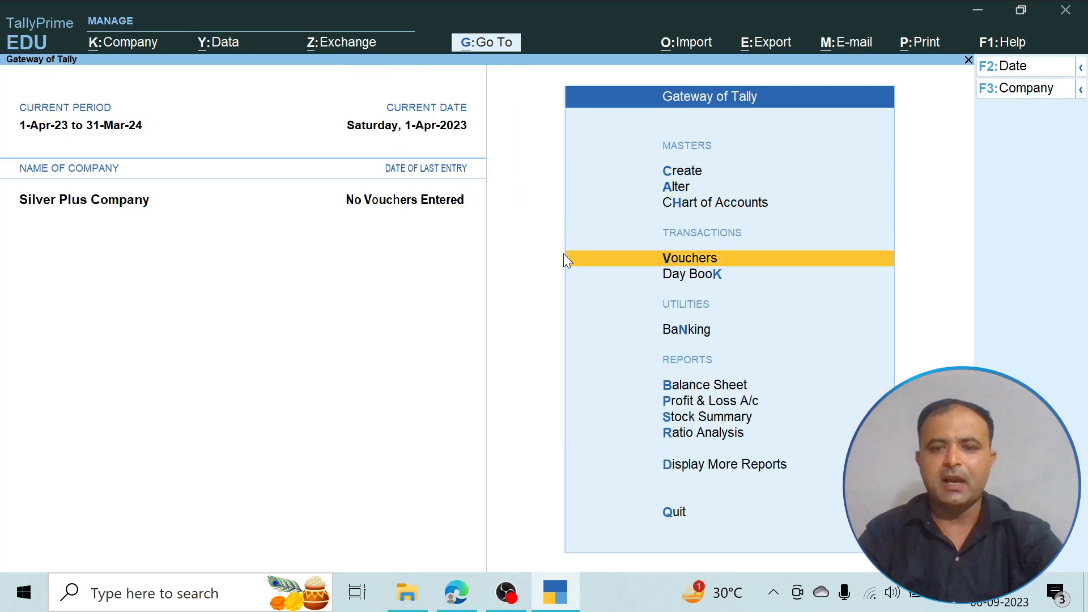
key("Return")
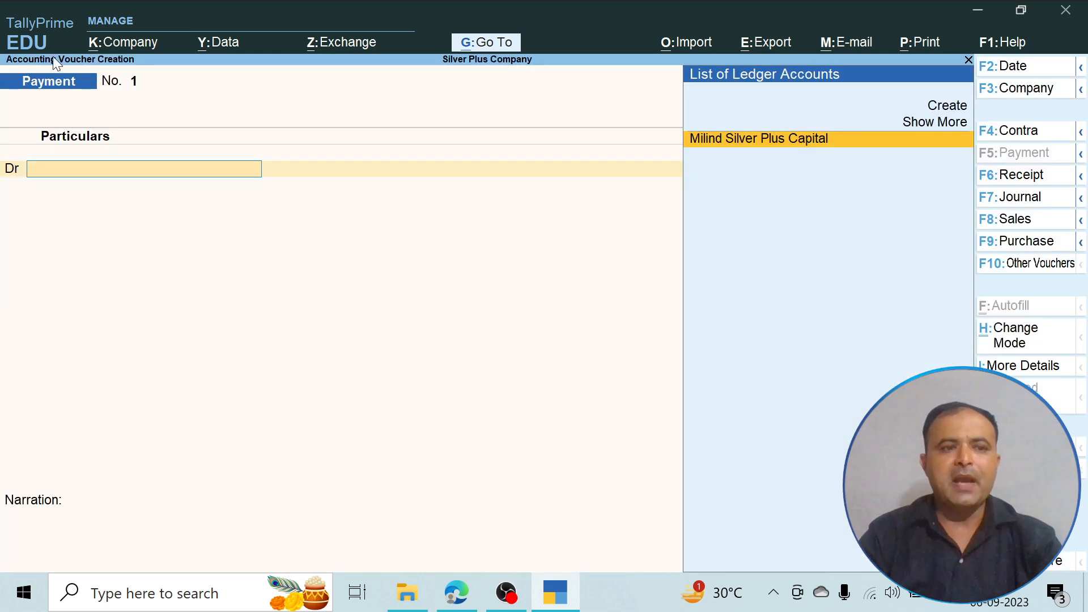
left_click(1025, 176)
key("Return")
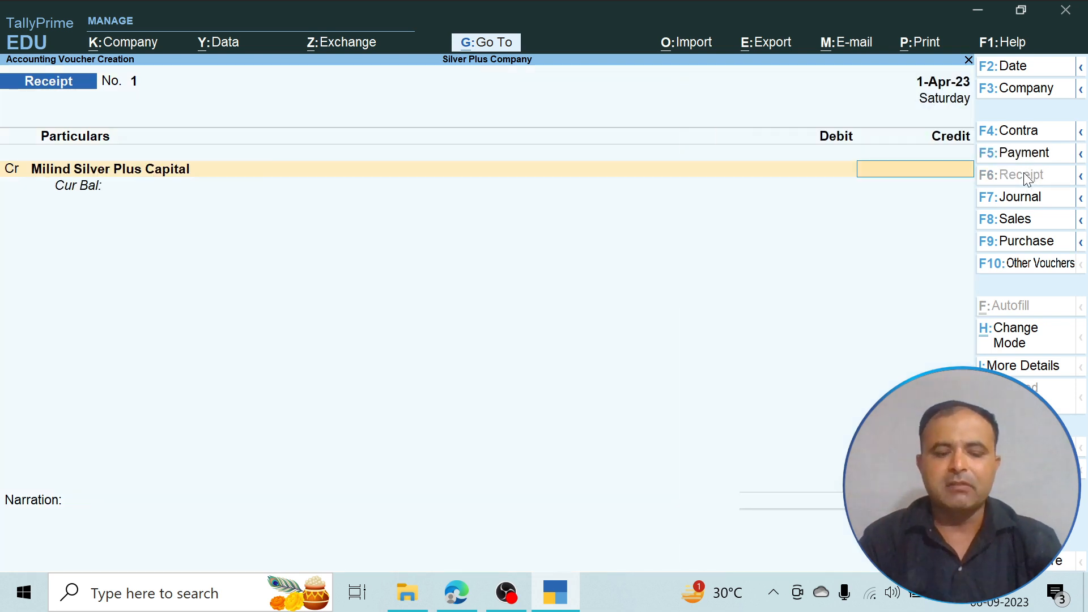
type("500000")
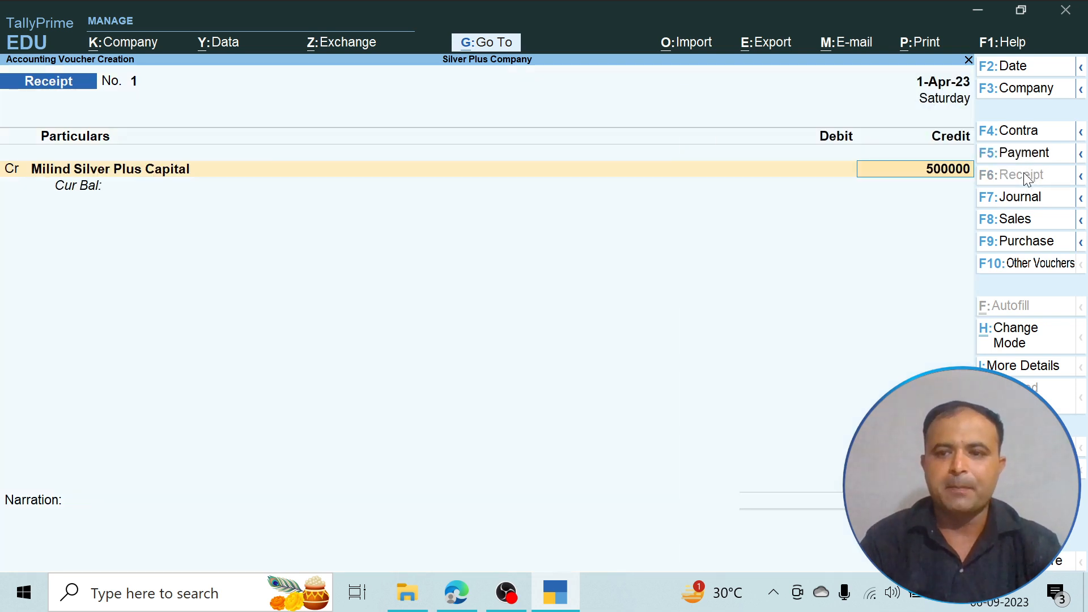
key("Return")
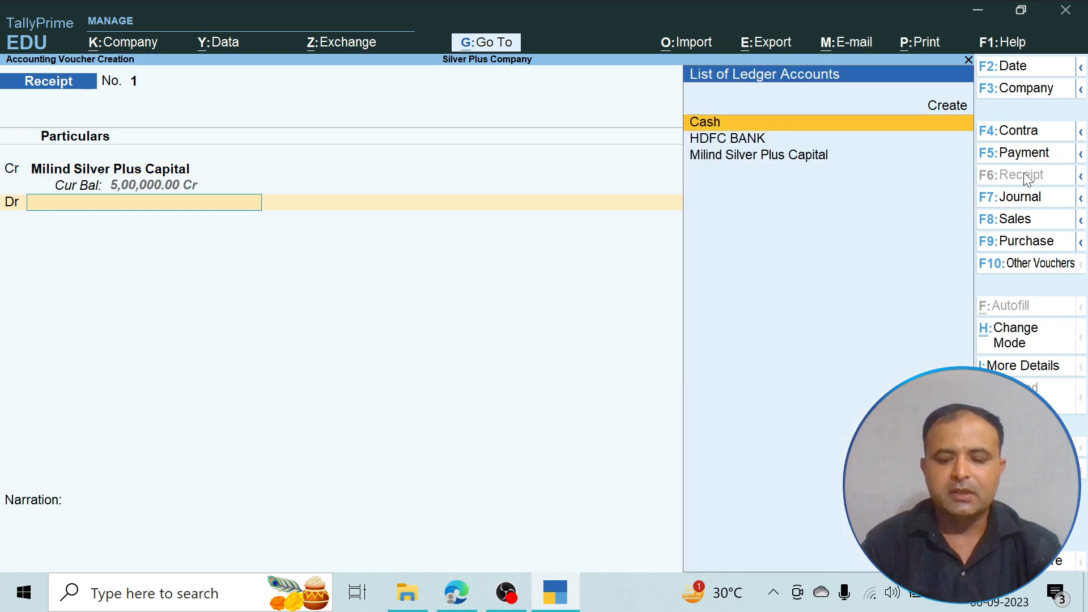
- Debit HDFC BANK for 5,00,000.00 in the receipt and accept the bank allocation as Cheque/DD dated 1-Apr-23 without instrument details
key("Down")
key("Return")
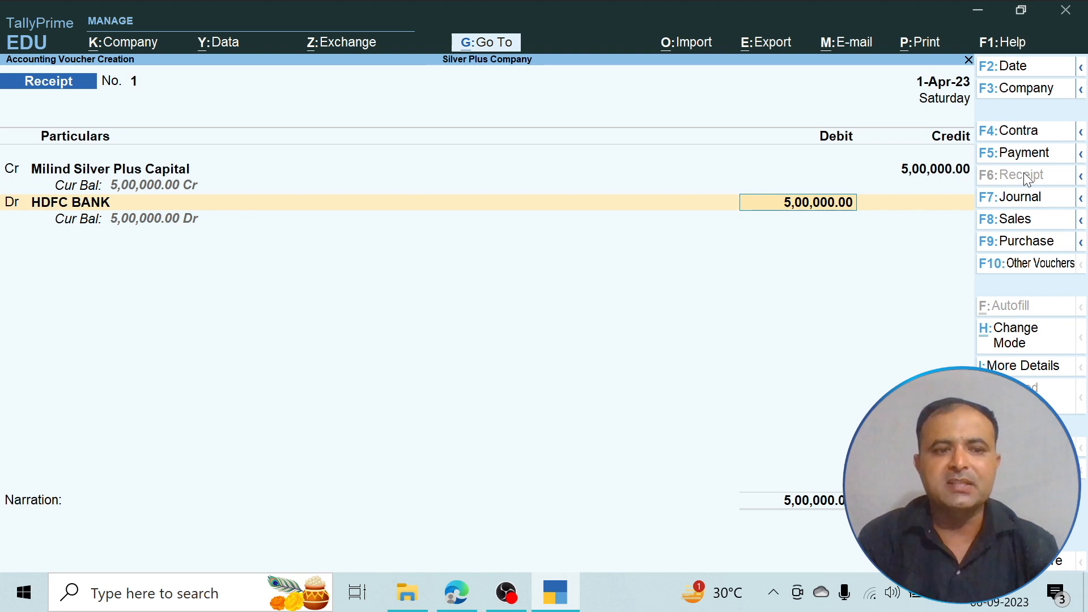
key("Return")
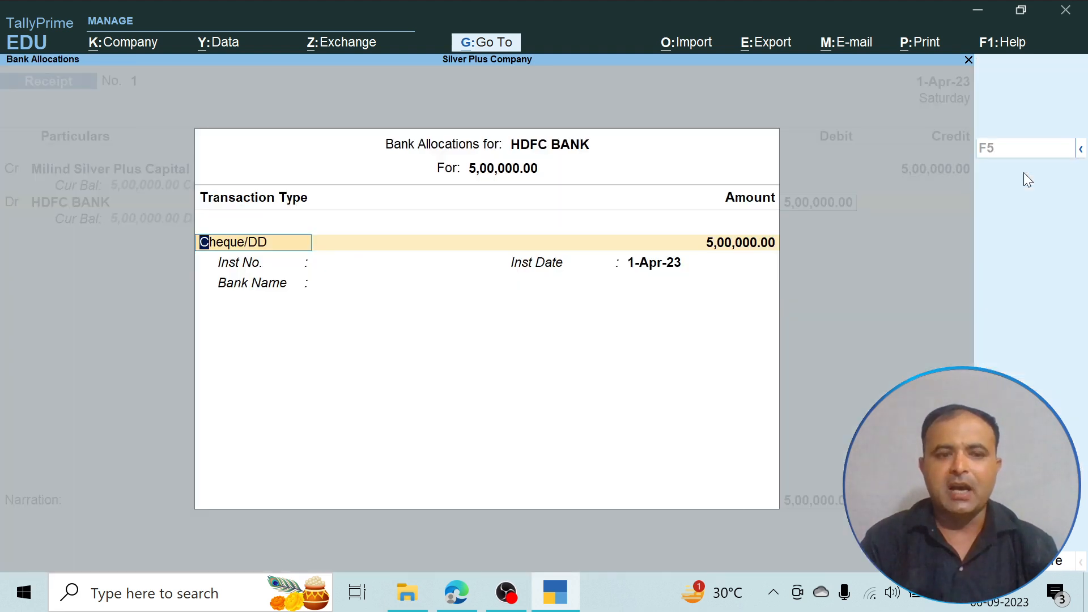
key("Return")
key("Return")
key("Return")
key("Return")
key("Return")
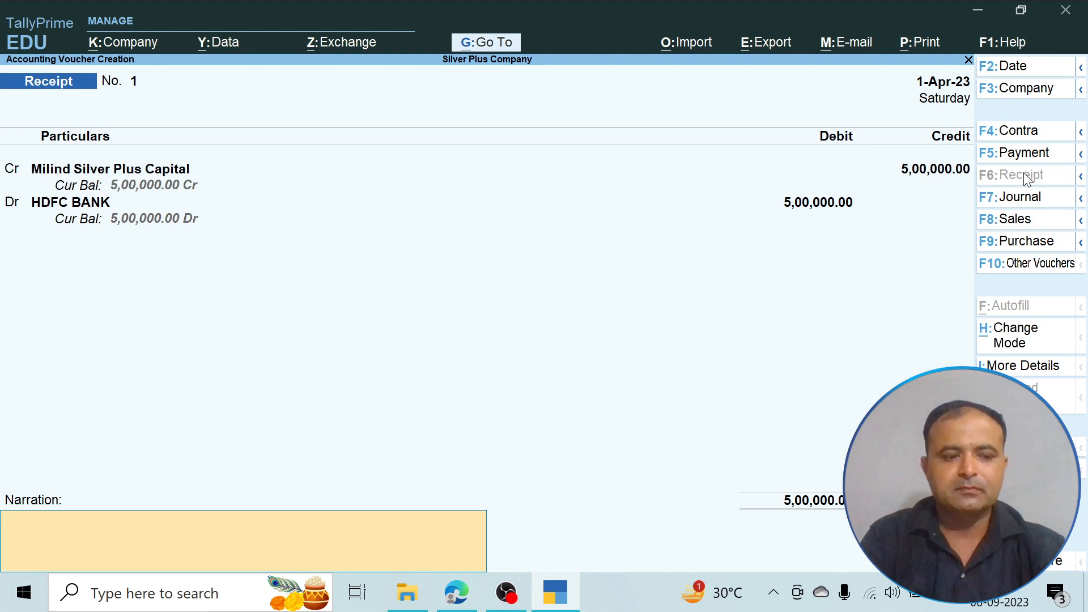
- Add the narration "Being business started by cheque" and save the receipt voucher
type("Being business")
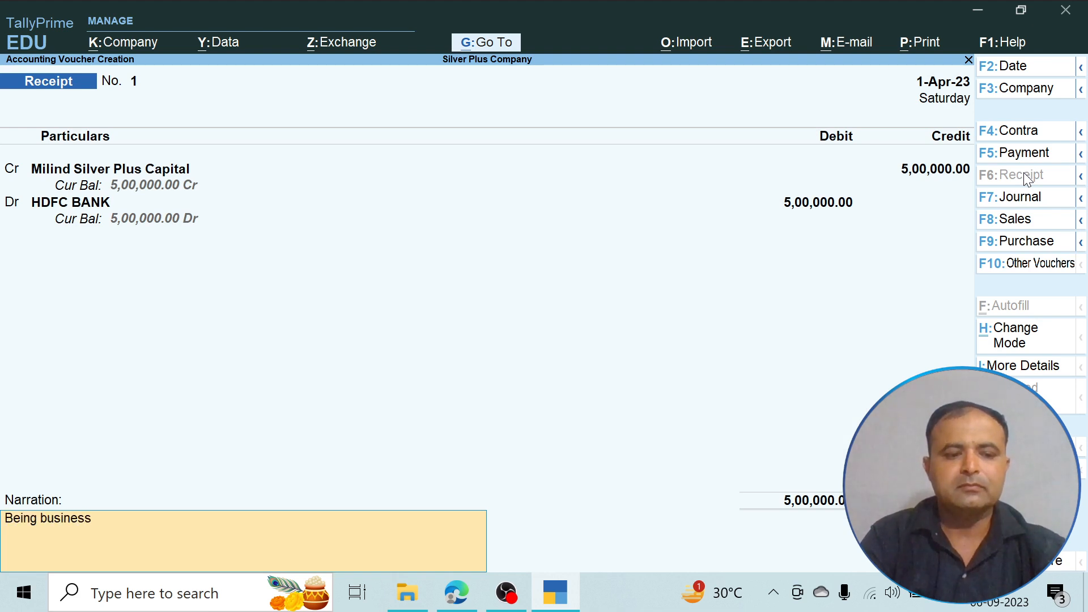
type(" started by chw")
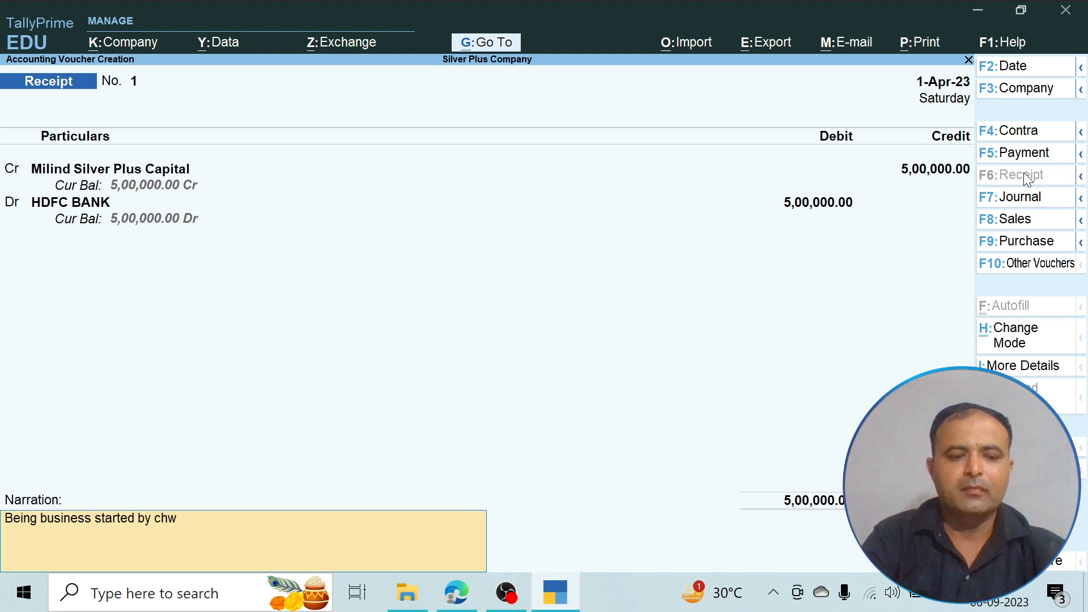
key("BackSpace")
type("eque")
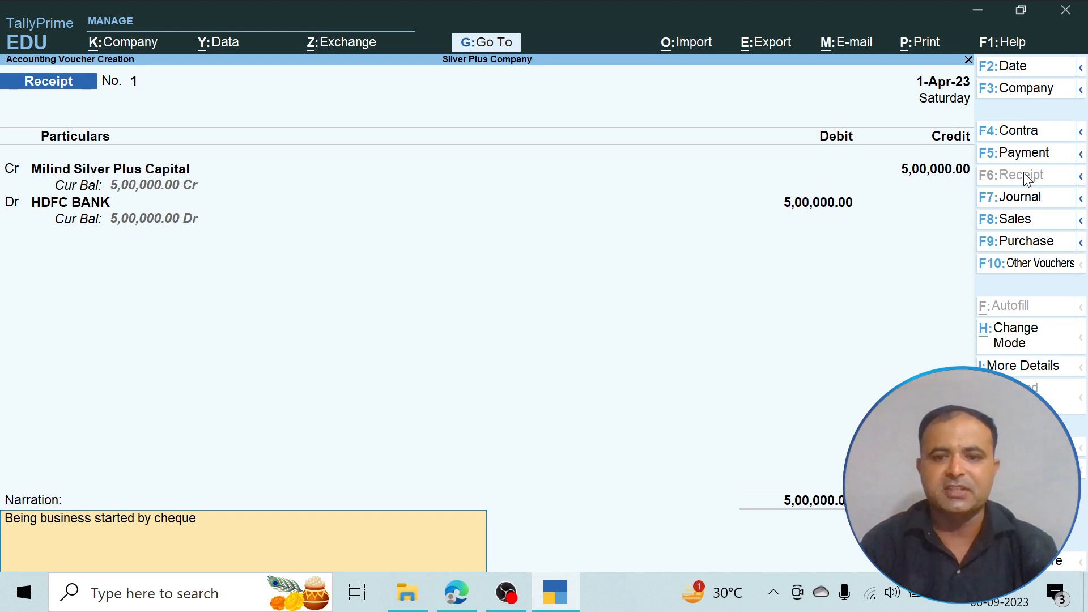
key("Return")
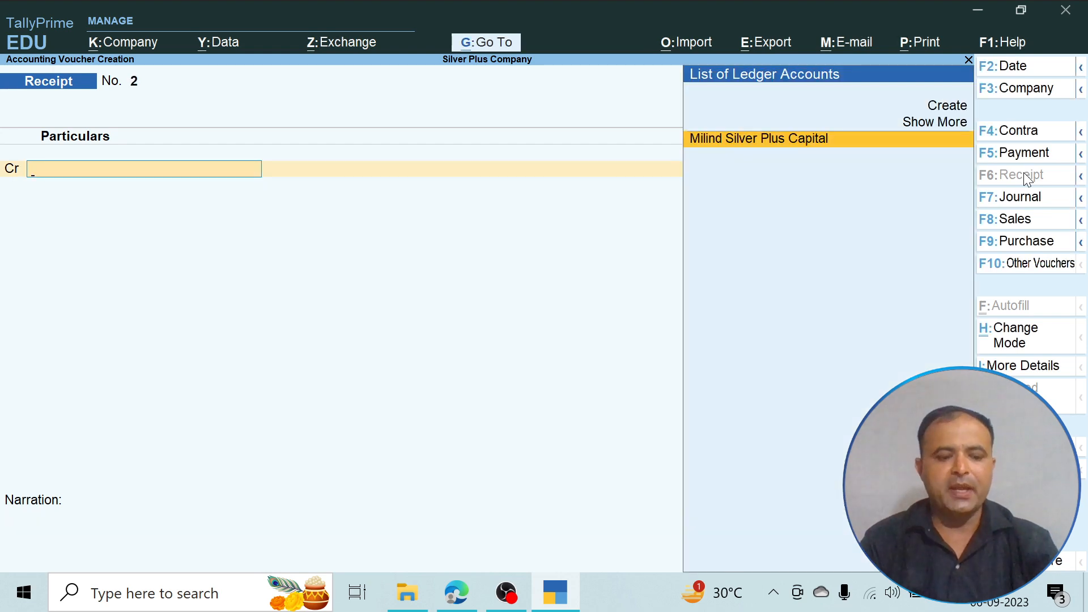
- Read the second transaction in the PDF, and start a ledger named Security Deposit in TallyPrime
key("alt+Tab")
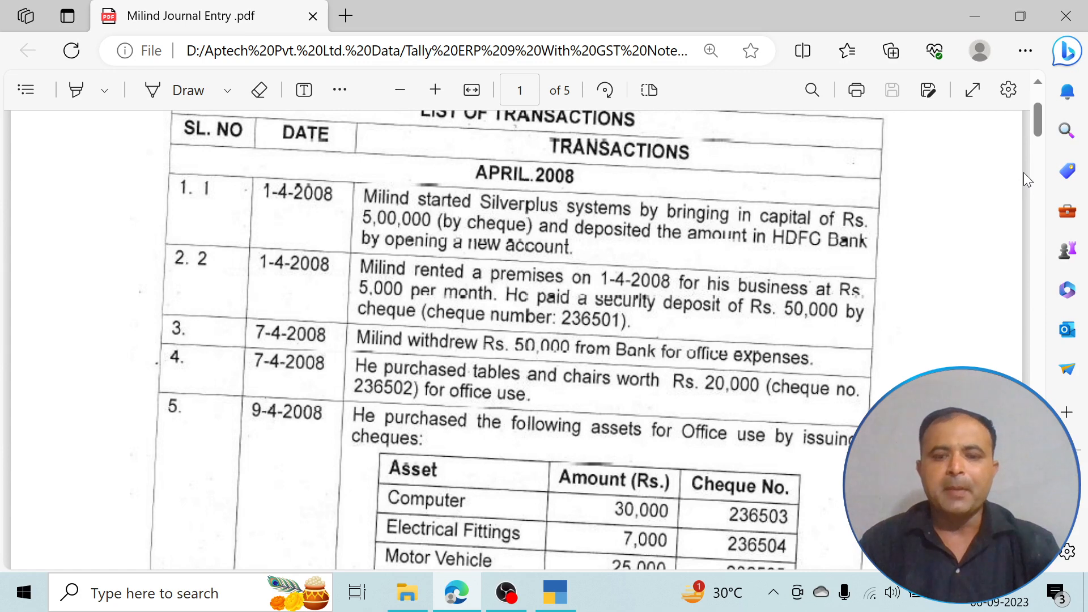
key("ctrl+plus")
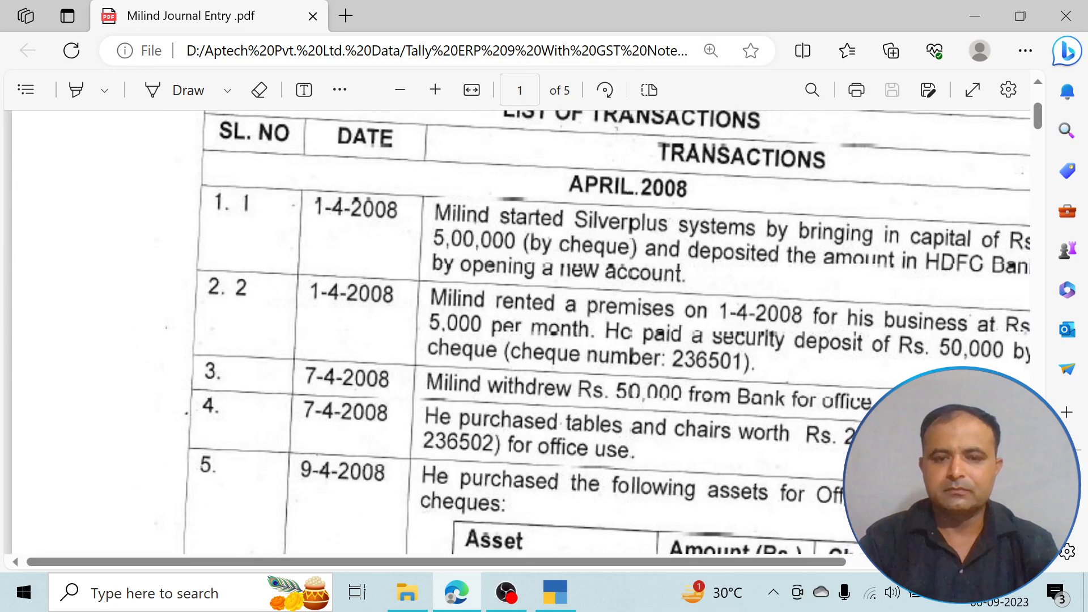
key("ctrl+minus")
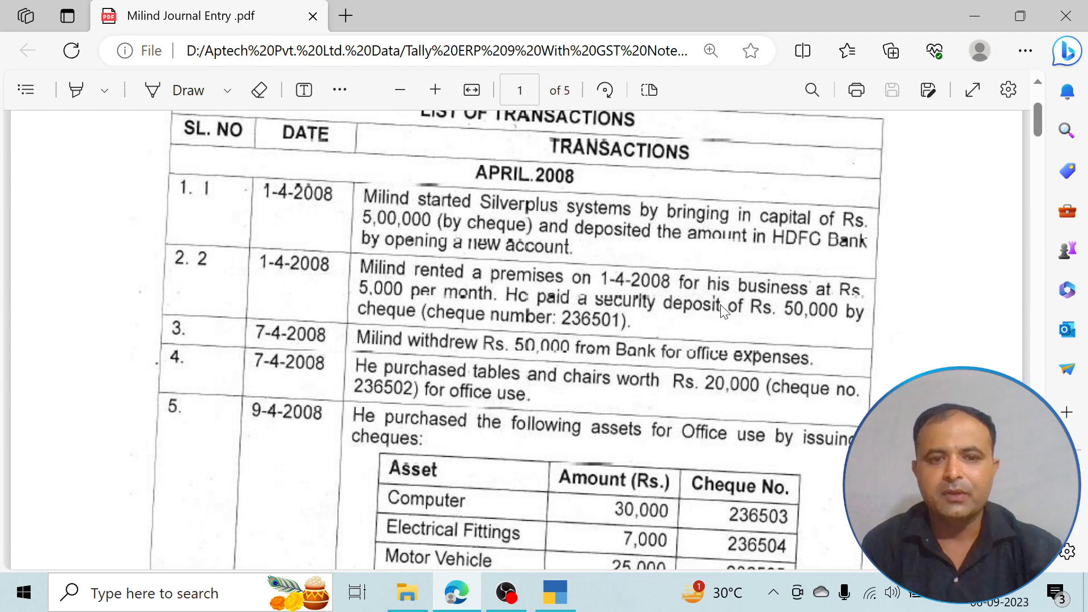
key("alt+Tab")
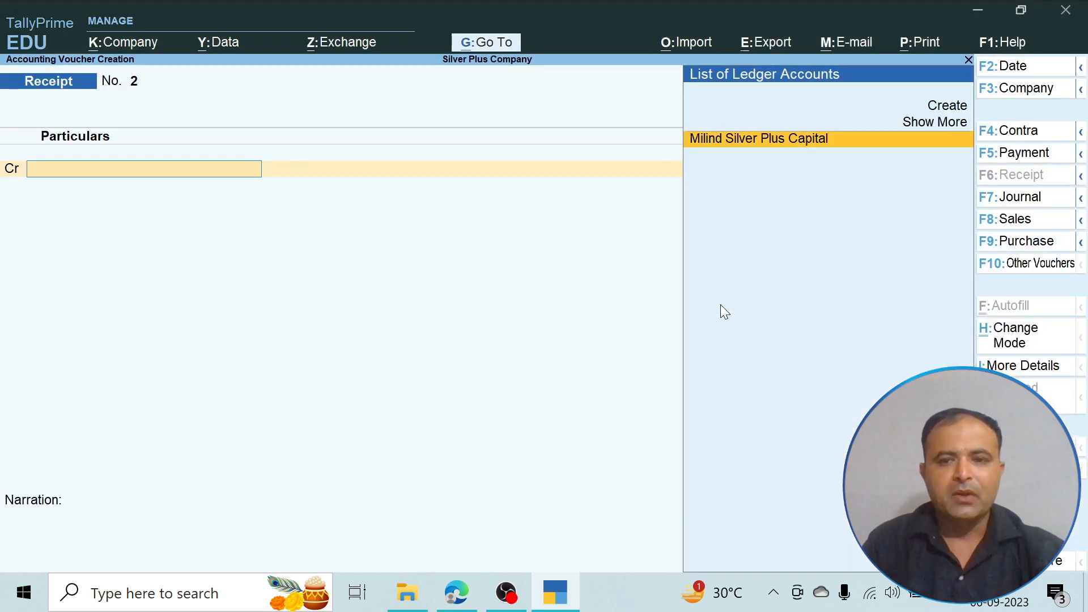
key("Escape")
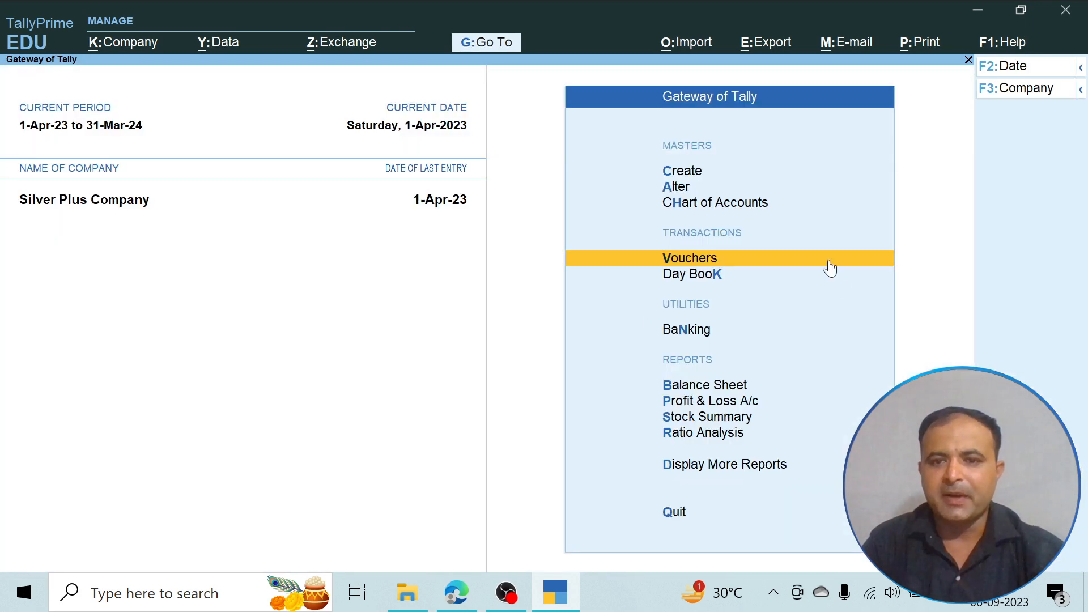
left_click(684, 171)
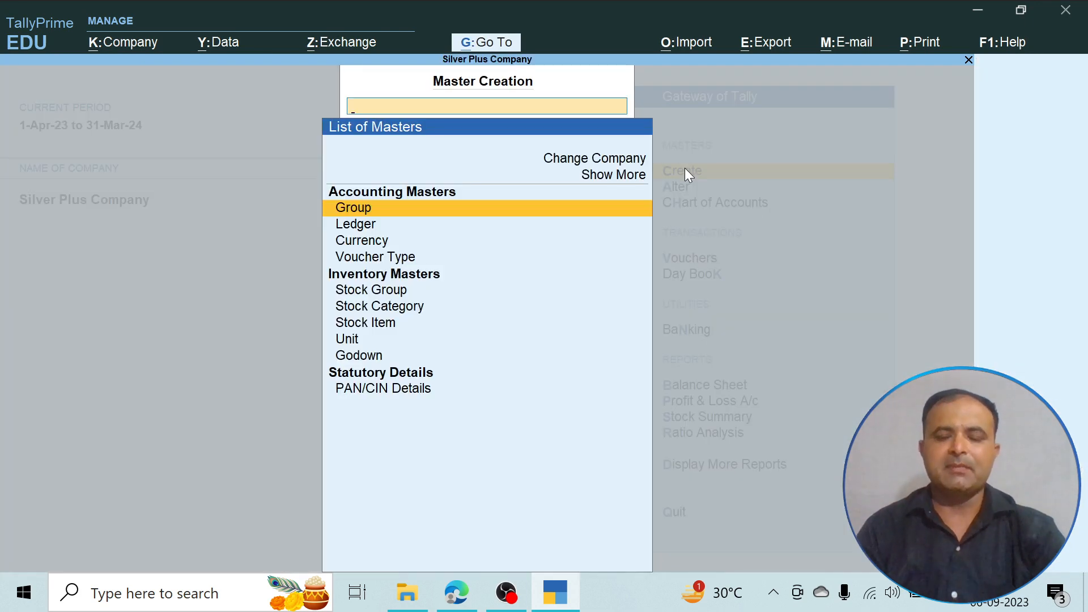
key("Down")
key("Return")
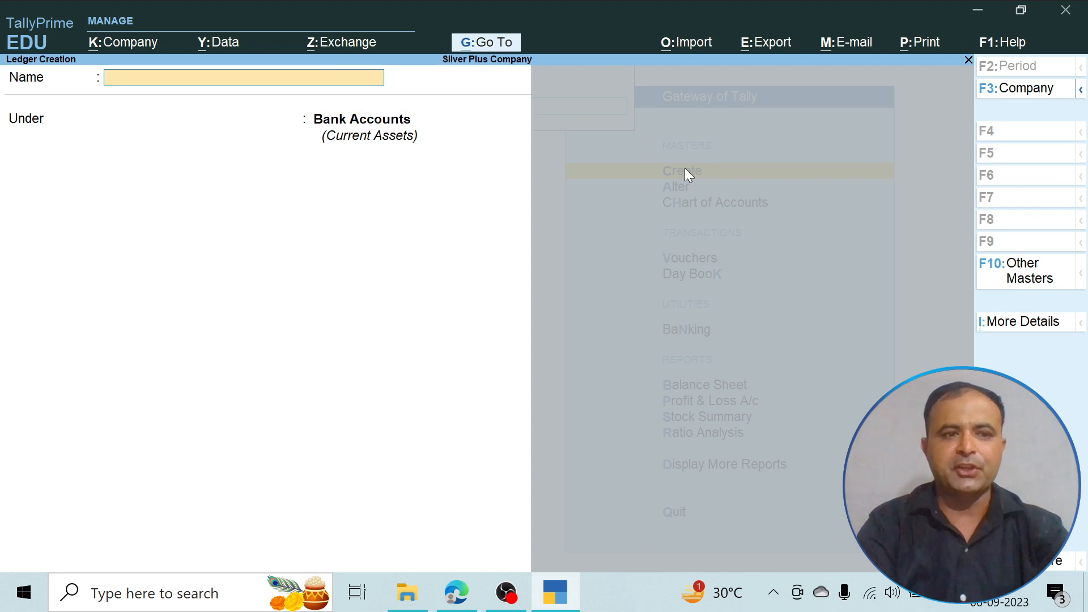
type("Security")
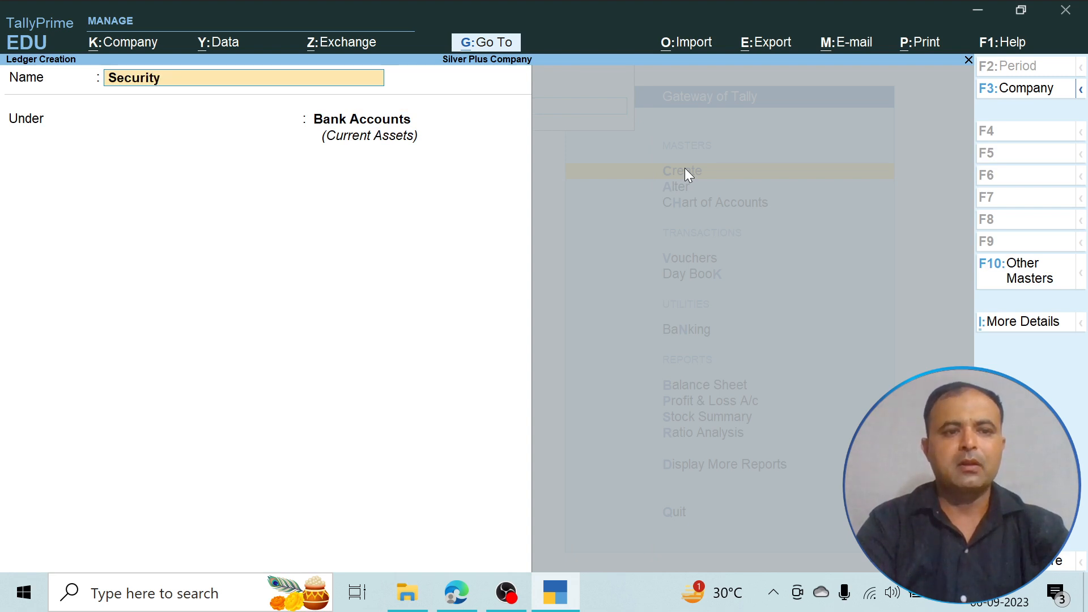
type(" De")
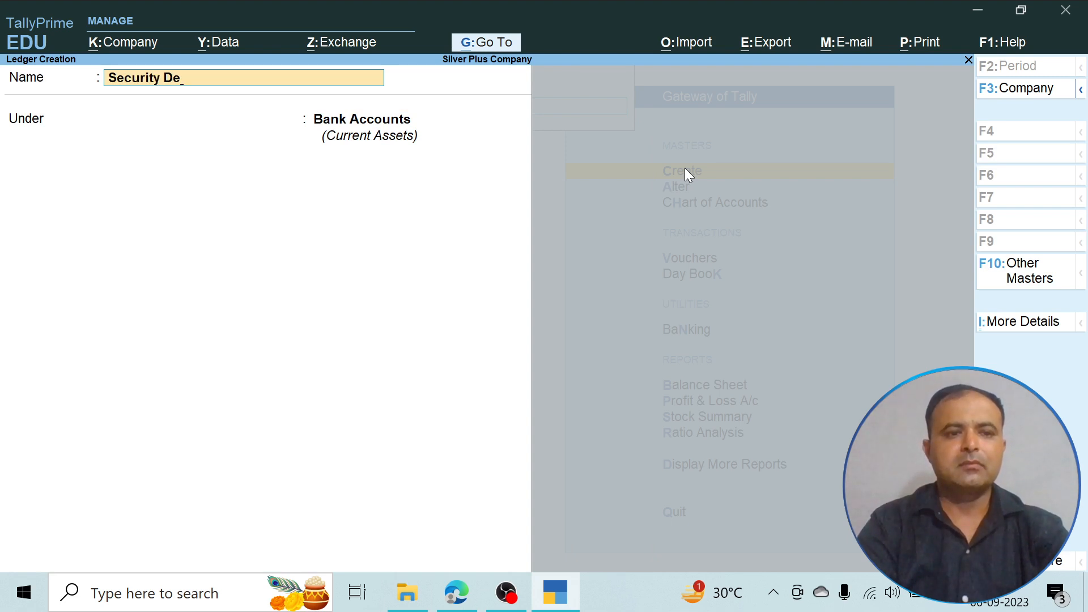
type("posit")
key("Return")
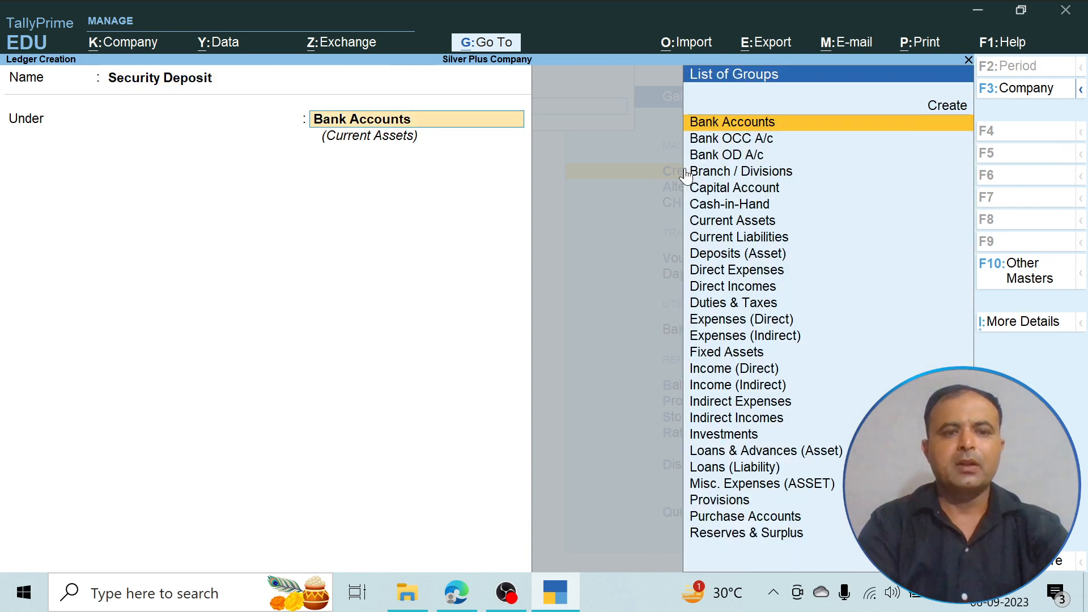
- Place the Security Deposit ledger under the Deposits (Asset) group, save it and leave master creation
type("D")
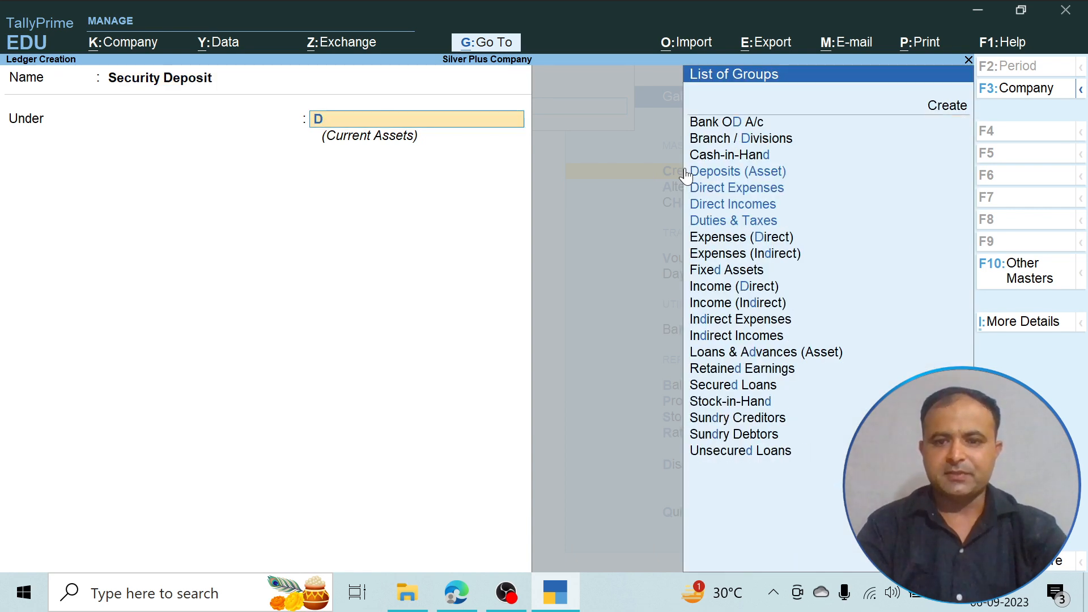
left_click(685, 173)
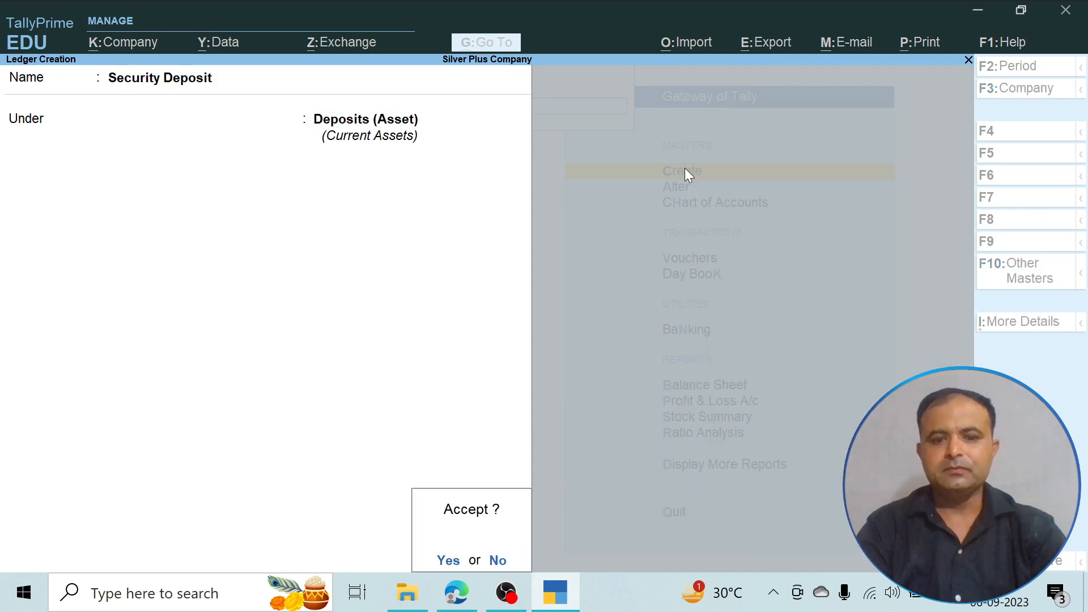
key("Return")
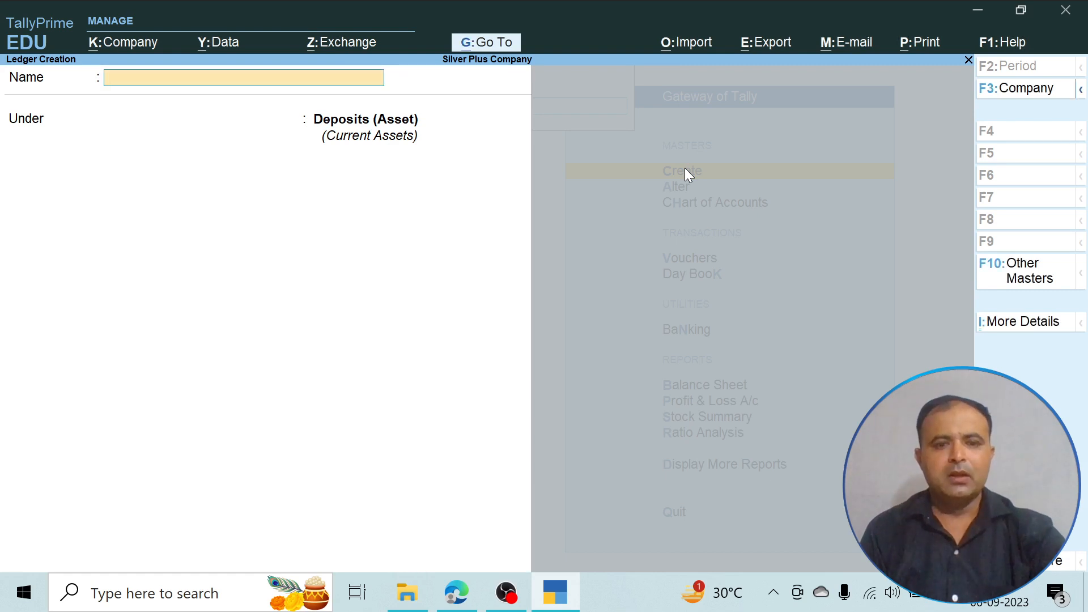
key("Escape")
key("Return")
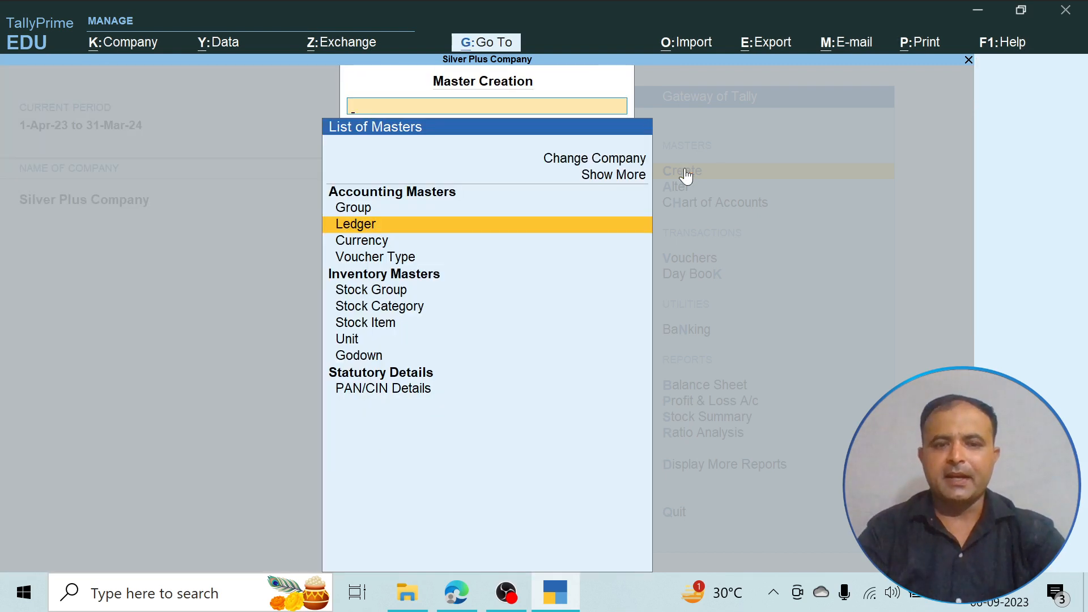
key("Escape")
- Review the ledgers in the Chart of Accounts by group and as a flat ledger list, and return to the Gateway of Tally
key("Down")
key("Down")
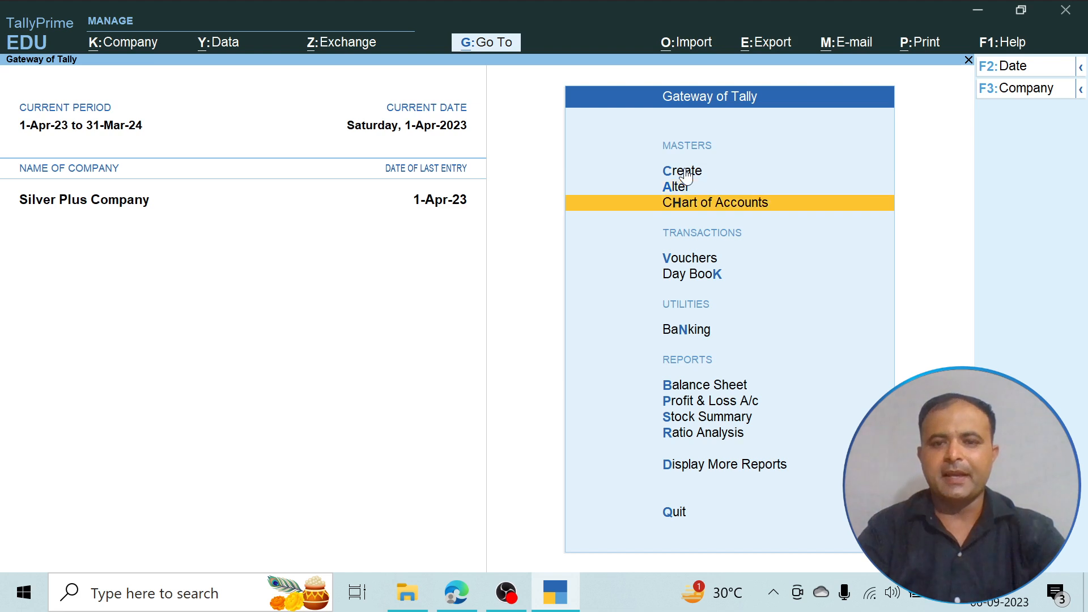
left_click(715, 211)
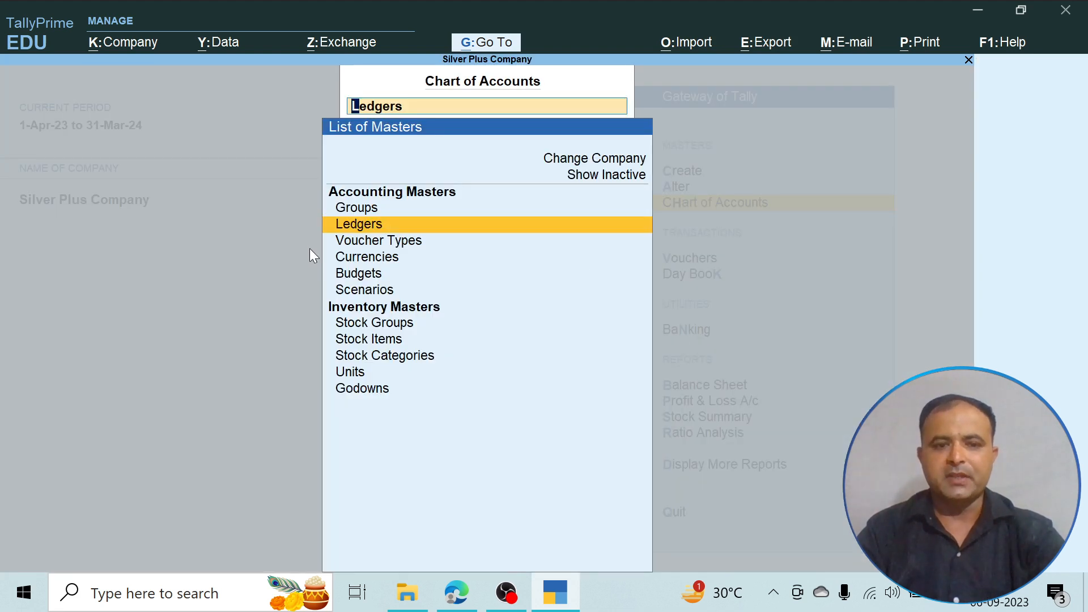
left_click(379, 225)
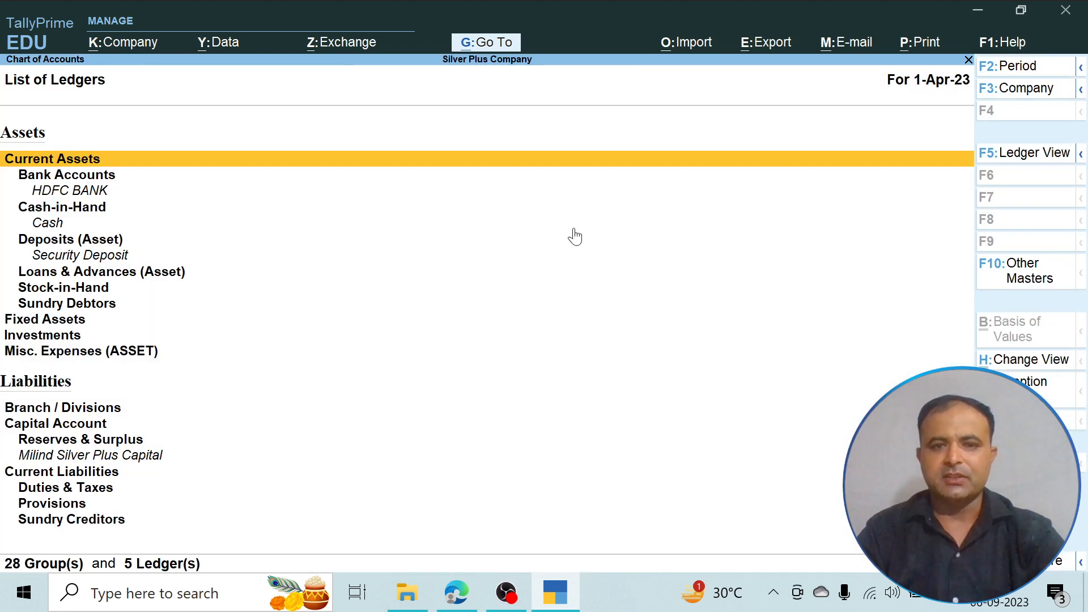
left_click(1020, 162)
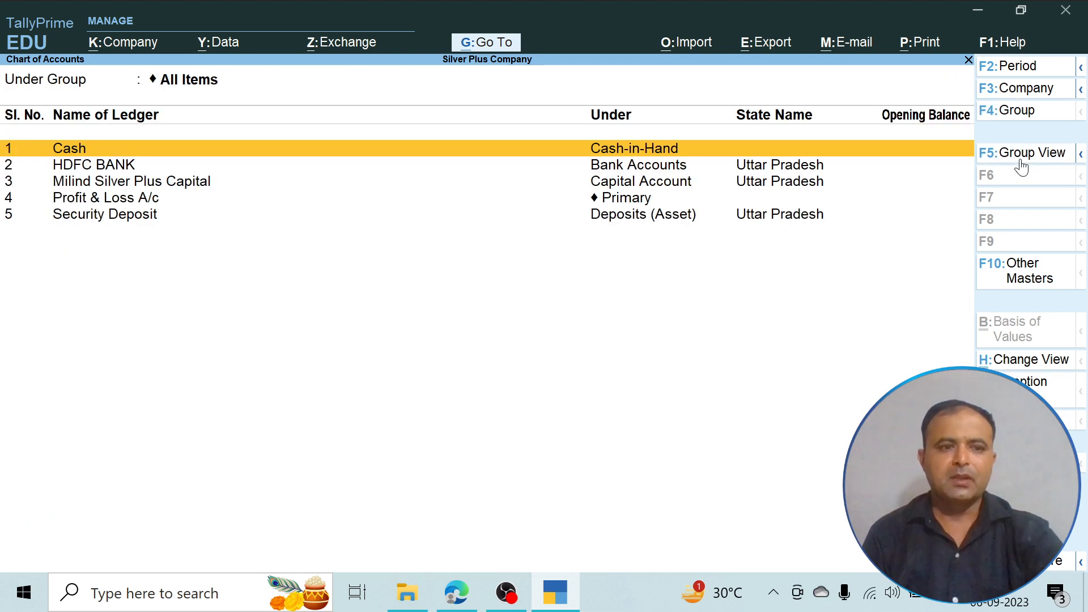
key("Escape")
key("Escape")
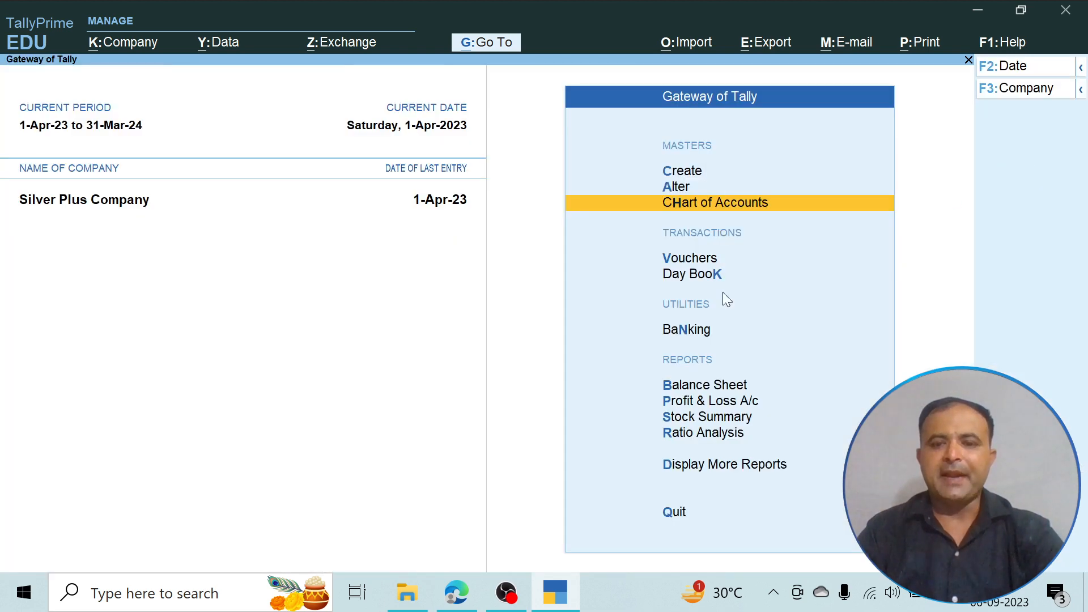
- Start a payment voucher and debit Security Deposit with 50000
left_click(694, 262)
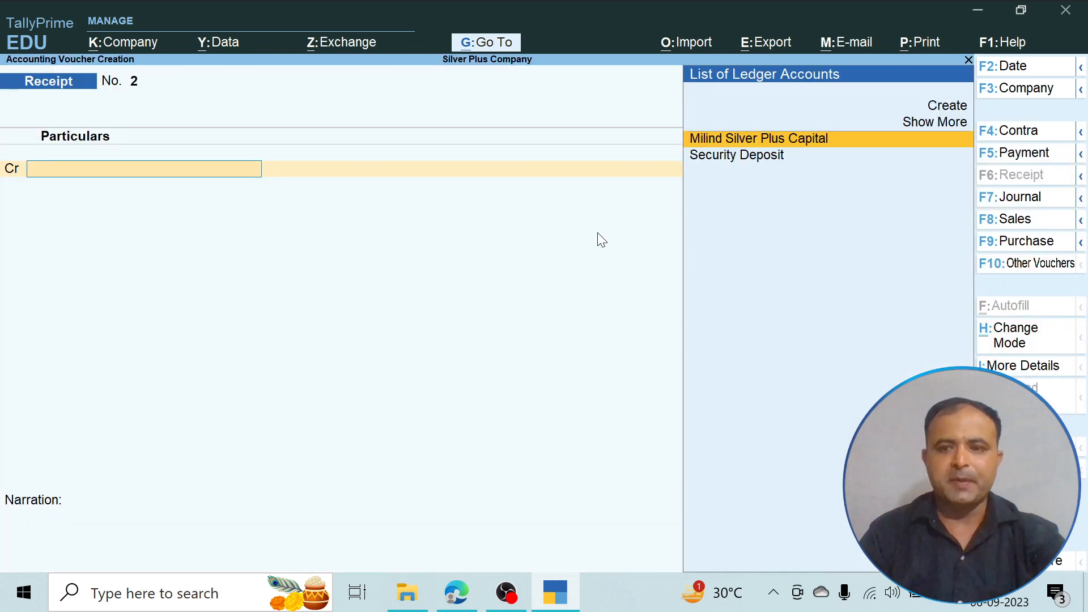
left_click(1040, 161)
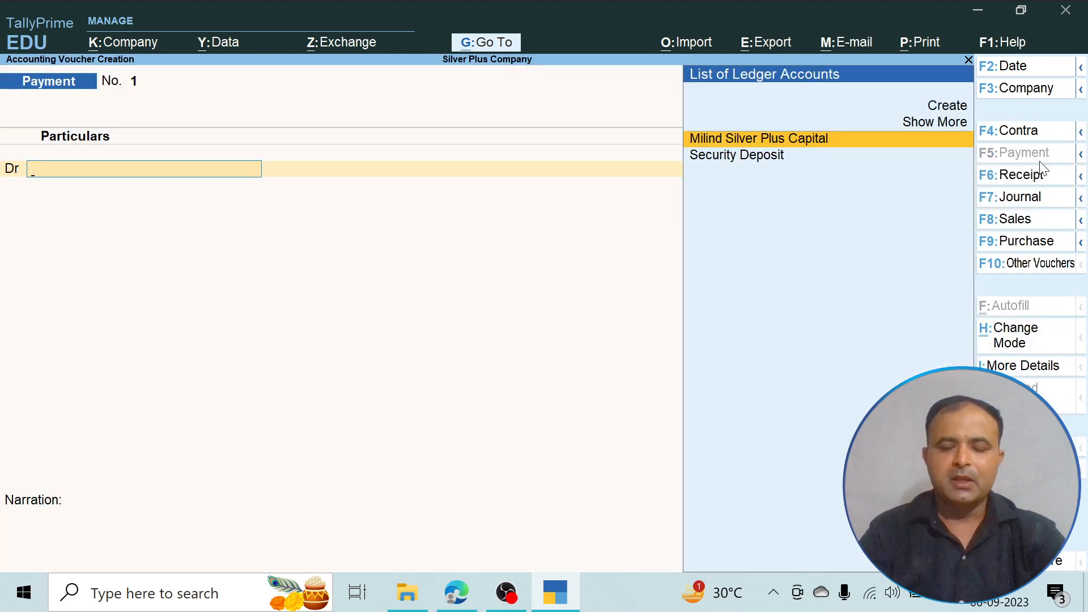
key("Down")
key("Return")
type("50000")
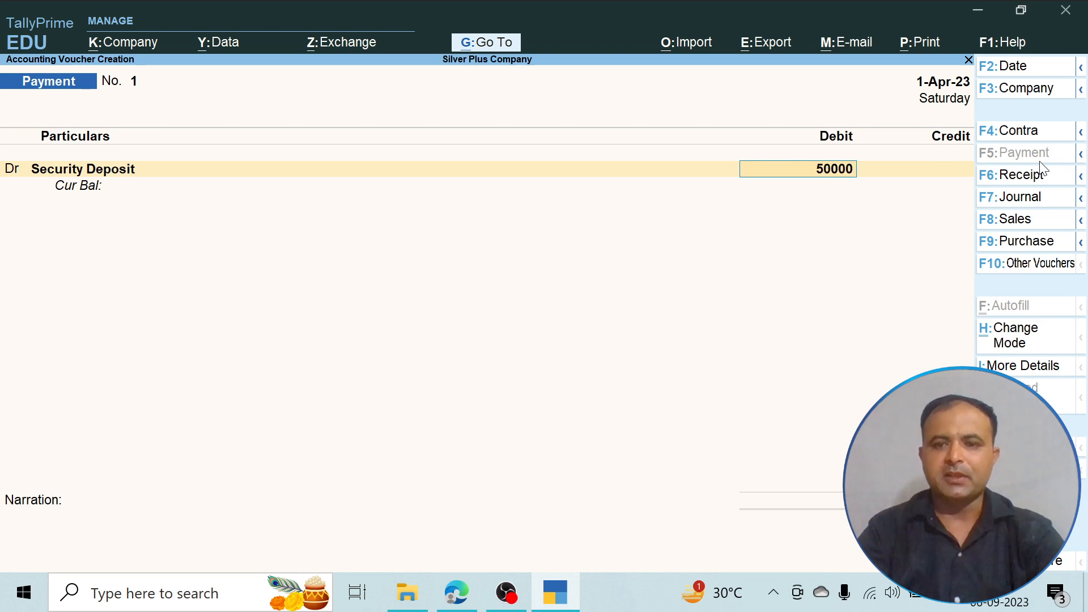
key("Return")
- Credit HDFC BANK for 50,000.00 as a Cheque dated 1-Apr-23 without instrument number, and save the payment voucher without narration
key("Return")
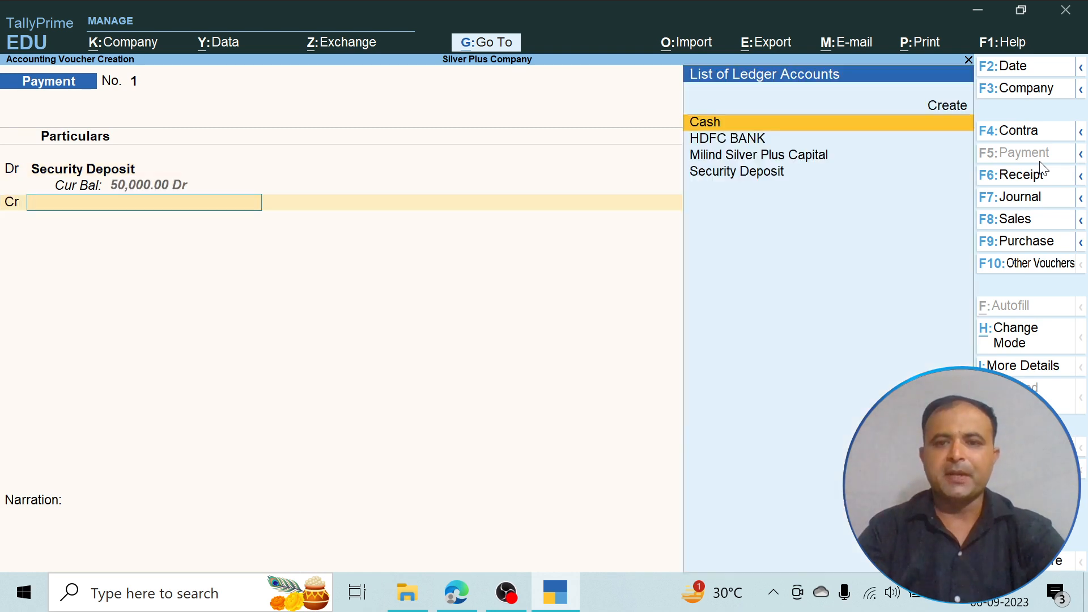
key("Down")
key("Return")
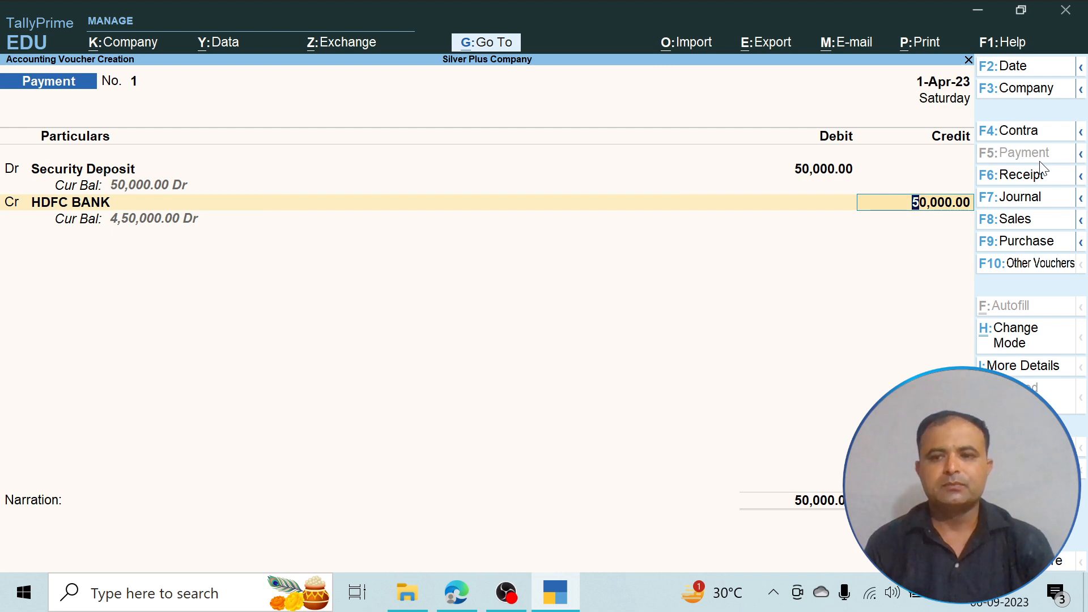
key("Return")
key("Return")
key("Return")
key("Return")
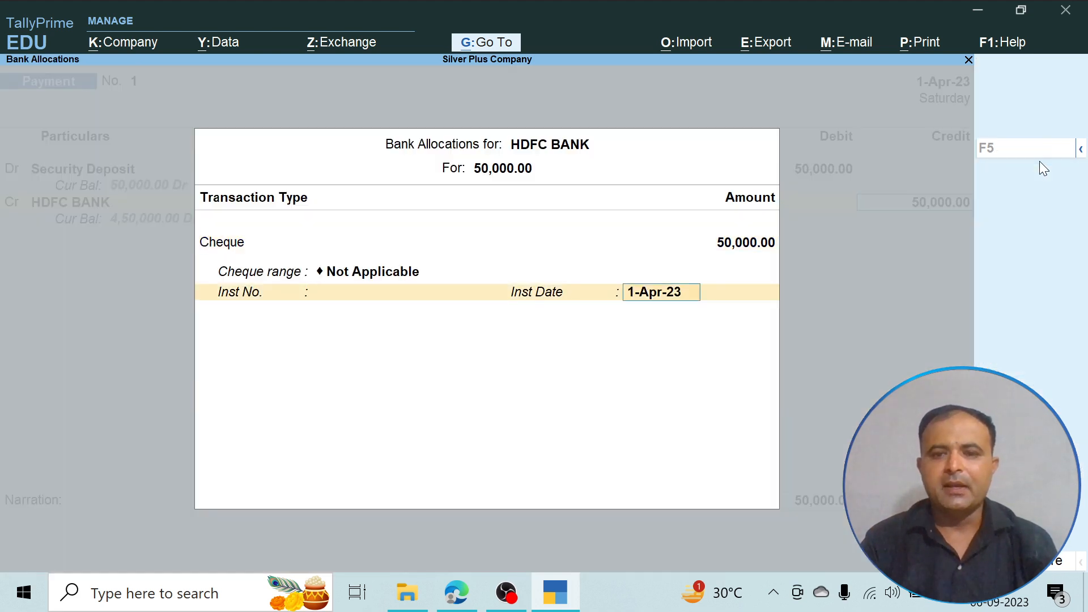
key("Return")
key("Return")
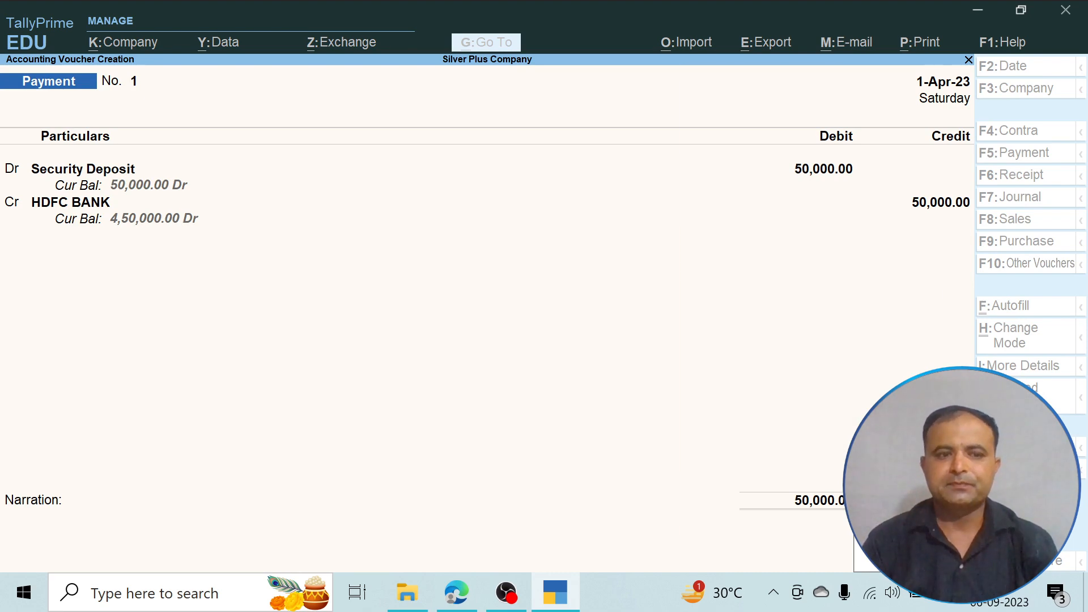
key("Return")
- Check the bank withdrawal transaction in the PDF, and start a contra voucher crediting HDFC BANK with 50000
key("alt+Tab")
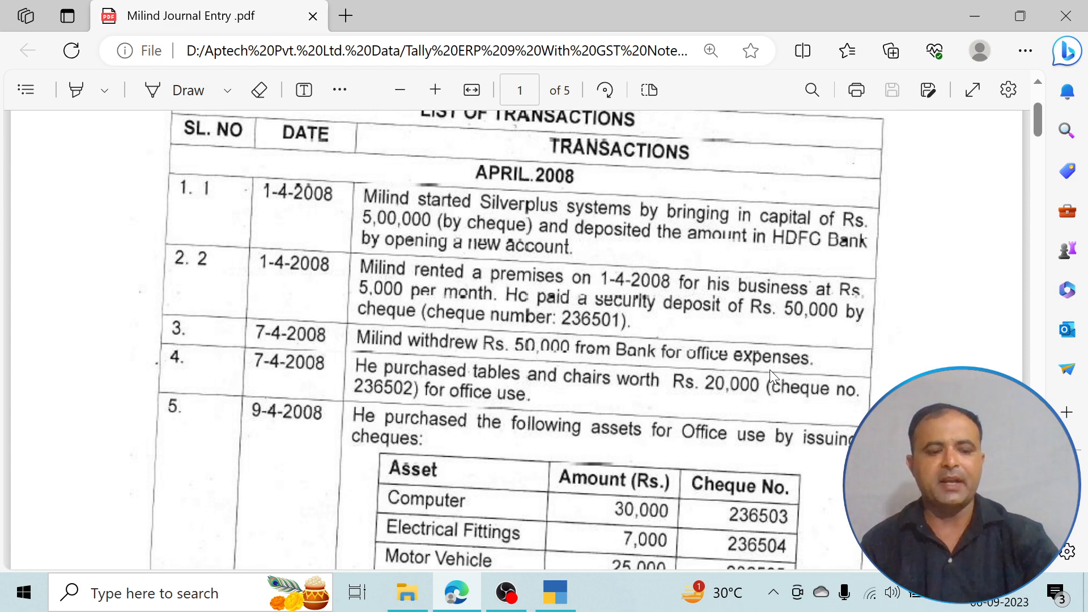
key("alt+Tab")
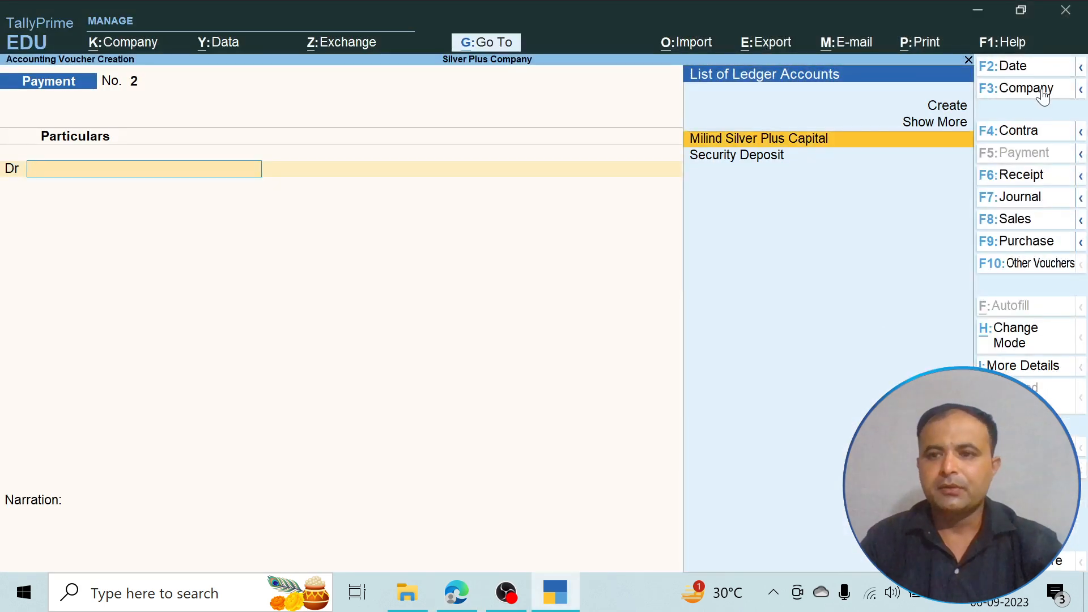
left_click(1032, 133)
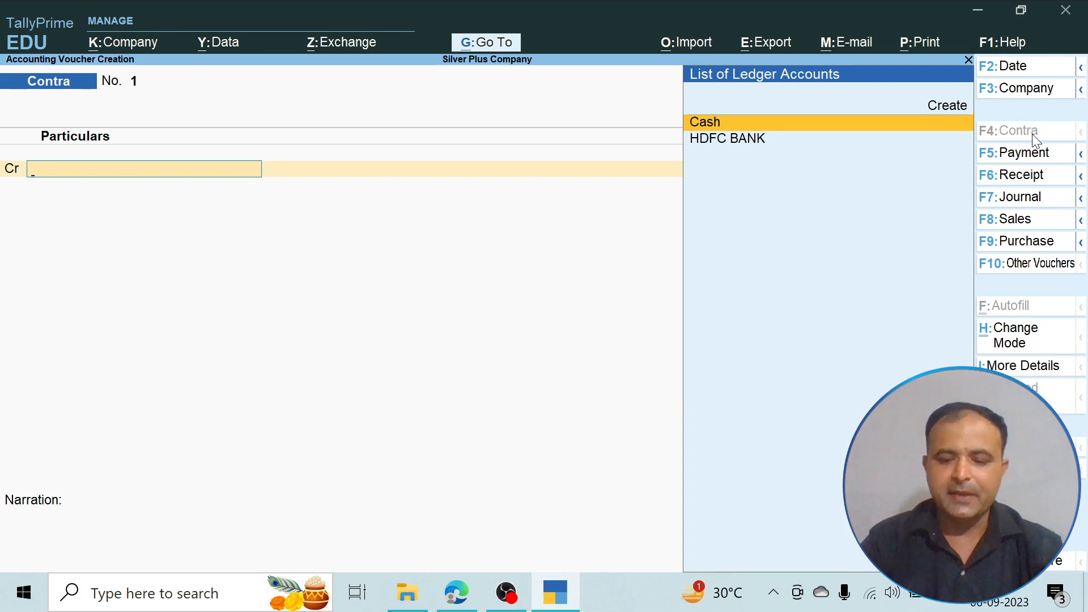
key("Down")
key("Return")
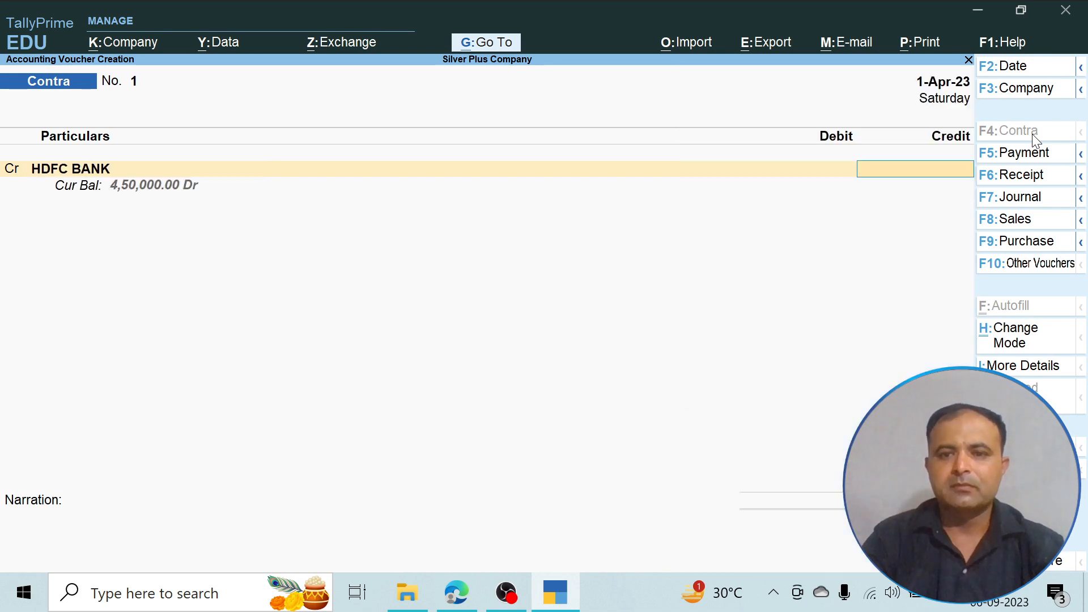
key("alt+Tab")
key("alt+Tab")
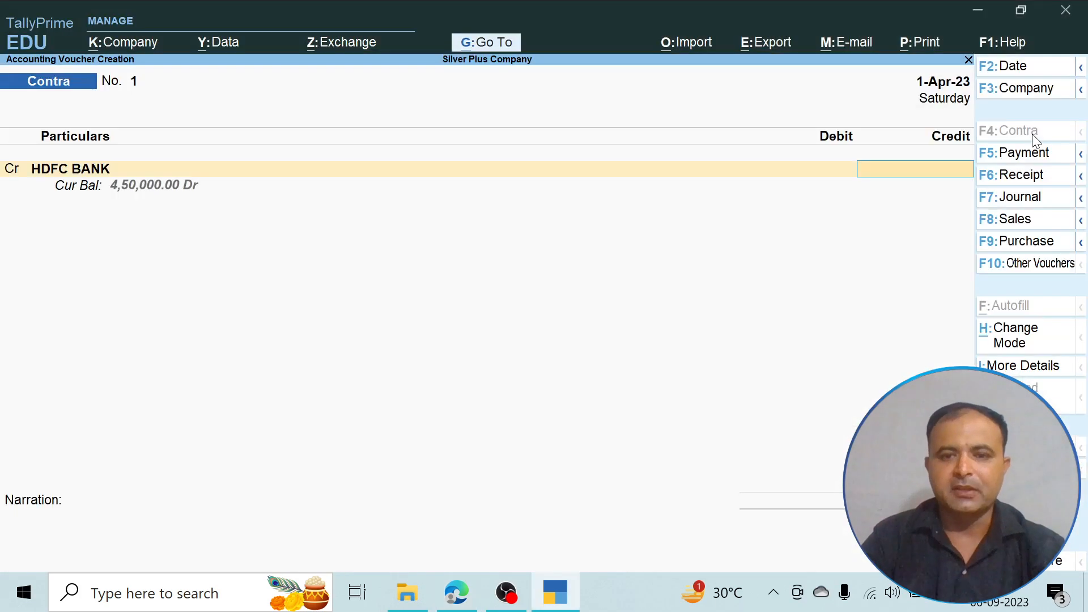
type("50000")
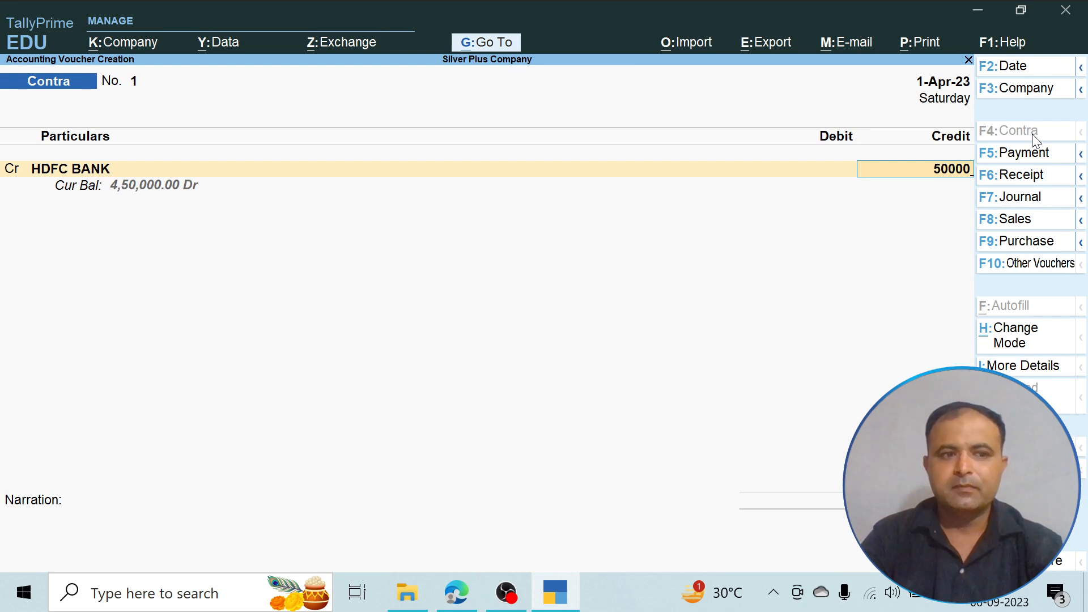
- Accept the Cheque allocation dated 1-Apr-23 without instrument number, and debit Cash for 50,000.00 in the contra voucher
key("Return")
key("Return")
key("Return")
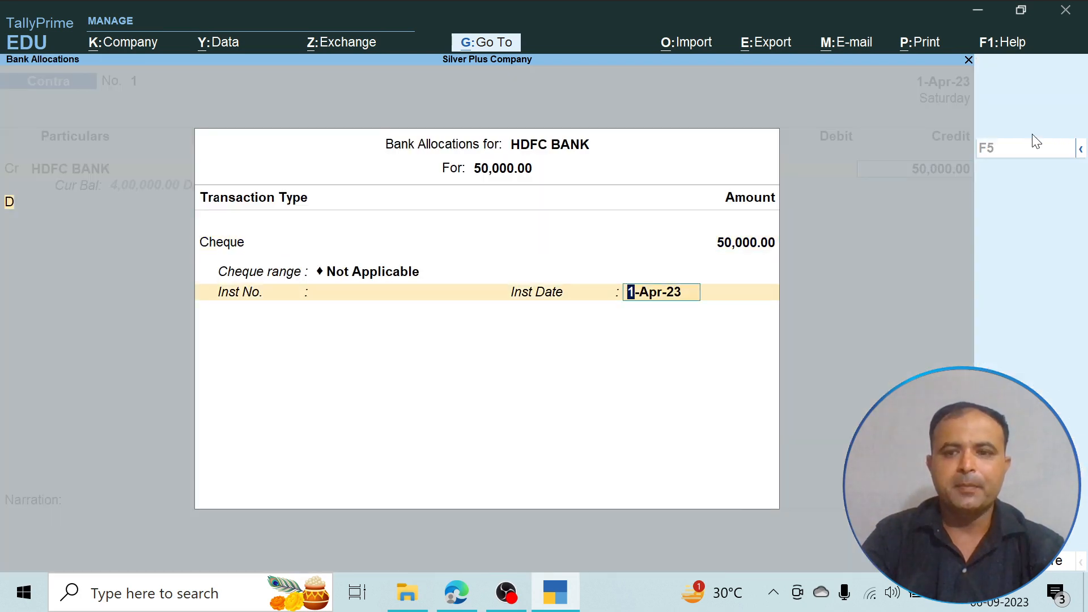
key("Return")
key("Return")
key("Return")
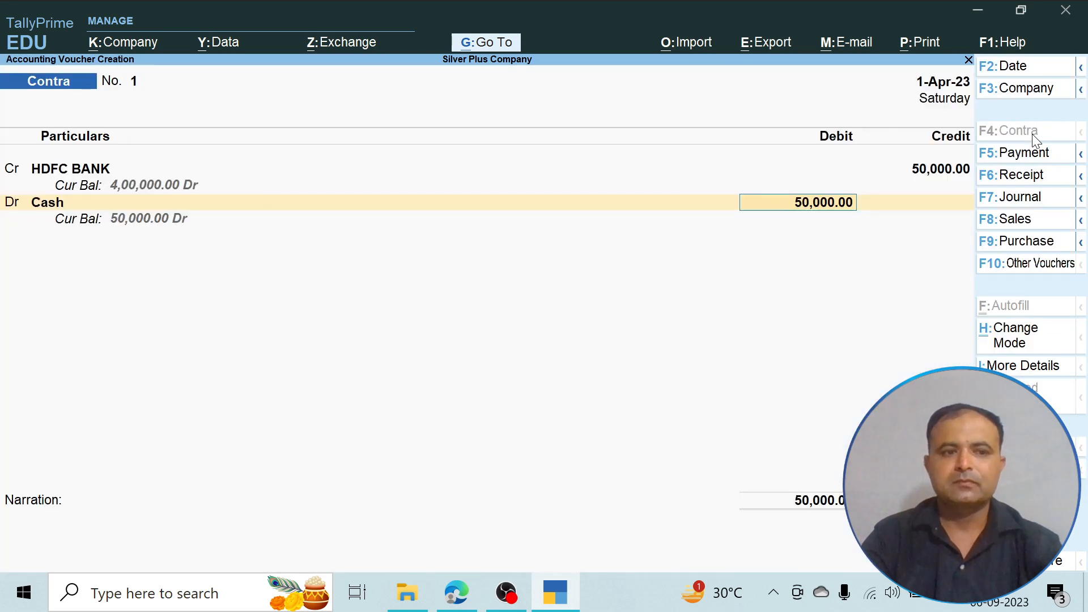
key("Return")
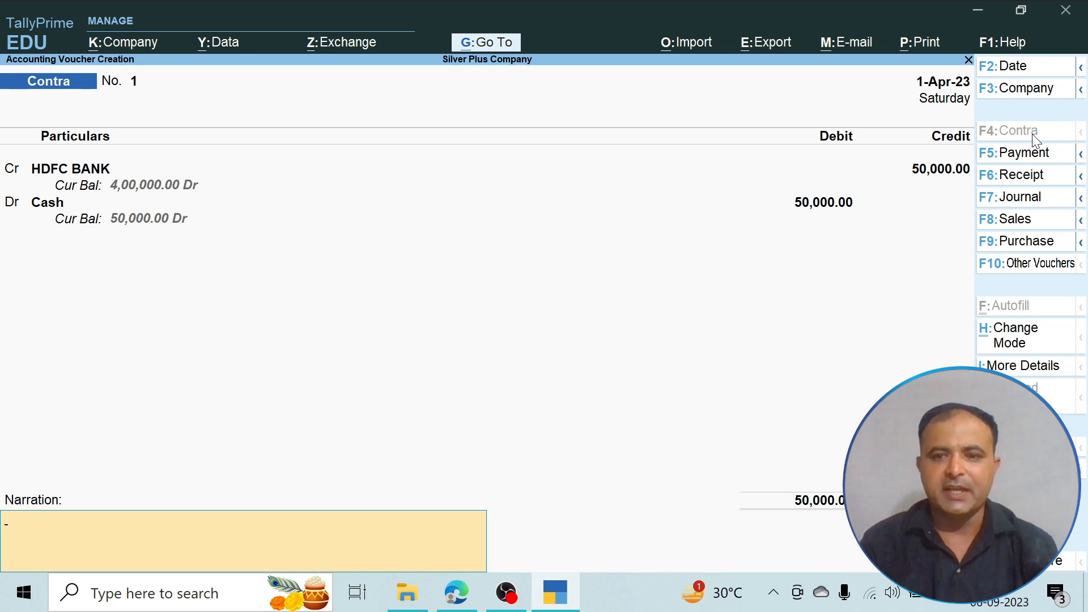
- Save the contra voucher without narration and start a payment voucher for the tables and chairs purchase listed in the PDF
key("Return")
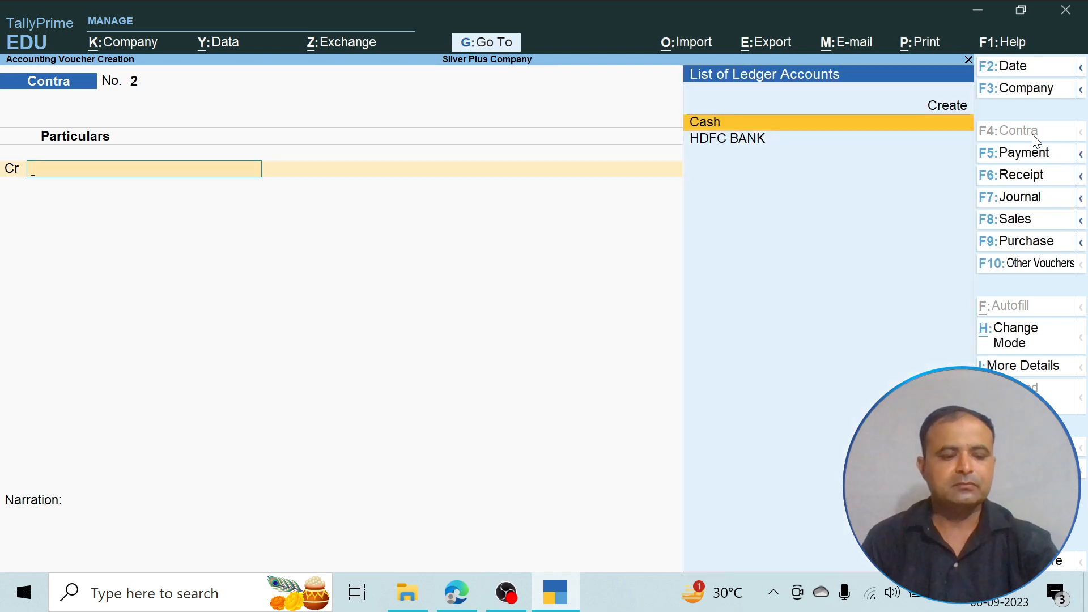
key("alt+Tab")
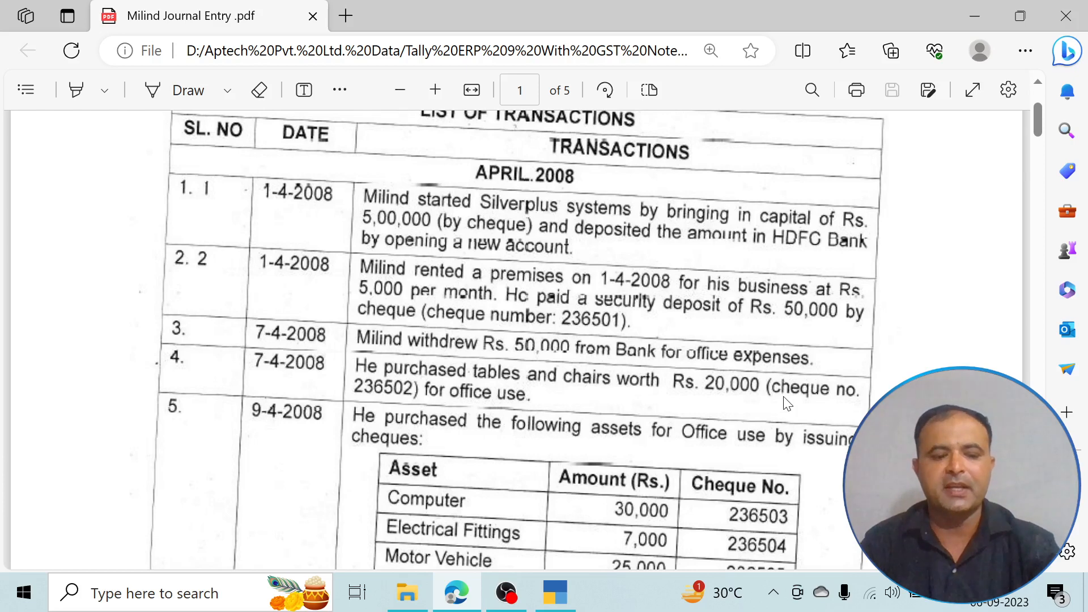
key("alt+Tab")
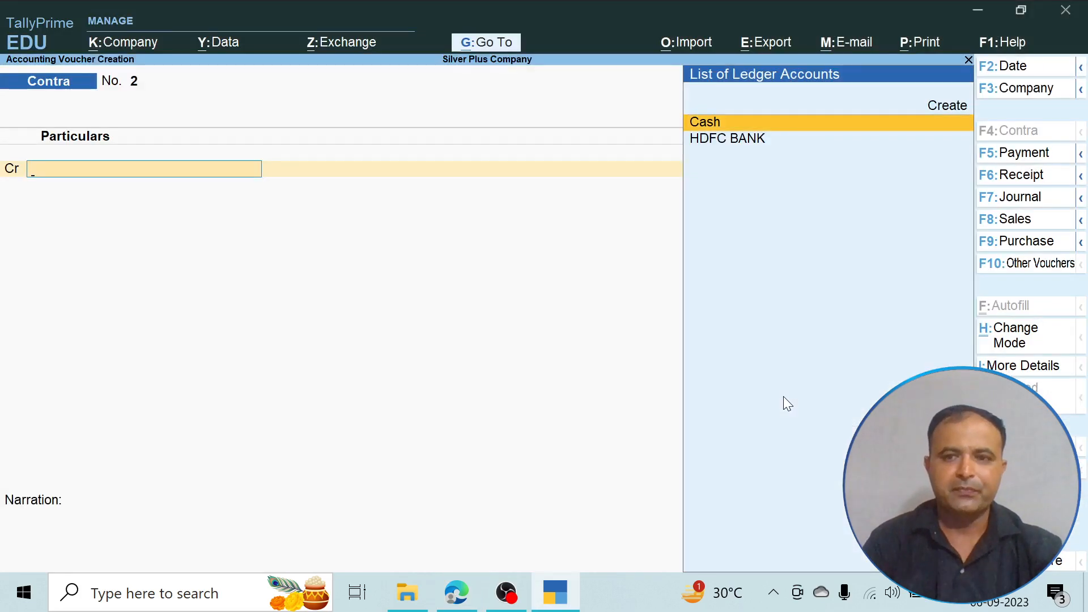
left_click(1041, 161)
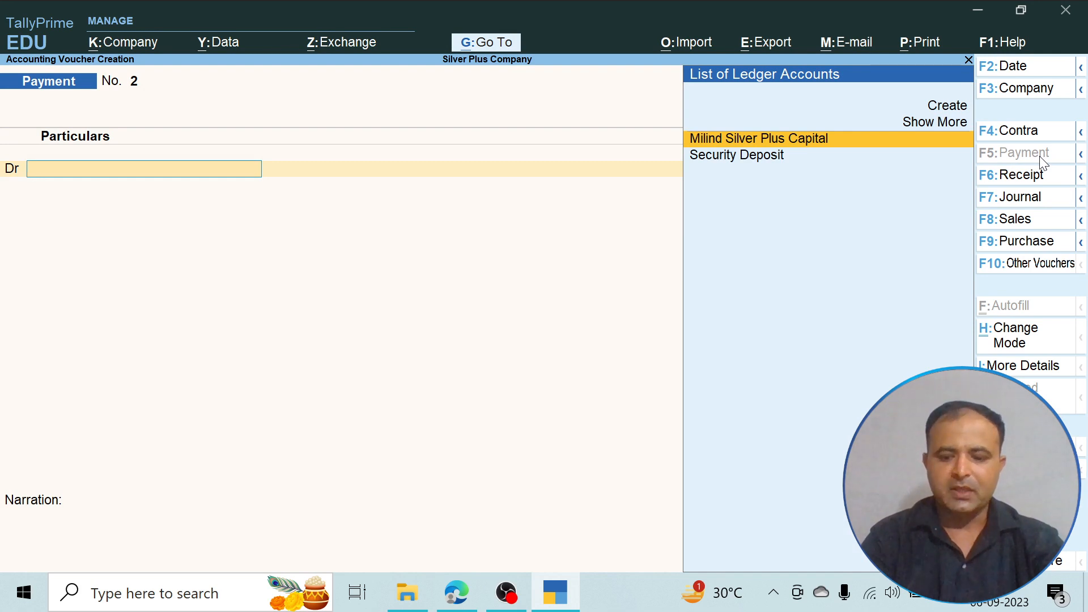
- Create a Furniture ledger under Fixed Assets from the payment voucher's debit line
key("Up")
key("Up")
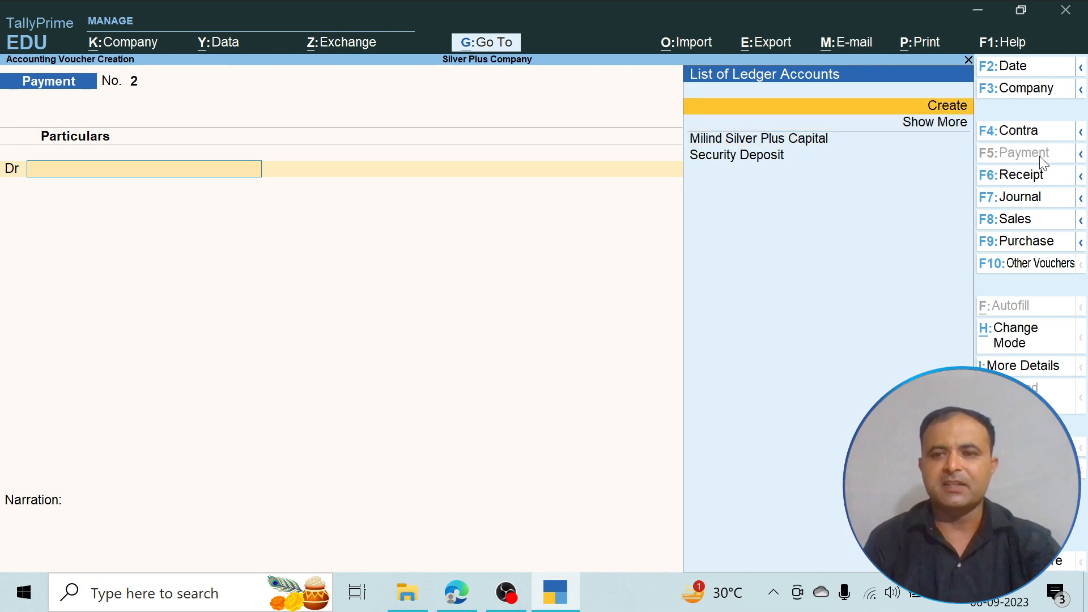
key("Return")
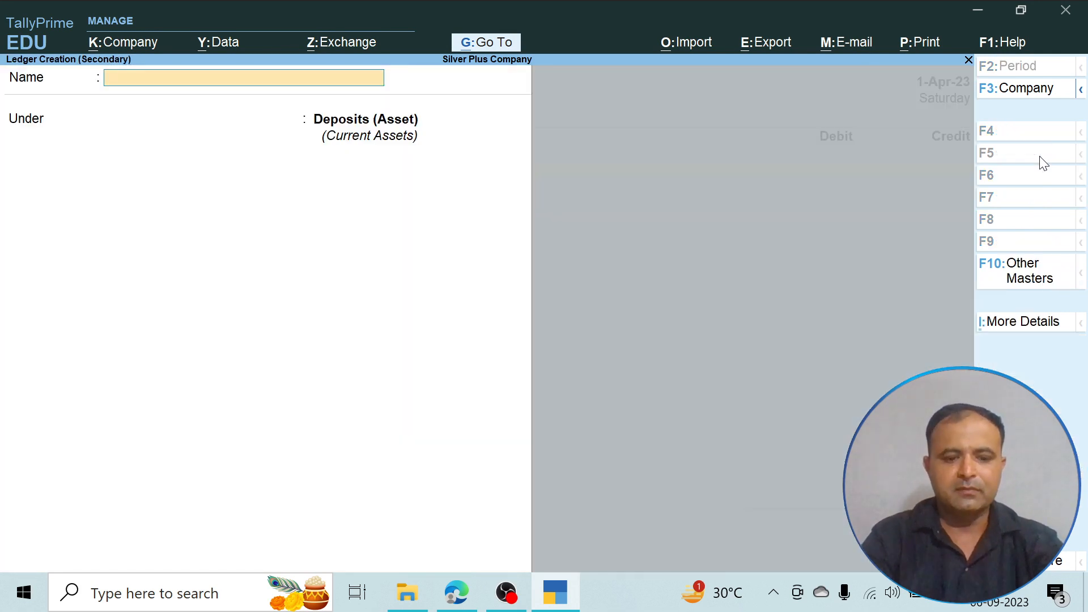
type("Furniture")
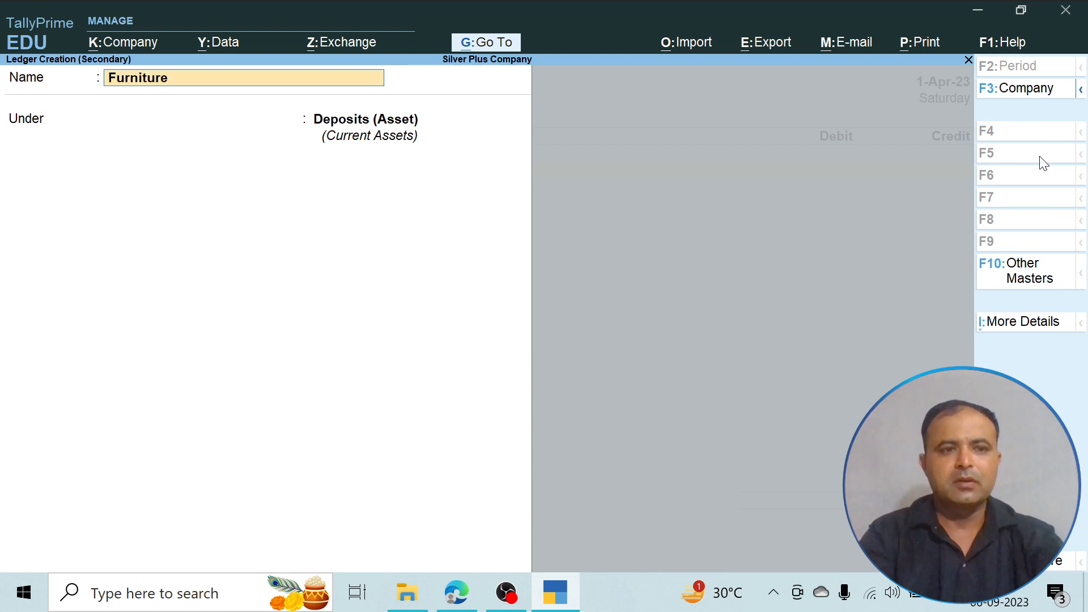
key("Return")
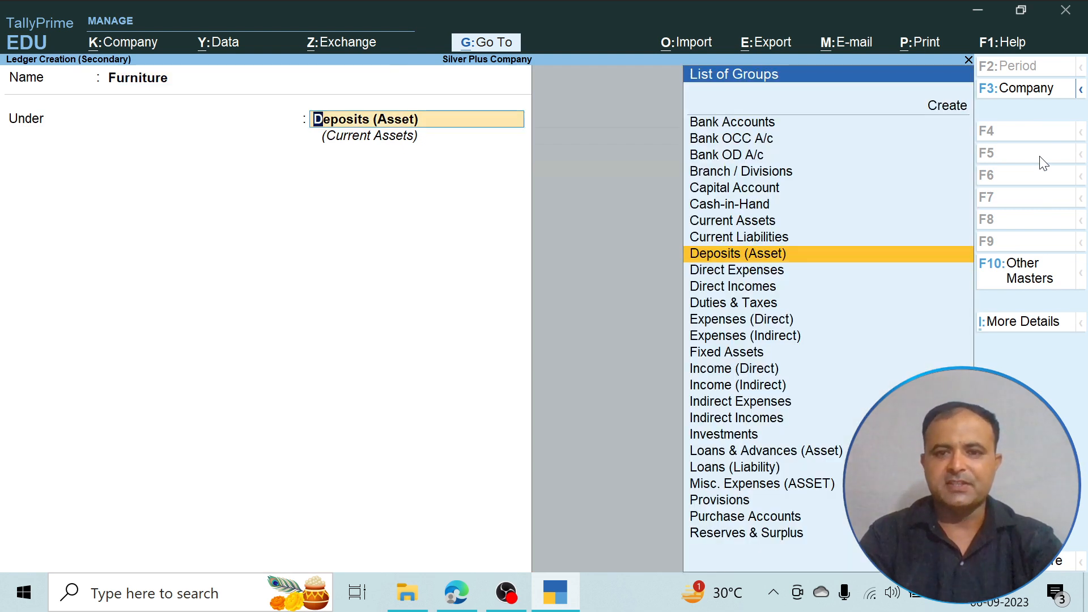
type("F")
key("Return")
key("ctrl+a")
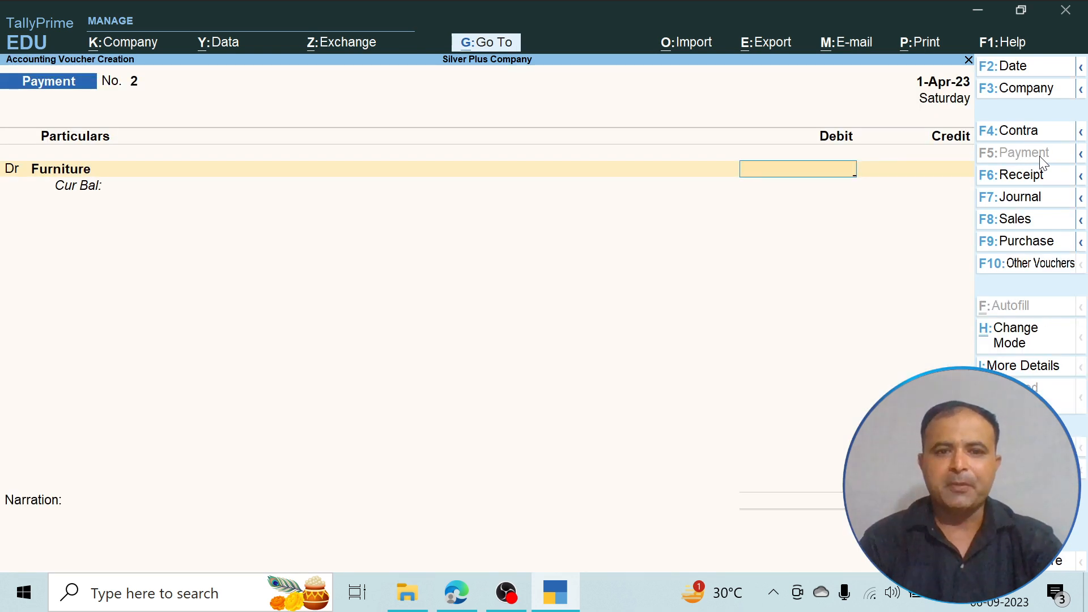
- Check the tables and chairs amount in the PDF and debit Furniture with 20000
key("alt+Tab")
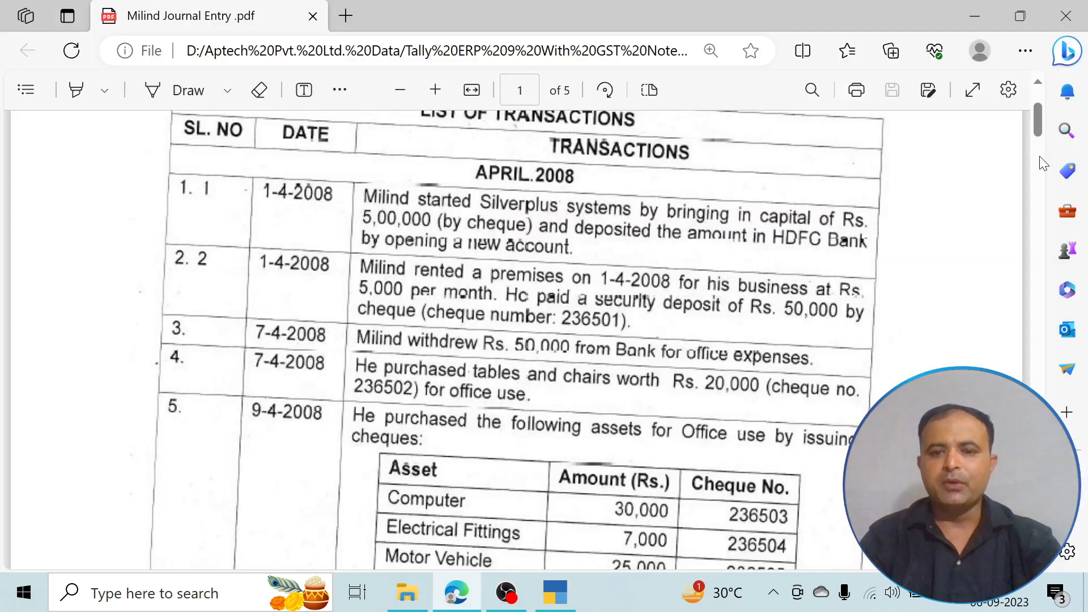
key("alt+Tab")
type("20000")
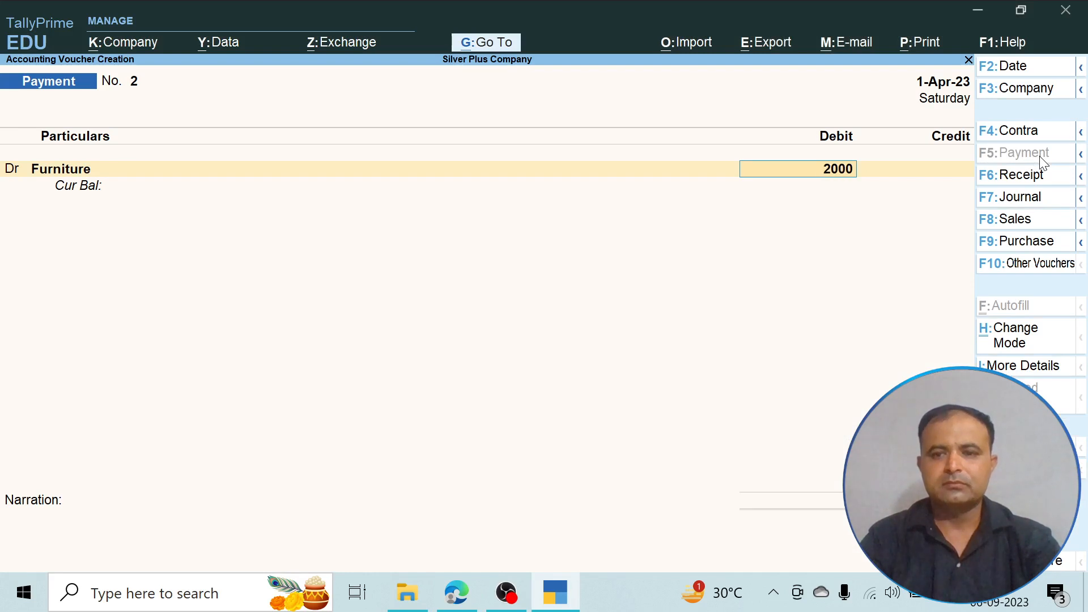
key("Return")
key("Return")
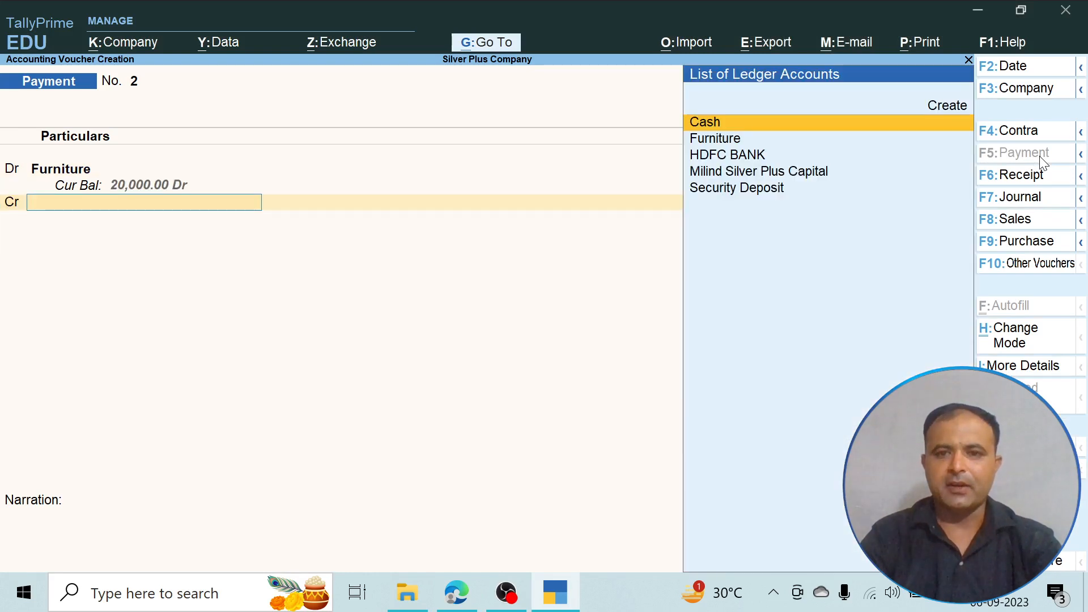
- Credit HDFC BANK for 20,000.00 as a Cheque dated 1-Apr-23 without instrument number, and save the payment voucher without narration
key("Down")
key("Down")
key("Return")
key("Return")
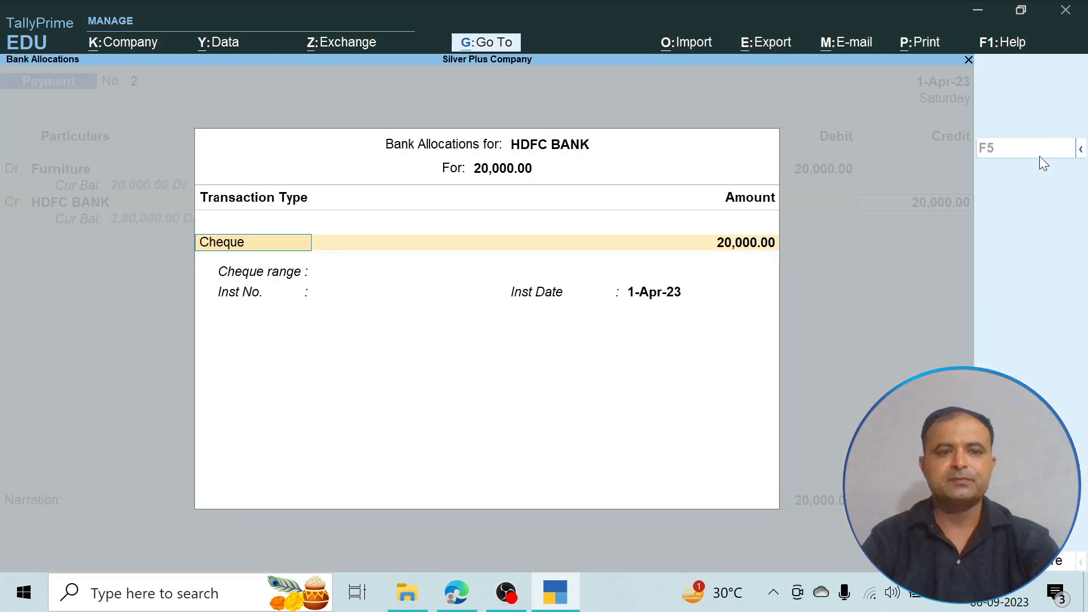
key("Return")
key("Return")
key("Return")
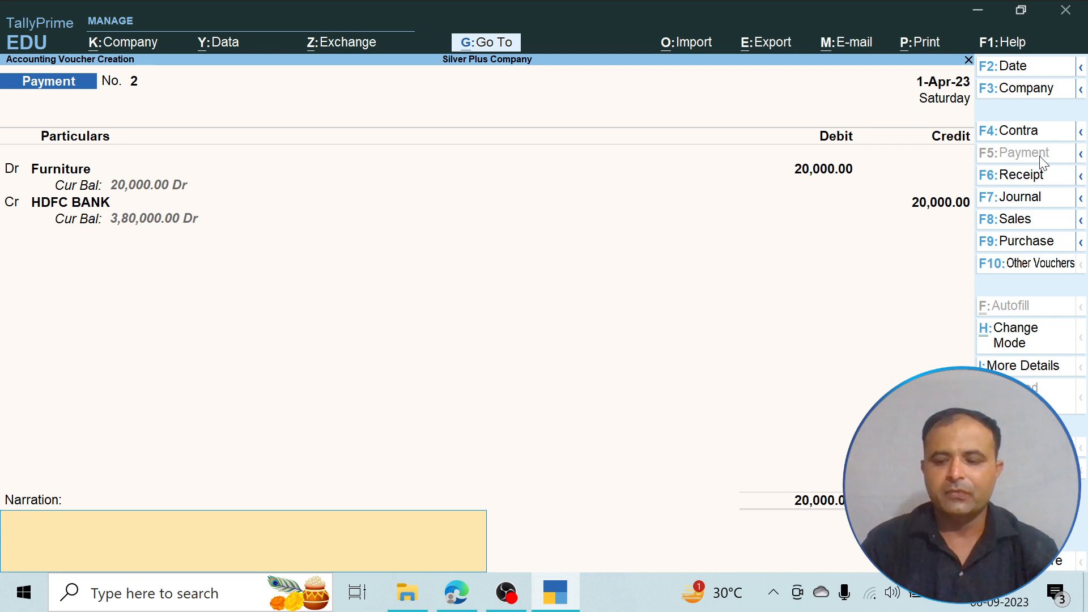
key("Return")
key("Return")
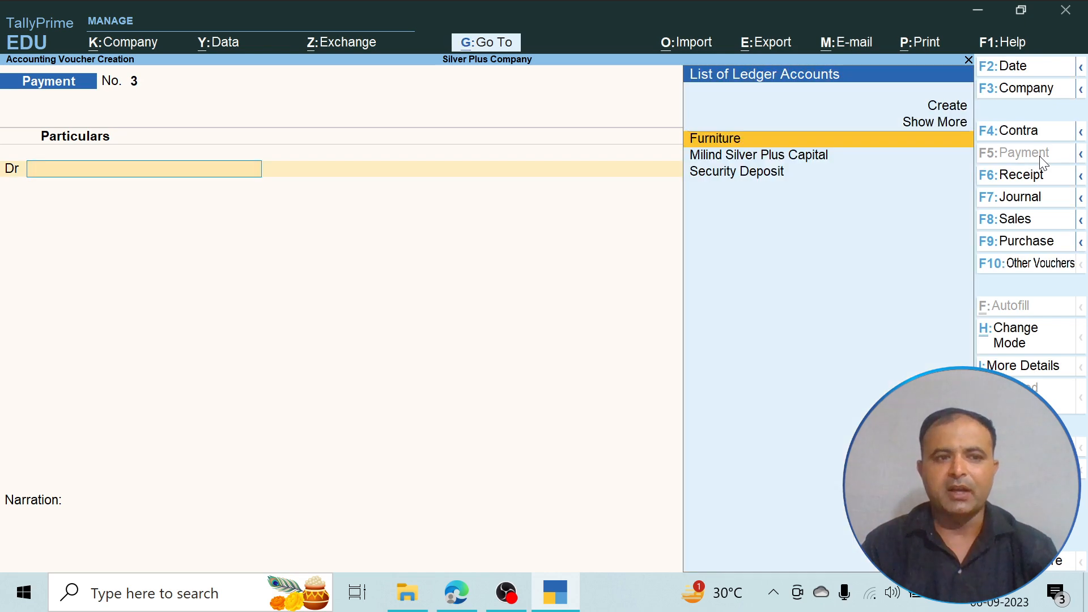
- Review the 9 April asset purchases in the PDF, and create a Computer ledger under Fixed Assets from the new payment voucher
key("alt+Tab")
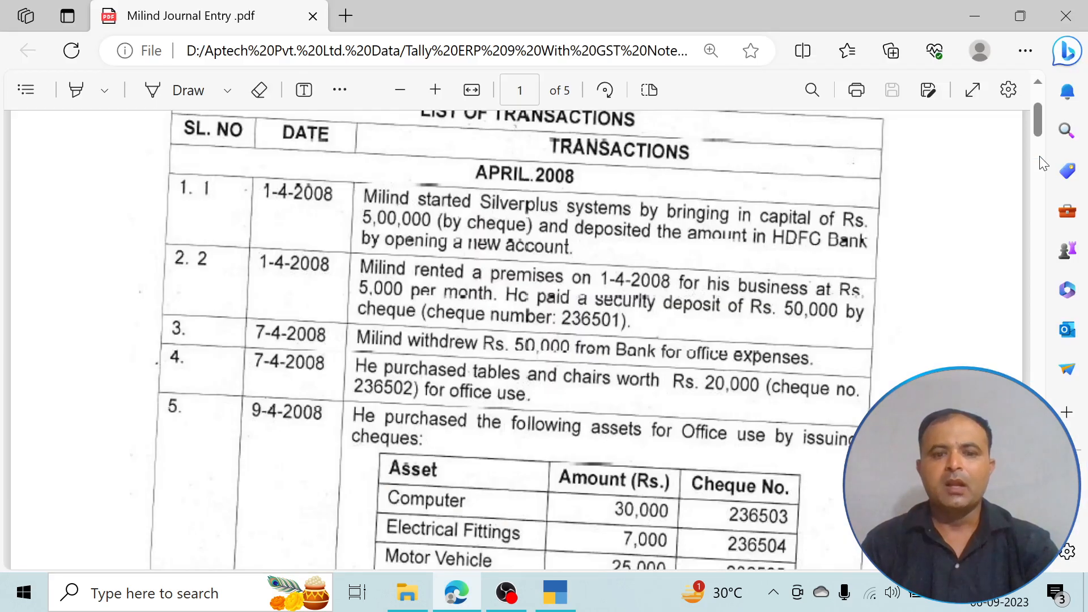
scroll(857, 214, "down", 5)
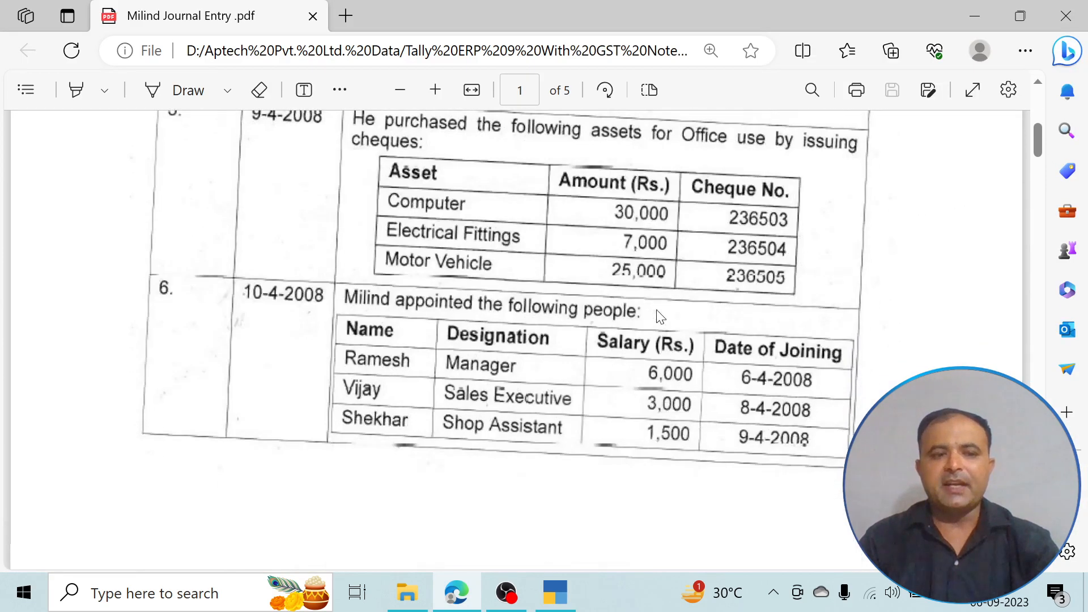
scroll(659, 316, "up", 1)
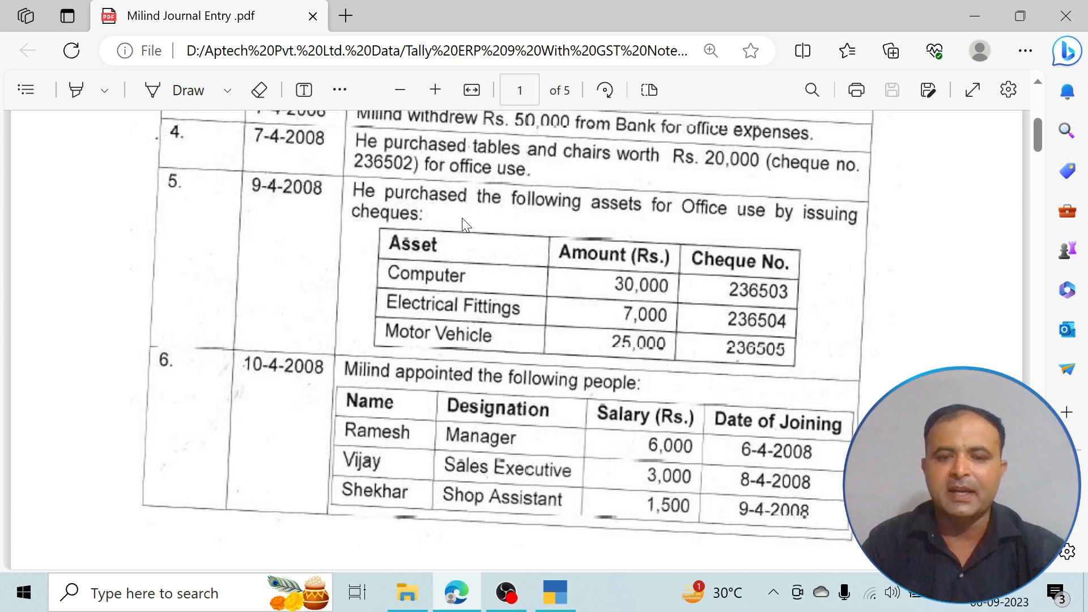
key("alt+Tab")
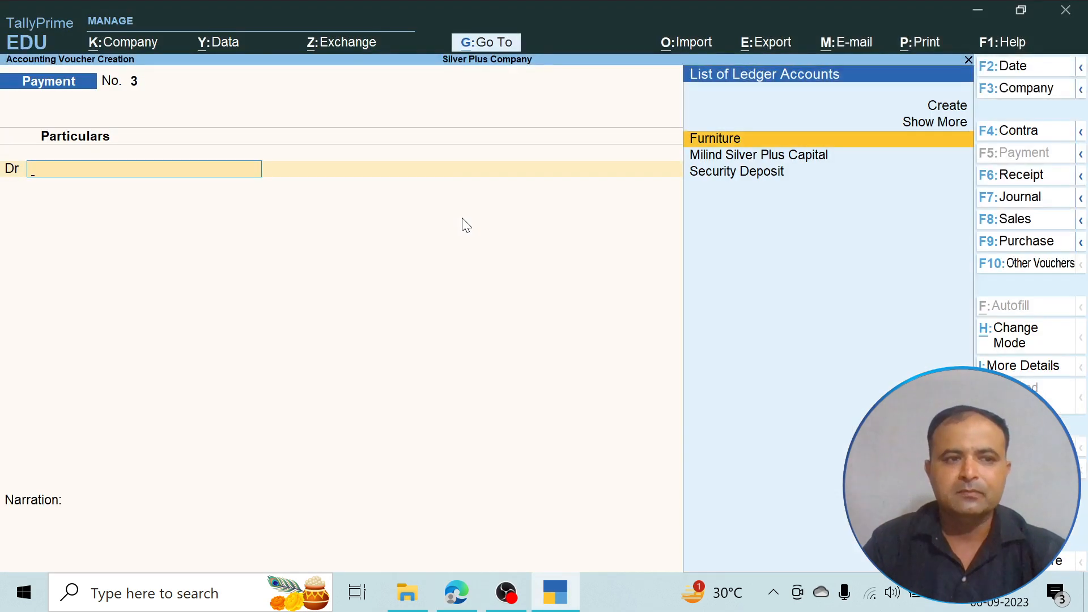
key("Up")
key("Up")
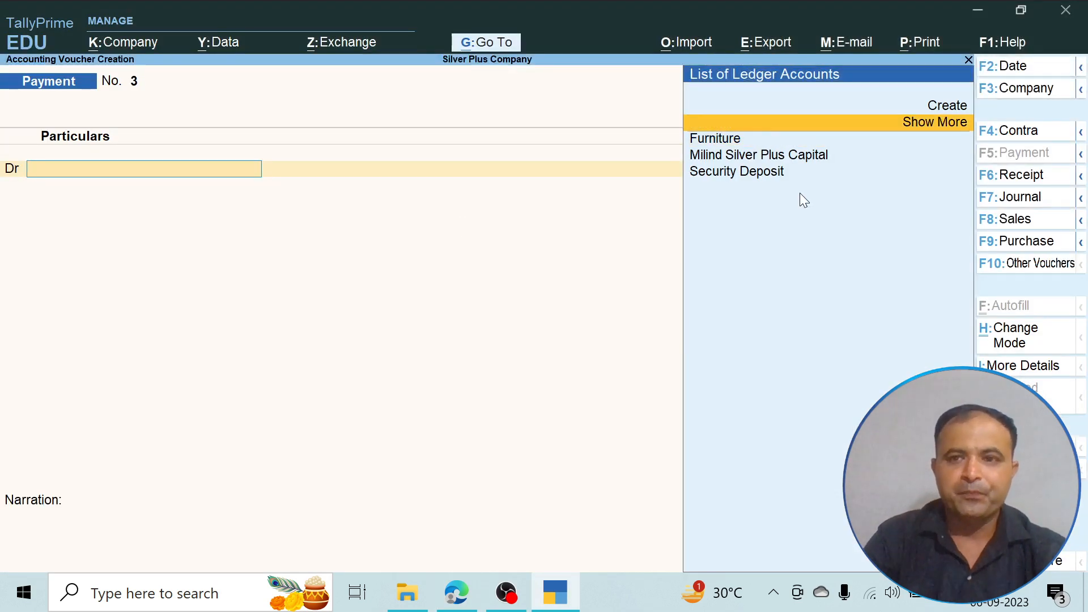
key("Return")
type("Computer")
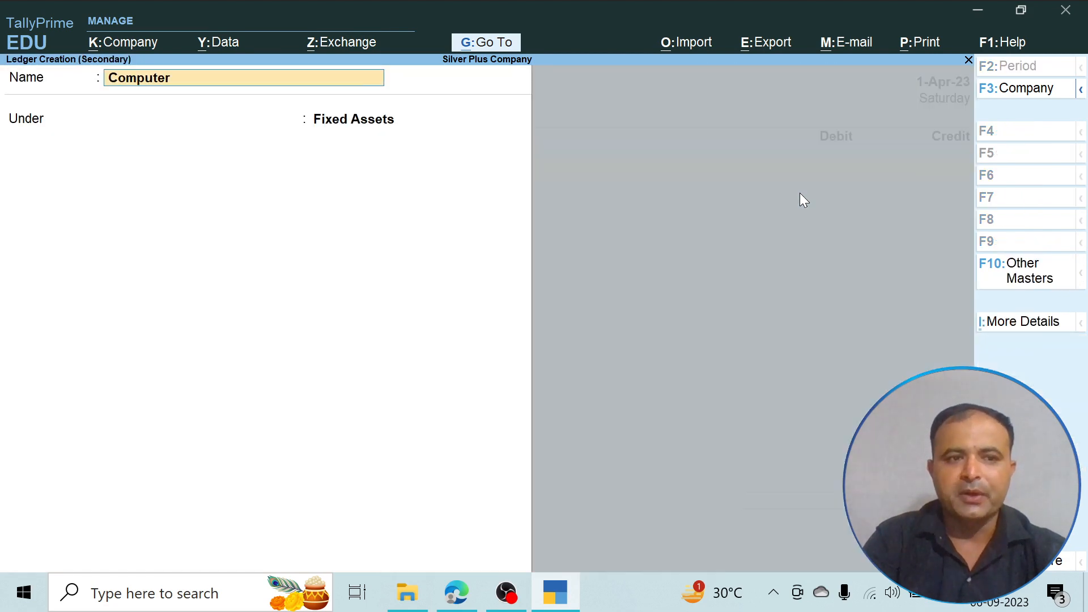
key("Return")
key("Return")
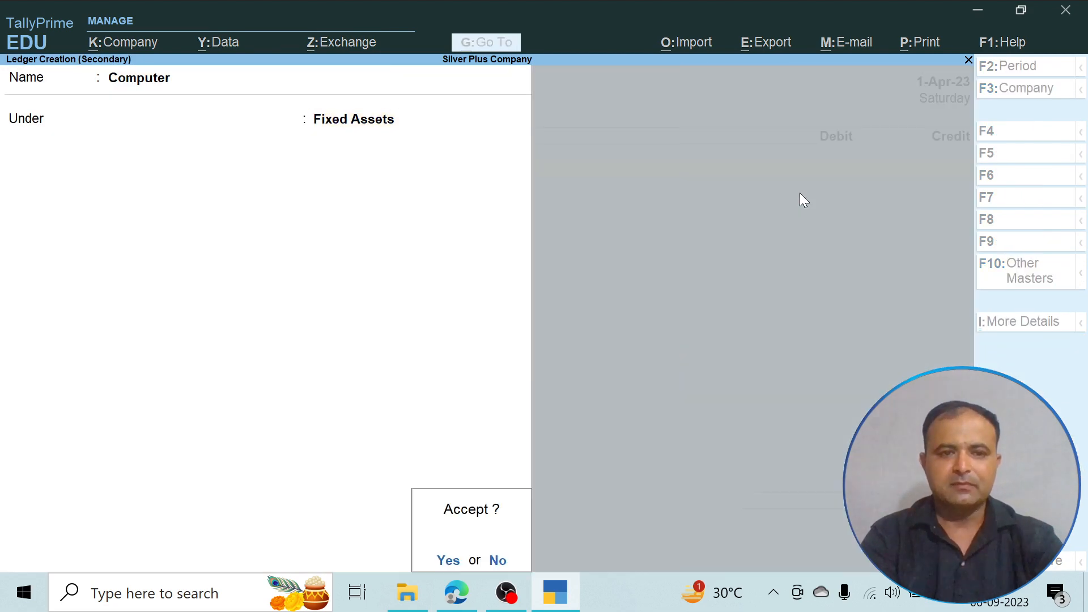
key("Return")
type("20000")
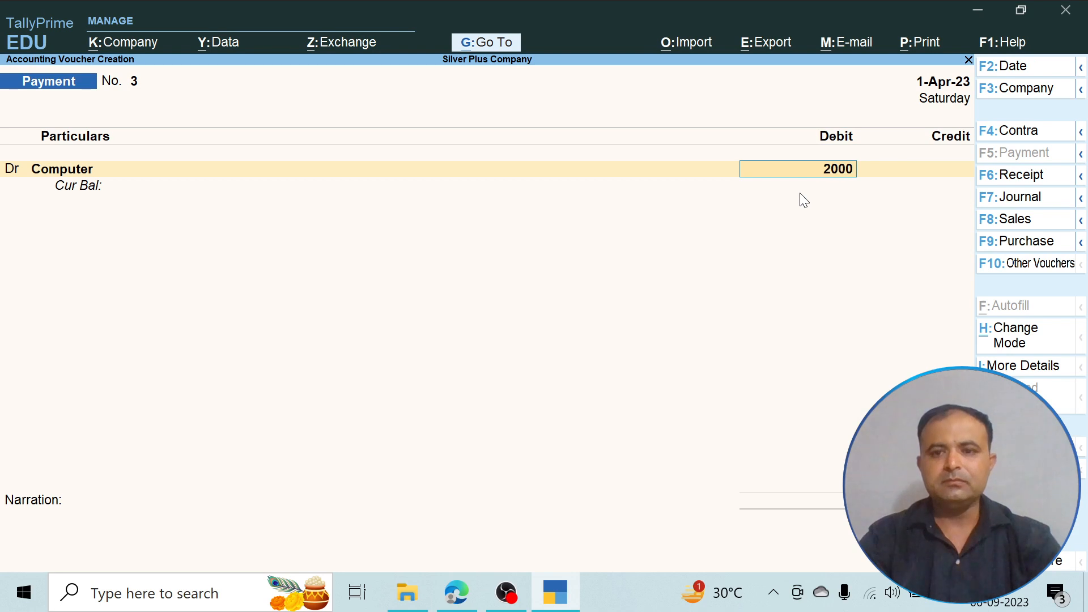
key("BackSpace")
key("BackSpace")
key("BackSpace")
key("BackSpace")
key("BackSpace")
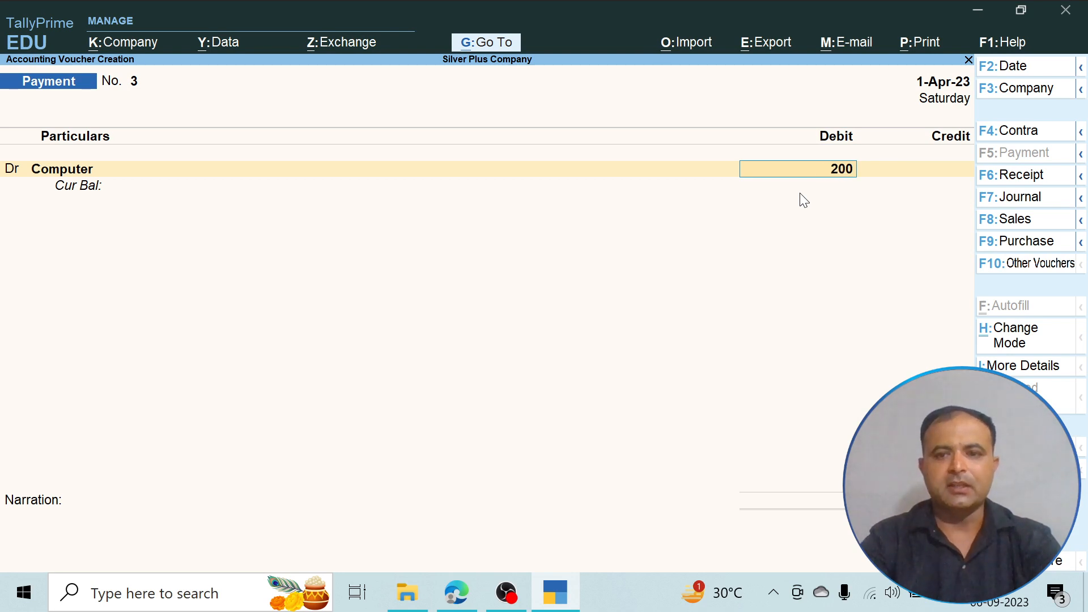
- Debit Computer with 30000 in the payment voucher
type("30,00")
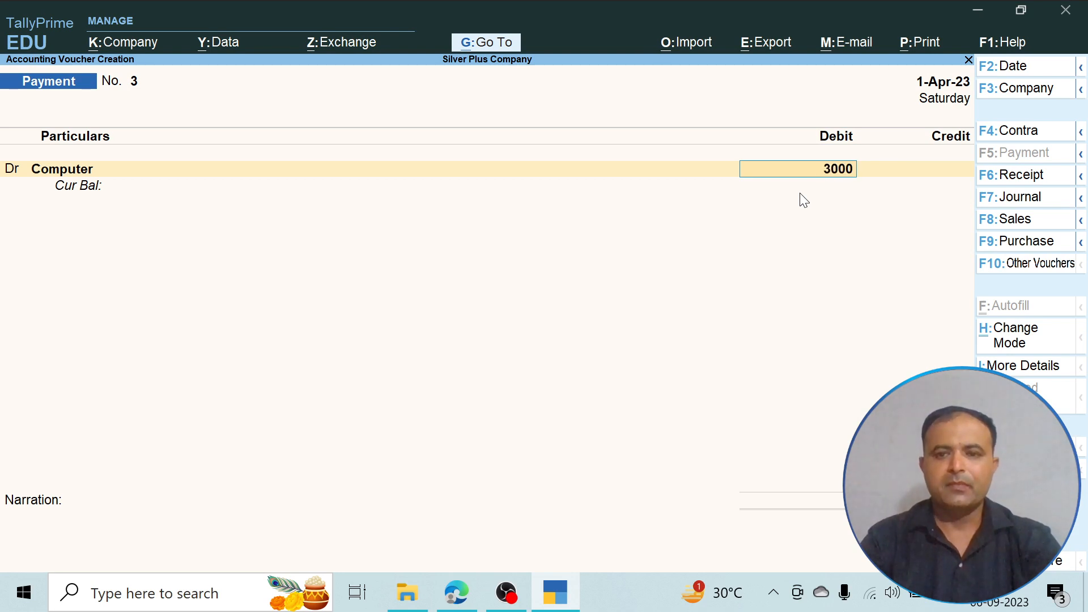
type("0")
key("Return")
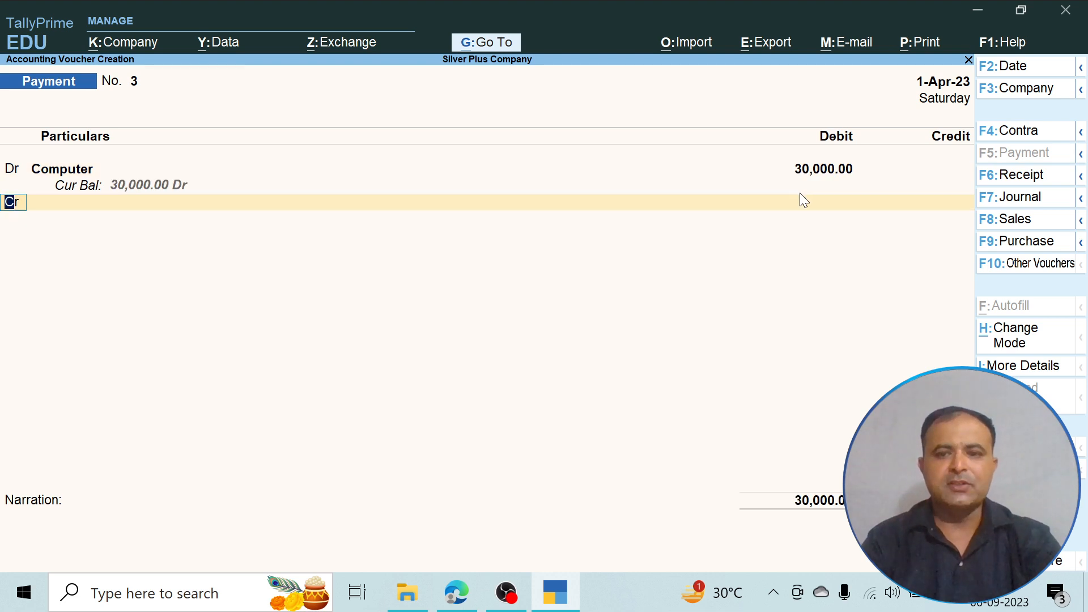
- Make the payment voucher's second line a debit entry and check the Electrical Fittings purchase in the PDF
type("d")
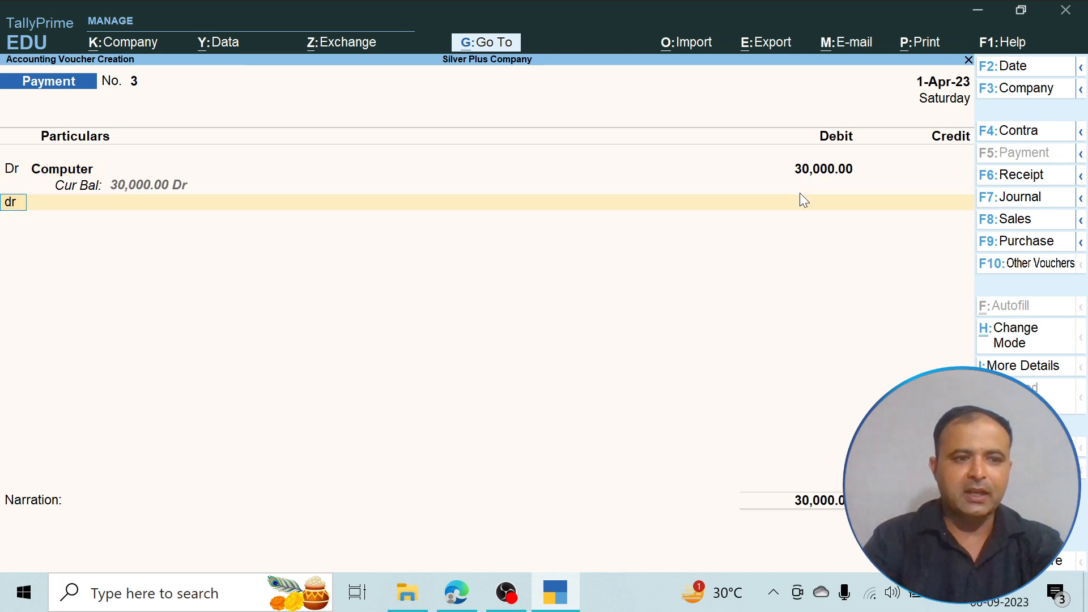
key("Return")
key("alt+Tab")
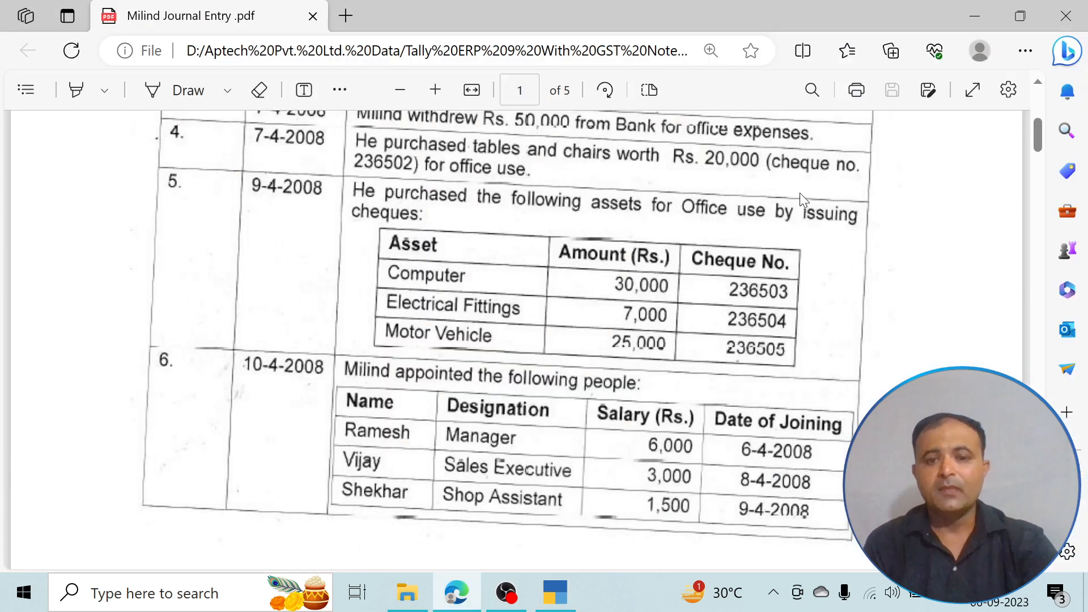
key("alt+Tab")
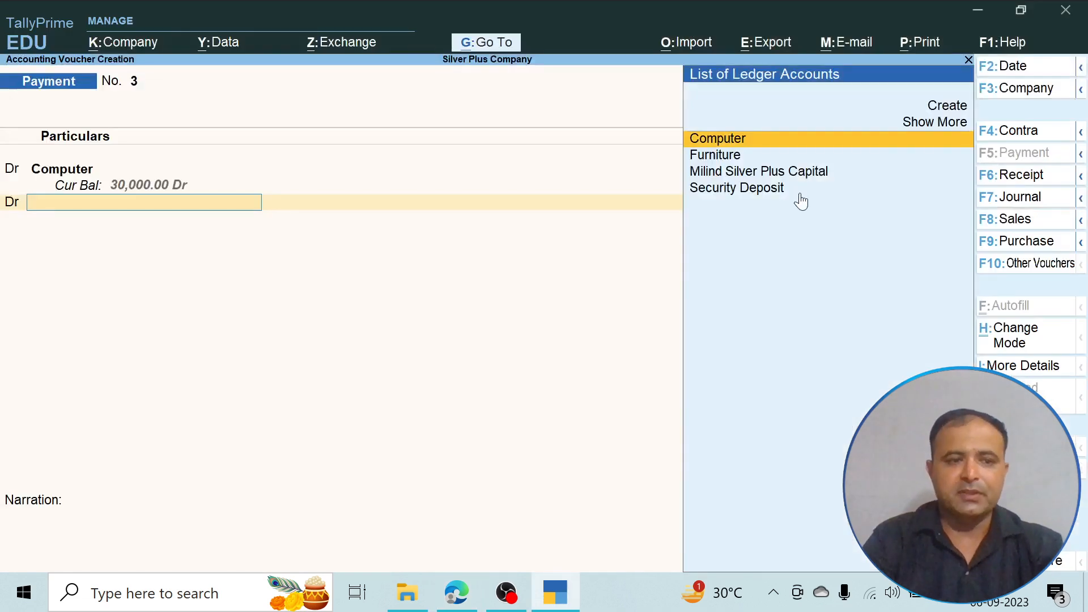
- Create an Electrical Fitting ledger under Fixed Assets from the second debit line and debit it with 7000
key("Up")
key("Up")
key("Return")
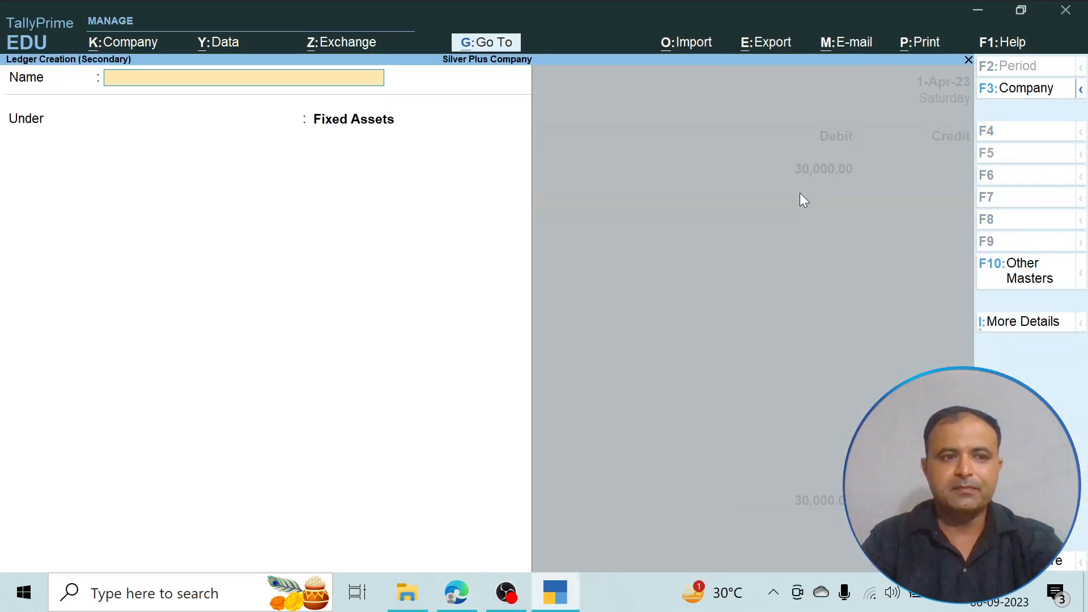
type("Elect")
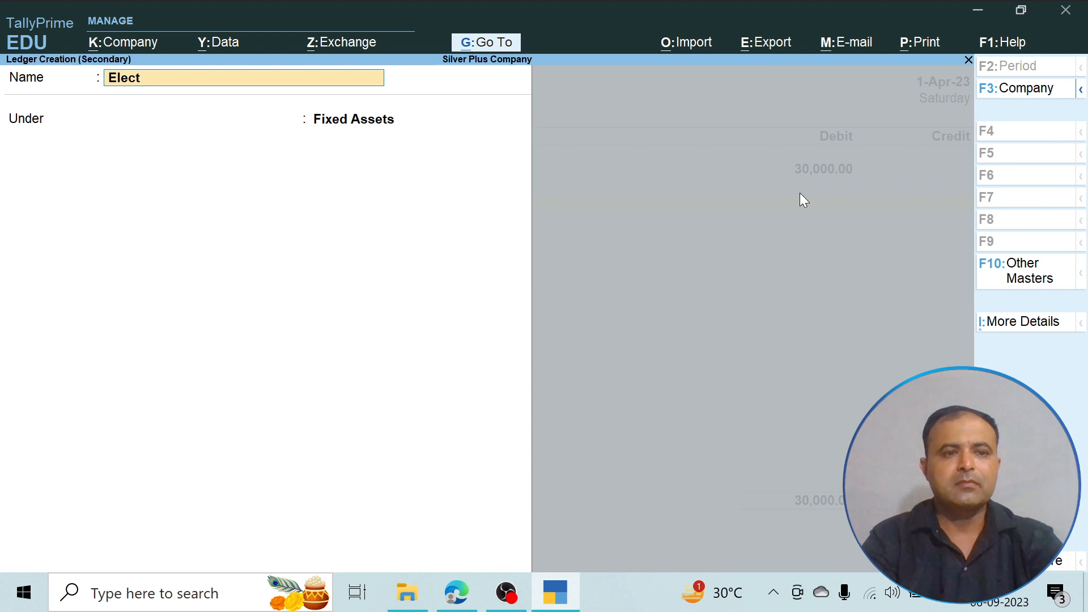
type("irical F")
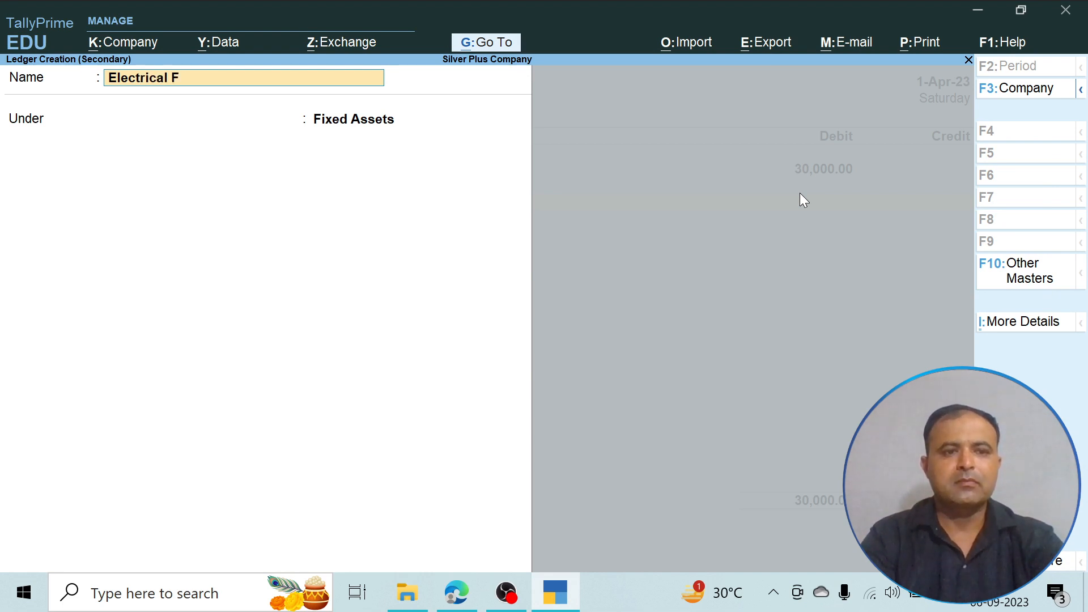
type("itting")
key("Return")
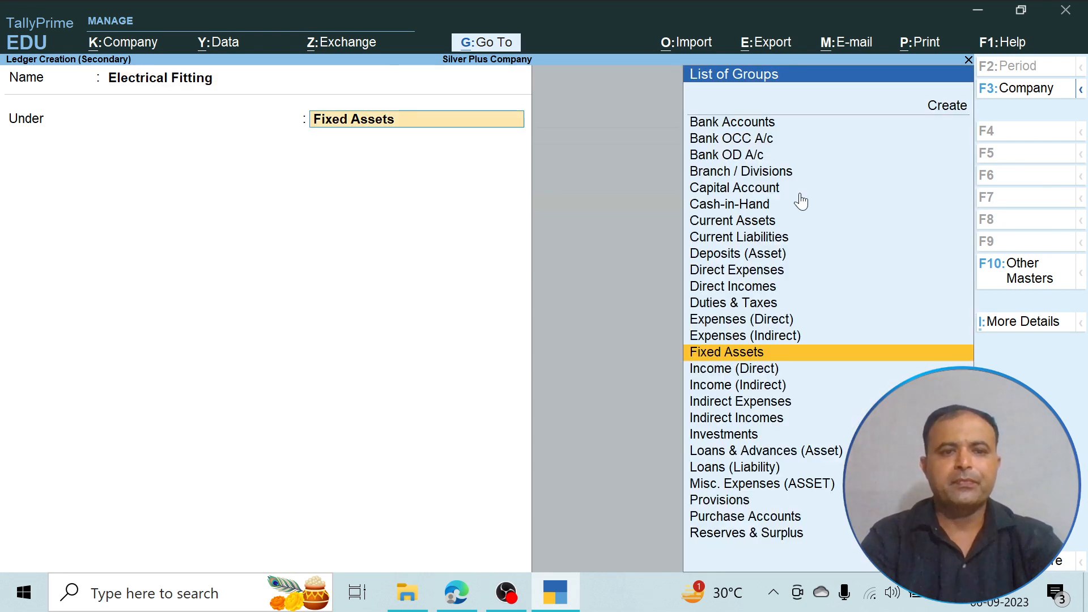
key("Return")
key("Return")
type("7000")
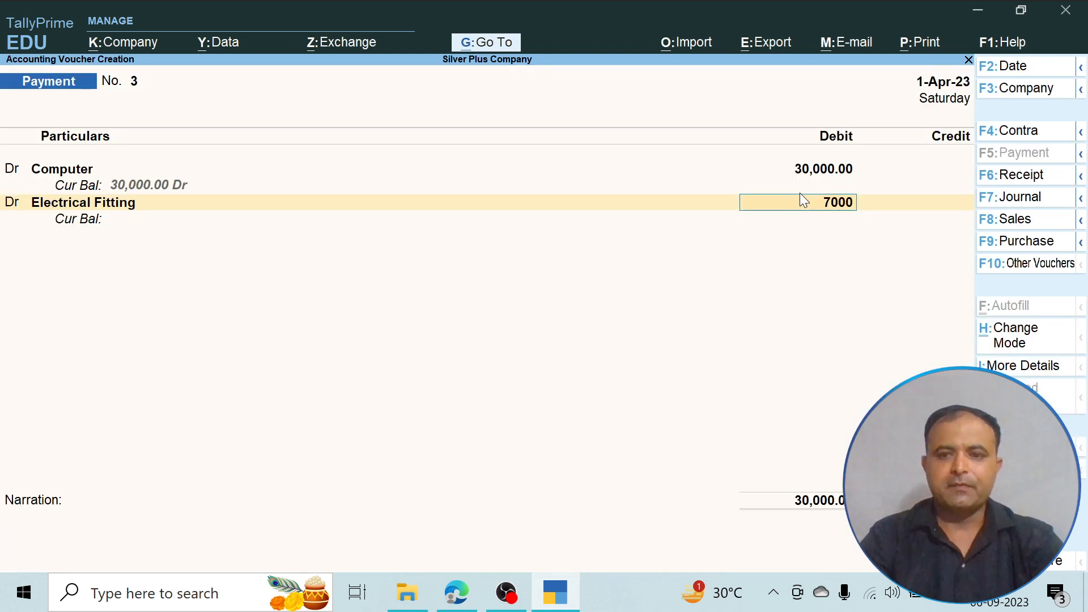
key("Return")
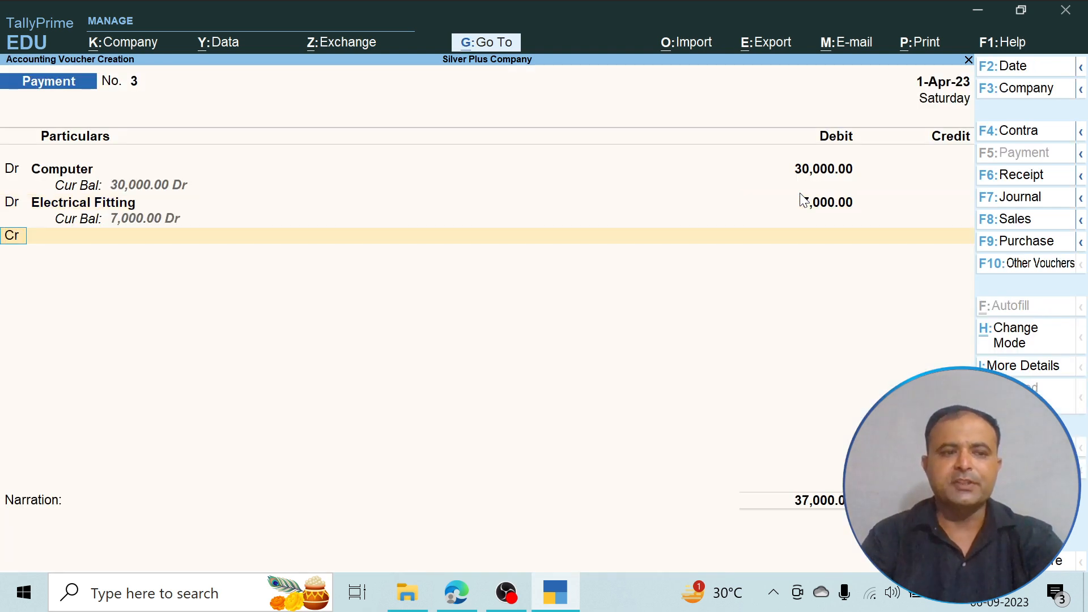
- Make the payment voucher's third line a debit entry and create a Motor Vehicle ledger under Fixed Assets for it
type("d")
key("Return")
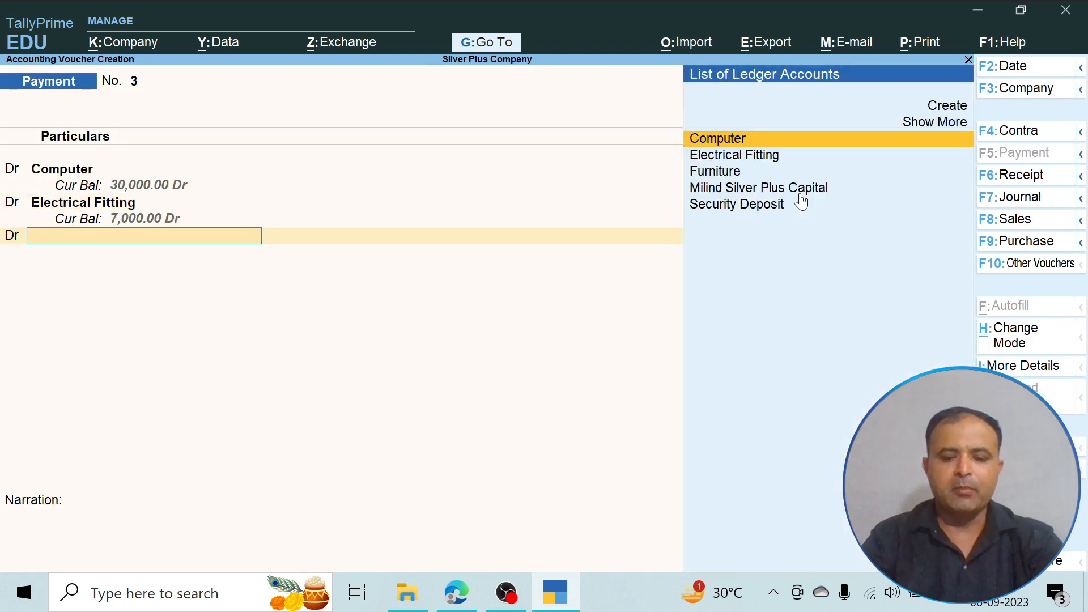
key("Up")
key("Up")
key("Return")
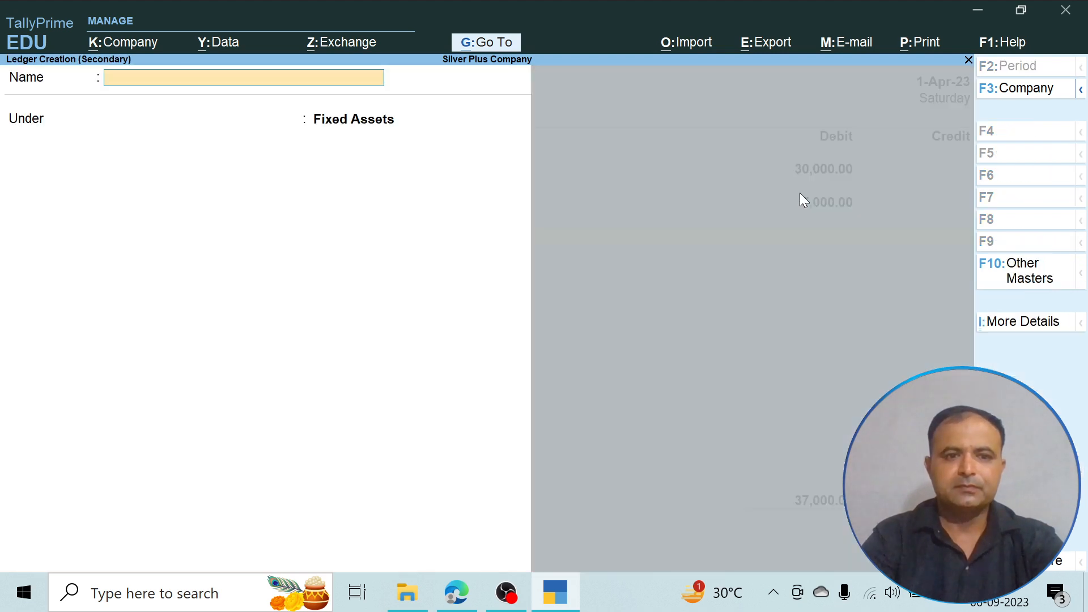
type("Motor Ve")
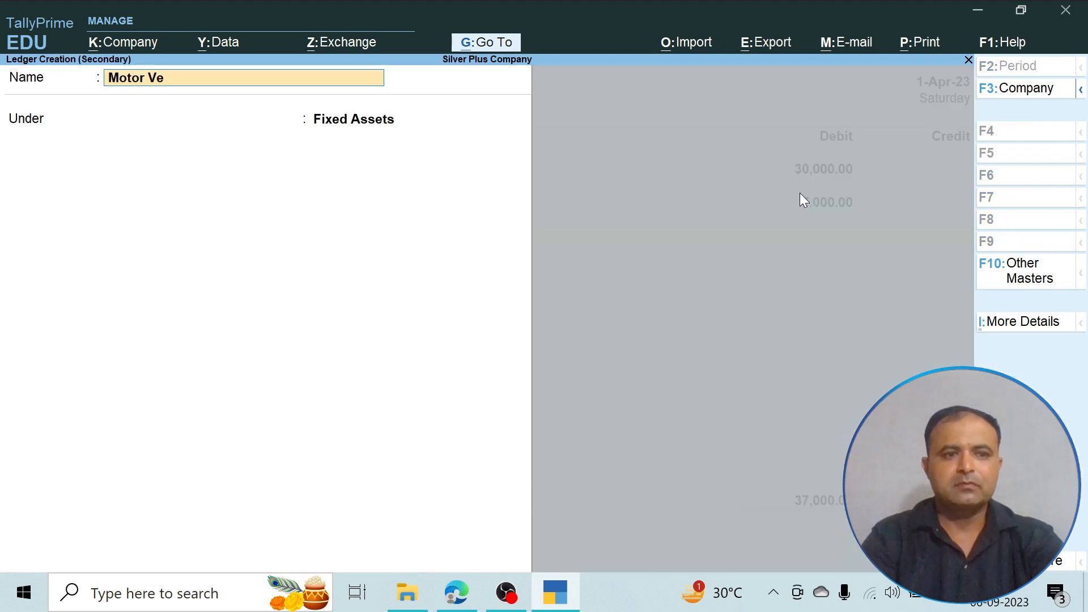
type("hical")
key("BackSpace")
key("BackSpace")
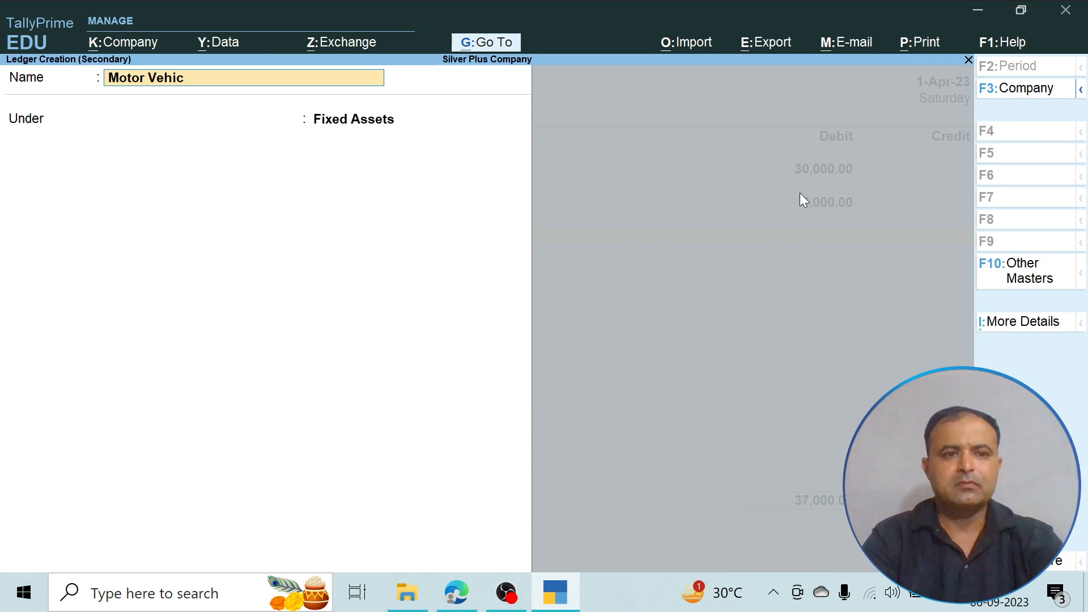
type("le")
key("Return")
key("Return")
key("Return")
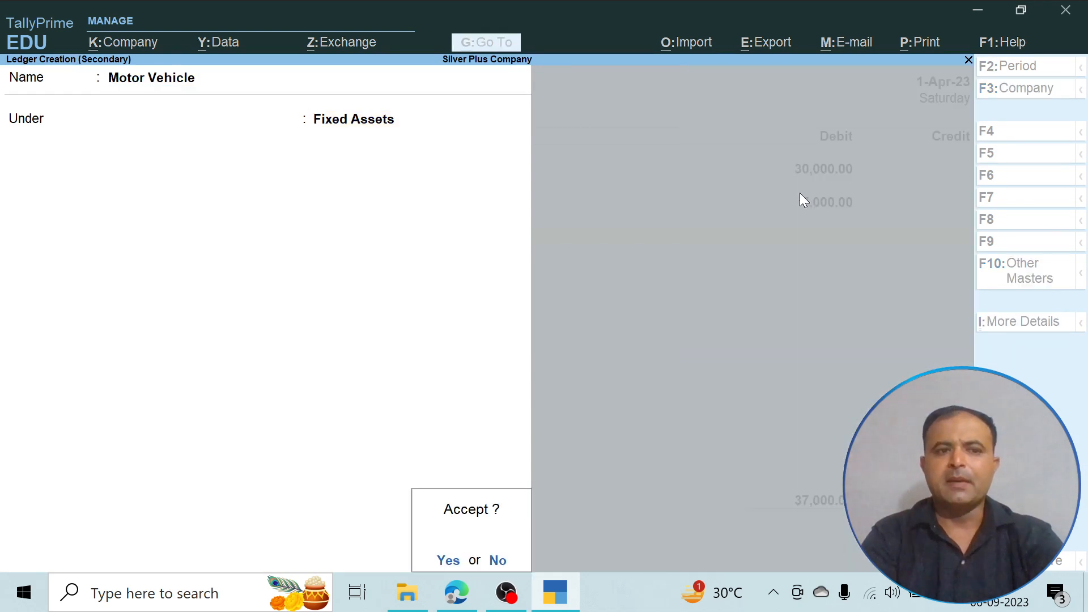
key("Return")
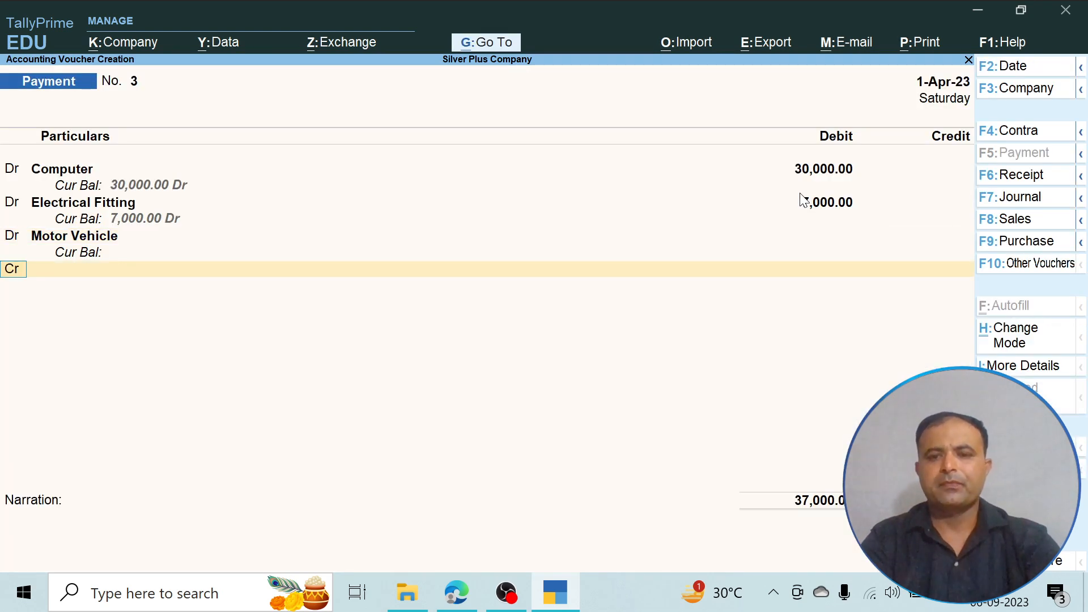
- Check the Motor Vehicle purchase in the PDF and debit Motor Vehicle with 25000 in the payment voucher
key("BackSpace")
key("alt+Tab")
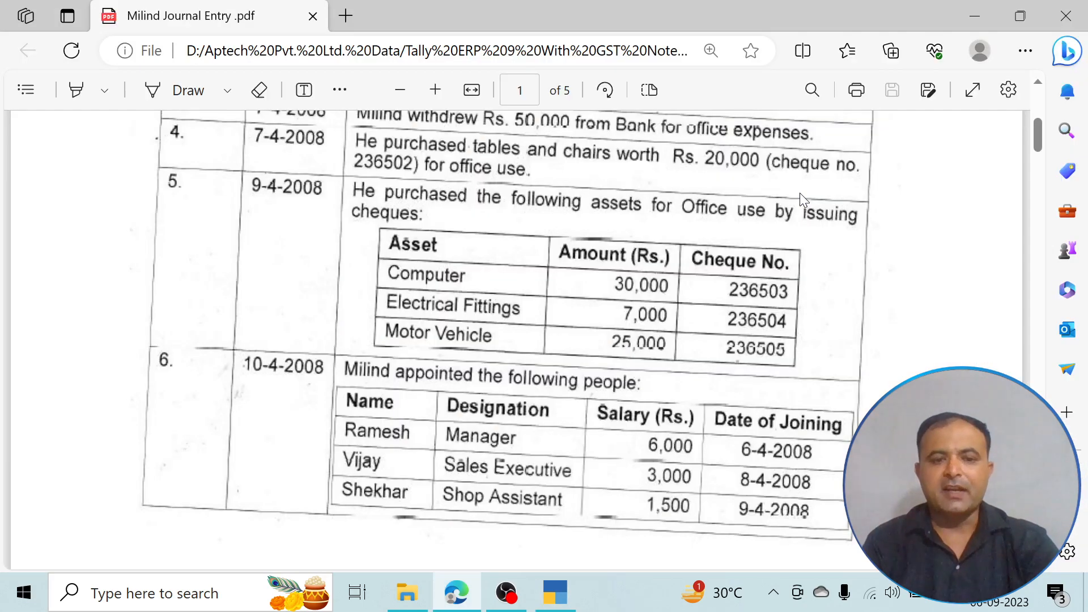
key("alt+Tab")
type("25")
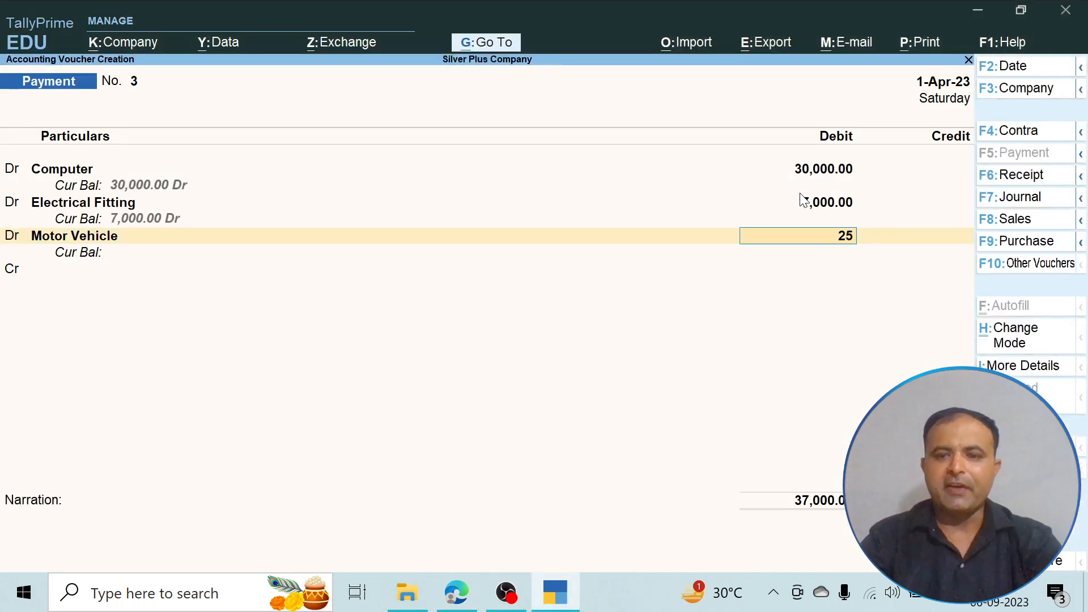
type("000")
key("Return")
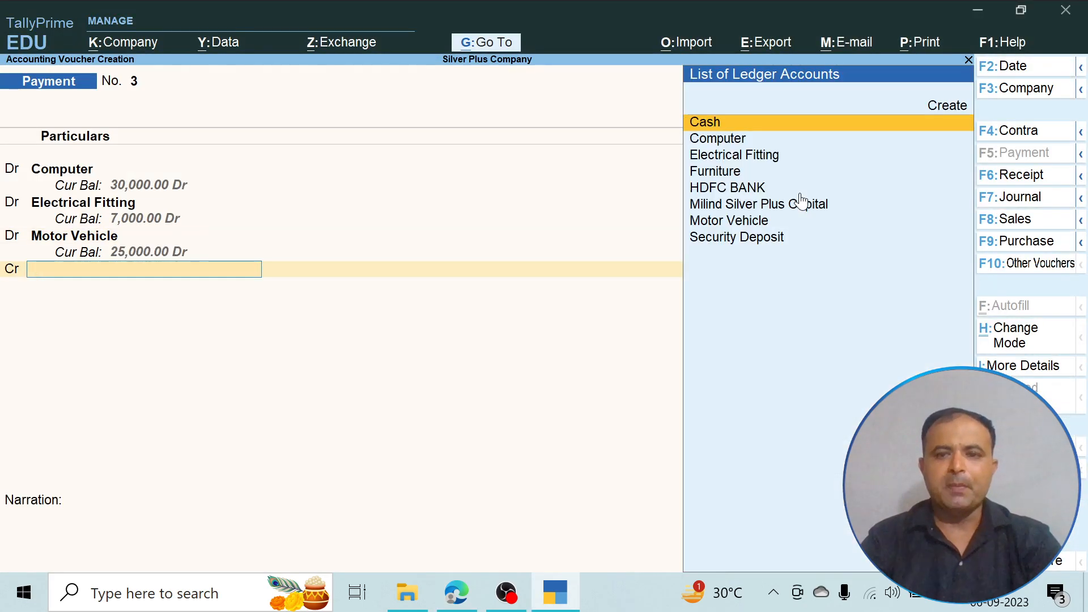
- Credit HDFC BANK with 62,000 by cheque, leaving the instrument number and narration blank, and save the payment voucher
key("Down")
key("Down")
key("Down")
key("Down")
key("Down")
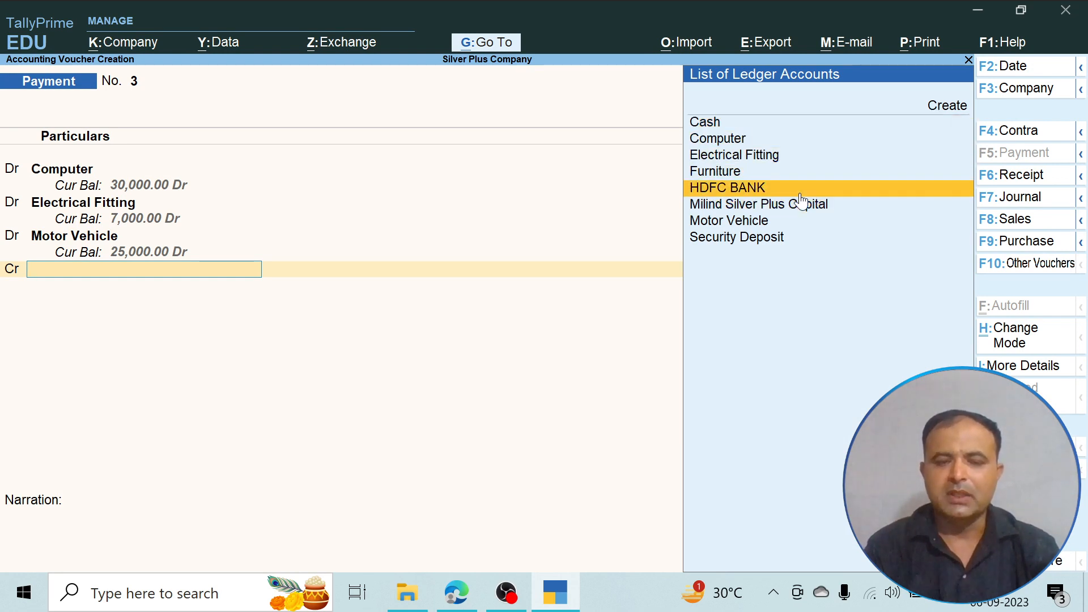
left_click(800, 194)
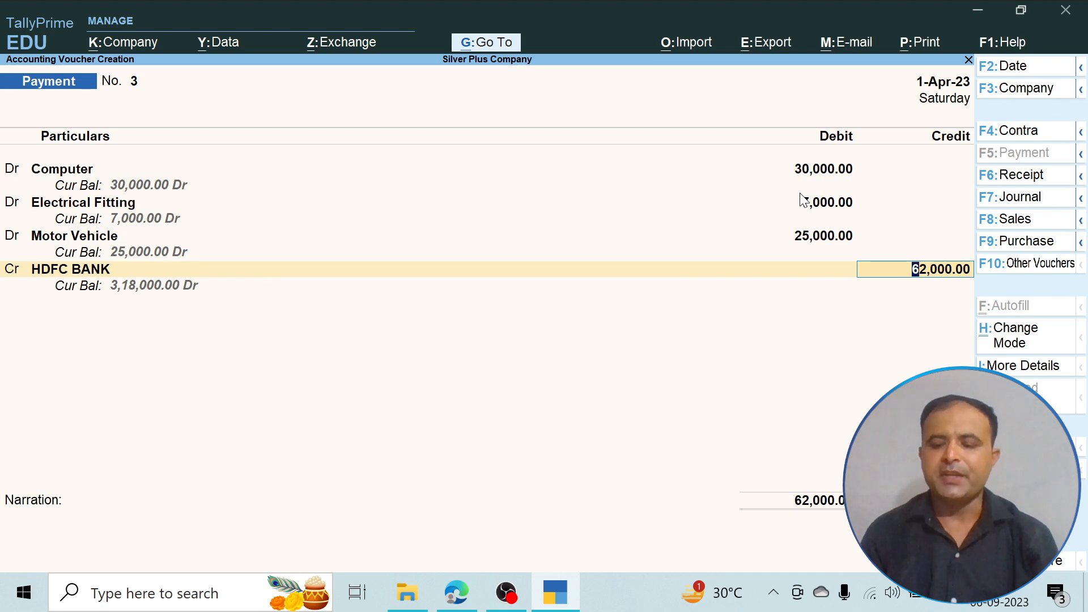
key("Return")
key("Return")
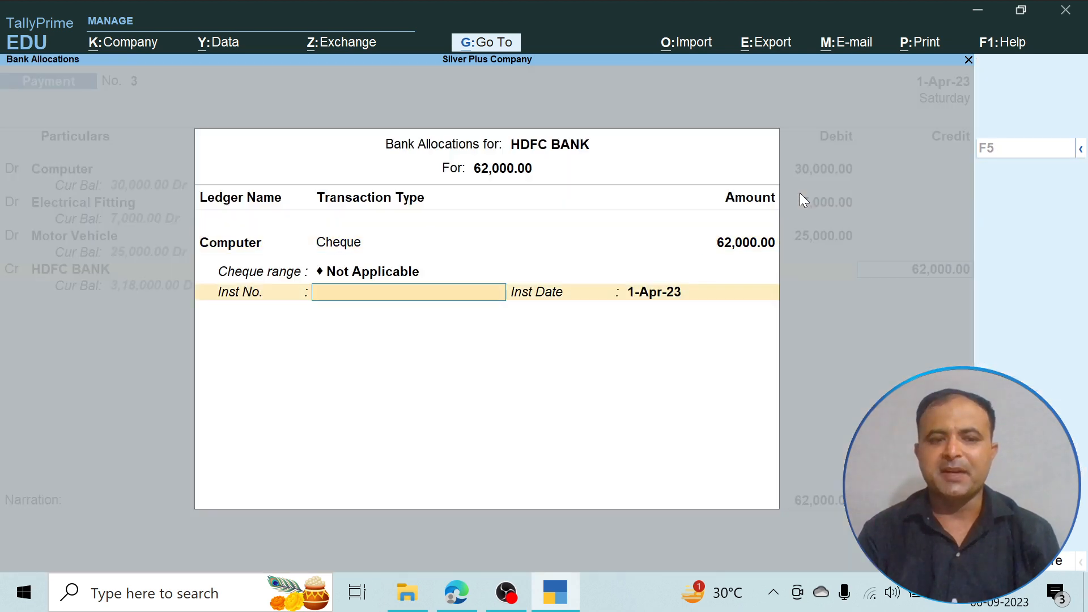
key("Return")
key("Return")
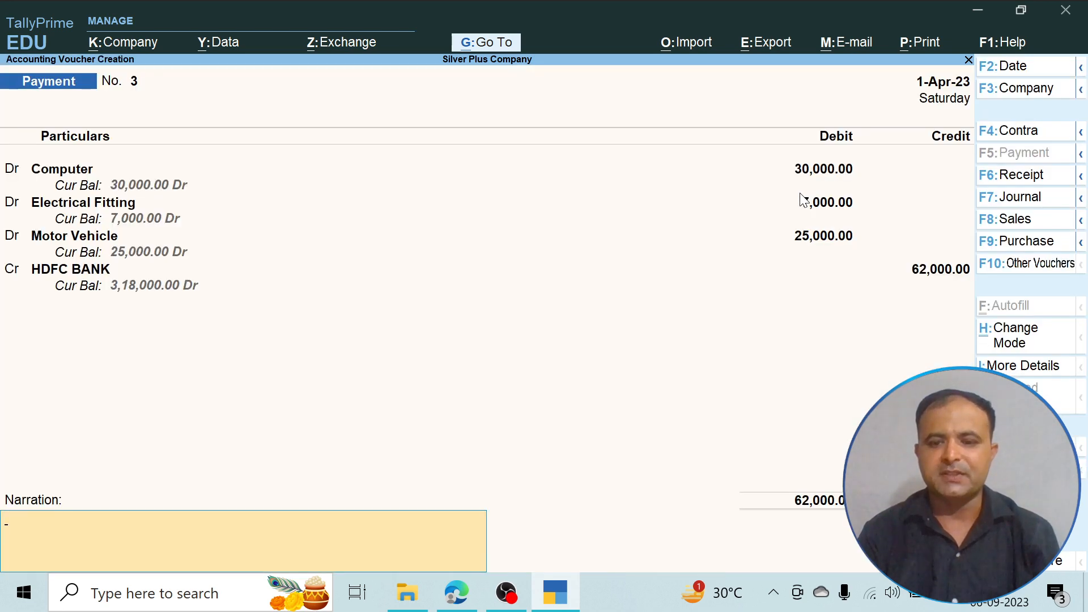
key("Return")
key("Return")
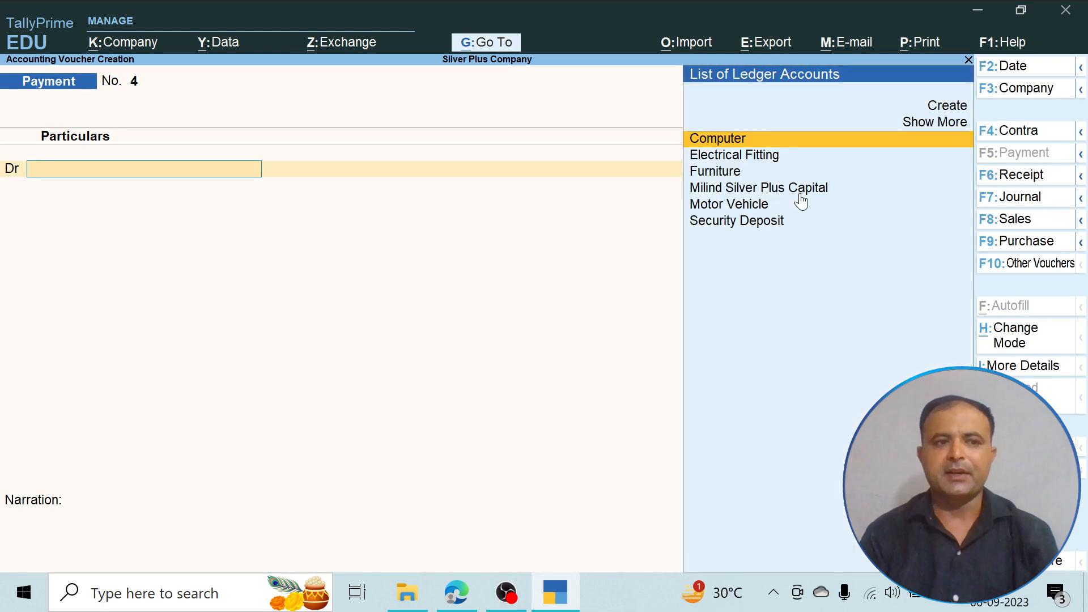
- Review the 10 April staff appointments and the dealers' item purchases in the PDF
key("alt+Tab")
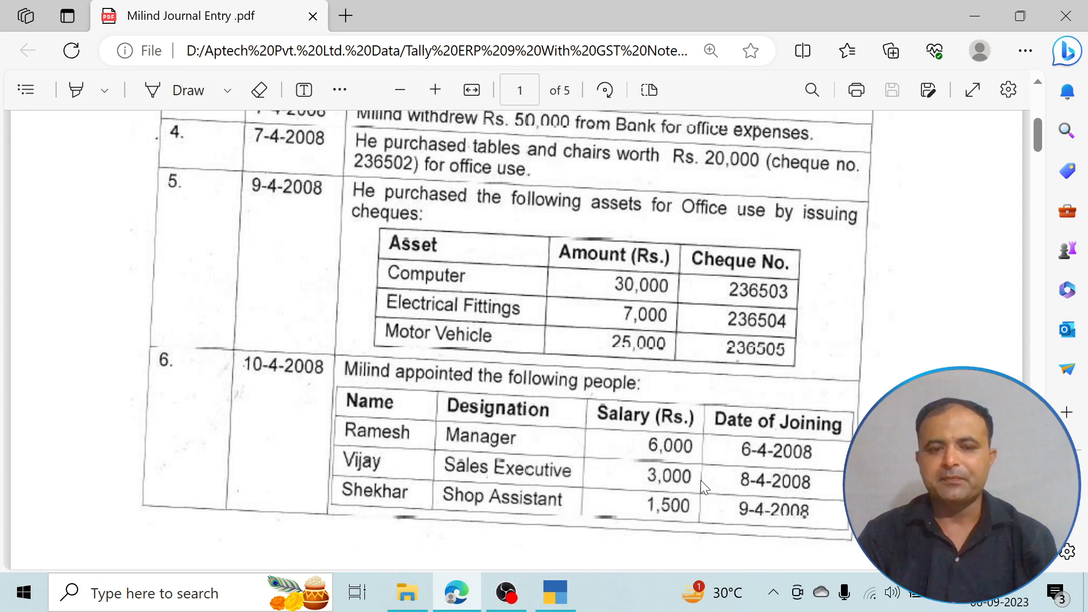
scroll(702, 486, "down", 5)
scroll(703, 486, "up", 3)
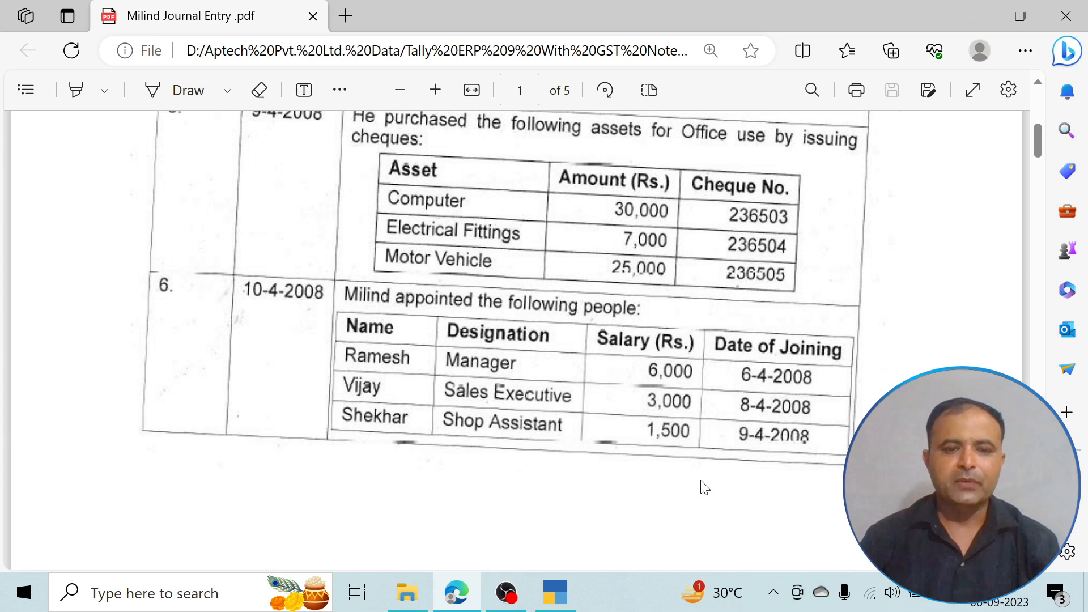
scroll(828, 451, "down", 10)
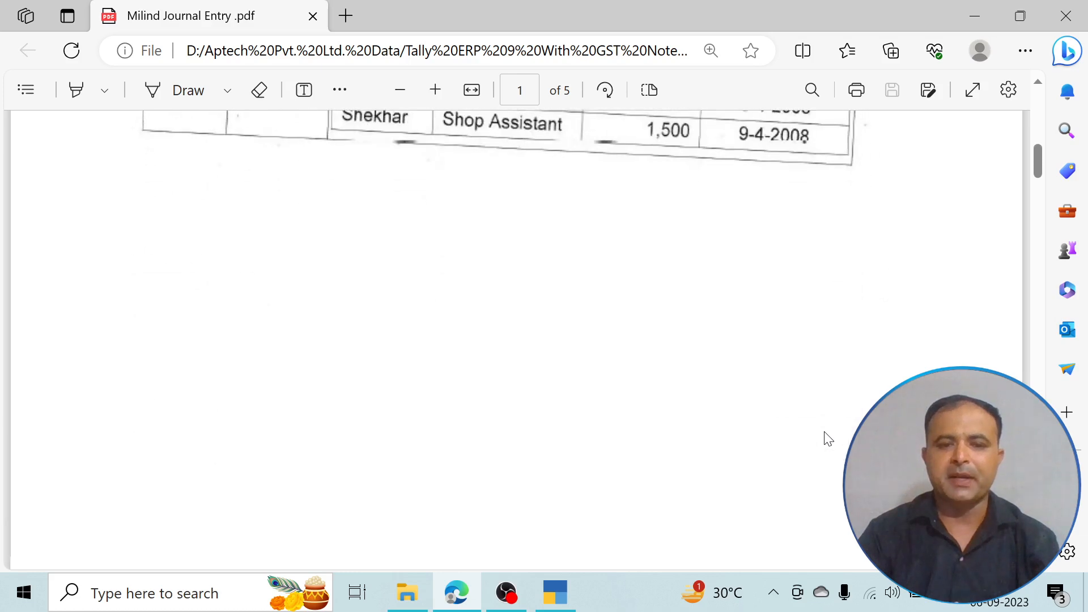
scroll(828, 439, "down", 1)
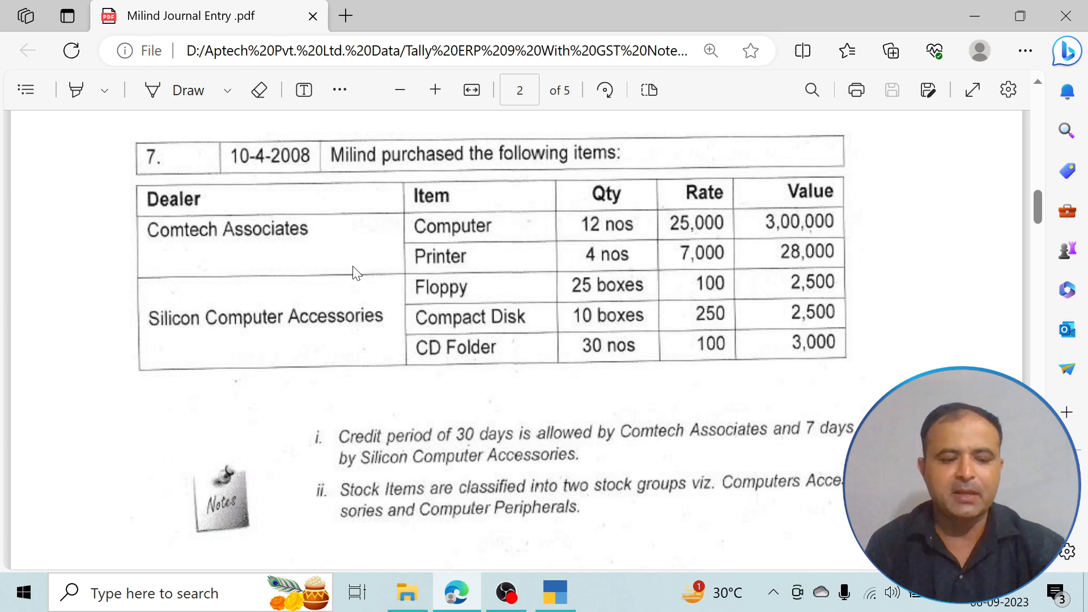
key("alt+Tab")
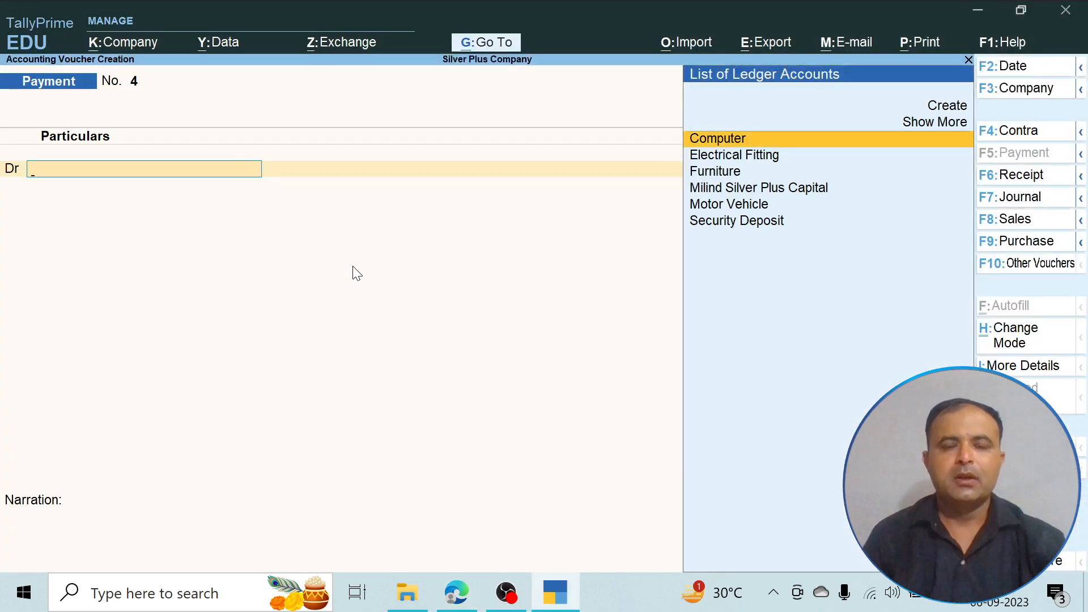
- Leave voucher entry and start a new ledger master named Comtech Associates
key("Escape")
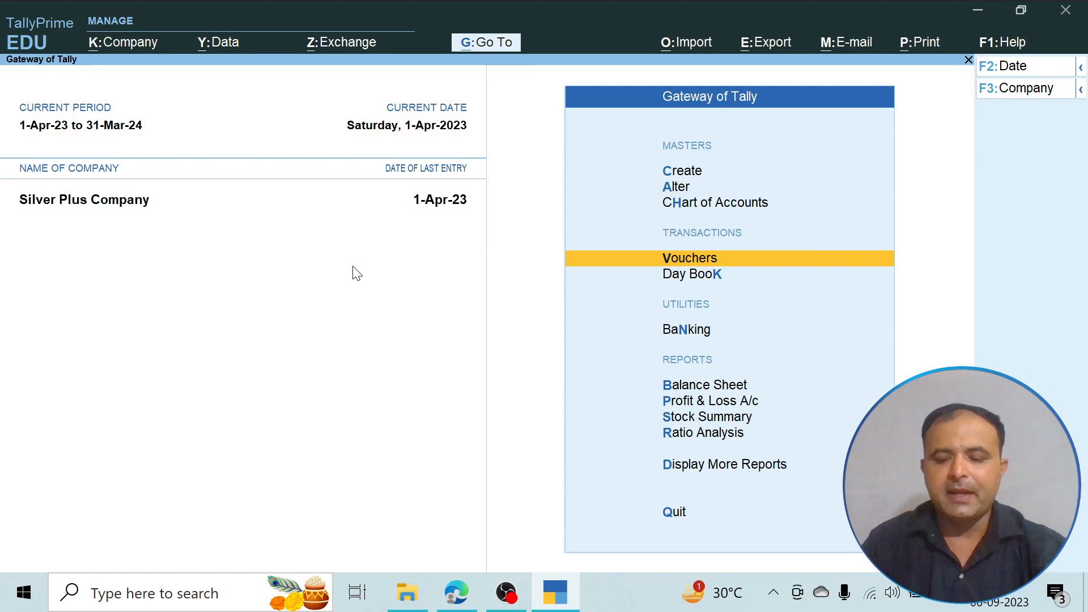
key("Up")
key("Up")
key("Up")
key("Return")
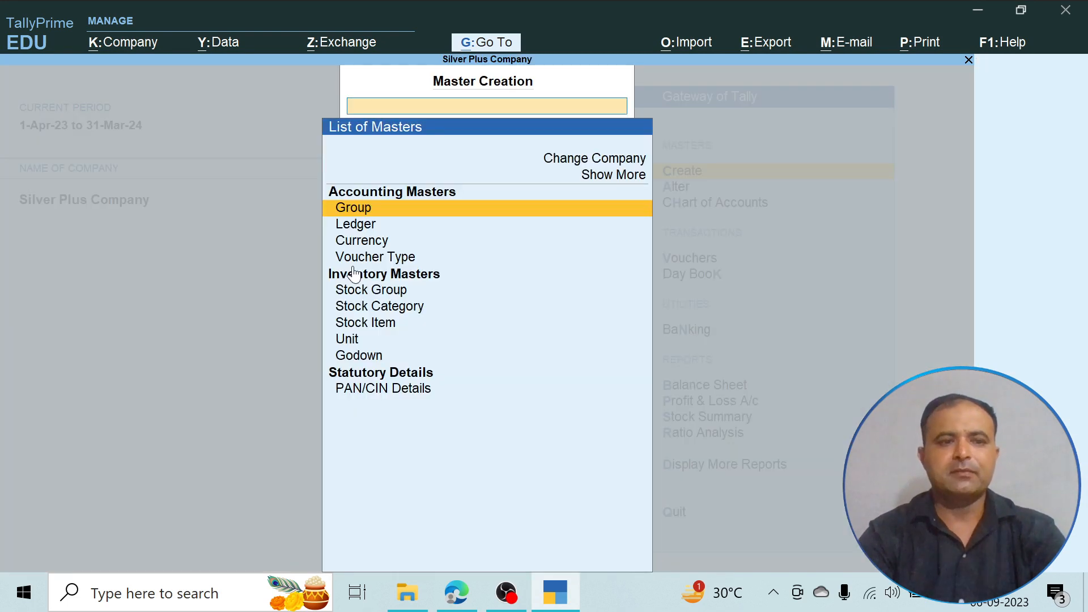
key("Down")
key("Return")
type("C")
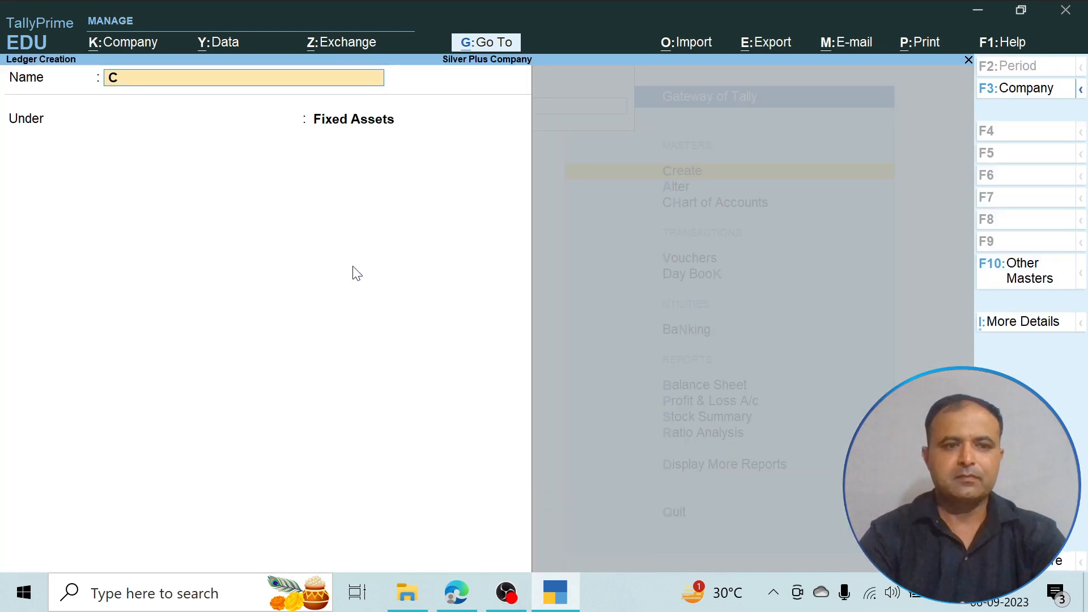
type("omtec")
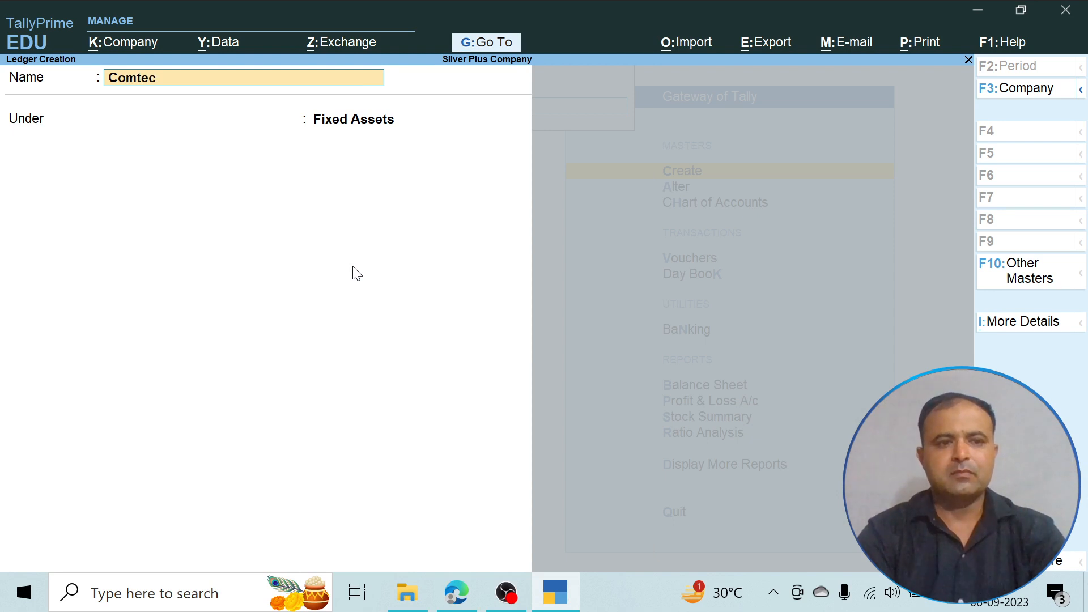
type("h Asso")
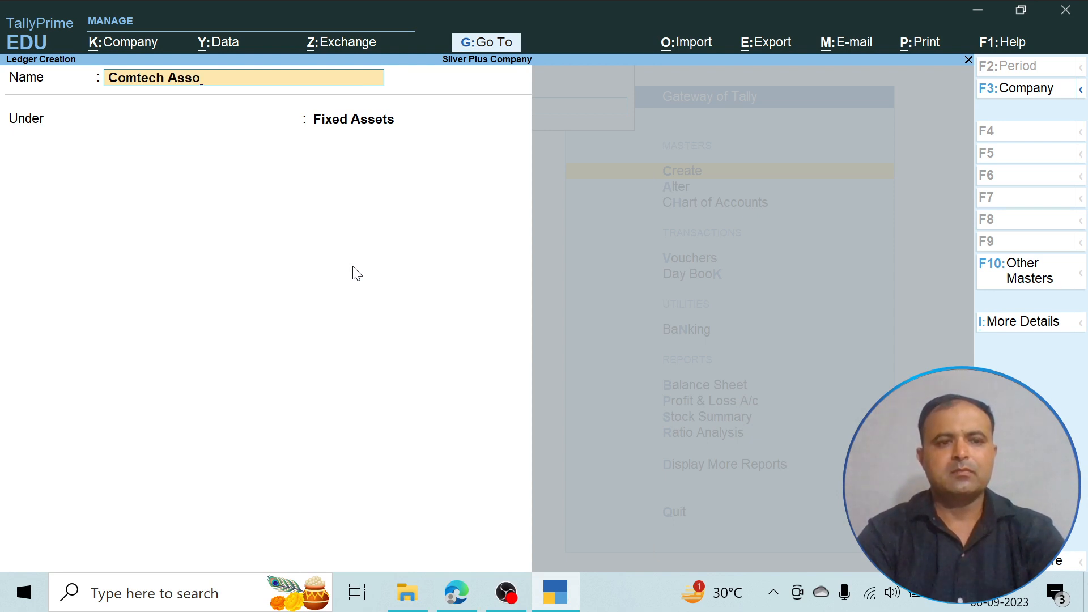
type("ciates")
key("Return")
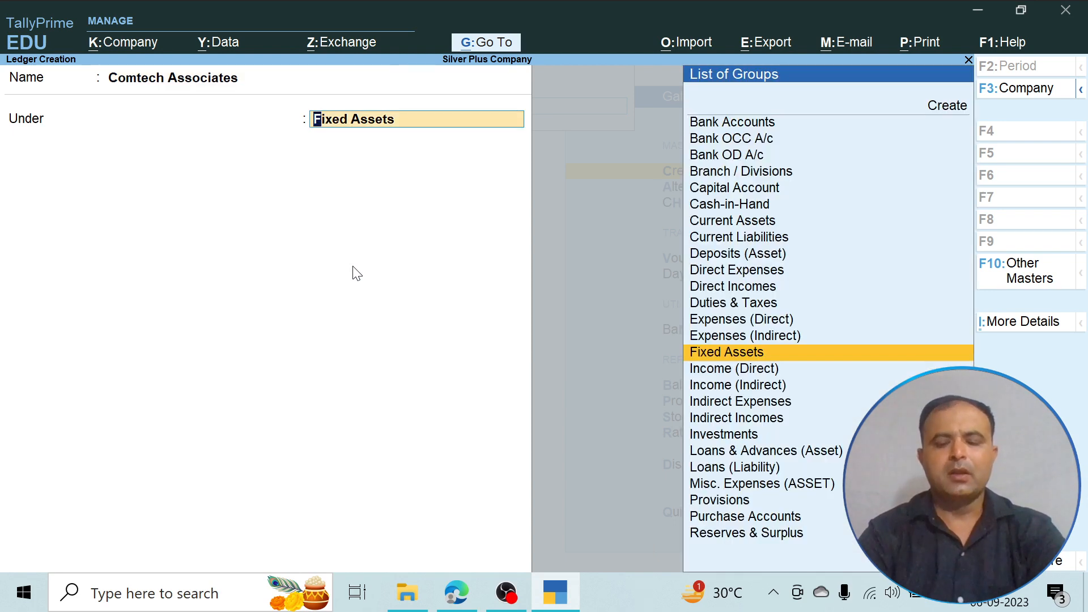
- Place Comtech Associates under Sundry Creditors with bill-by-bill balances and no default credit period, and save the ledger
type("S")
key("Down")
key("Down")
key("Down")
key("Down")
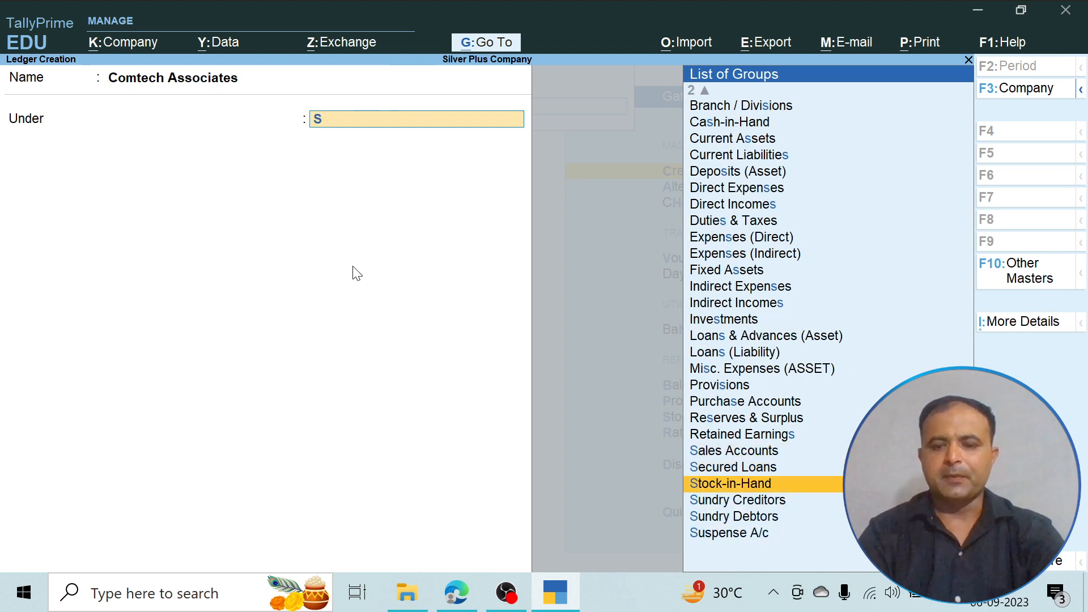
key("Return")
key("Return")
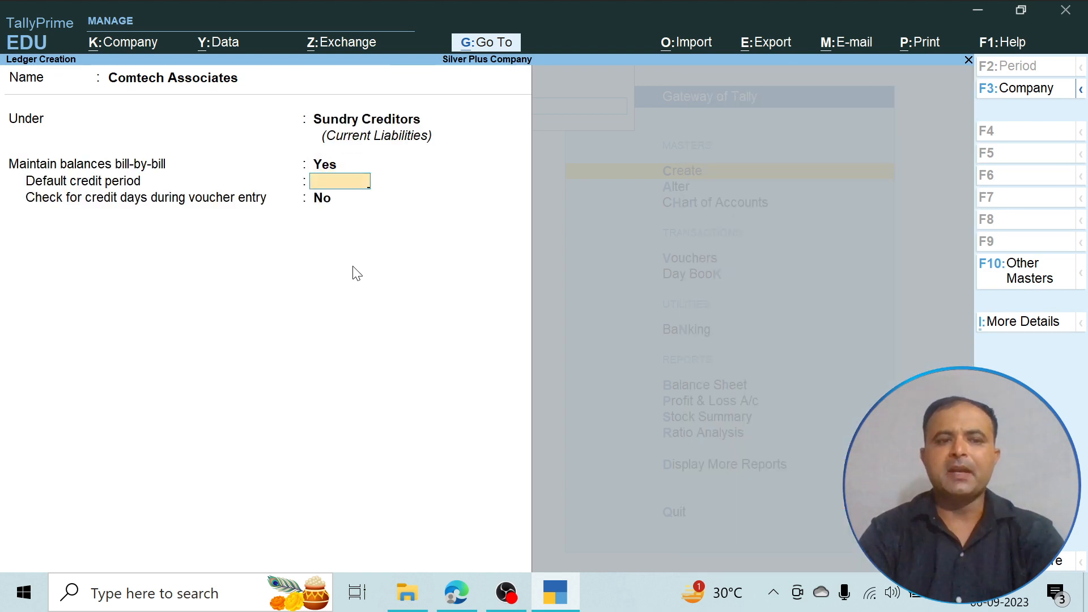
key("Return")
key("Return")
key("Return")
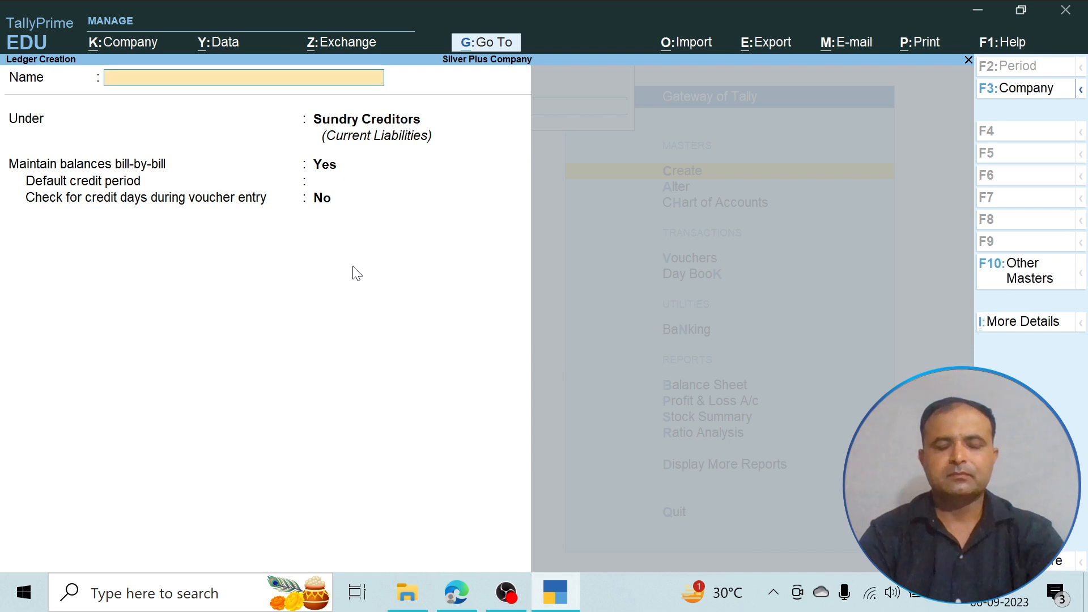
- Check the second dealer's name in the PDF and name the new ledger Silicon Computer Accessories
key("alt+Tab")
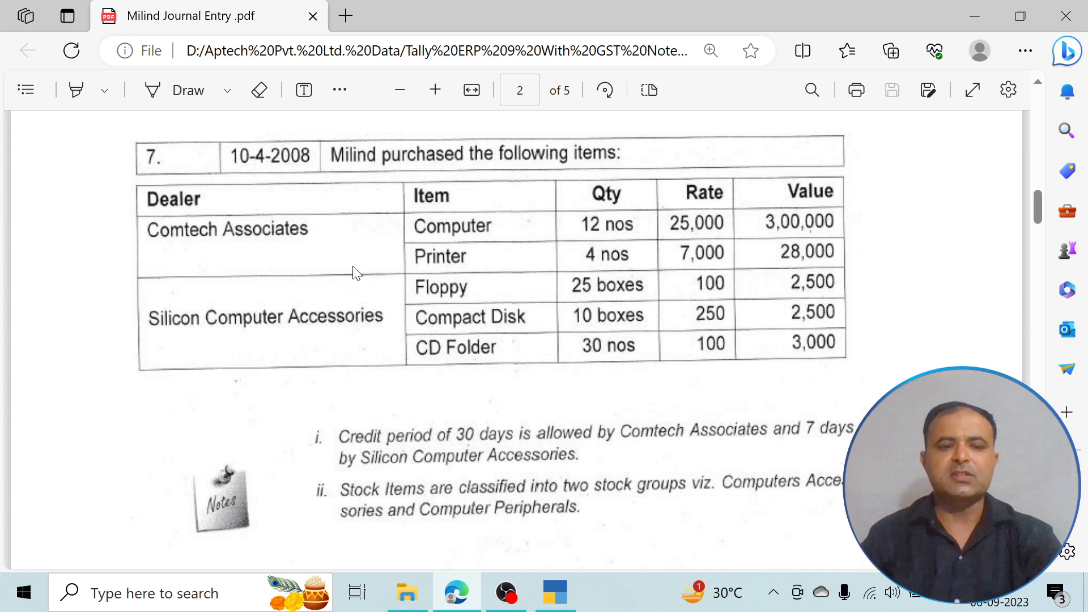
key("alt+Tab")
type("Si")
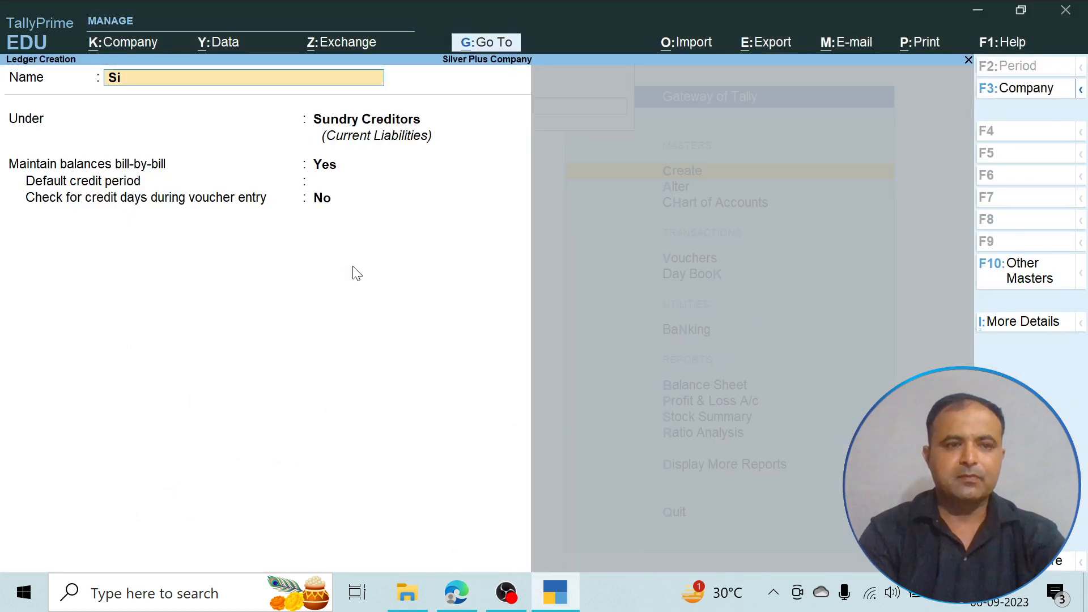
type("licon C")
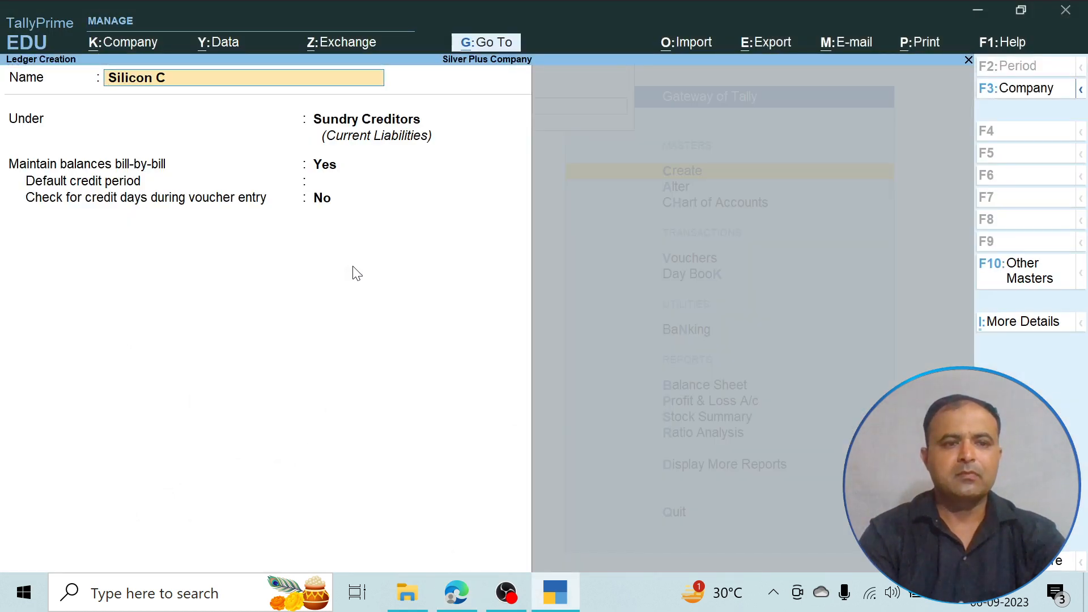
type("omputer Ac")
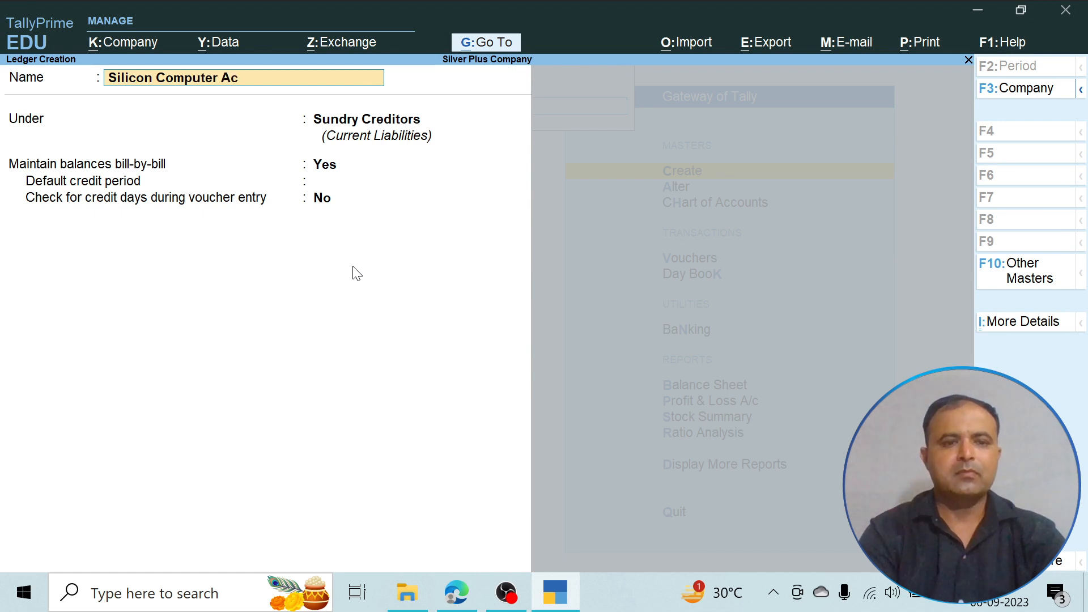
type("cessories")
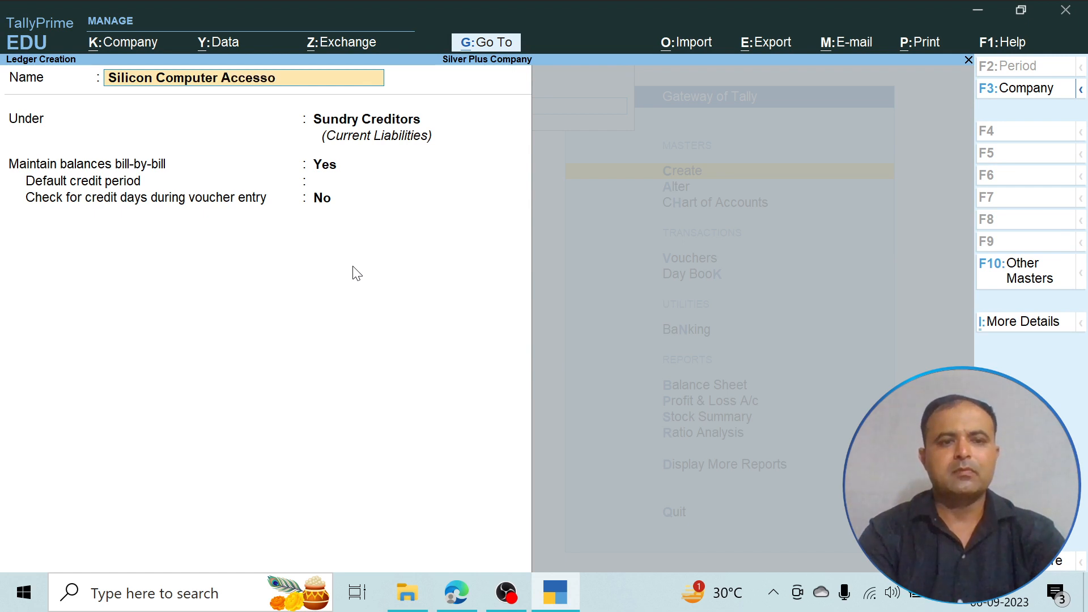
- Keep Silicon Computer Accessories under Sundry Creditors with bill-by-bill balances and no default credit period, and save the ledger
key("Return")
key("Return")
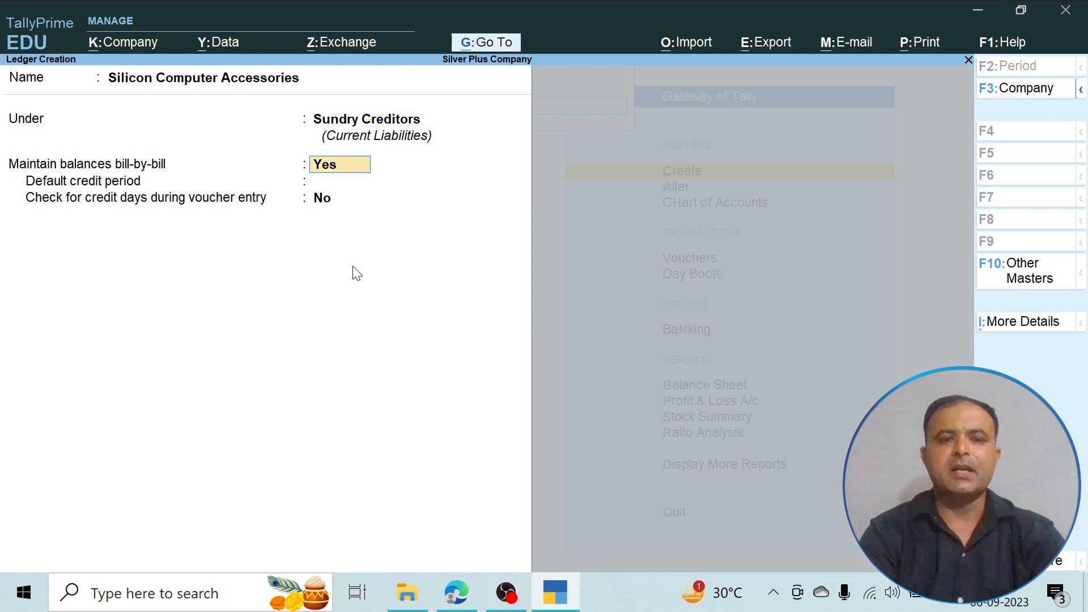
key("Return")
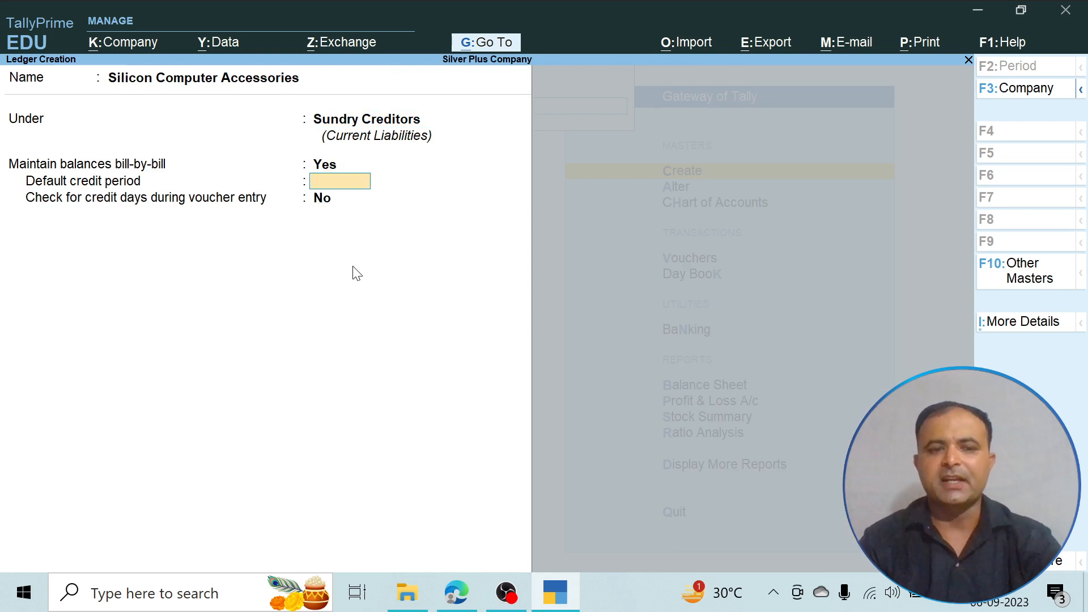
key("Return")
key("Return")
key("Return")
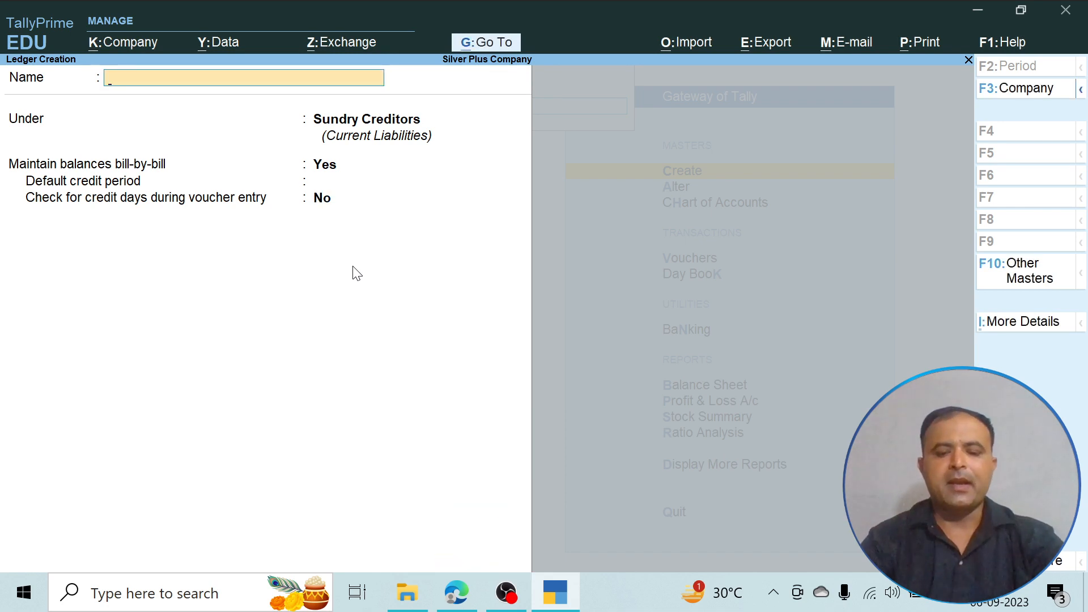
- Create a ledger named Purchase under Purchase Accounts with ledger type Not Applicable, and save it
type("Purcha")
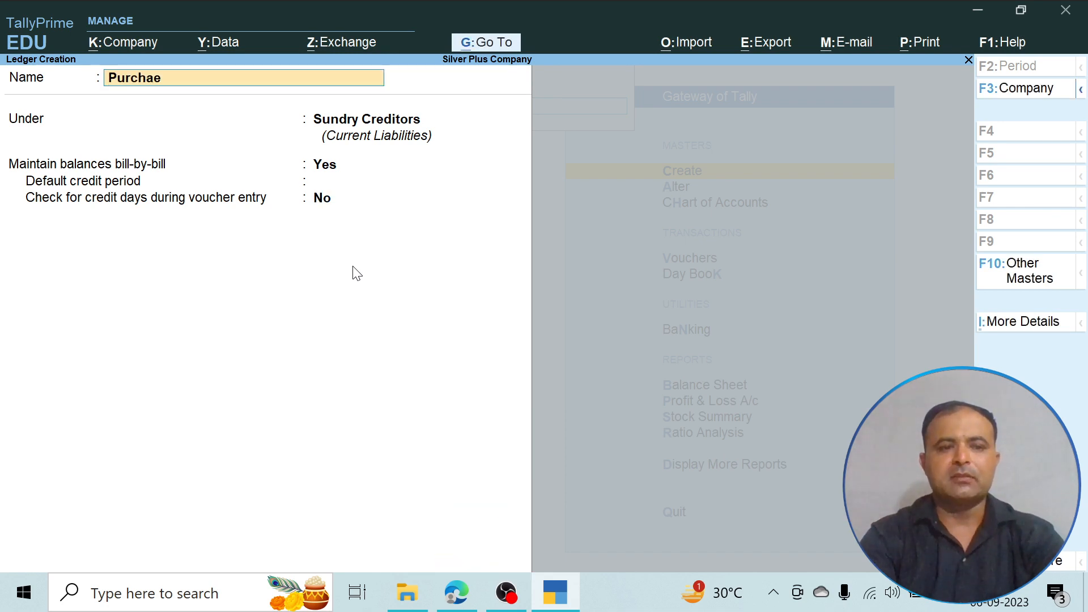
type("se")
key("Return")
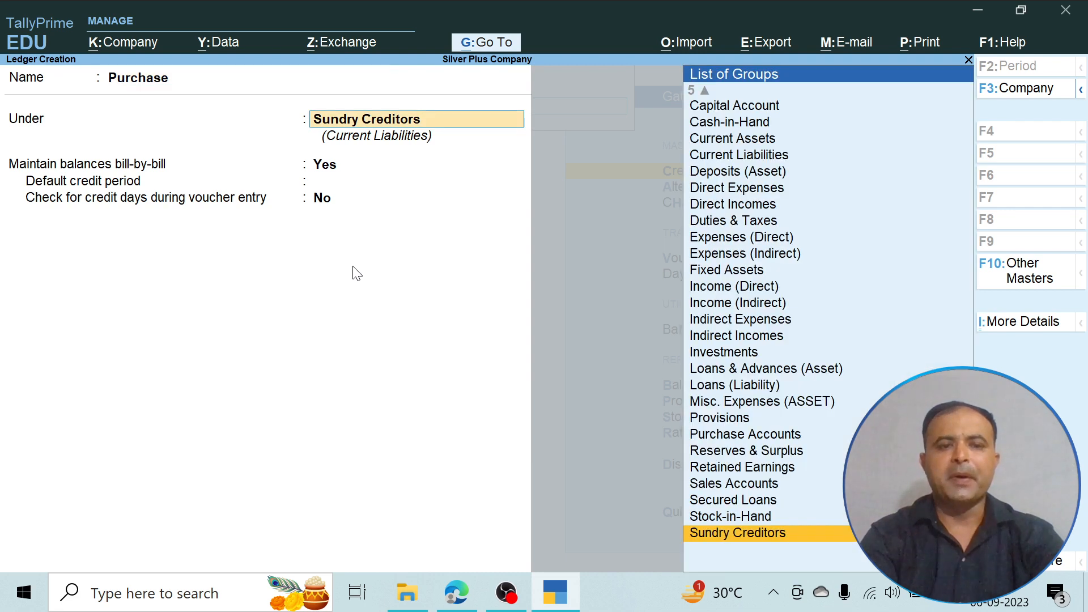
type("P")
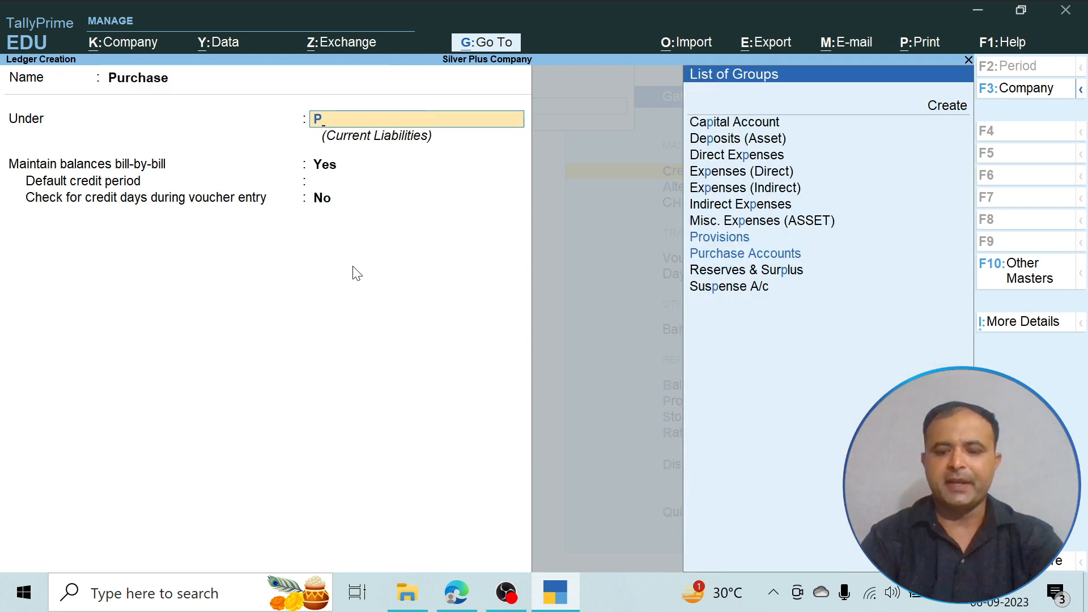
key("Down")
key("Return")
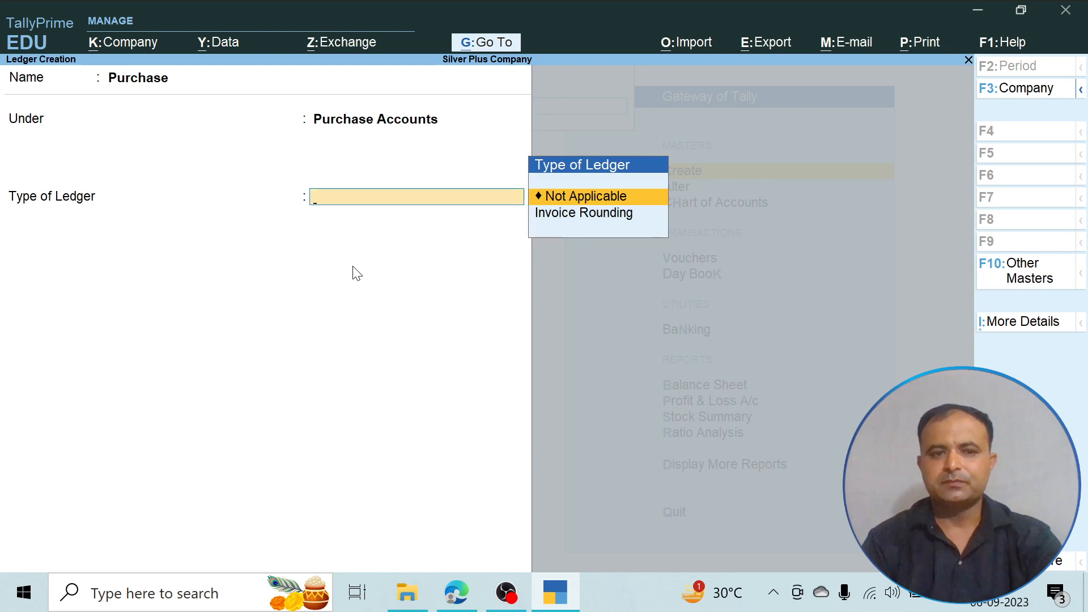
key("Return")
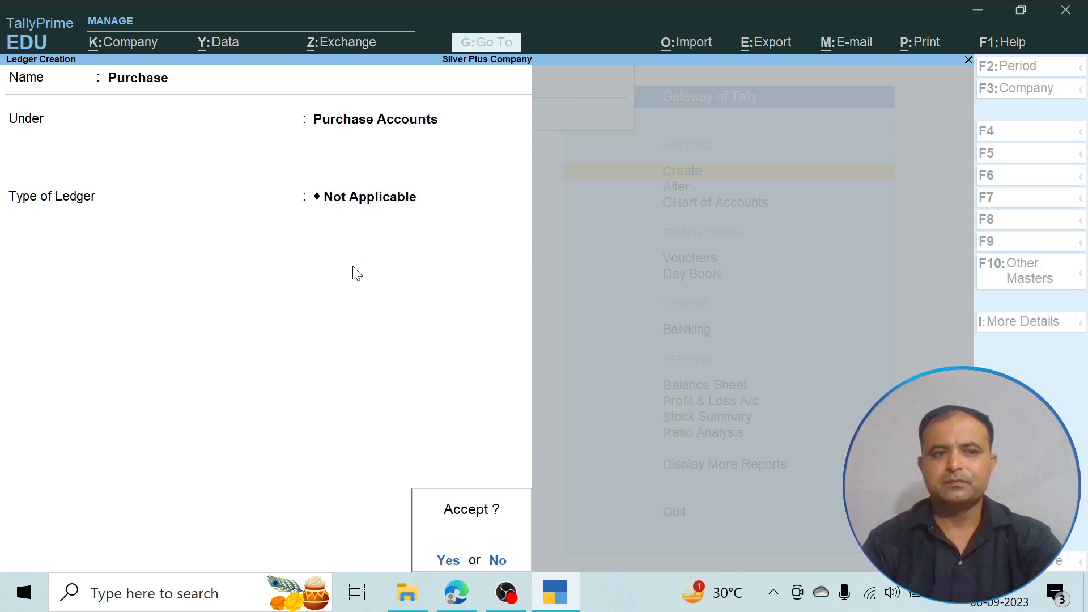
key("Return")
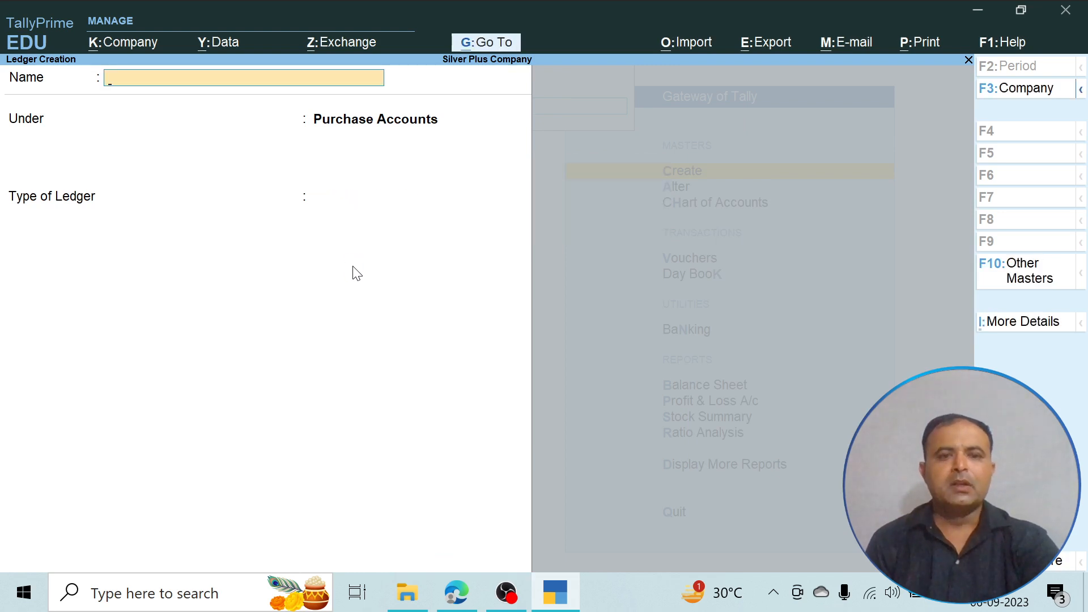
- Leave ledger creation and start a new stock group master, checking the item classification in the PDF
key("Escape")
key("Return")
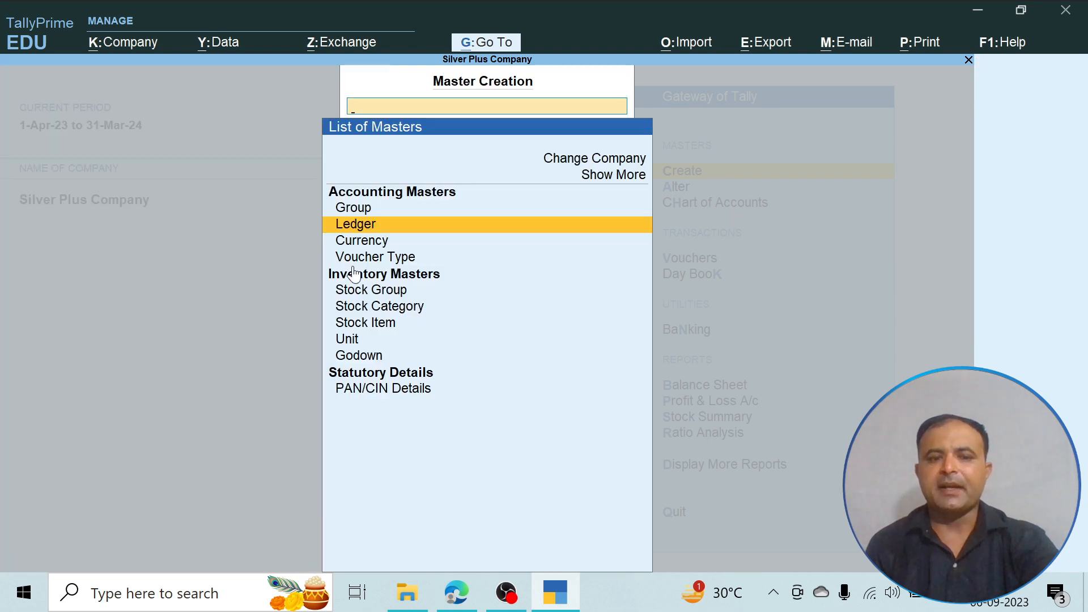
key("Down")
key("Down")
key("Down")
key("Down")
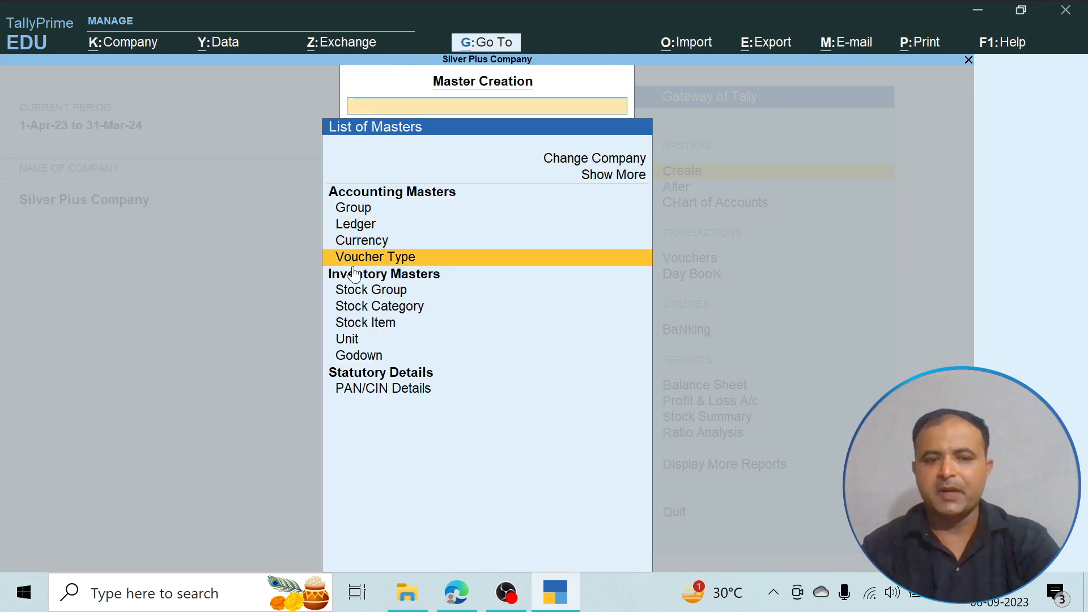
key("alt+Tab")
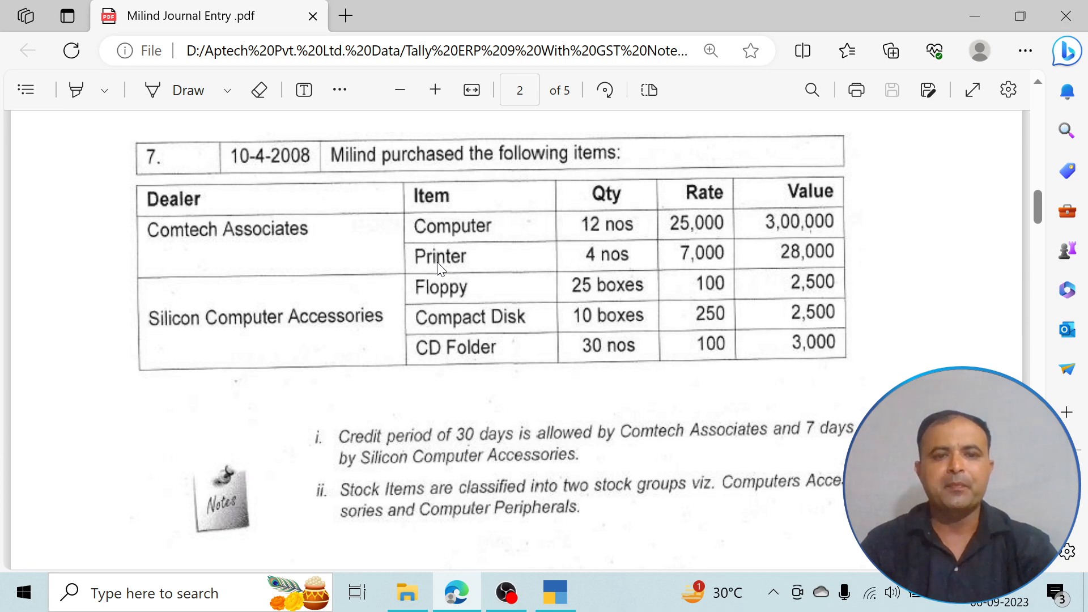
key("alt+Tab")
key("Return")
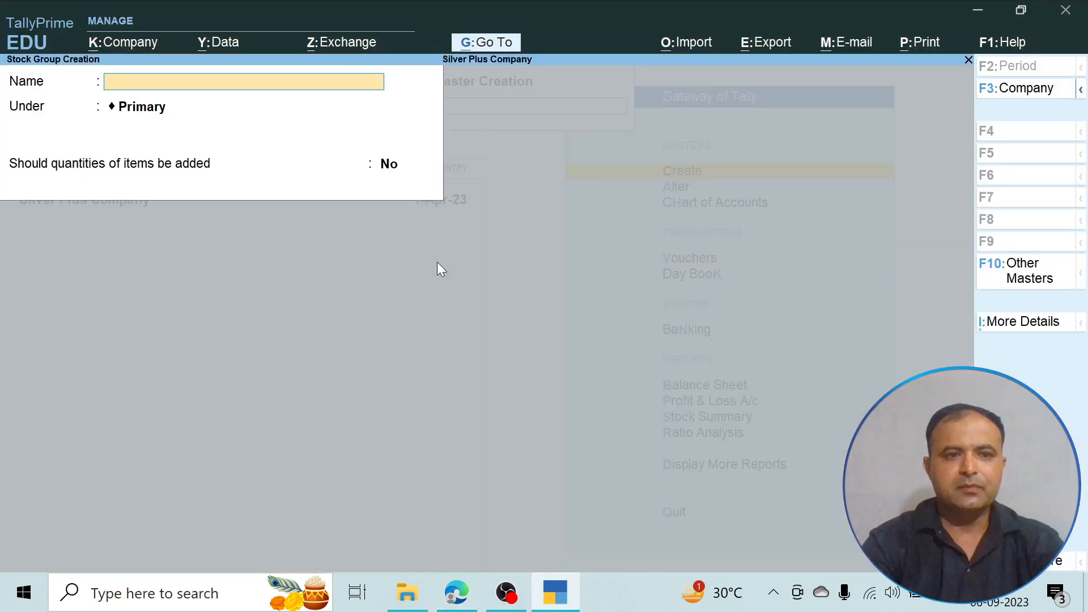
- Name the stock group Computer Accessories under Primary, leave item quantities not added, and save it
type("Computer Acce")
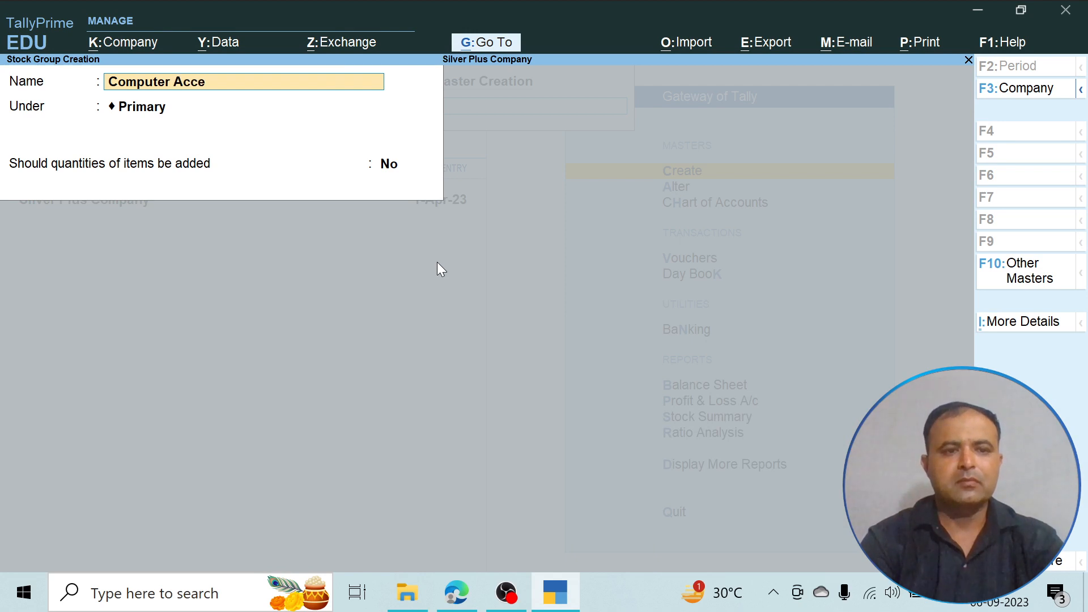
type("ssories")
key("Return")
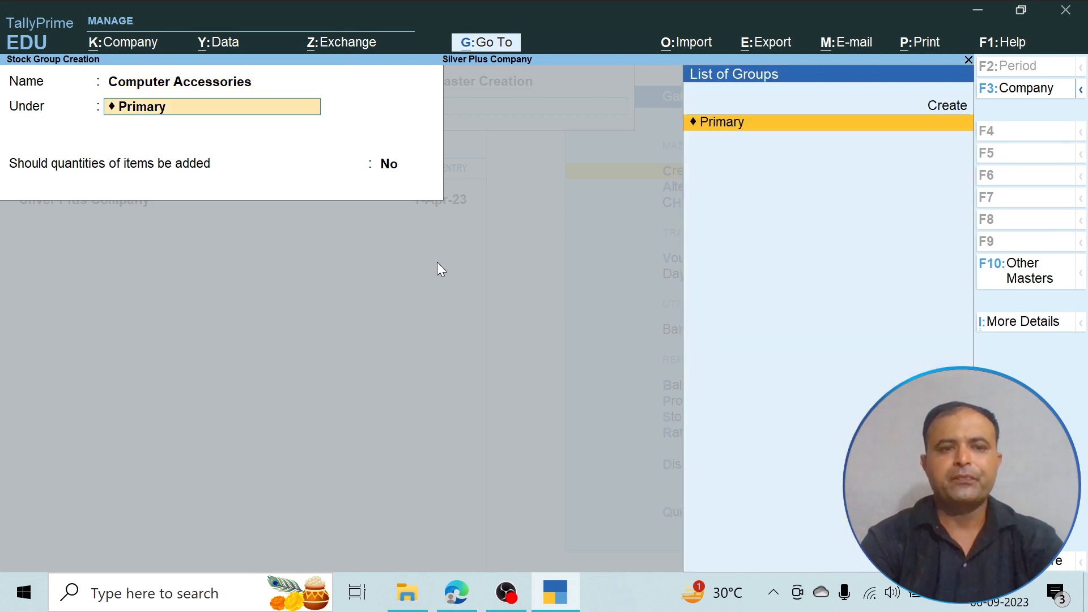
key("Return")
key("Return")
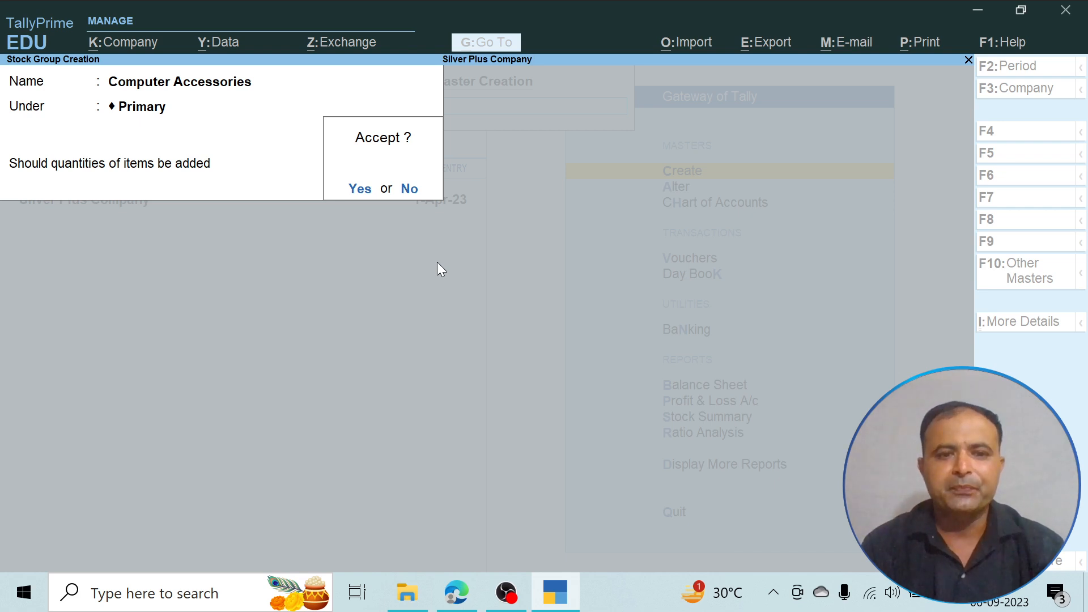
left_click(361, 189)
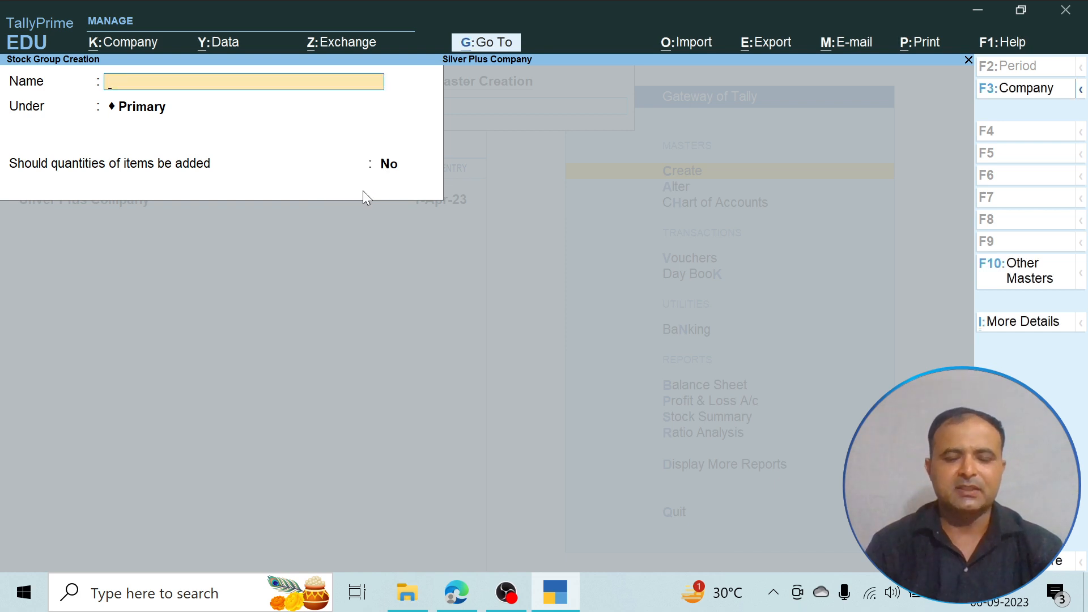
- Leave stock group creation and start a new unit master
key("Escape")
left_click(363, 191)
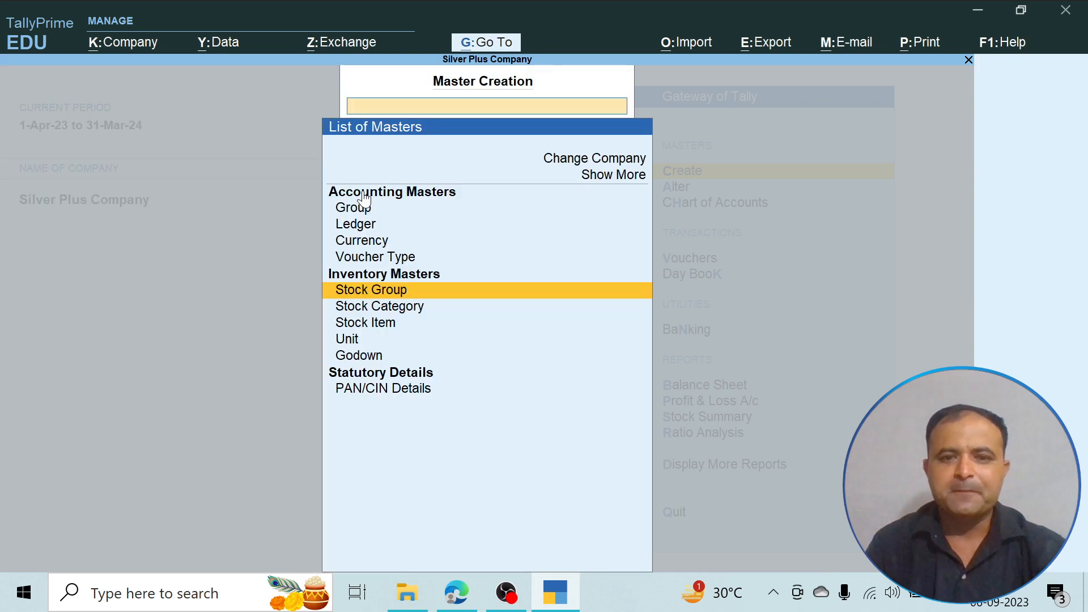
key("Down")
key("Down")
key("Down")
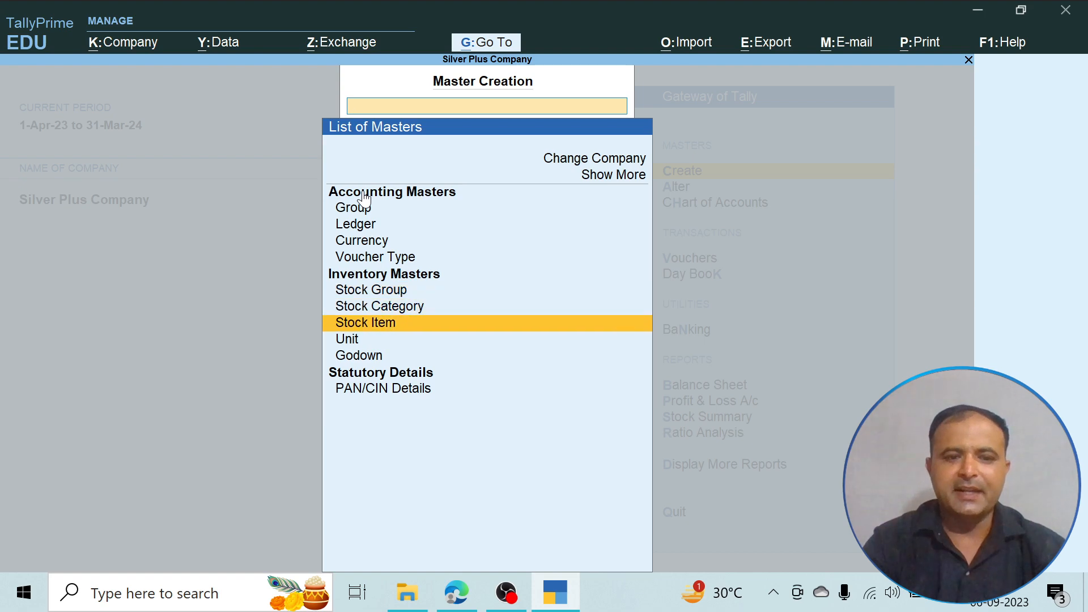
key("Return")
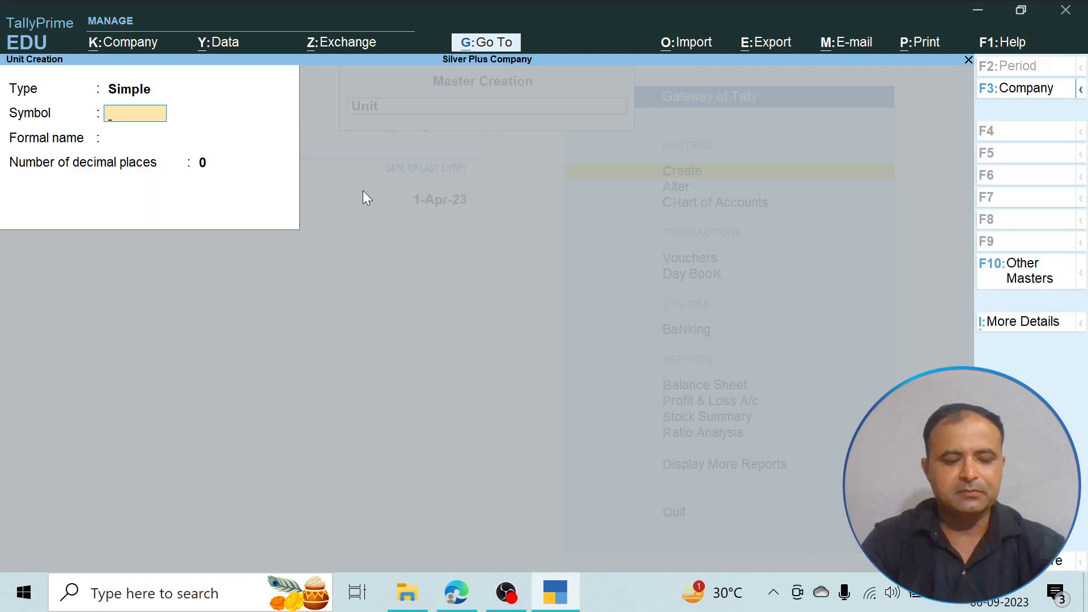
- Check the quantity units in the PDF and save a simple unit NOS with formal name Number and 0 decimal places
key("alt+Tab")
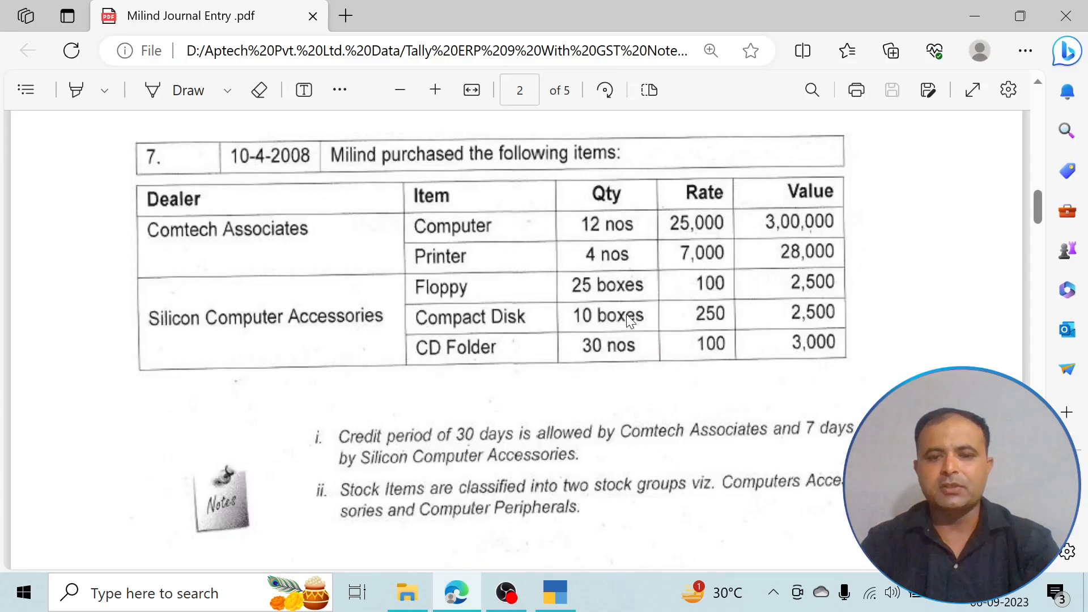
key("alt+Tab")
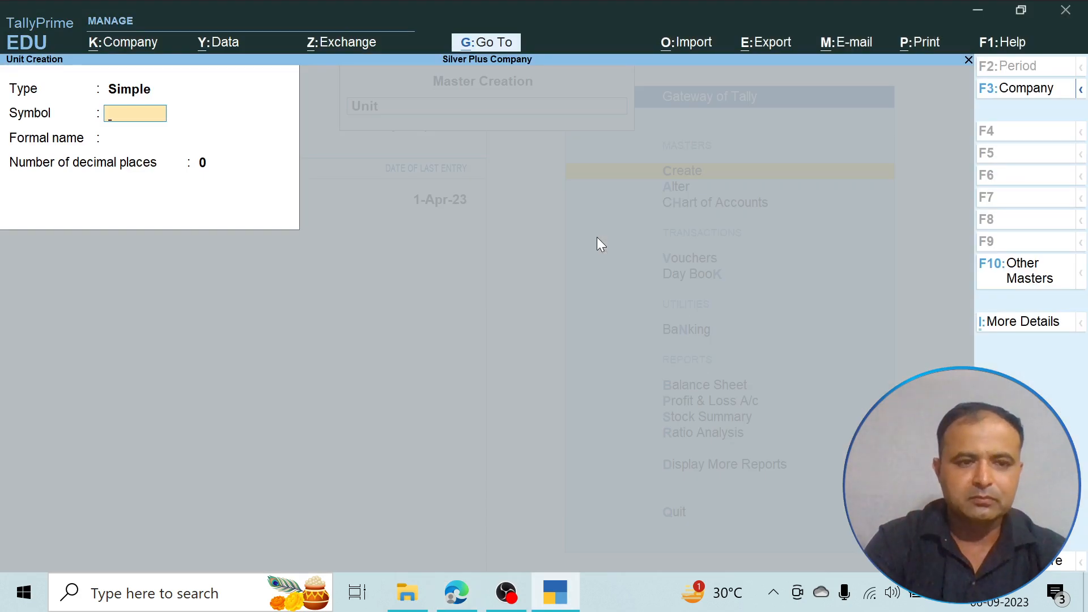
type("NOS")
key("Return")
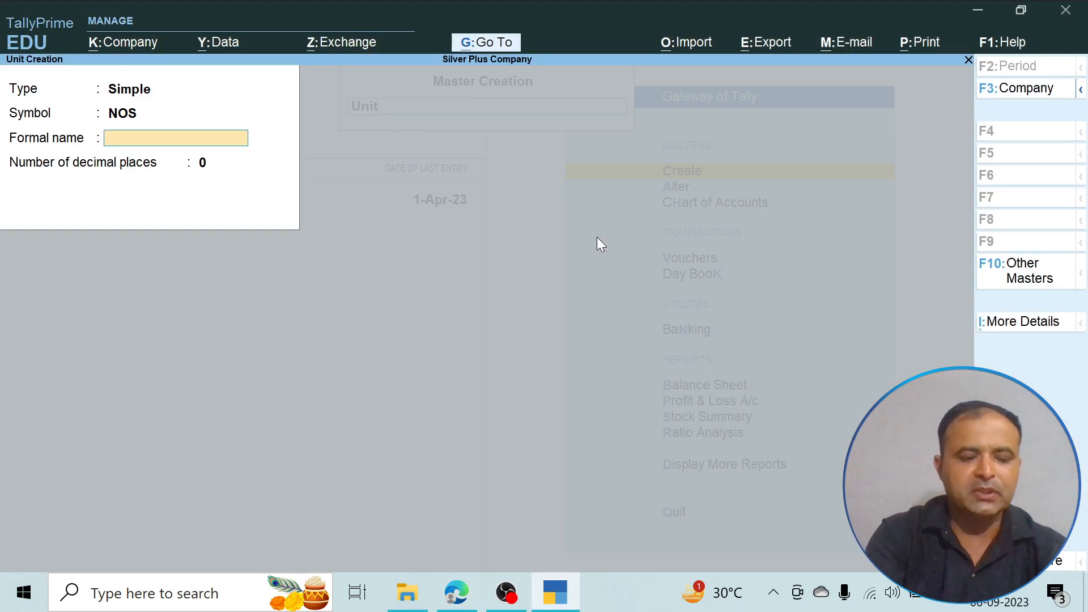
type("Number")
key("Return")
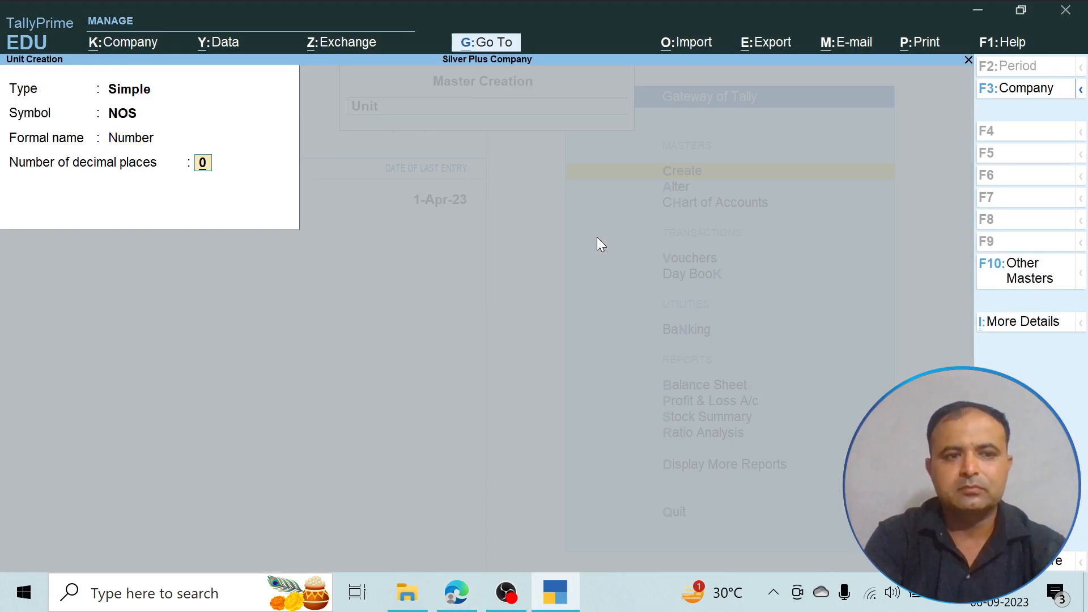
key("Return")
key("Return")
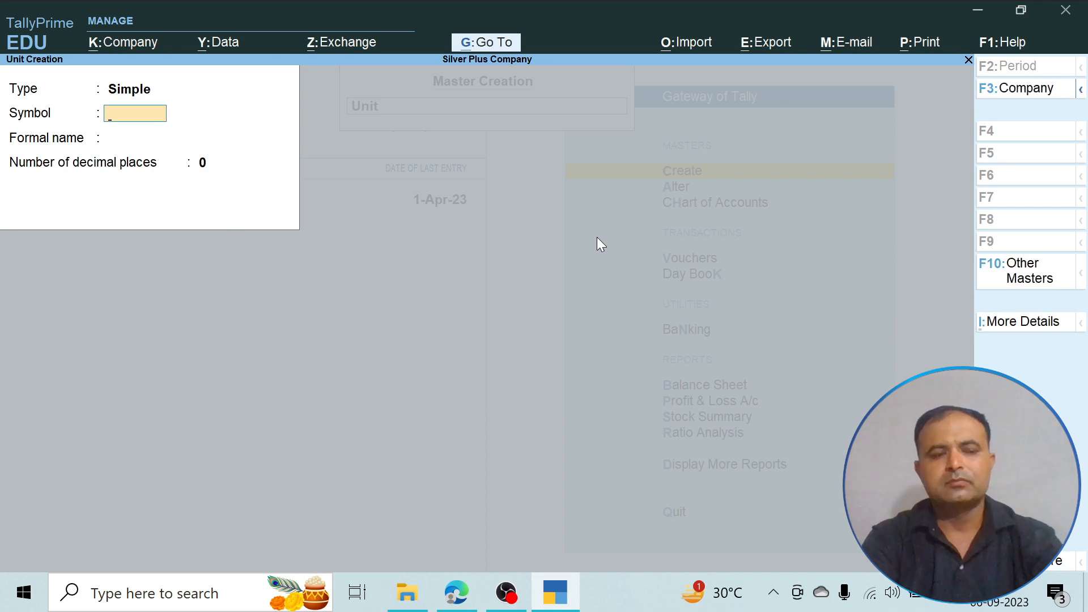
- Save a simple unit Box with formal name Boxes and 0 decimal places, and leave unit creation
type("Box")
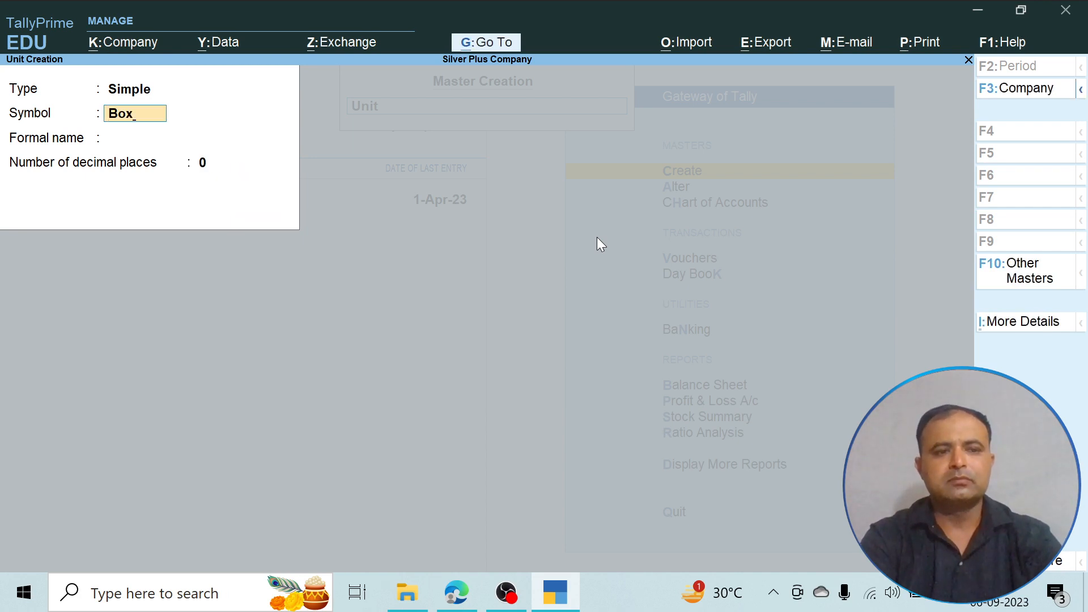
key("Return")
type("B")
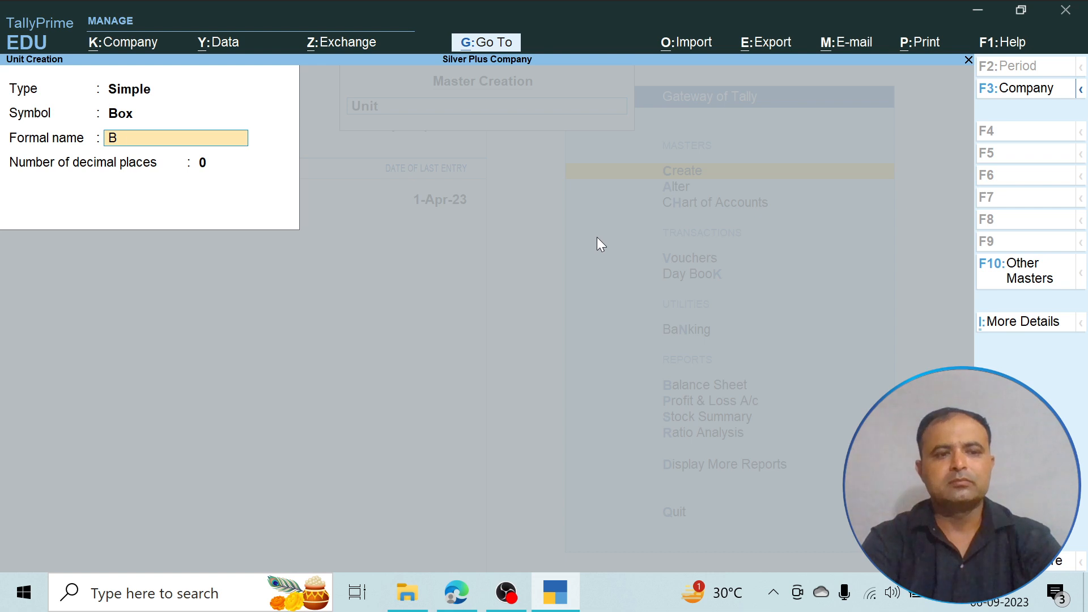
type("oxes")
key("Return")
key("Return")
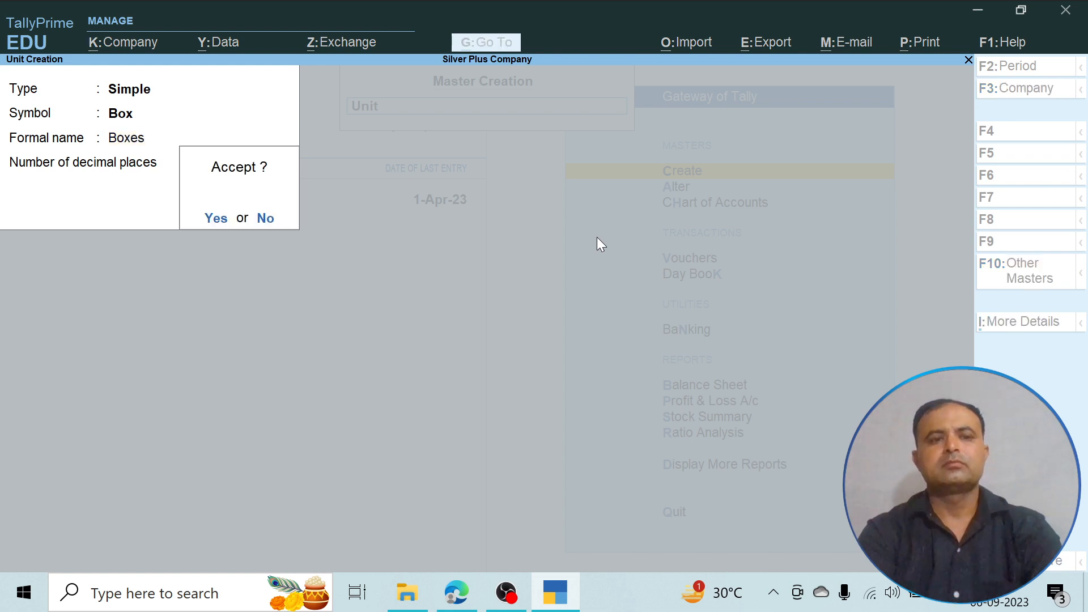
key("Return")
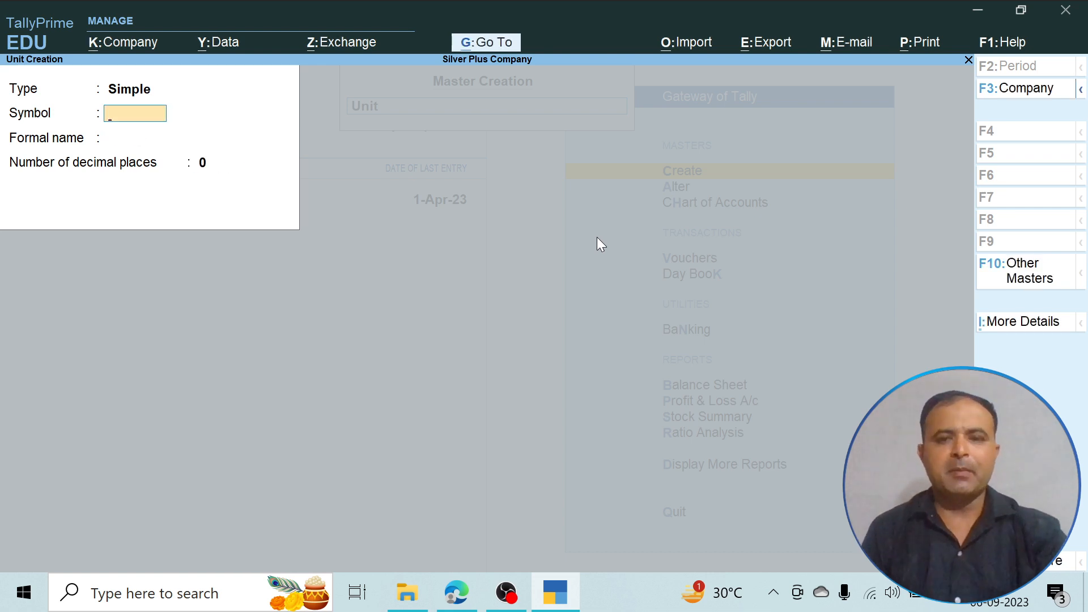
key("Escape")
key("Return")
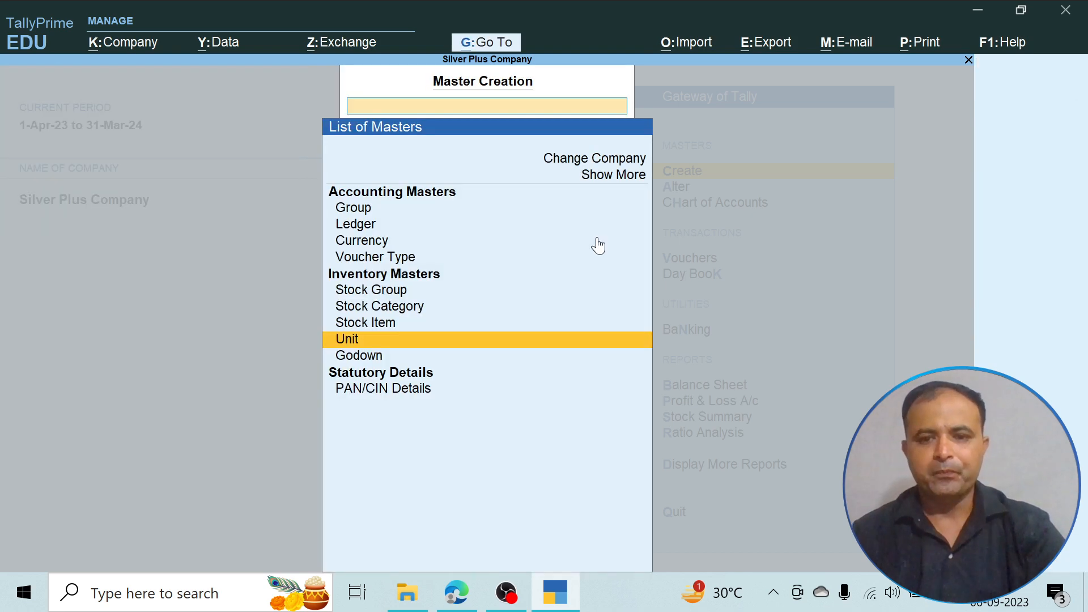
- Create the stock item Computer under Computer Accessories with unit NOS, no category and no opening balance, and save it
key("Up")
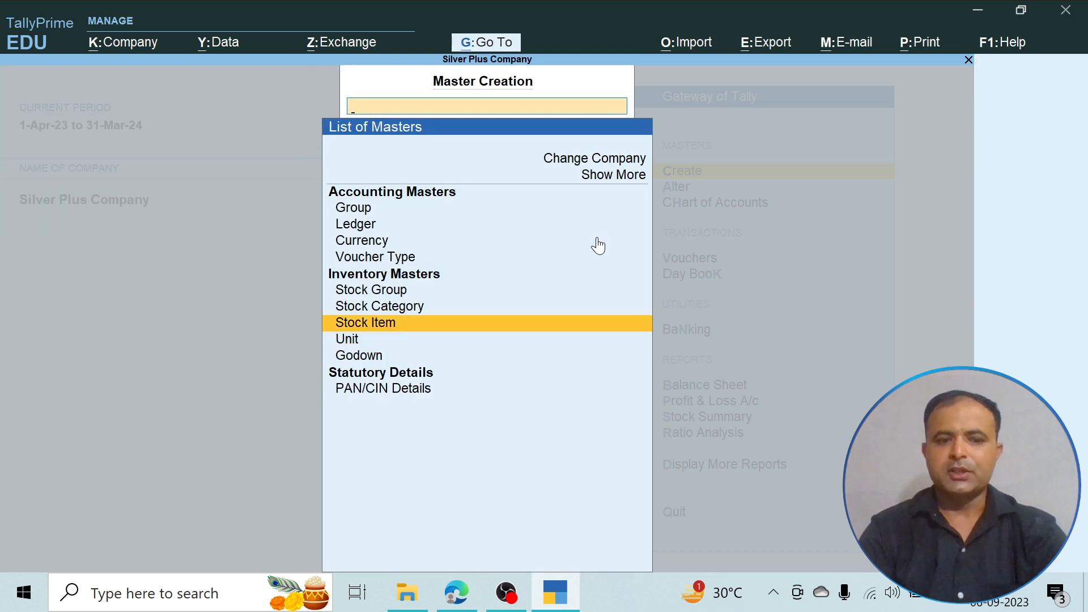
key("Return")
type("Computer")
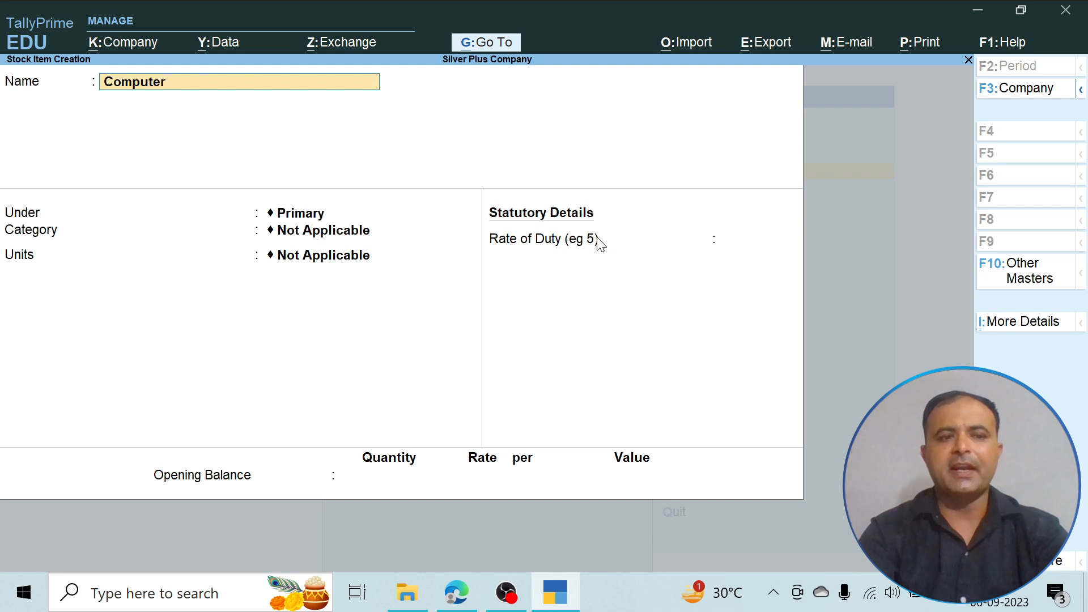
key("Return")
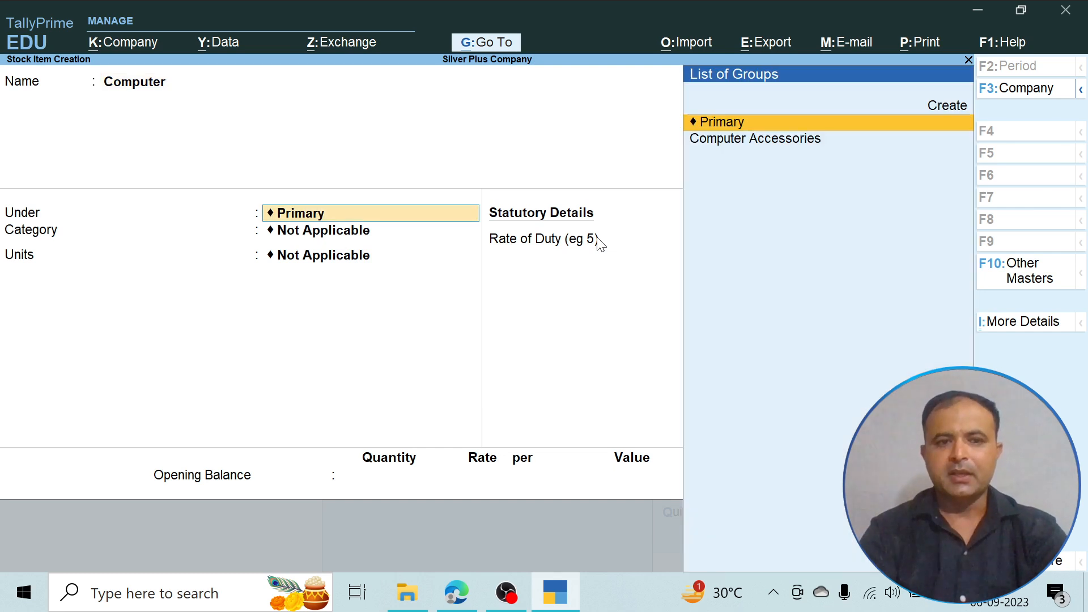
key("Down")
key("Return")
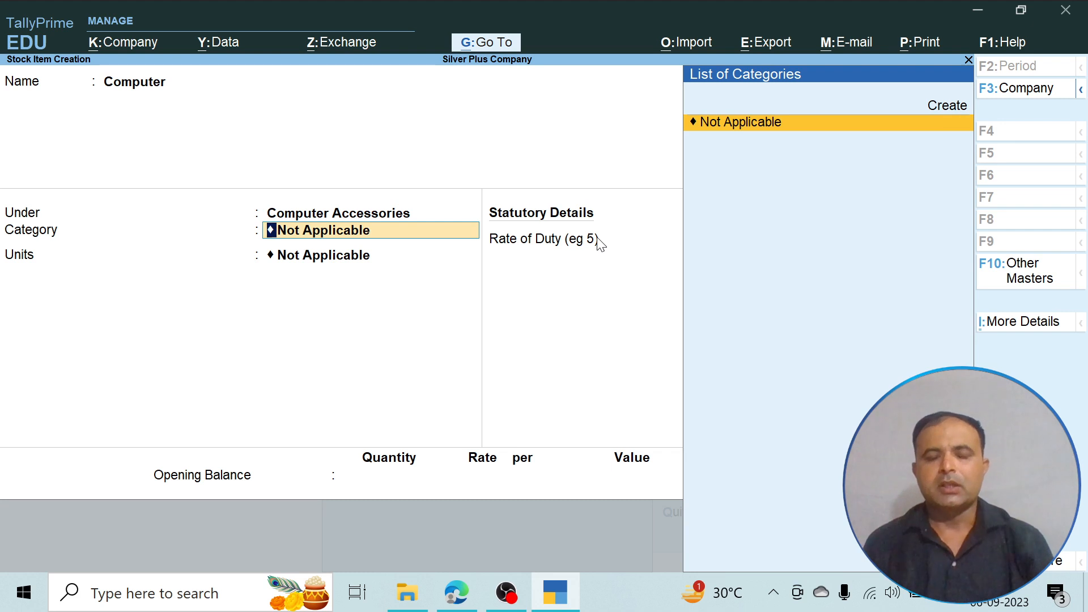
key("Return")
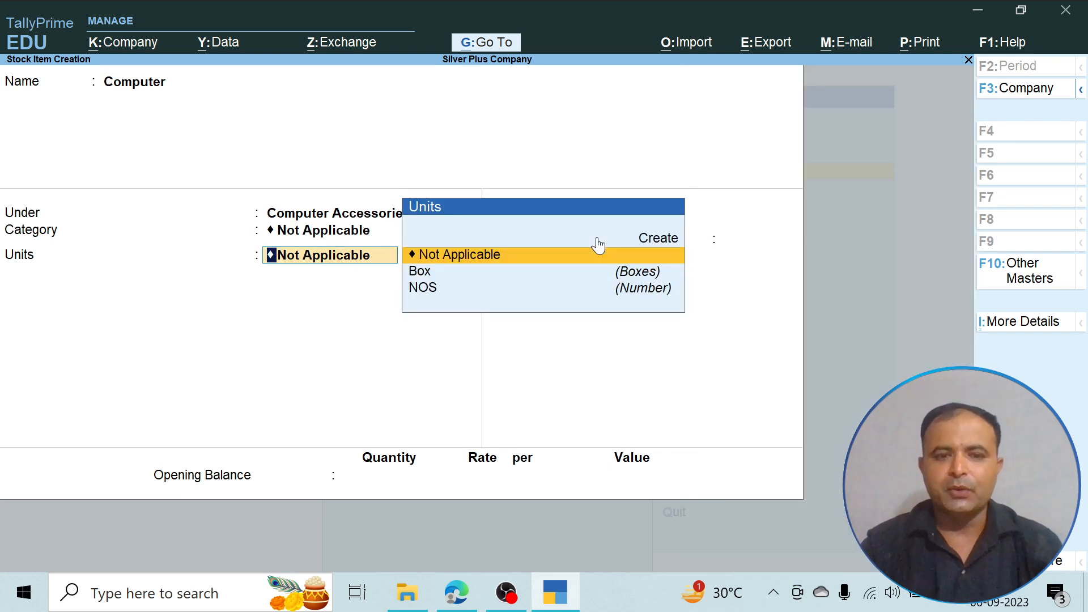
key("Down")
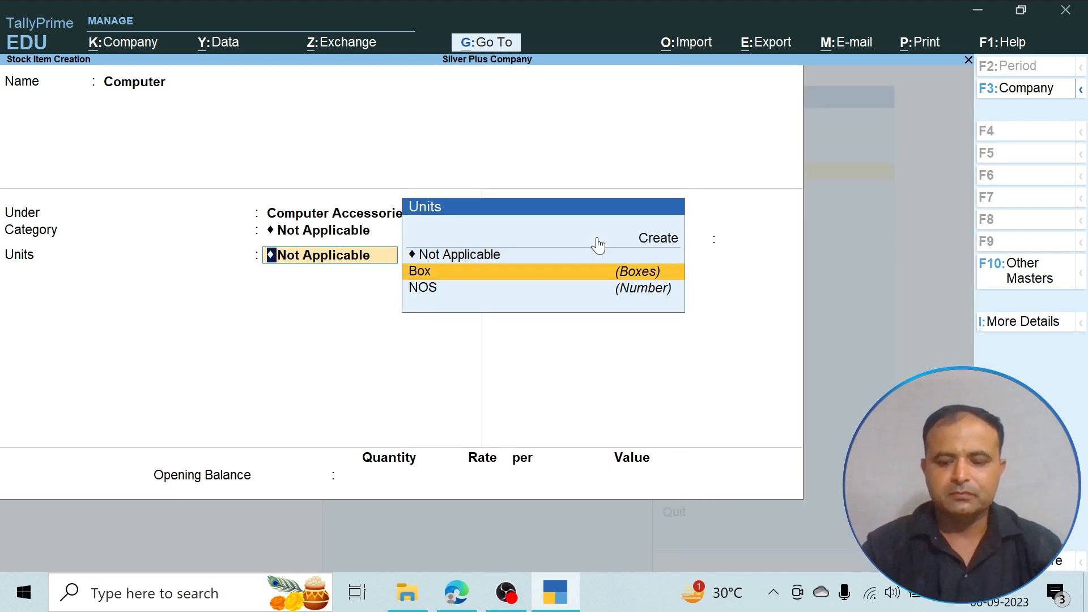
key("Down")
key("Return")
key("Return")
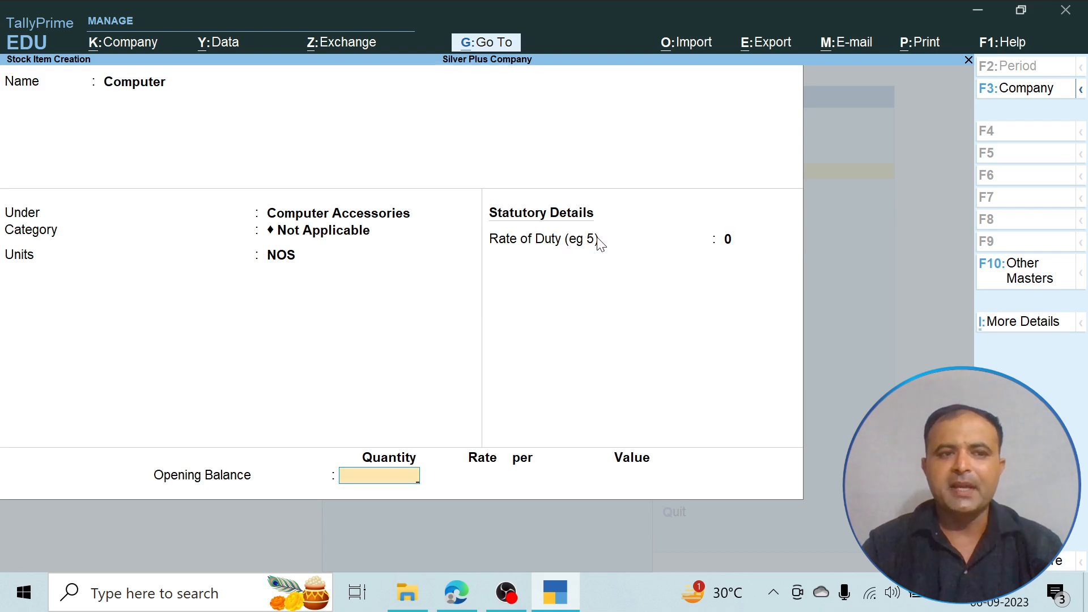
key("Return")
- Create the stock item Printer under Computer Accessories with unit NOS and no opening balance, and save it
key("Return")
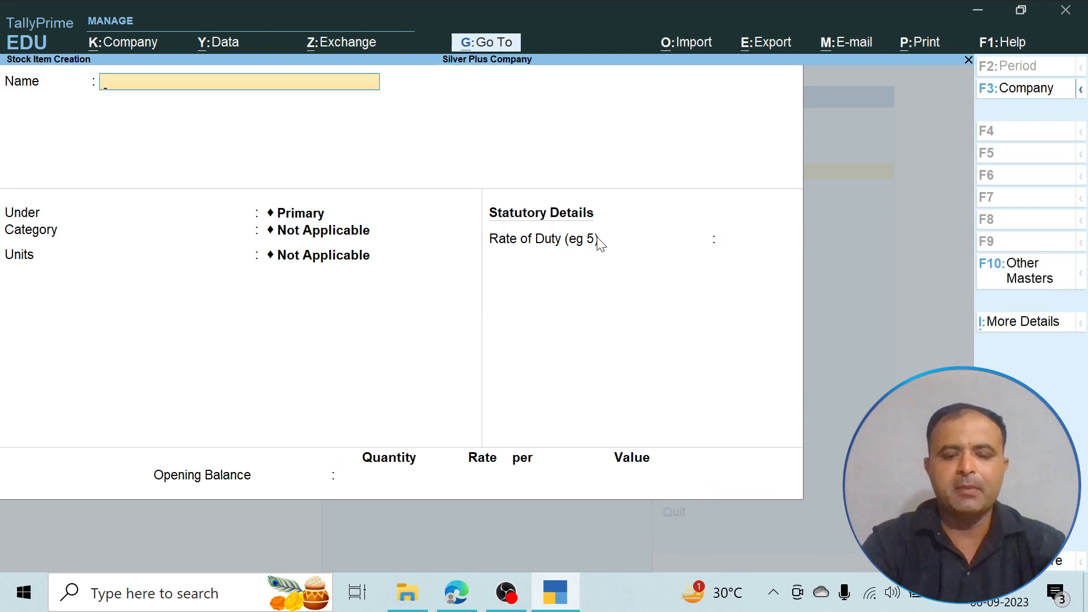
type("Printer")
key("Return")
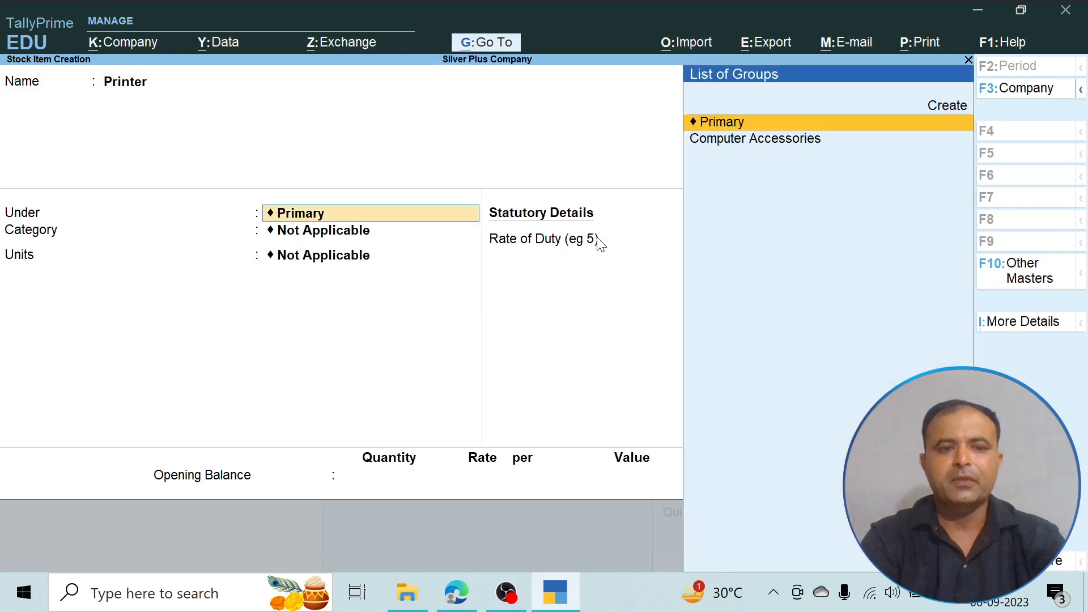
key("Down")
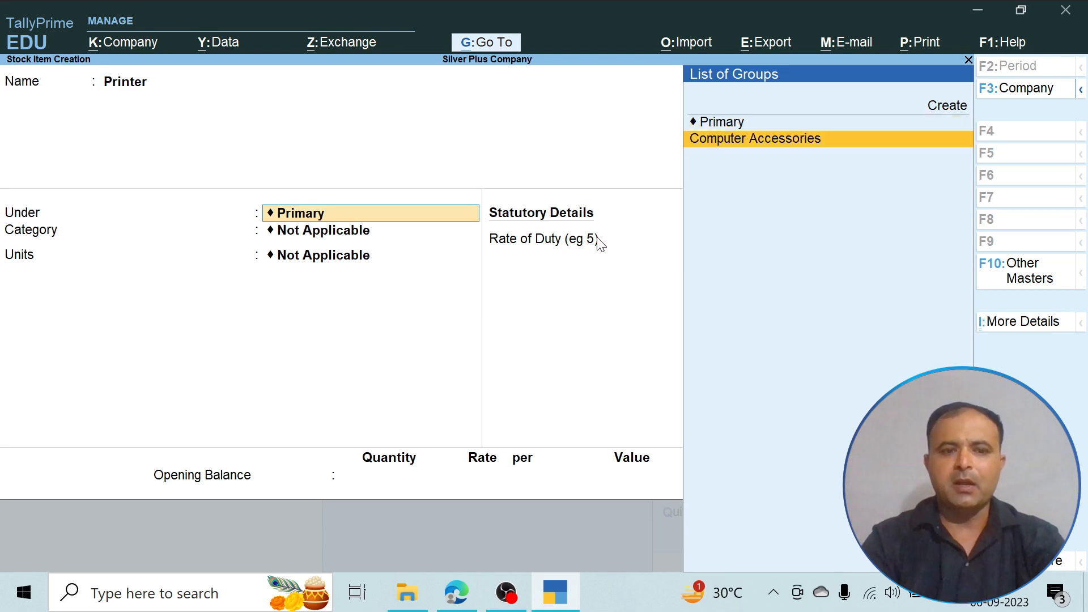
key("Return")
key("Return")
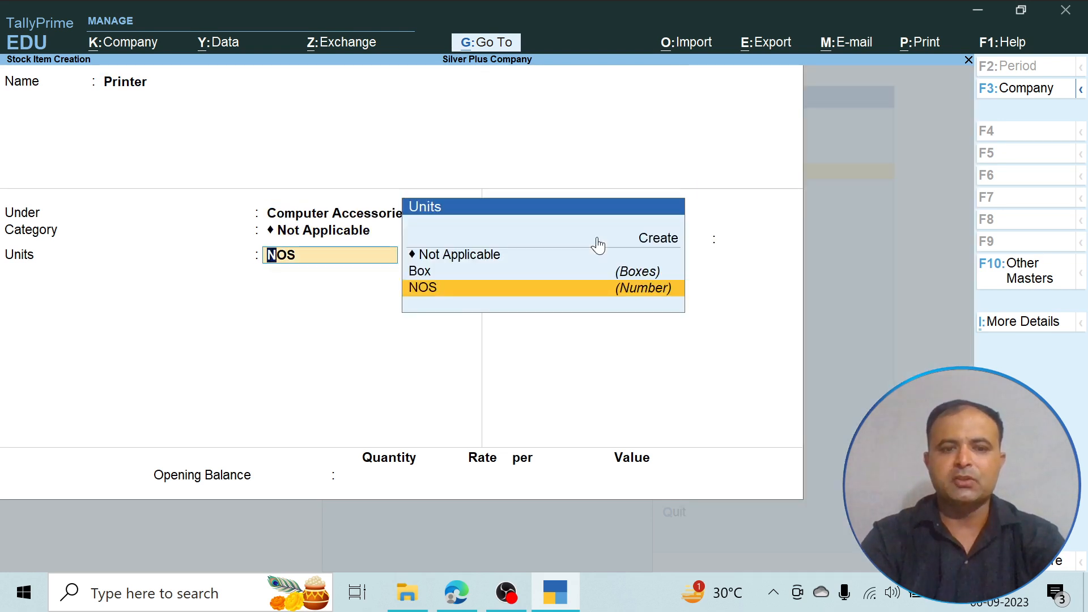
key("Return")
key("Return")
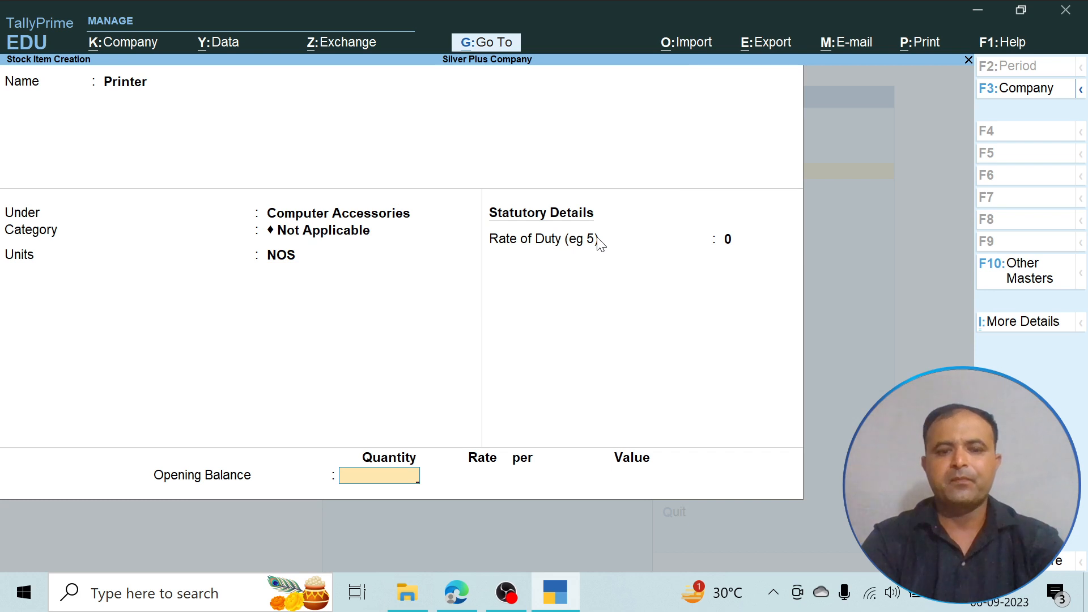
key("Return")
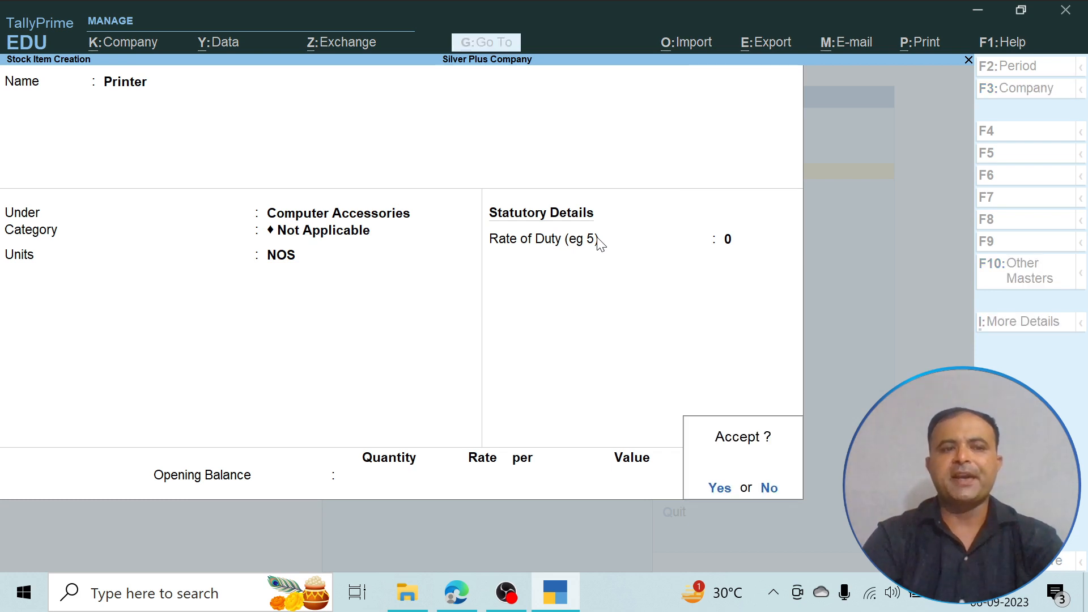
key("Return")
- Check the purchased items in the PDF, then return to TallyPrime and leave stock item creation
key("alt+Tab")
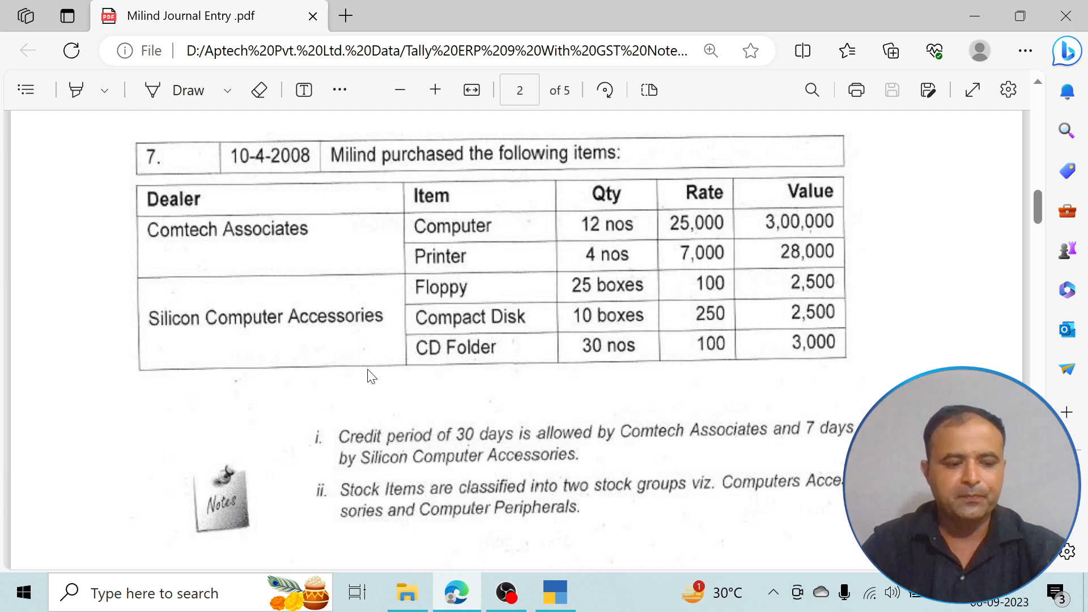
key("alt+Tab")
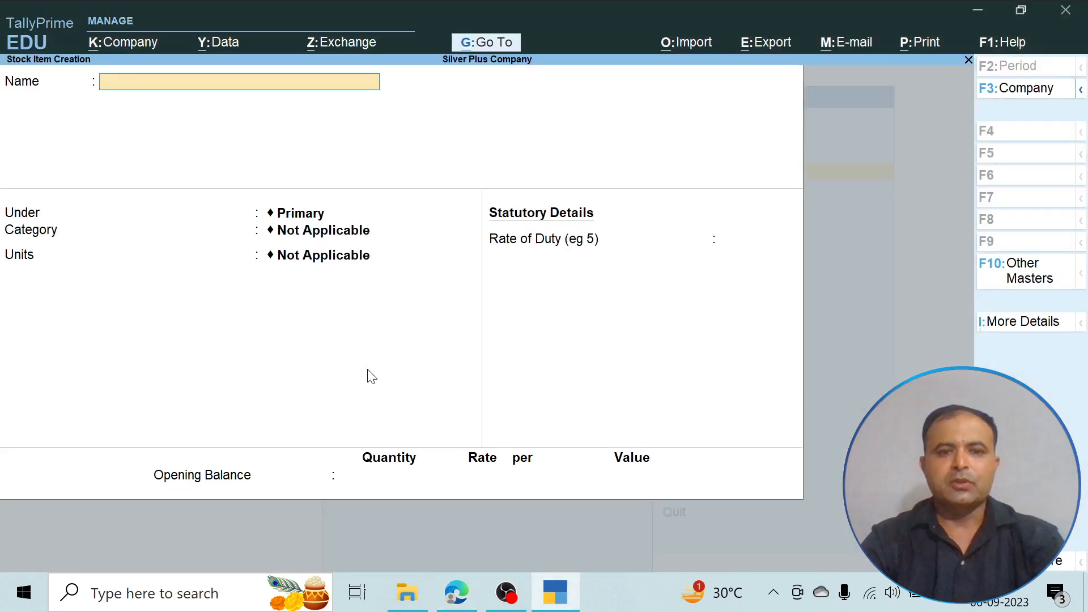
key("Escape")
key("Escape")
- Start a purchase voucher with party account Comtech Associates and purchase ledger Purchase
key("Down")
key("Down")
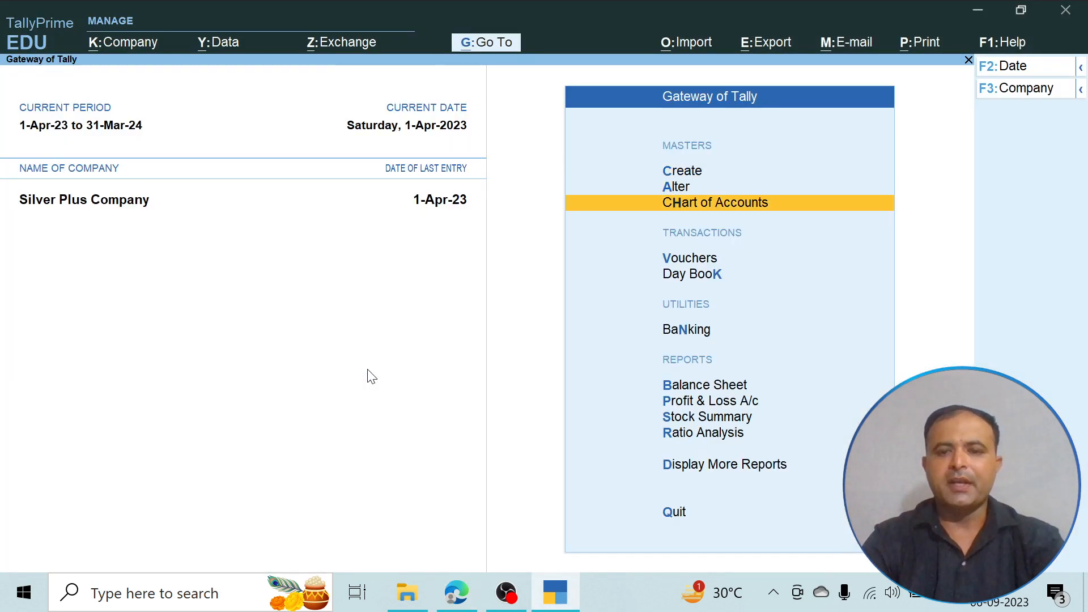
key("Down")
key("Return")
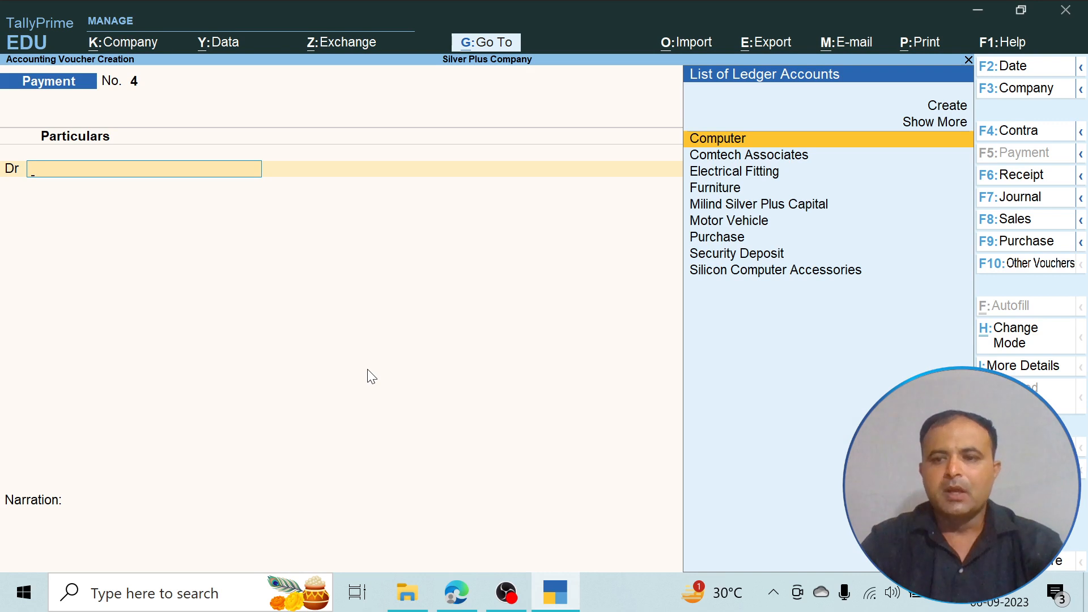
left_click(1036, 247)
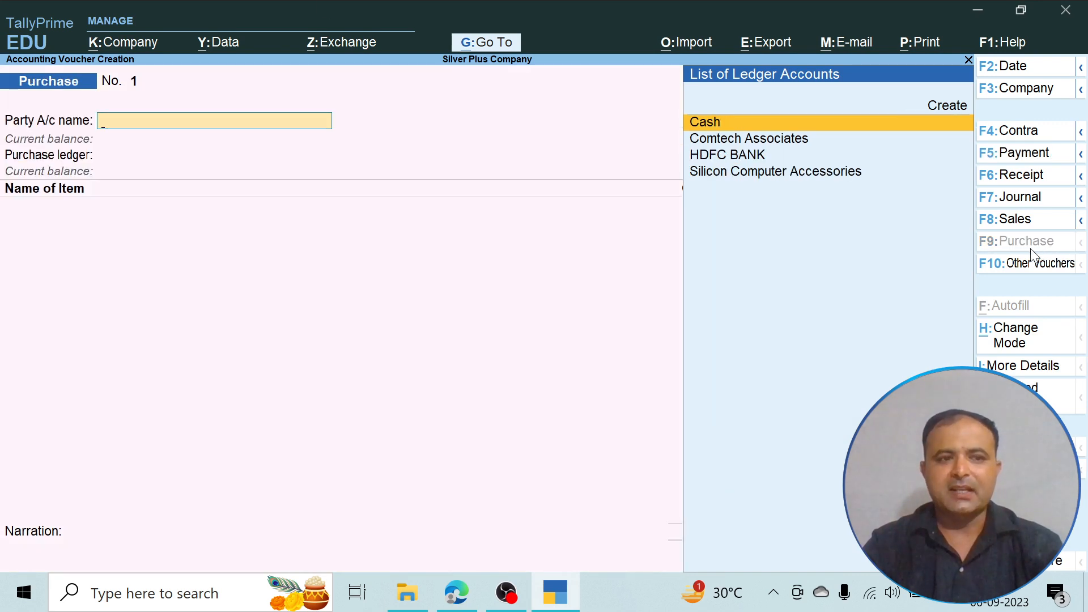
key("Down")
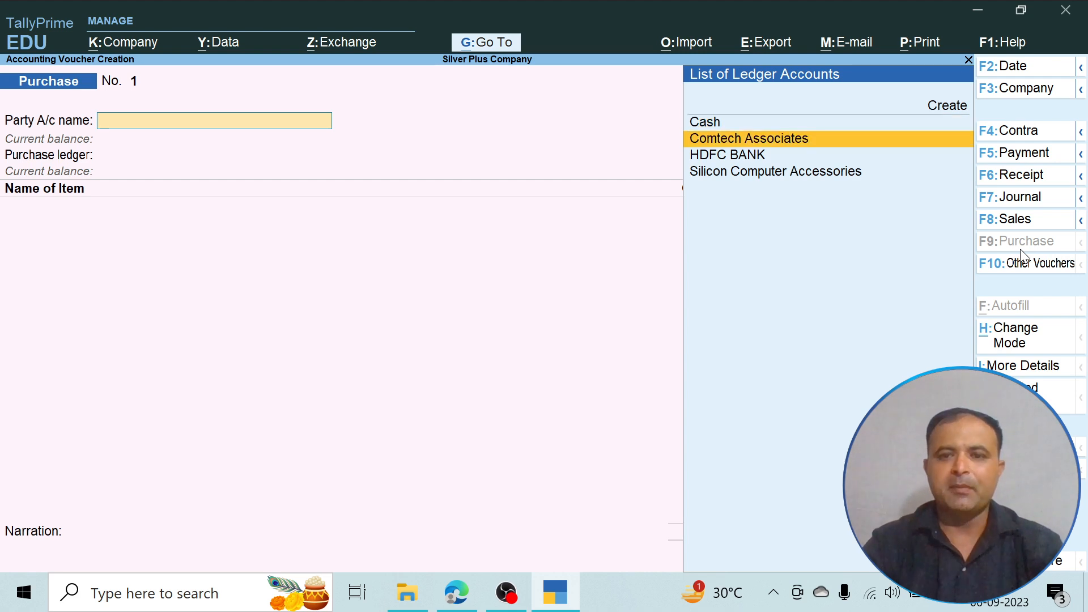
key("Return")
- Add the Computer item to the purchase voucher with the PDF's quantity of 12 NOS and rate of 25,000
key("Return")
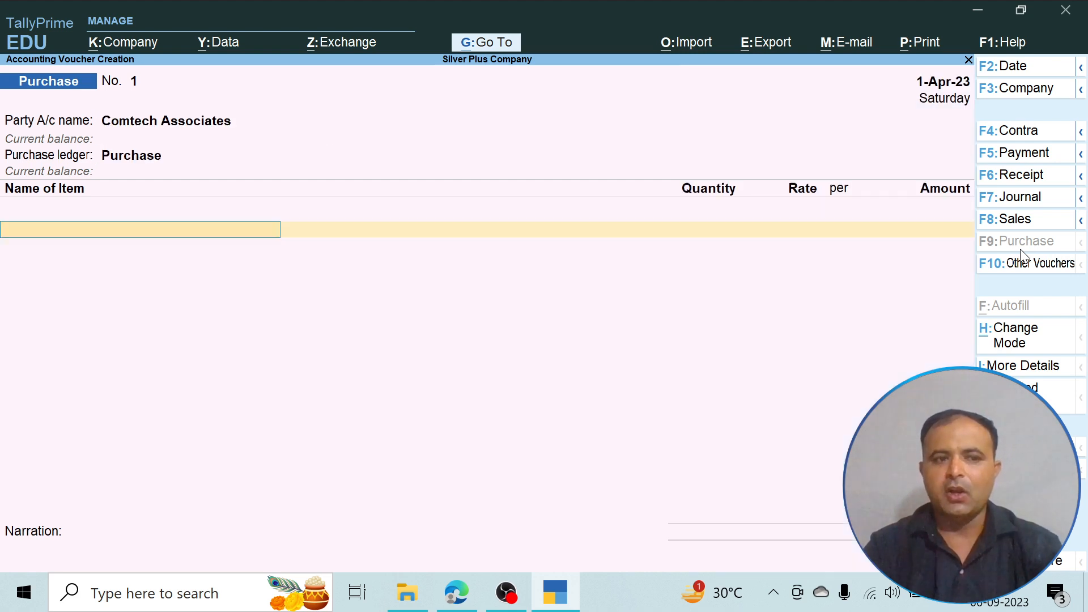
type("C")
key("Return")
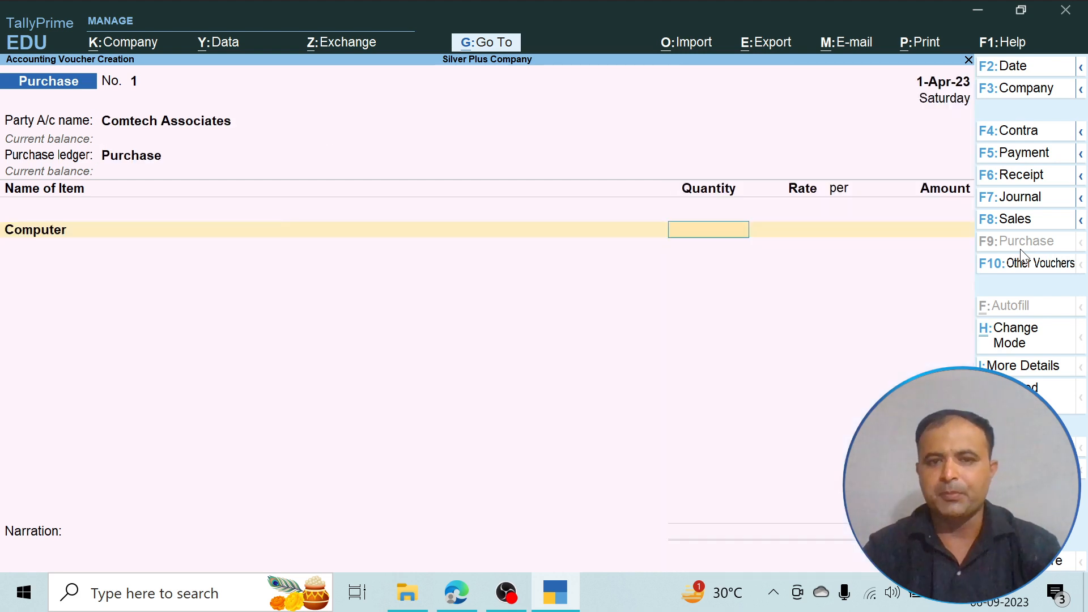
key("alt+Tab")
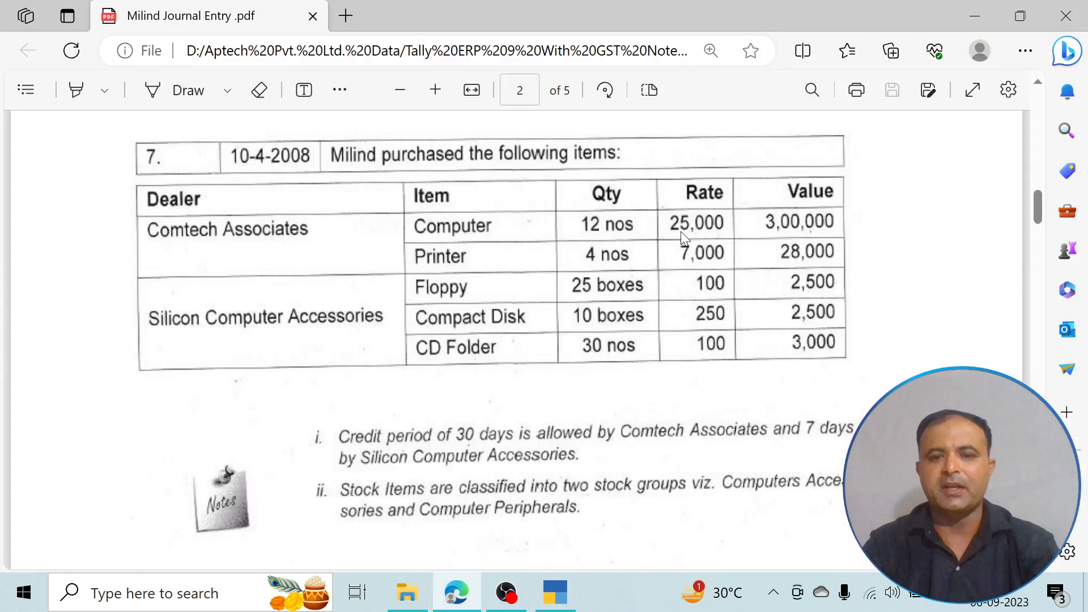
key("alt+Tab")
type("12")
key("Return")
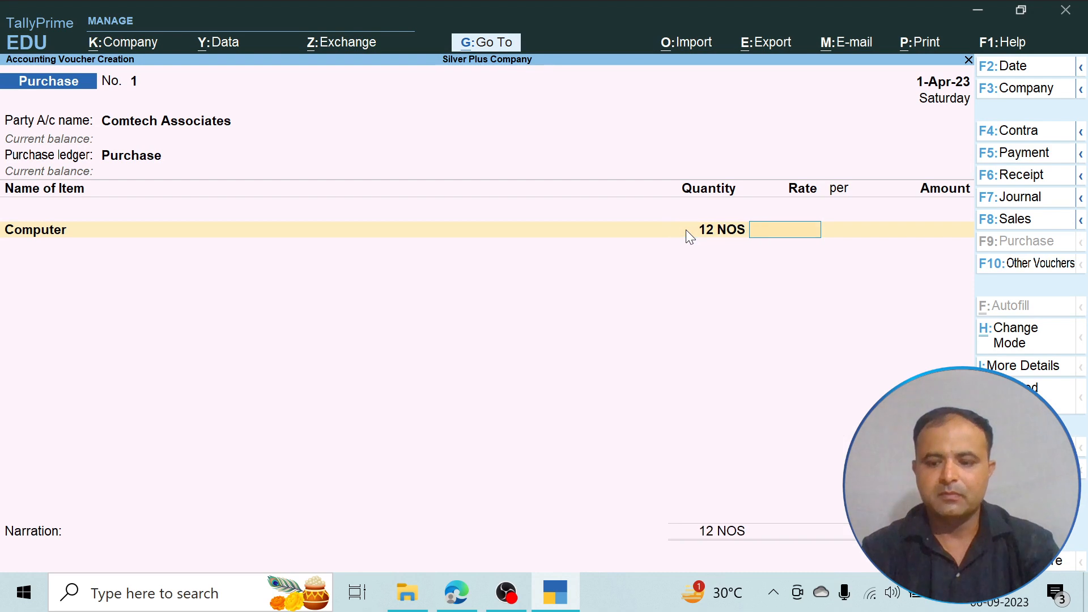
type("25,000")
key("Return")
key("Return")
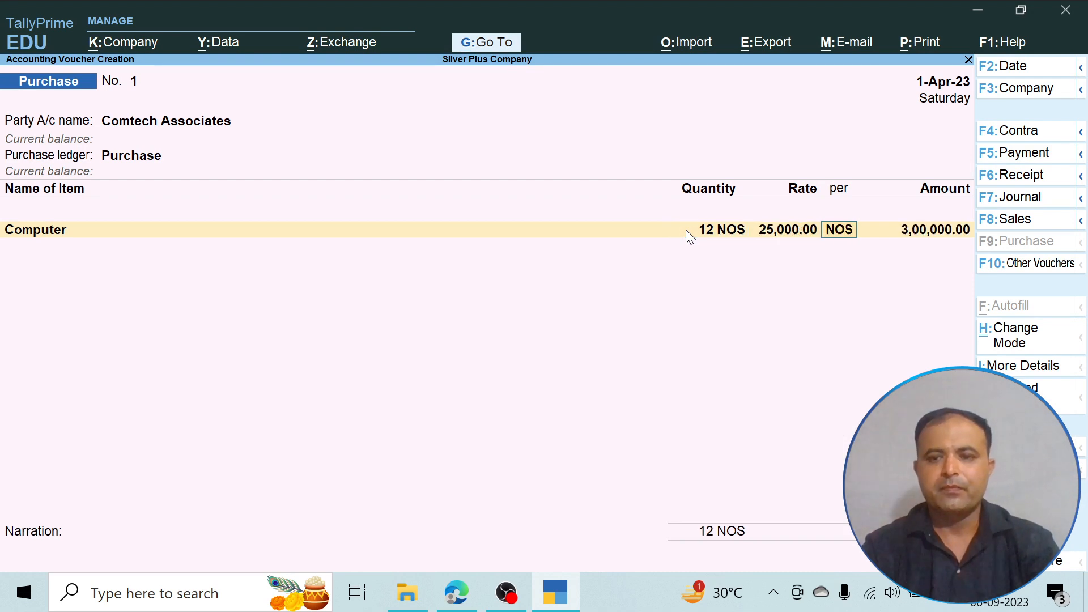
key("Return")
- Add the Printer item to the purchase voucher with the PDF's quantity of 4 NOS and rate of 7,000
type("P")
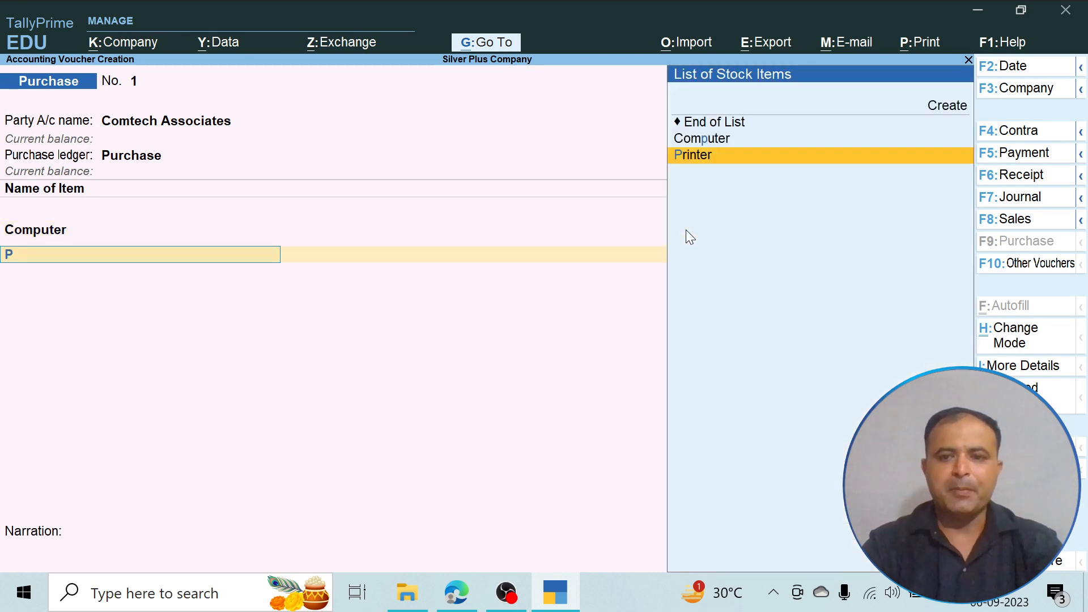
key("Return")
key("alt+Tab")
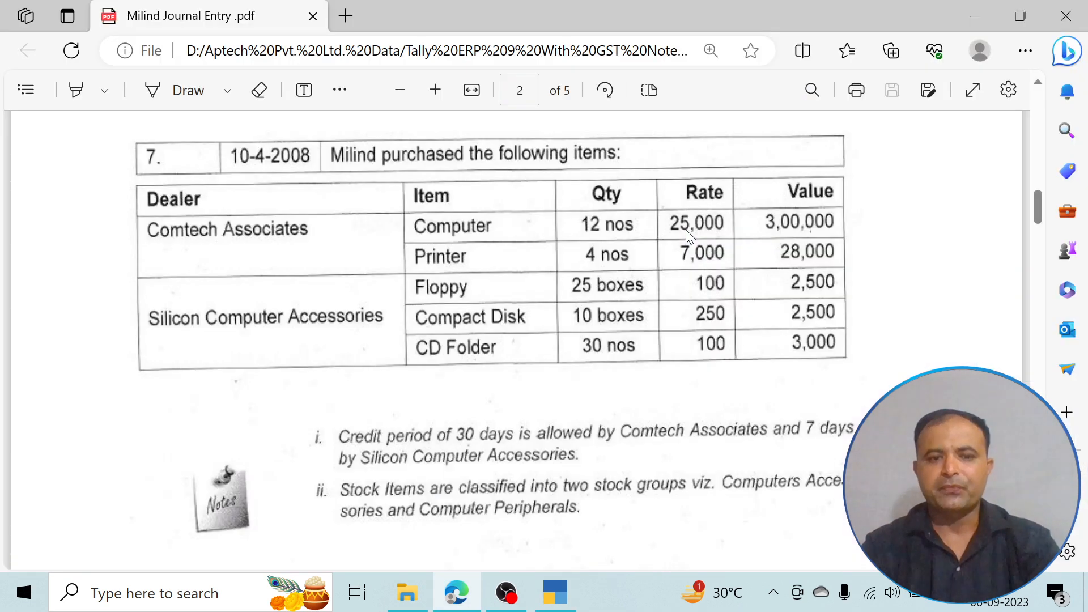
key("alt+Tab")
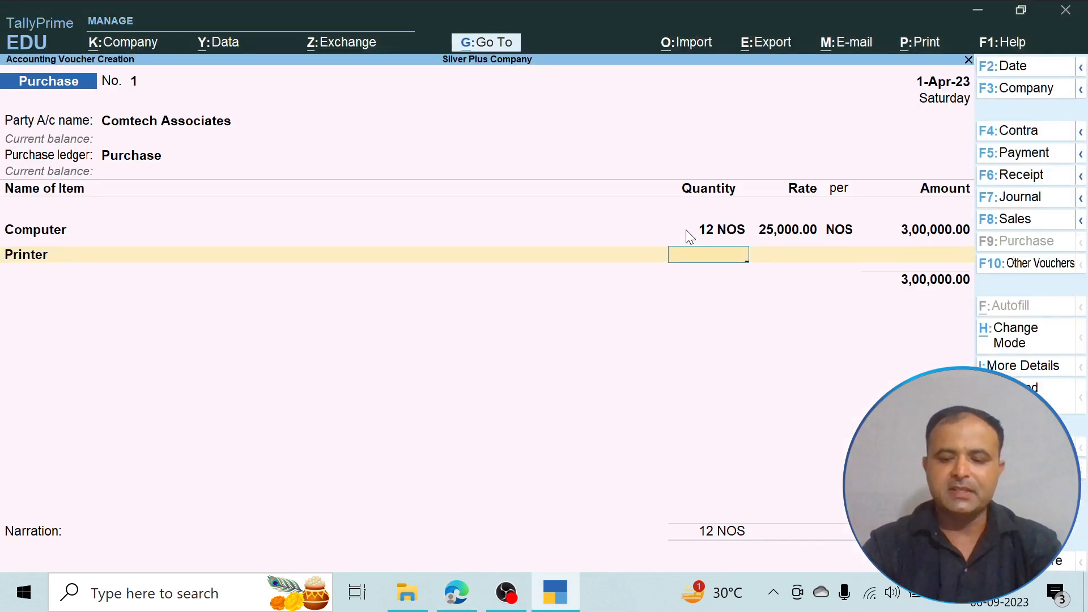
type("4")
key("Return")
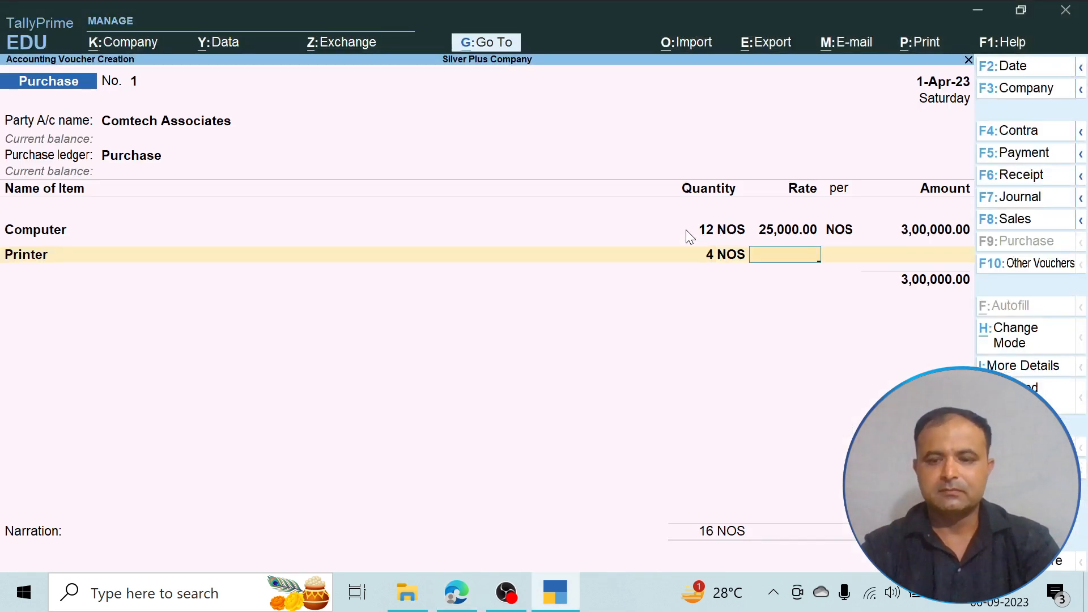
type("7000")
key("Return")
- End the item list and allocate Comtech Associates' bill as New Ref 1 for 3,28,000.00 Cr without credit days
key("Return")
key("Return")
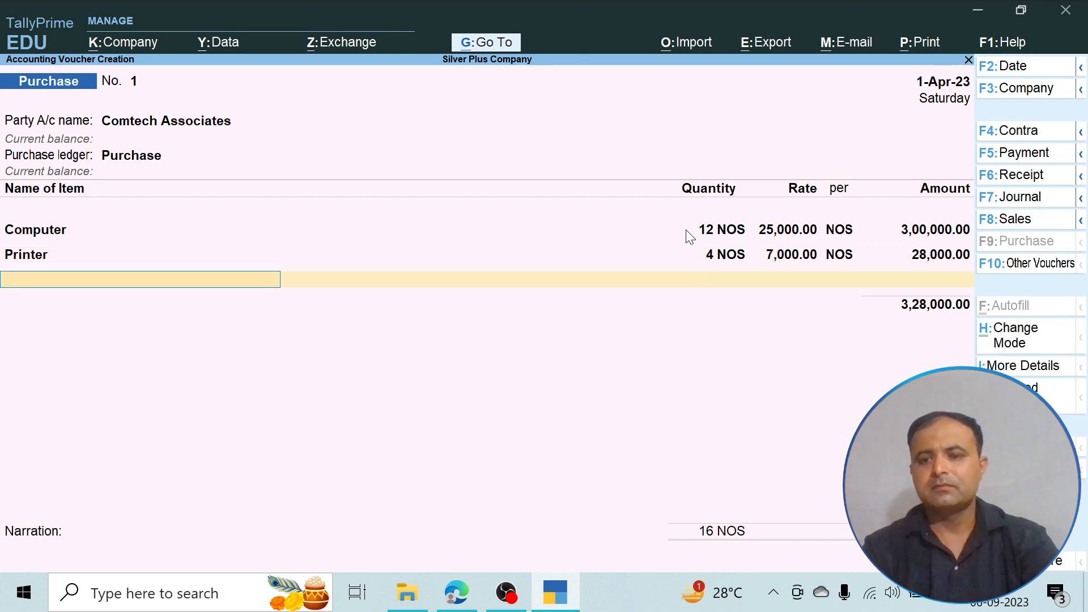
key("Return")
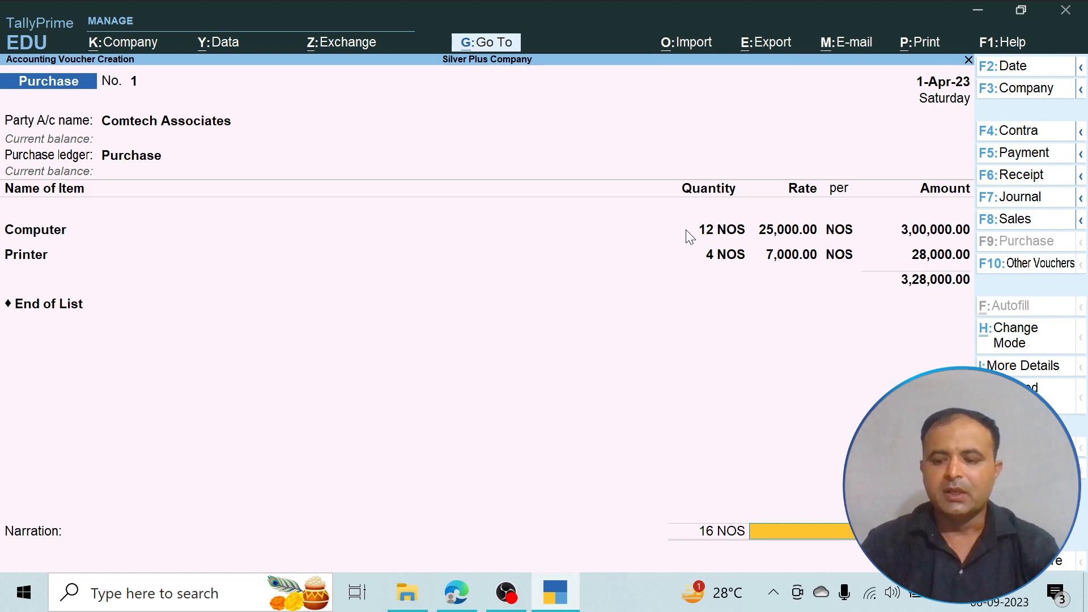
key("Return")
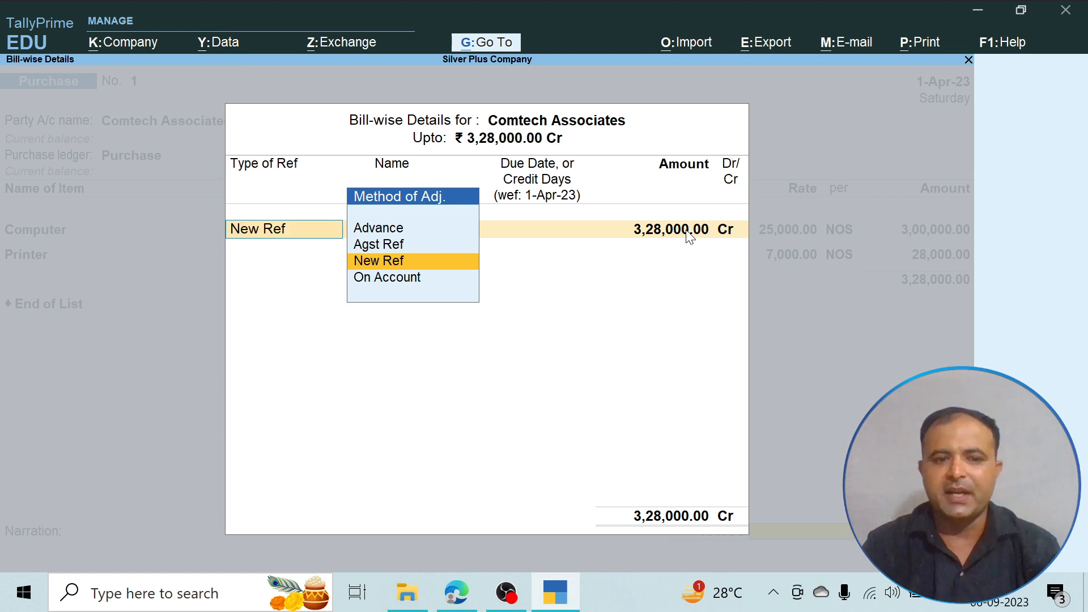
key("Return")
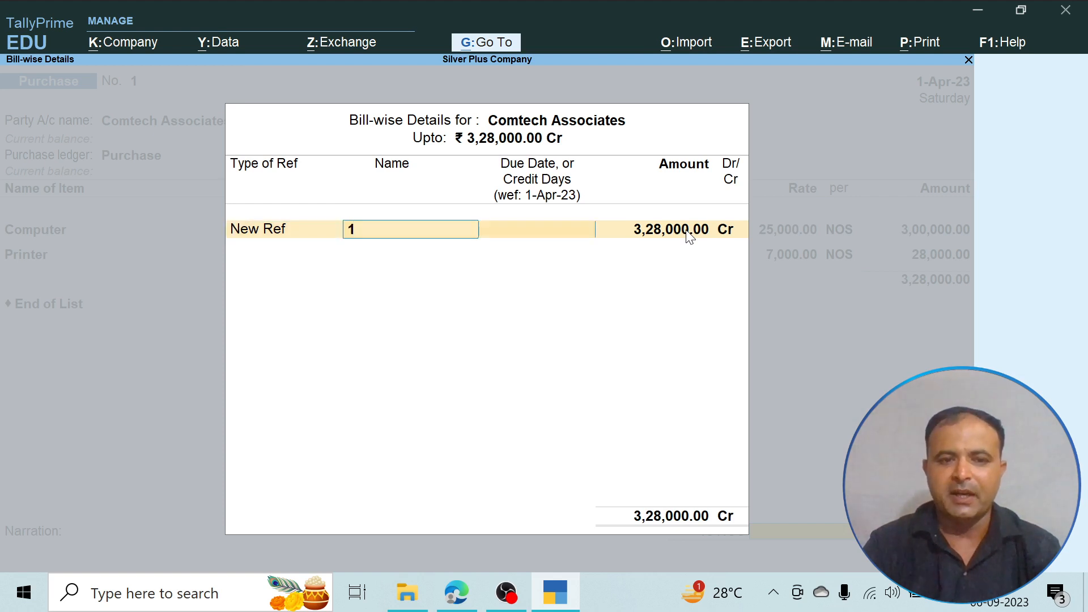
key("Return")
key("Return")
key("Return")
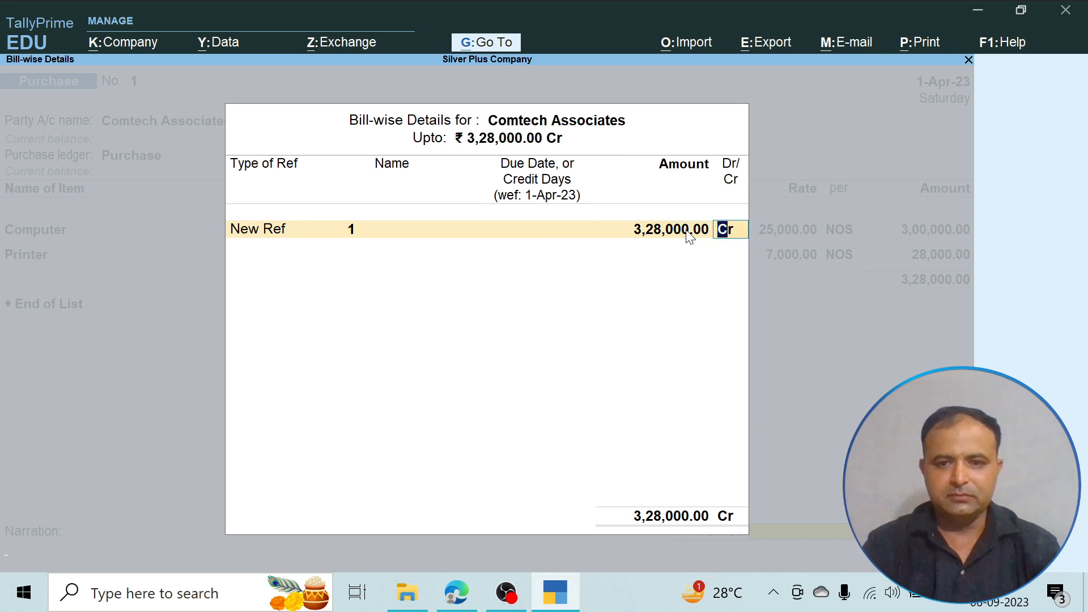
key("Return")
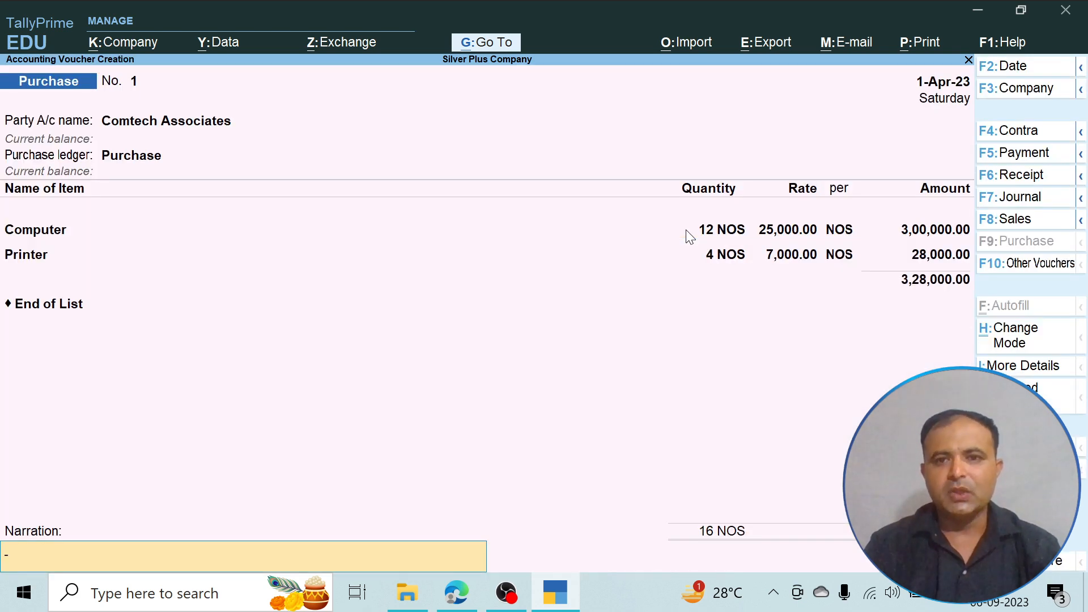
- Preview the printed invoice for the current purchase voucher, examine its items and totals enlarged, and return to the voucher
left_click(917, 45)
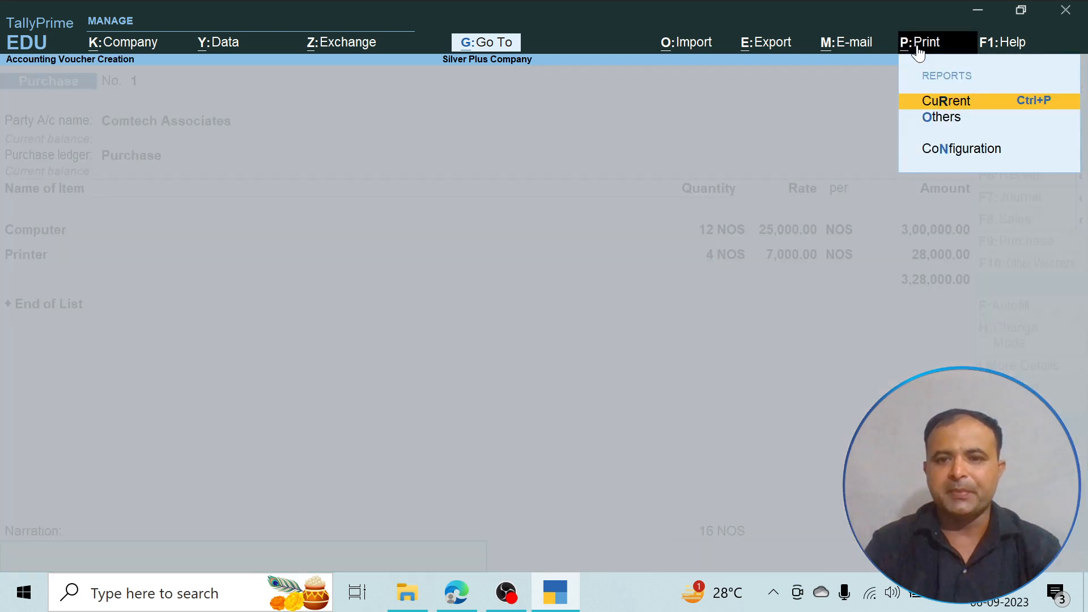
left_click(932, 102)
left_click(477, 407)
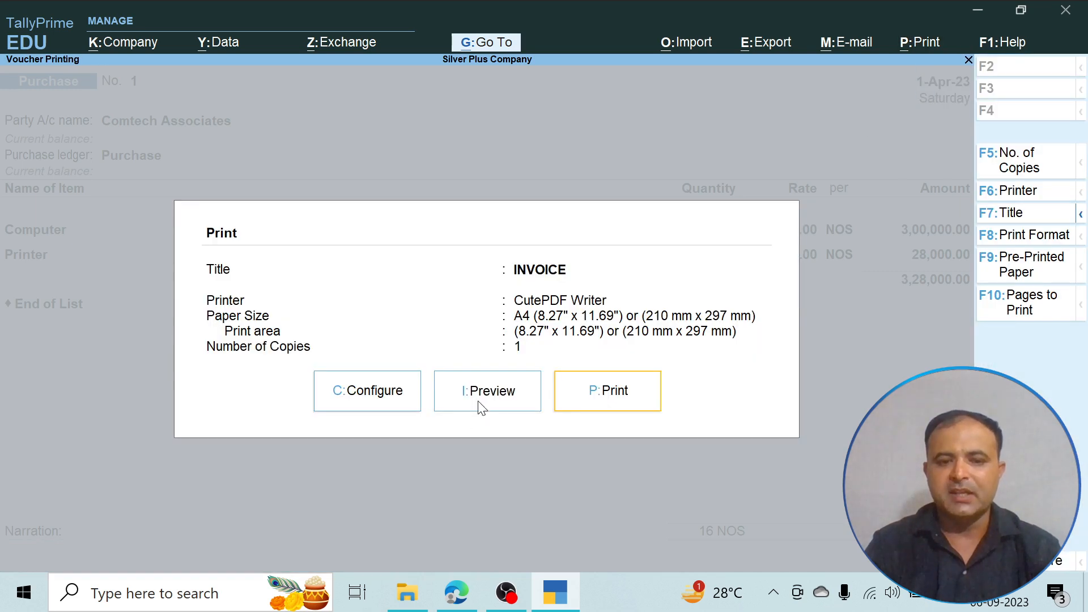
left_click(623, 541)
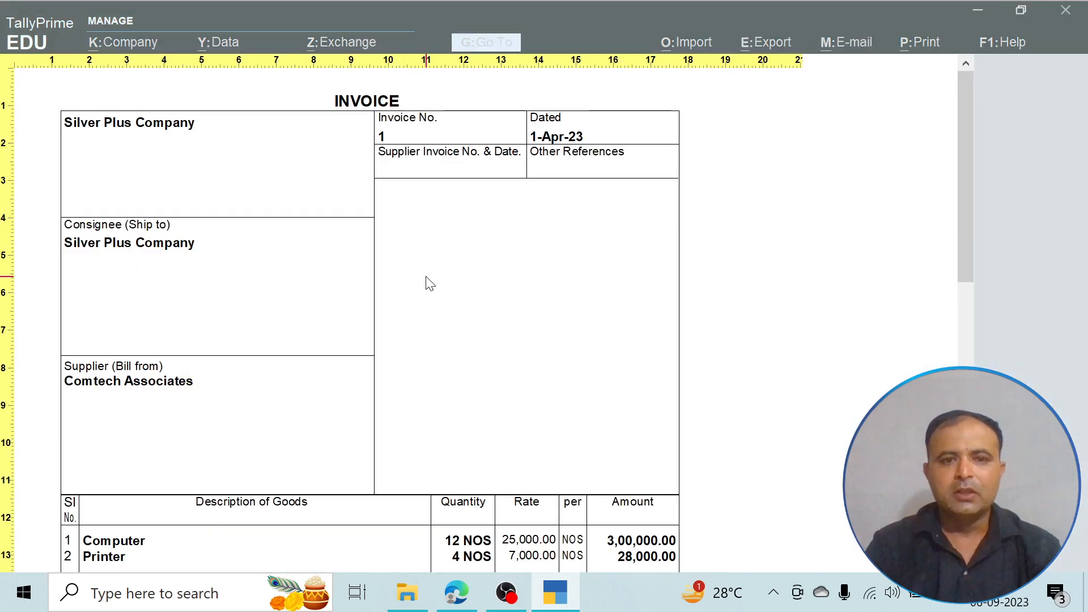
scroll(425, 282, "down", 5)
scroll(429, 282, "down", 4)
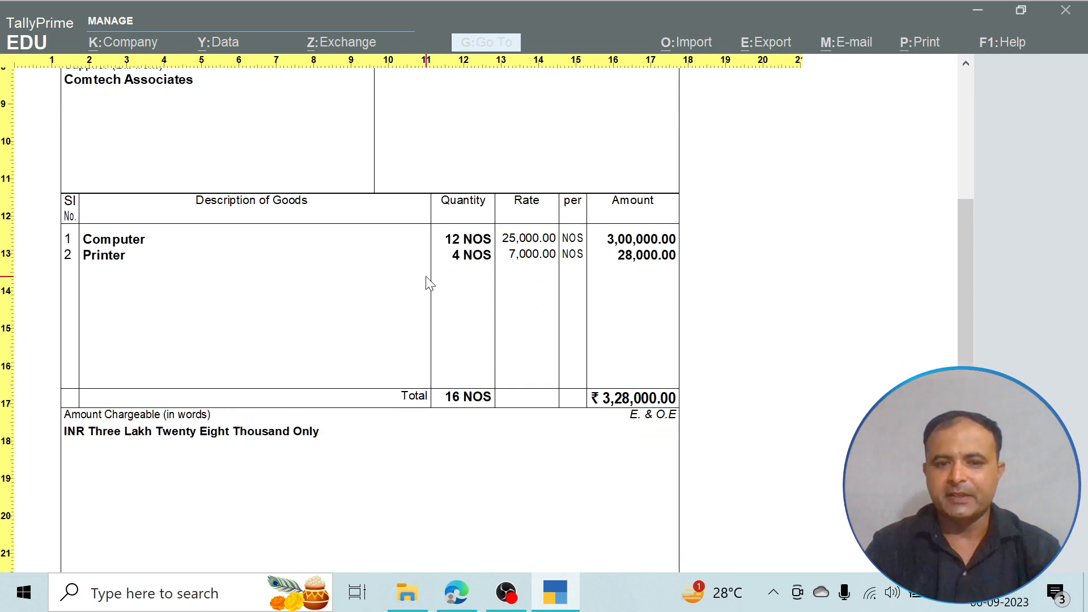
key("Escape")
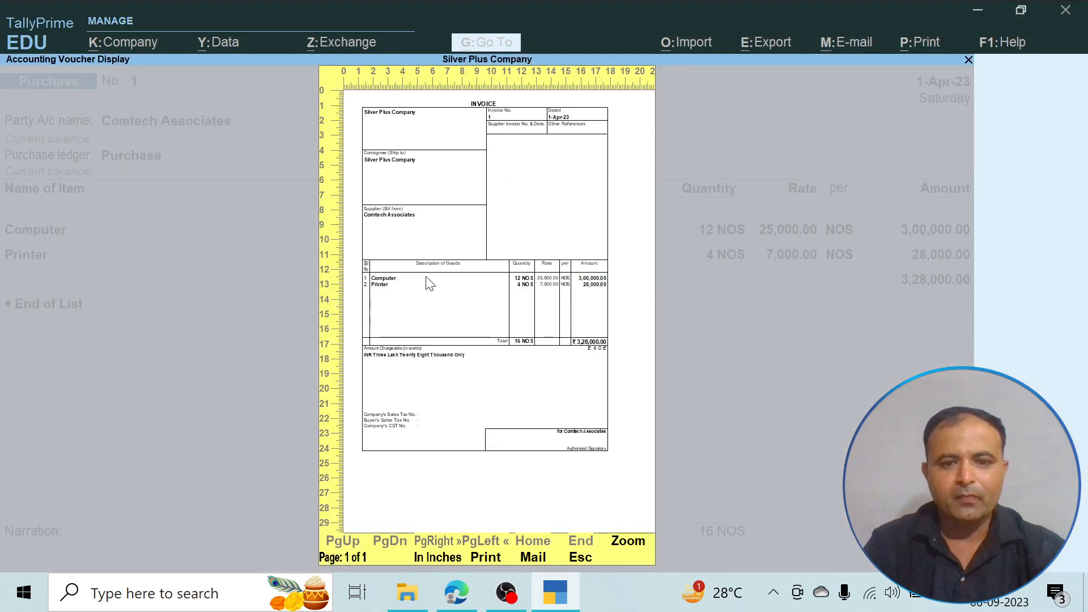
key("Escape")
key("Escape")
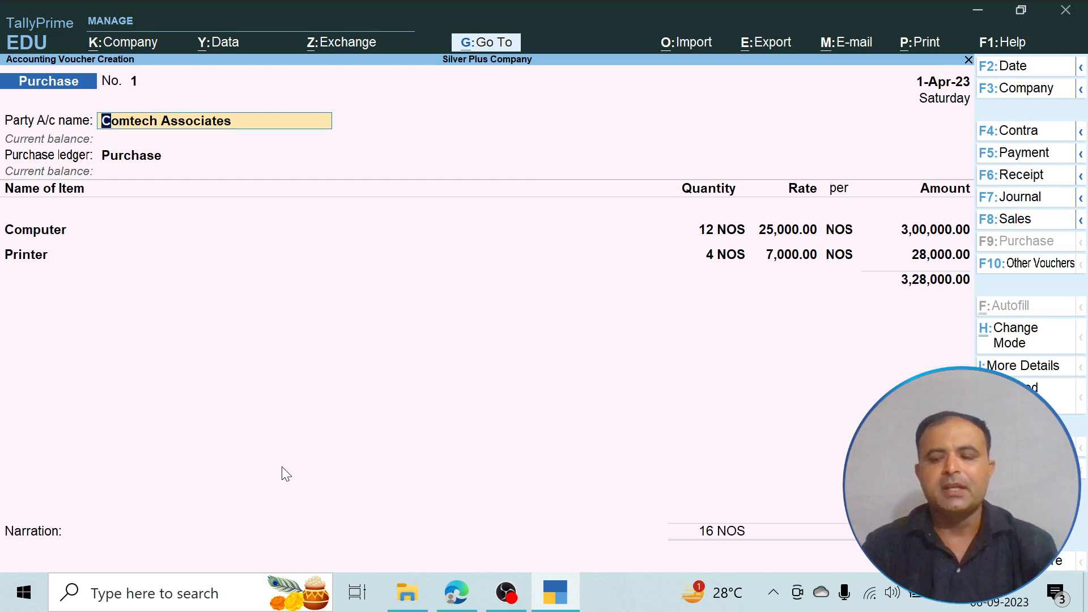
- Save the Comtech Associates purchase voucher without a narration and switch to the PDF for the next transaction
key("Return")
key("Return")
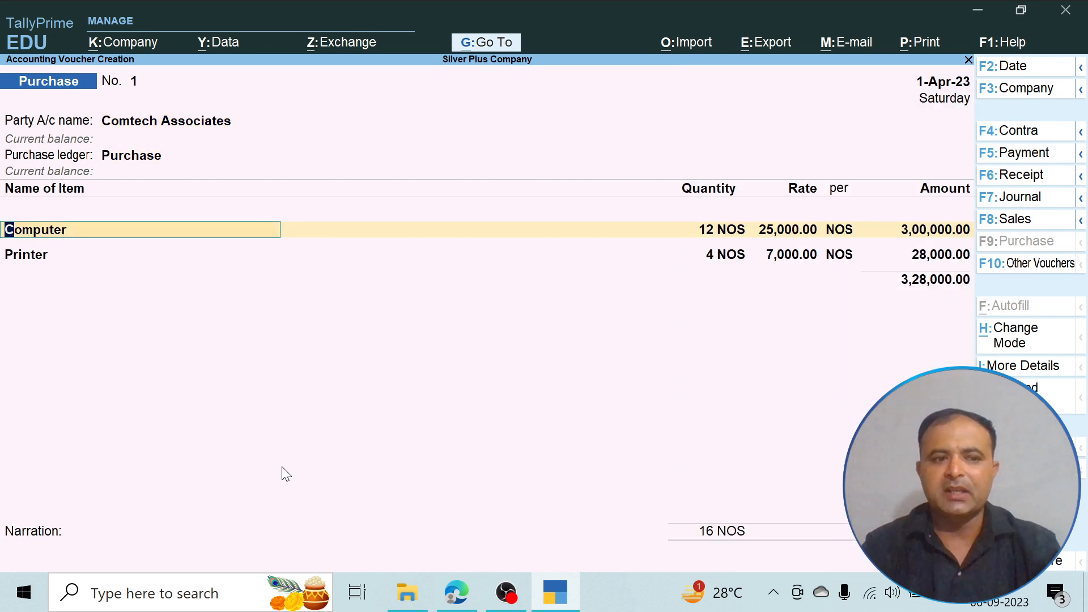
key("ctrl")
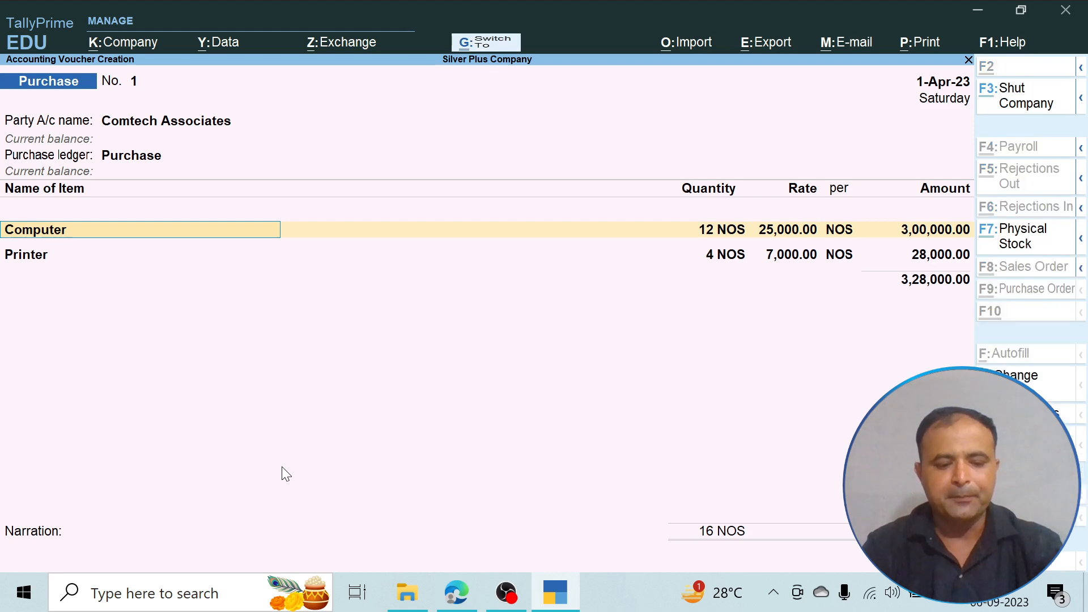
key("ctrl+a")
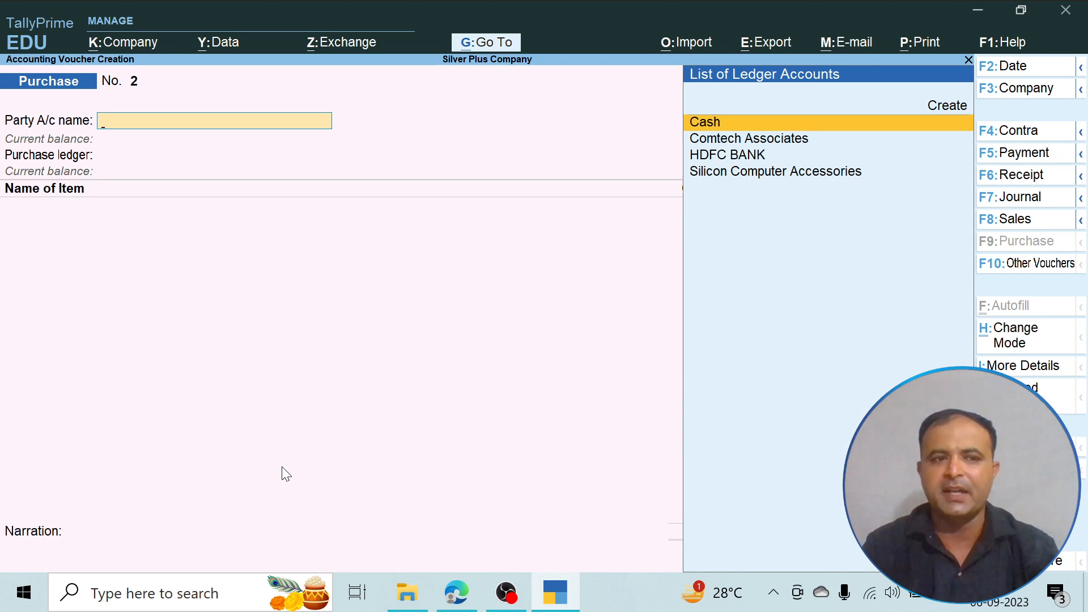
key("alt+Tab")
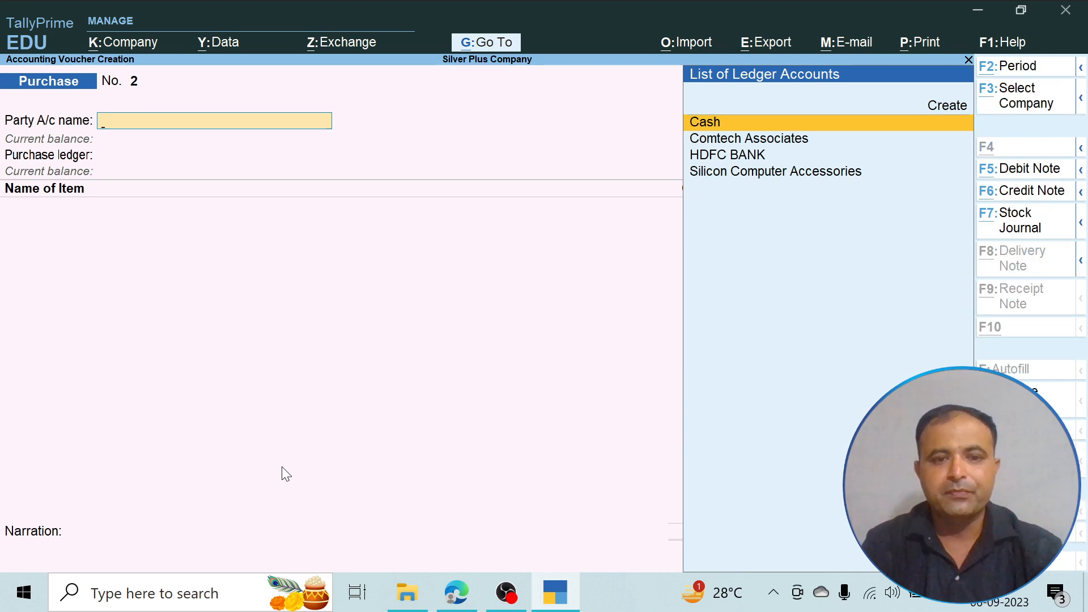
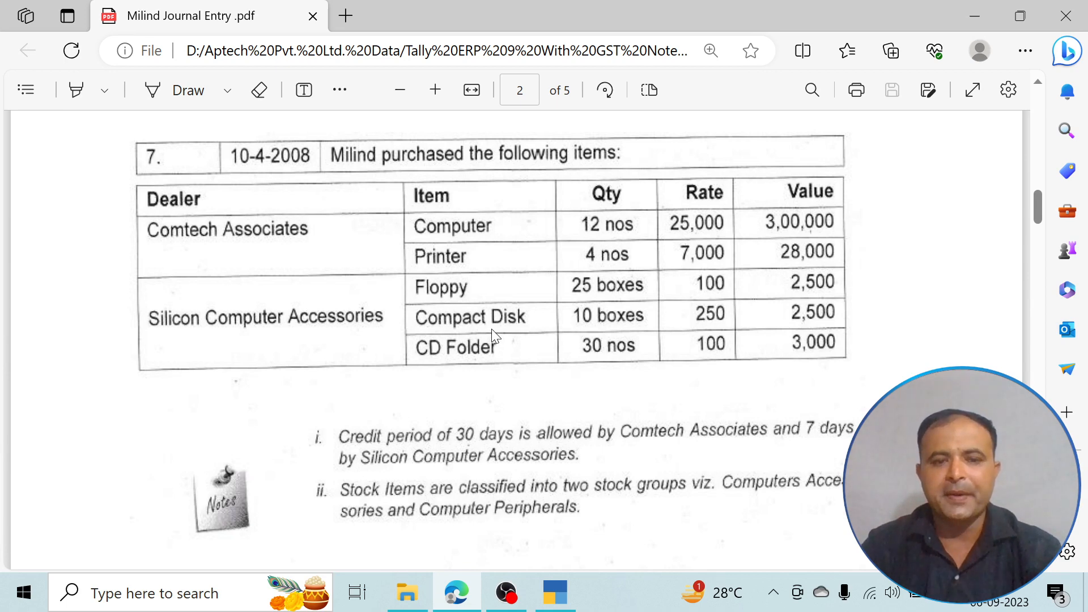
- Switch back to TallyPrime, leave voucher entry and open a blank stock item creation form
key("alt+Tab")
key("Escape")
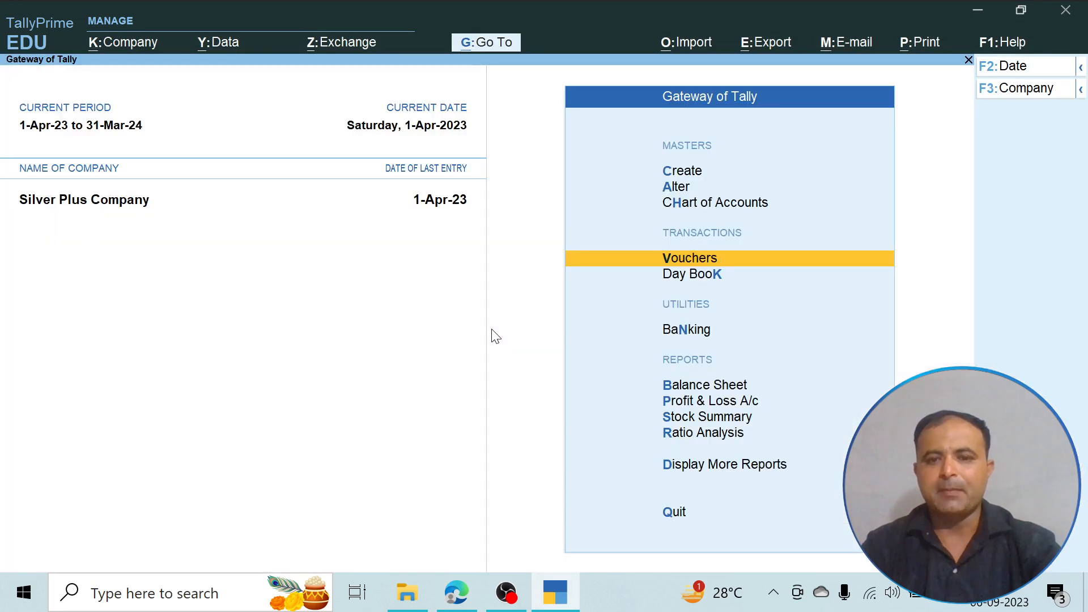
key("Up")
key("Up")
key("Up")
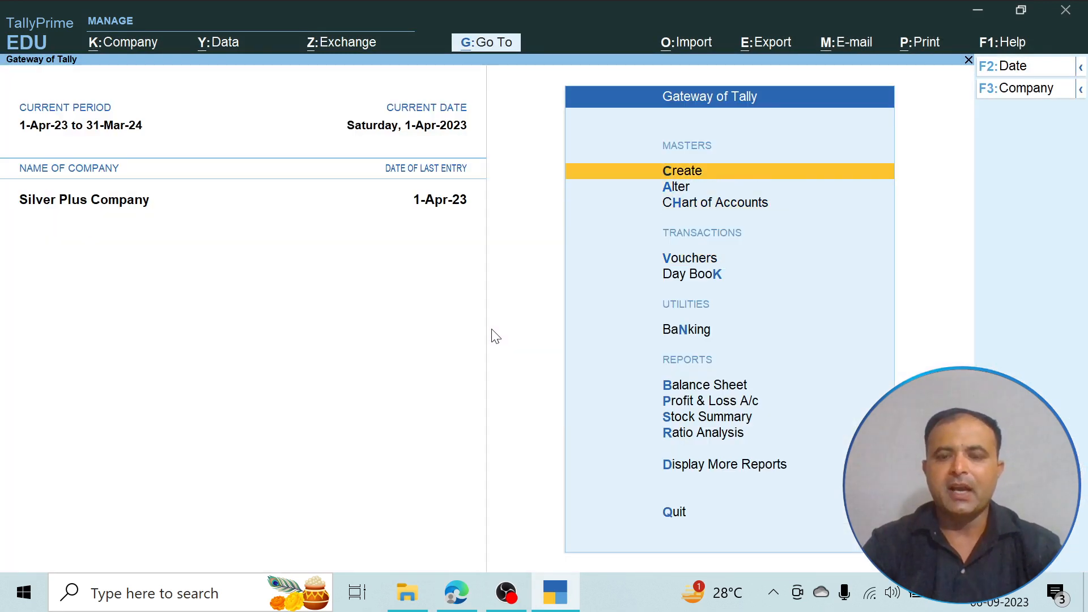
key("Return")
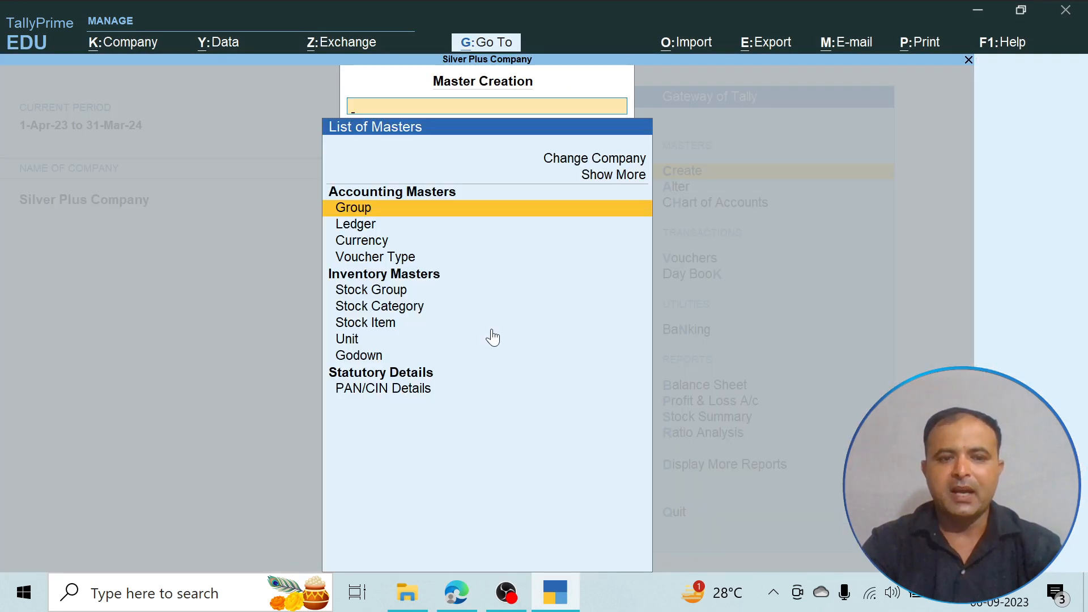
key("Down")
key("Down")
key("Down")
key("Down")
key("Down")
key("Down")
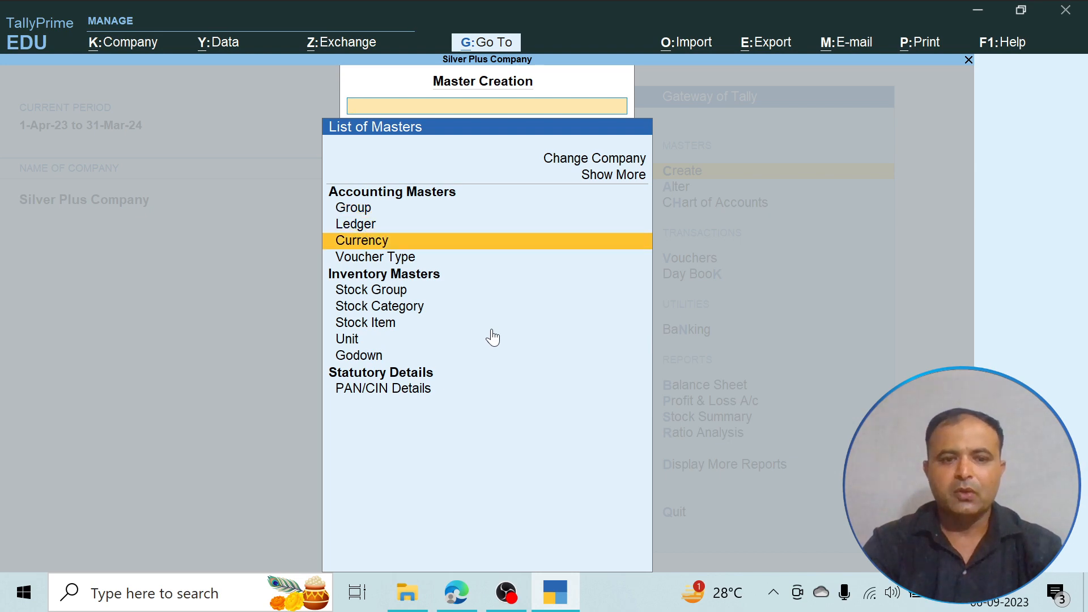
key("Return")
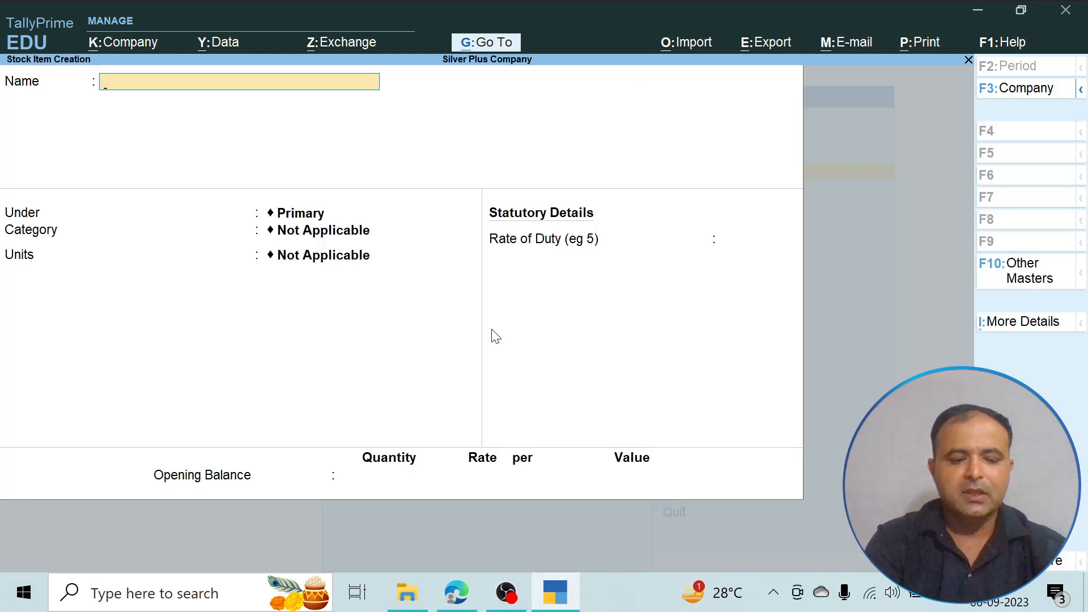
- Name the new stock item Floopy and place it under the Computer Accessories group
key("alt+Tab")
key("alt+Tab")
type("F")
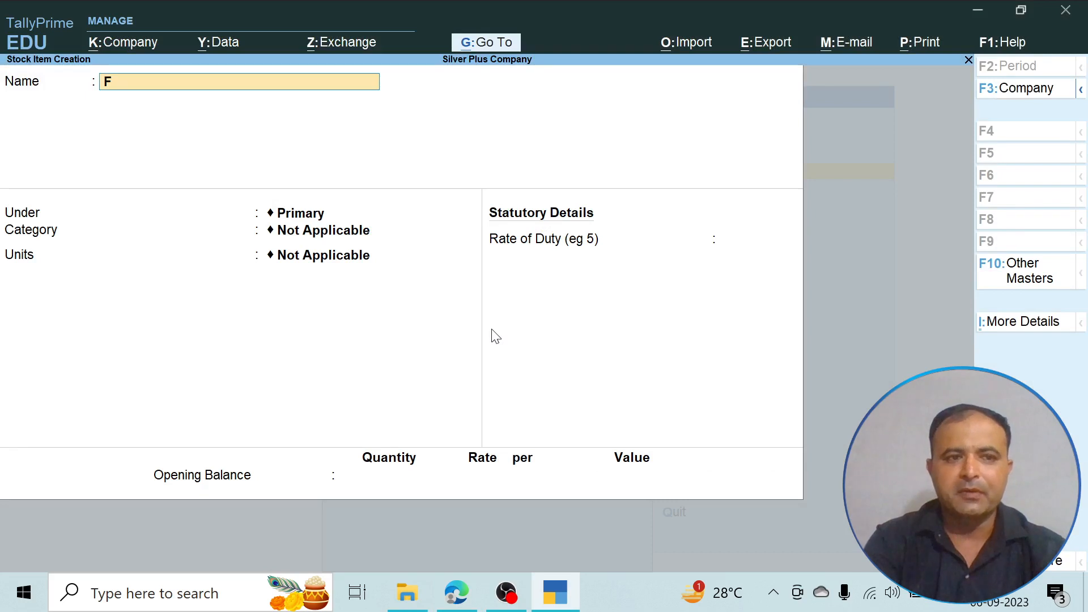
type("loopy")
key("Return")
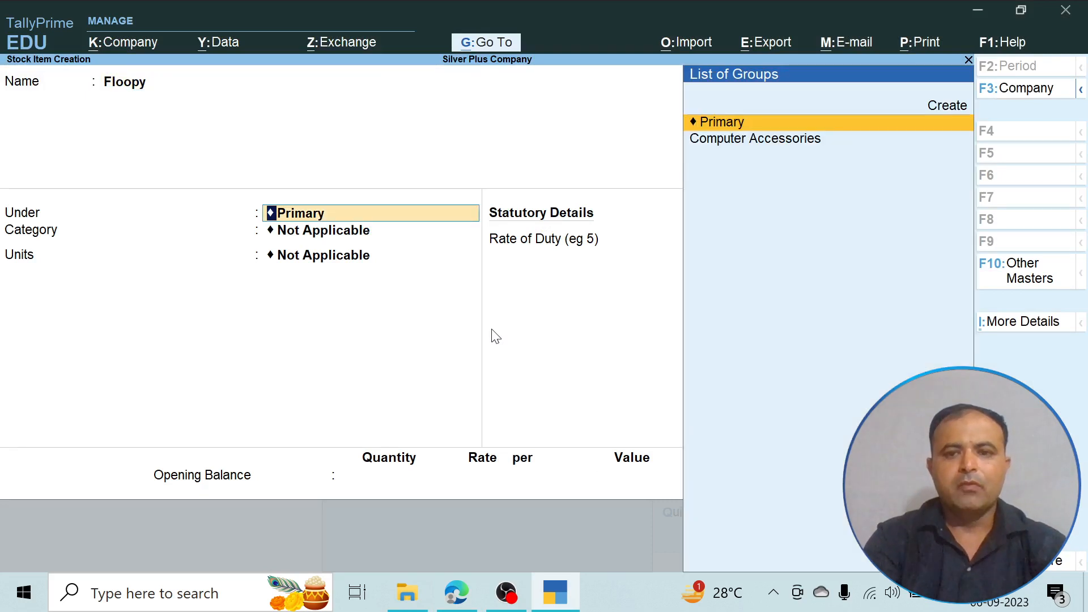
key("Down")
key("Return")
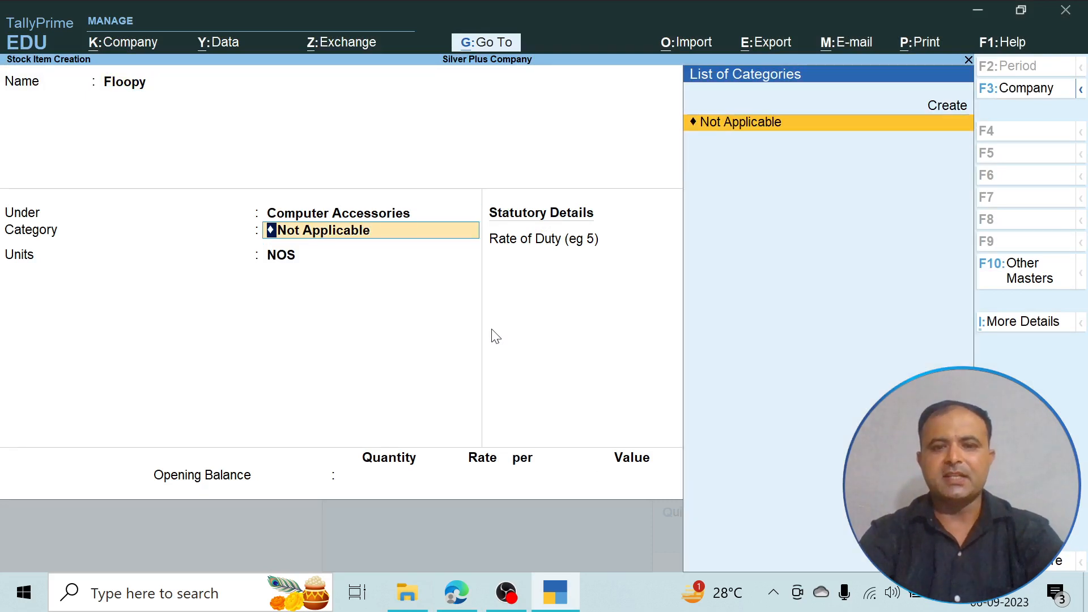
- Check the item's unit in the PDF, set its units to Box without a category, and save the stock item
key("Return")
key("Up")
key("alt+Tab")
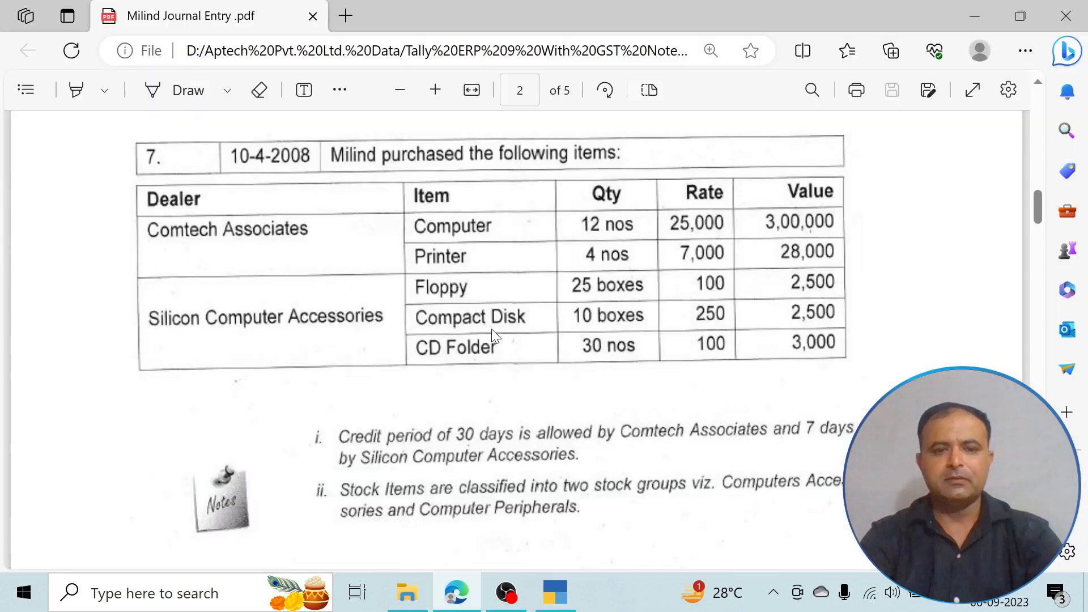
key("alt+Tab")
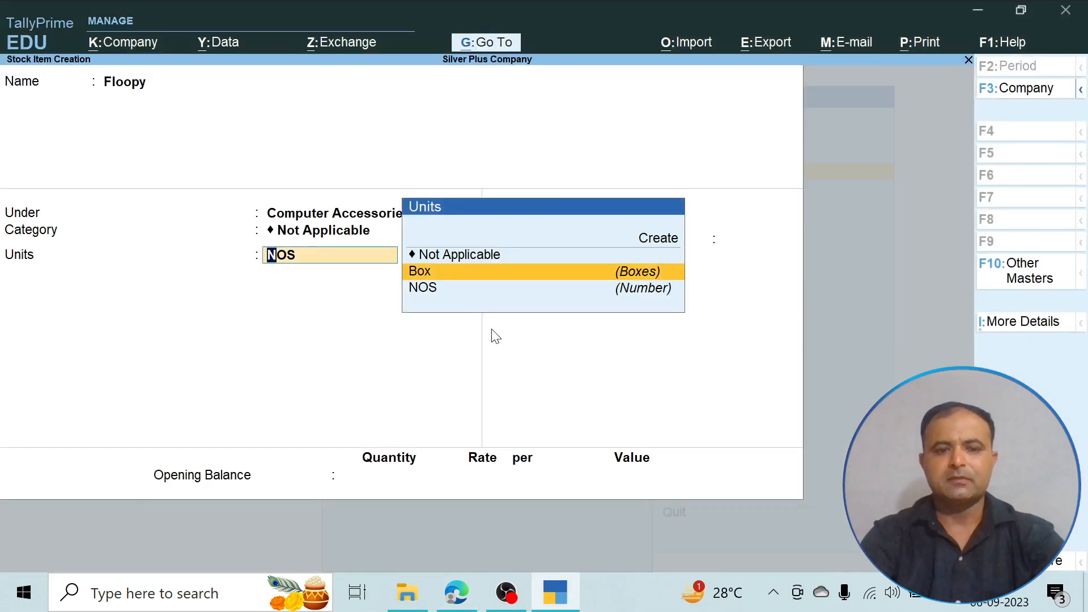
key("Return")
key("Return")
key("Return")
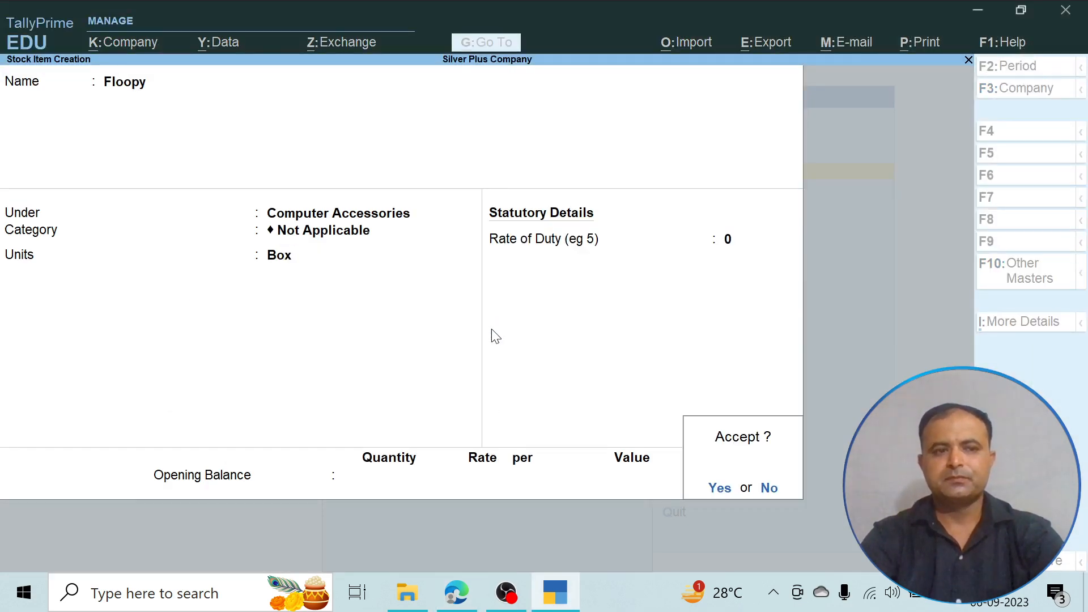
key("Return")
- Check the item's spelling in the PDF, leave stock item creation and open the Floopy stock item for alteration
key("alt+Tab")
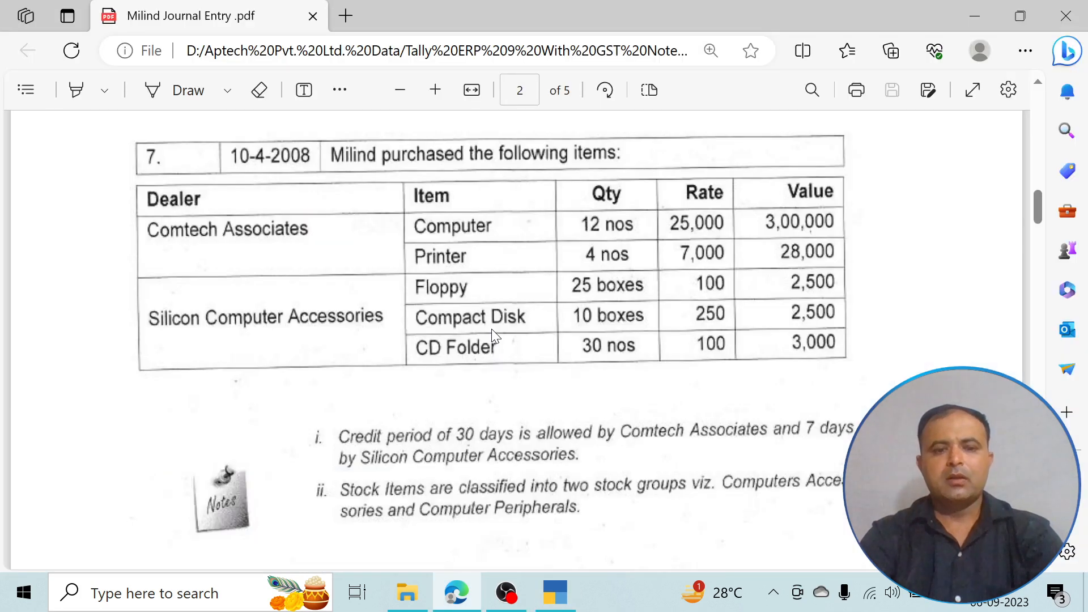
key("alt+Tab")
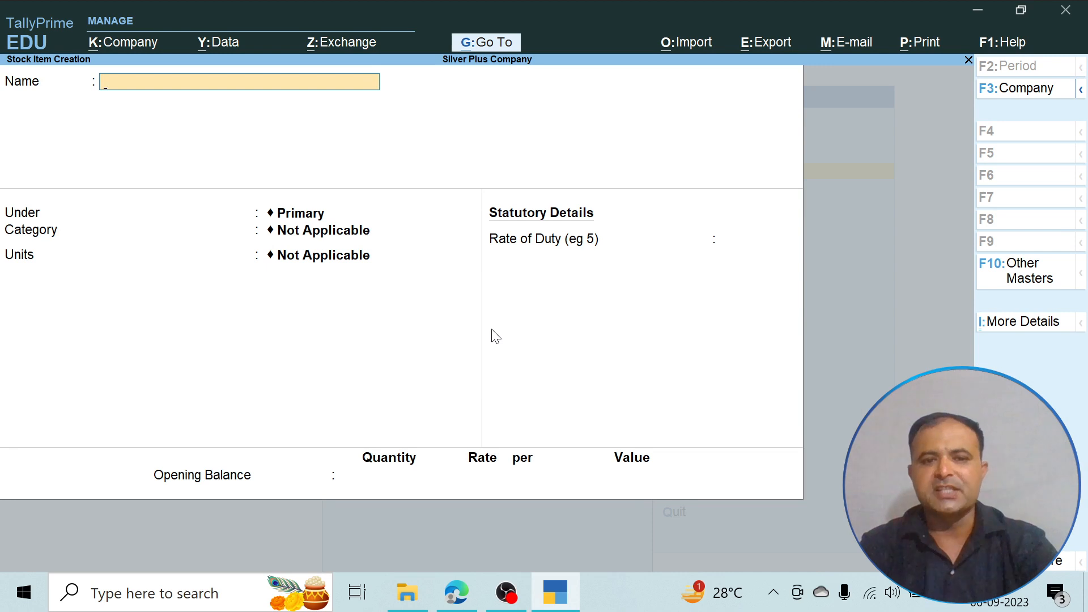
key("Escape")
key("Return")
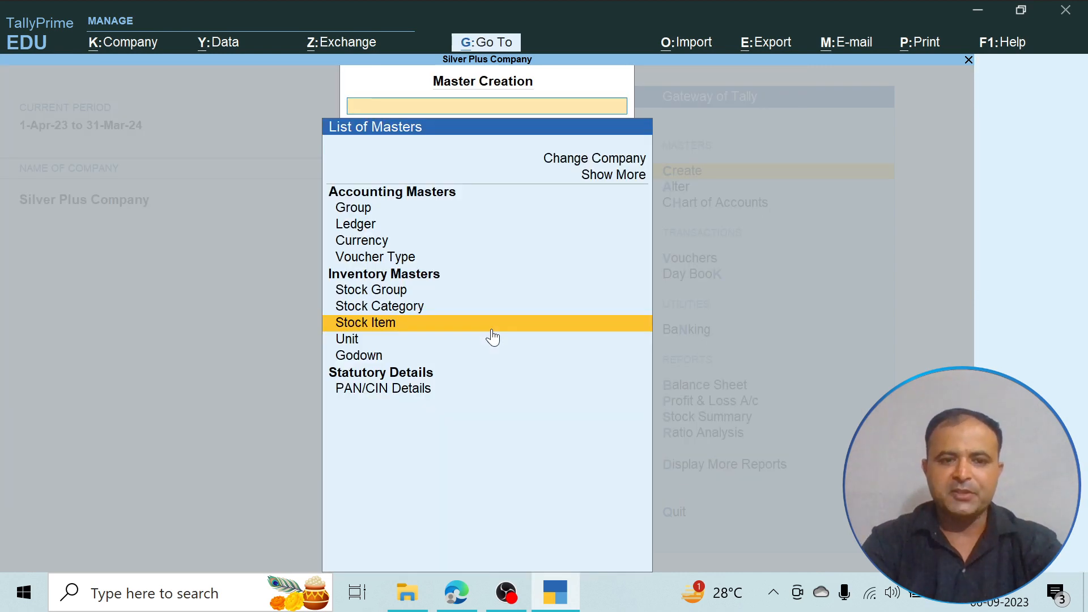
key("Escape")
key("Down")
key("Return")
key("Down")
key("Down")
key("Down")
key("Down")
key("Down")
key("Down")
key("Down")
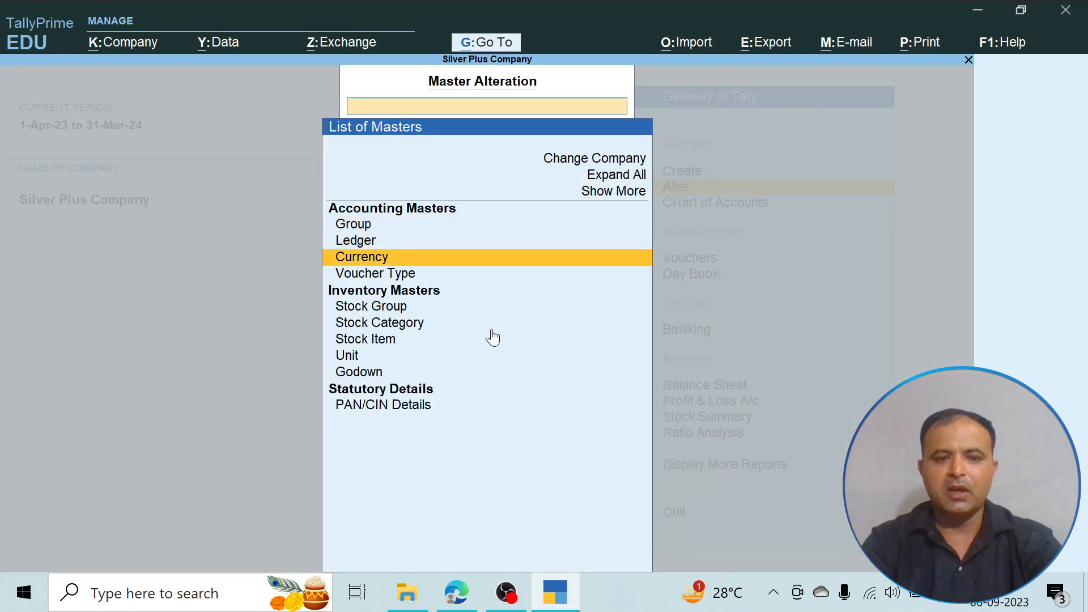
key("Return")
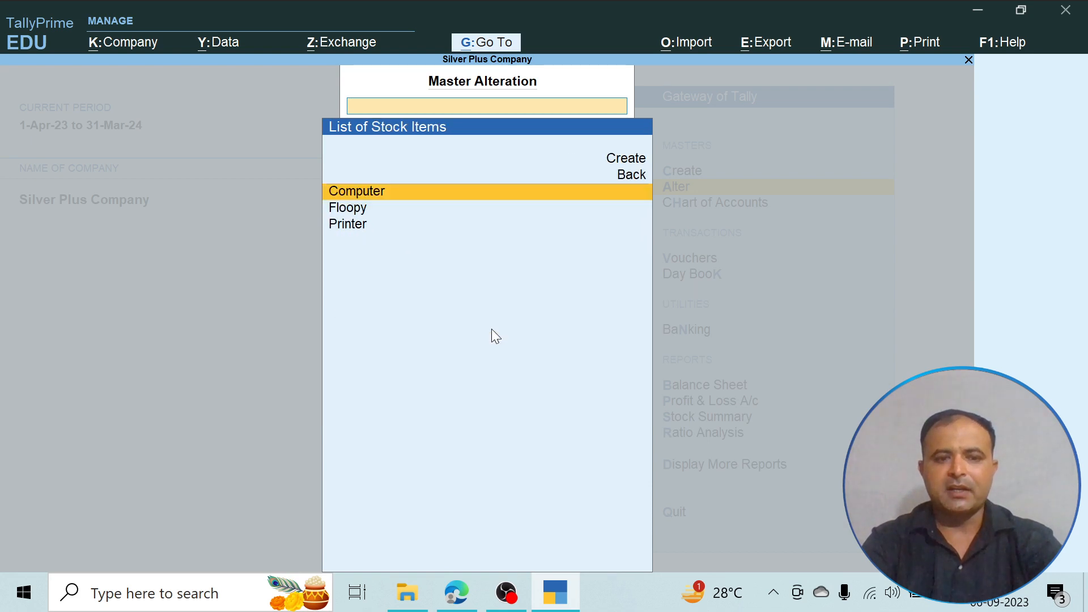
key("Down")
key("Return")
- Correct the stock item's name to Floppy, keep its other settings, save it and return to the Gateway of Tally
type("Fl")
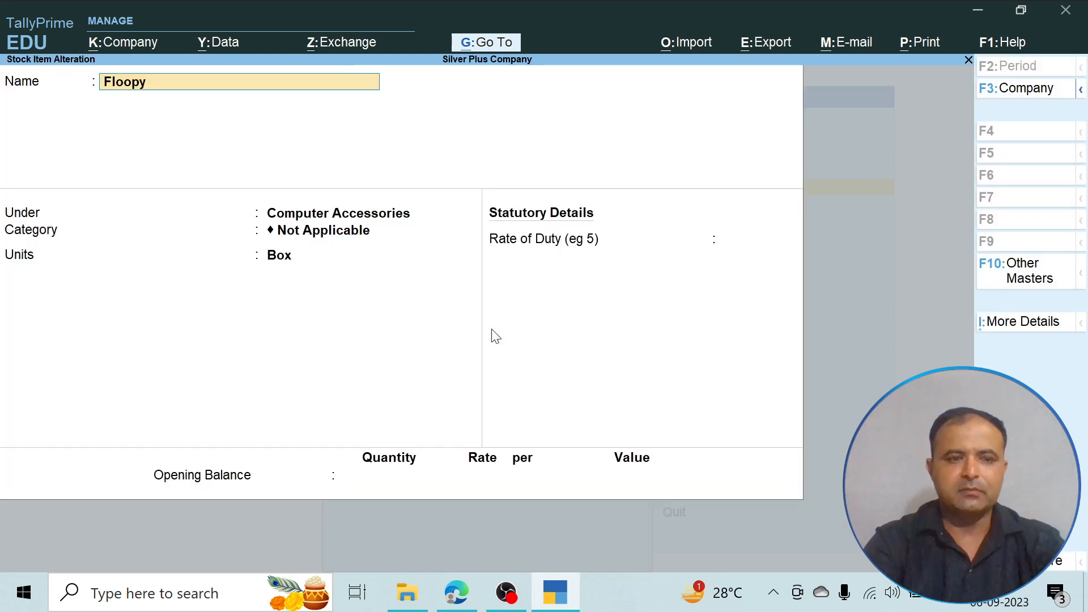
type("oppu")
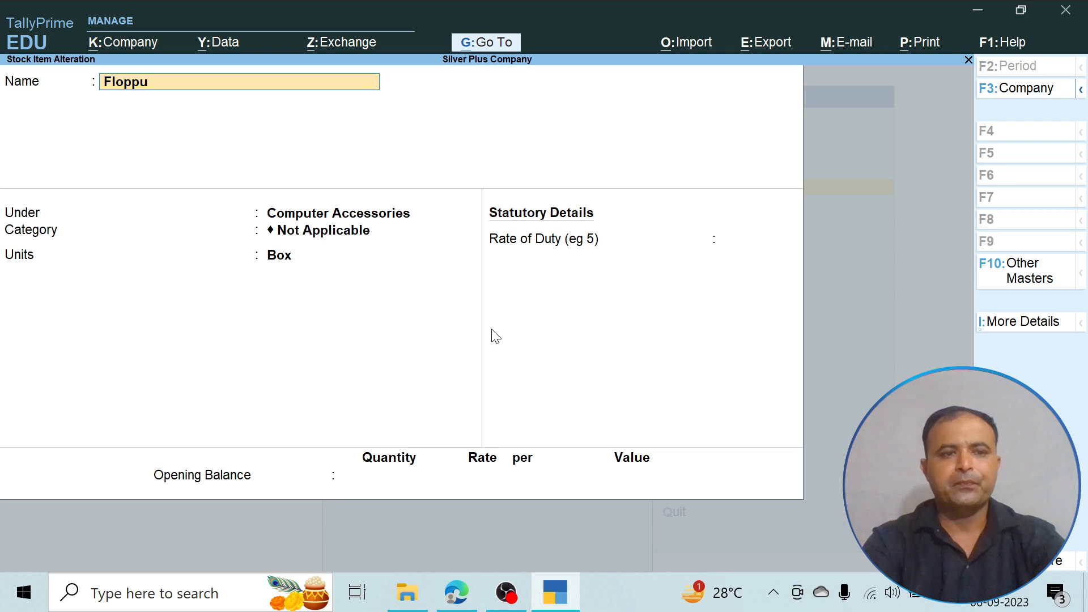
key("BackSpace")
type("y")
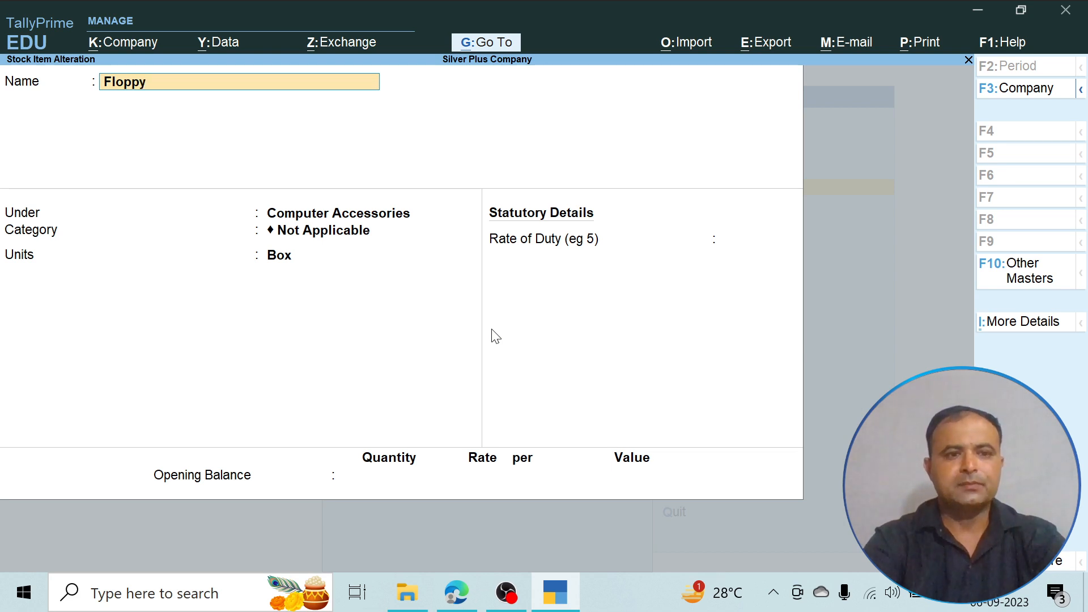
key("Return")
key("Return")
key("Return")
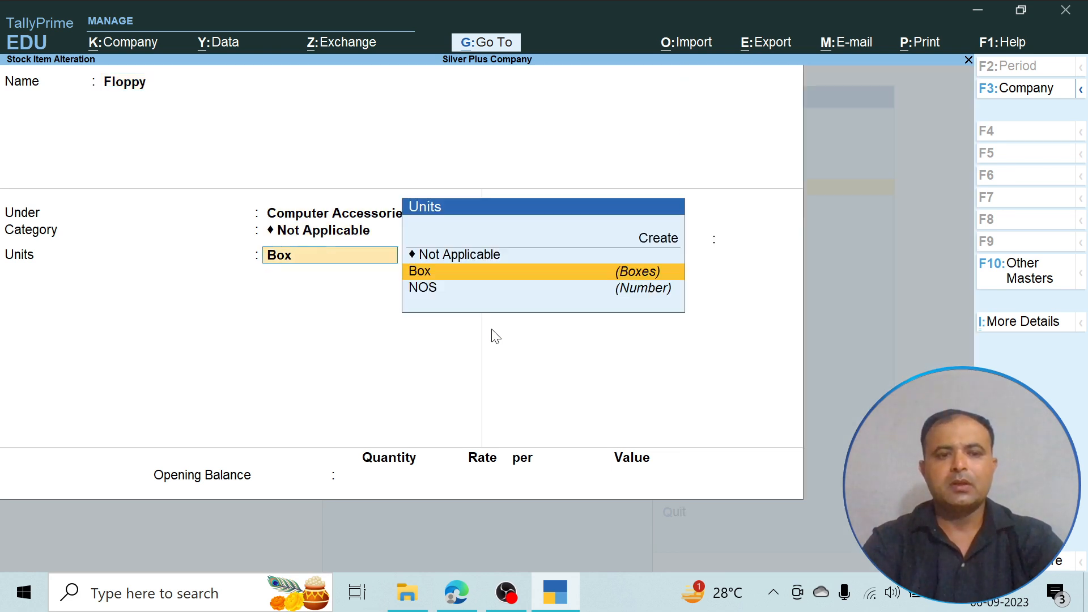
key("Return")
key("Return")
key("Return")
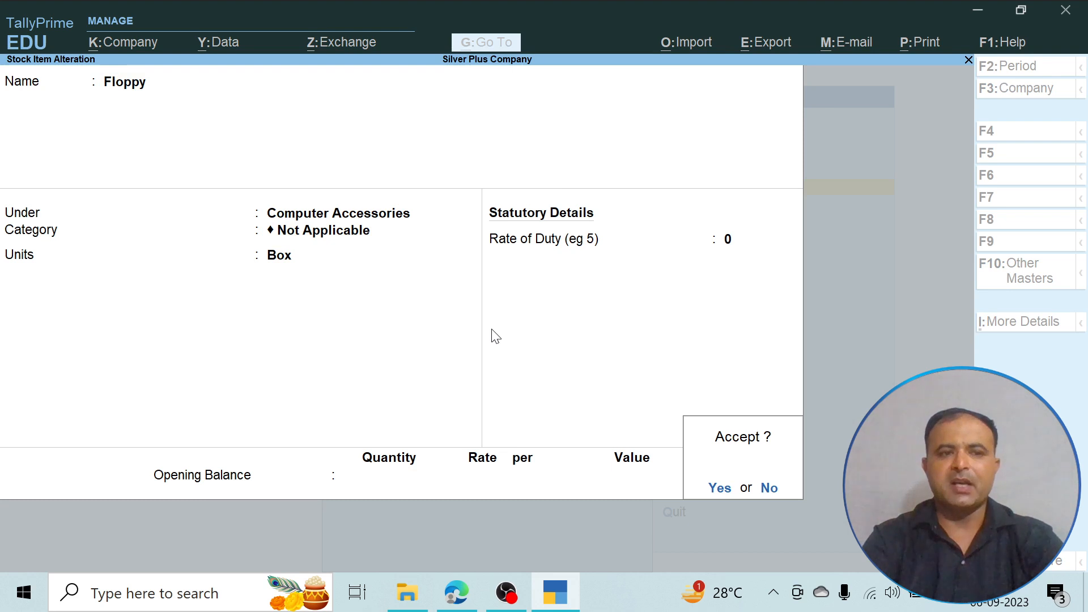
key("Return")
key("Escape")
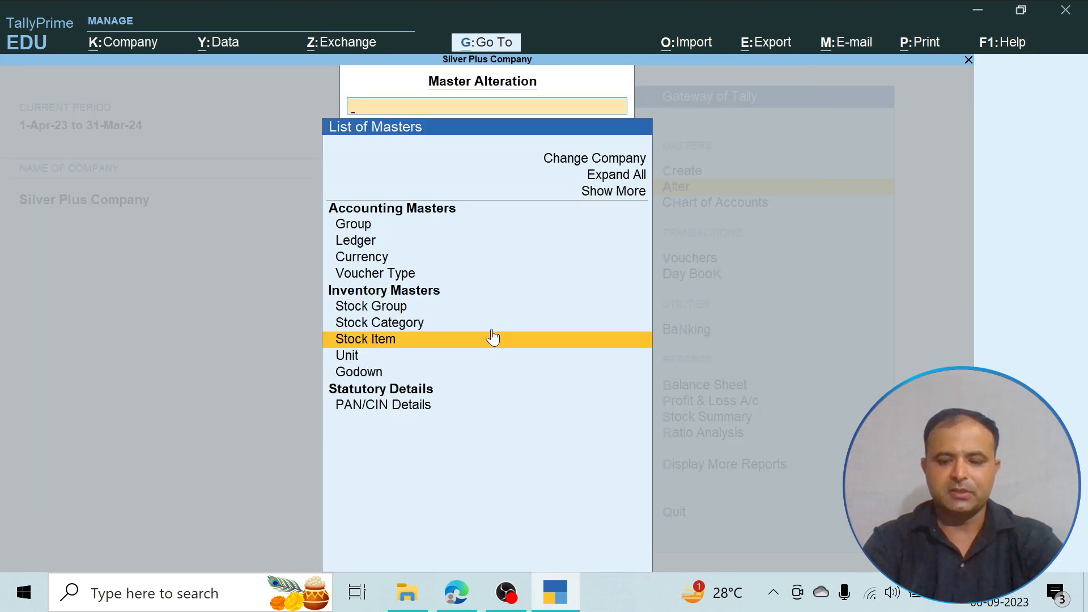
key("Escape")
- Open a blank stock item creation form and look up the next purchased item in the PDF
key("Down")
key("Up")
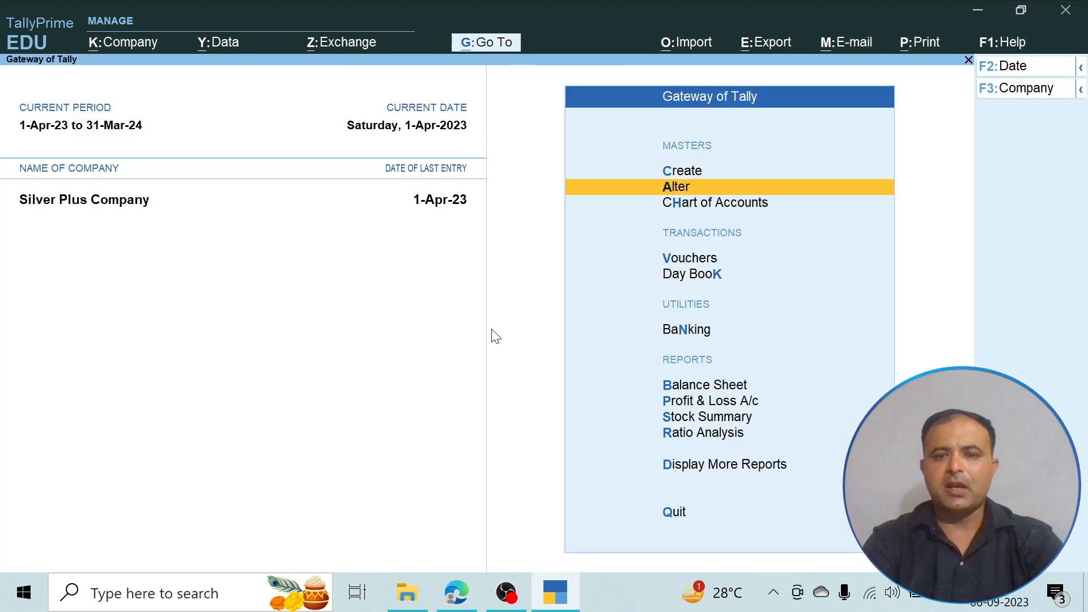
key("Up")
key("Return")
key("Down")
key("Down")
key("Down")
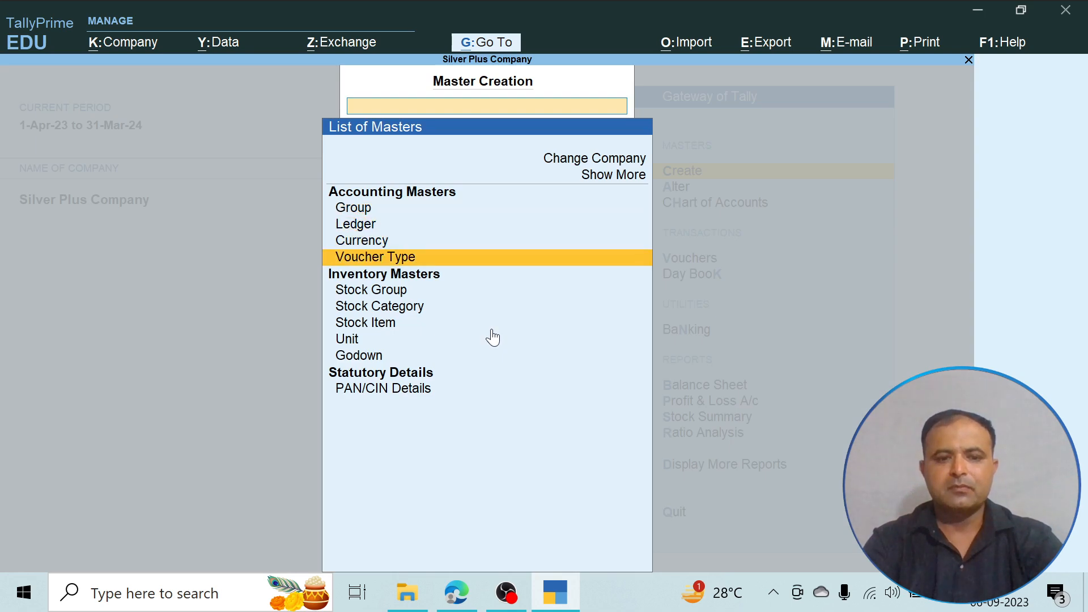
key("Down")
key("Down")
key("Down")
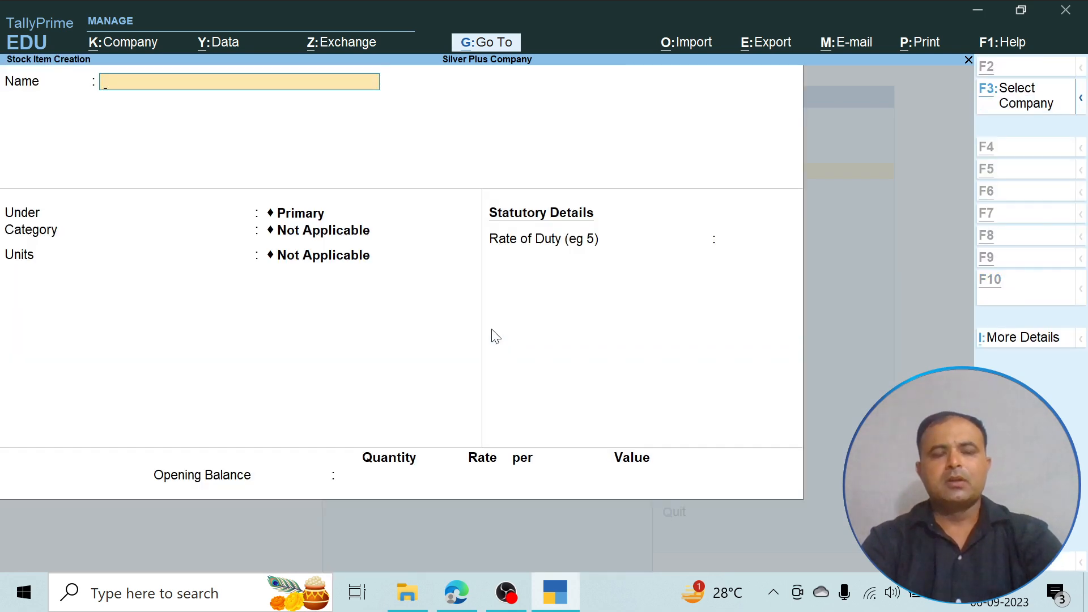
key("alt+Tab")
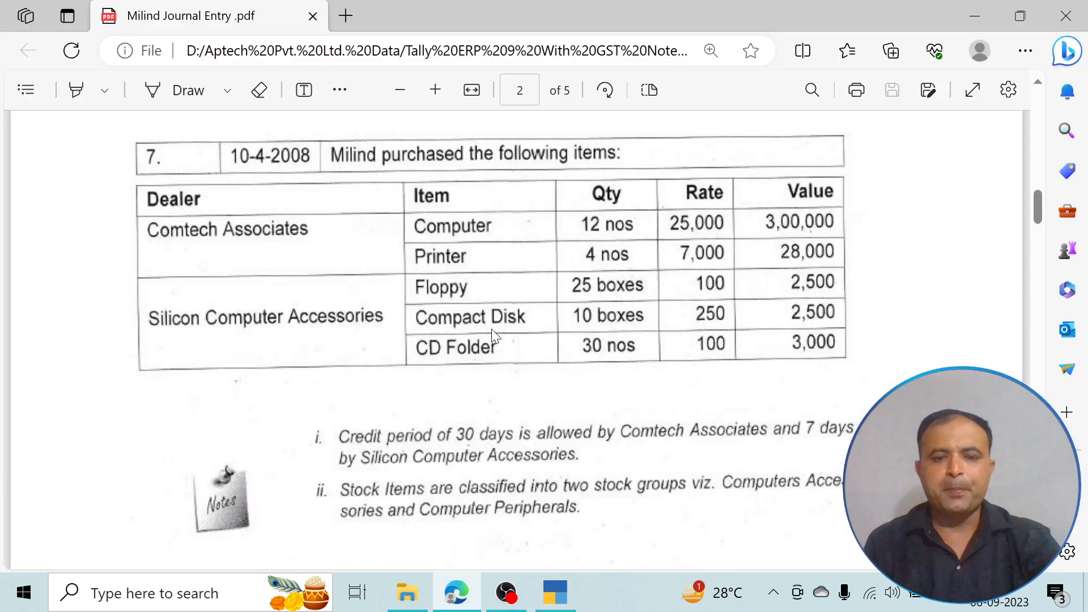
key("alt+Tab")
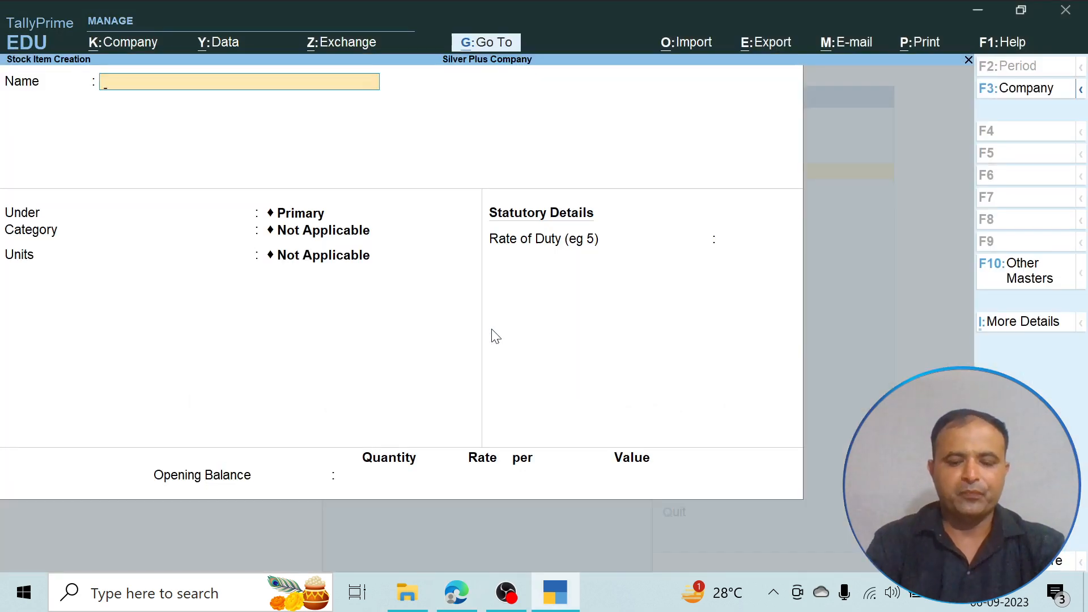
- Name the new stock item Compact Disk and place it under the Computer Accessories group
type("Compac")
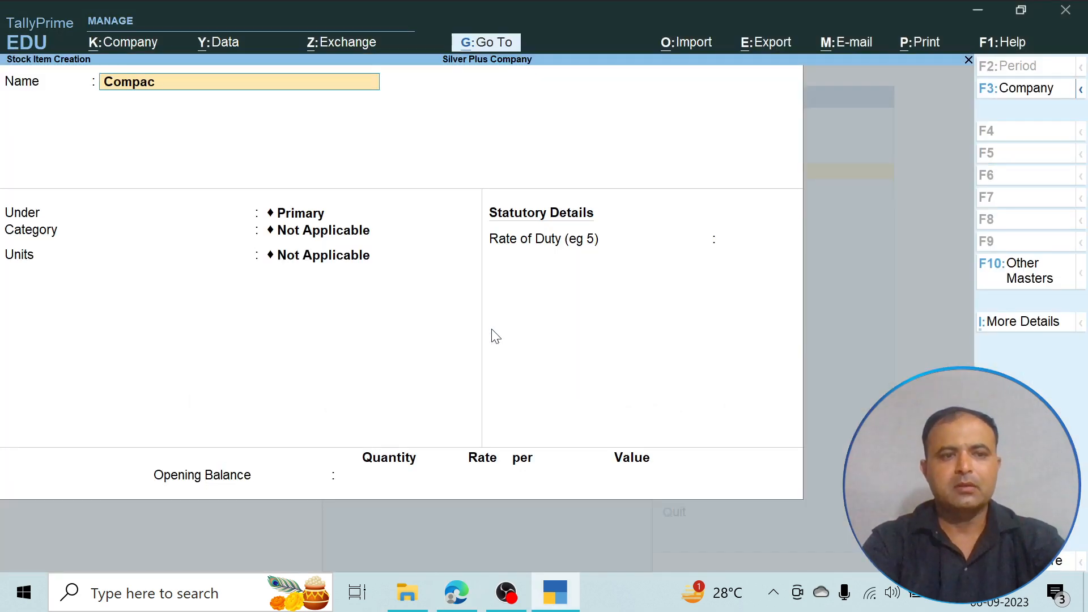
type("t Disk")
key("Return")
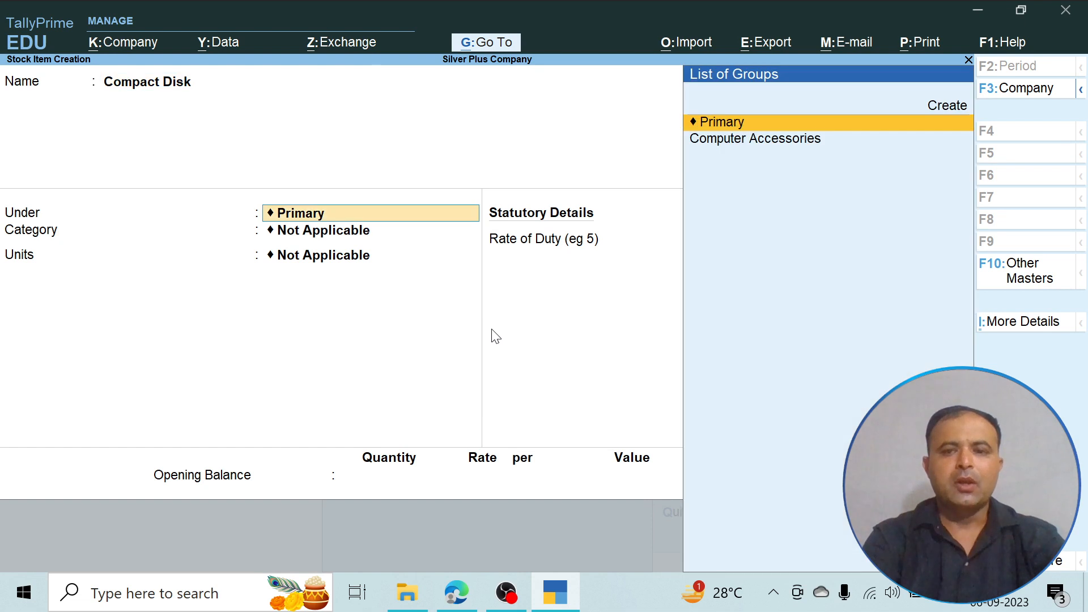
key("Return")
key("BackSpace")
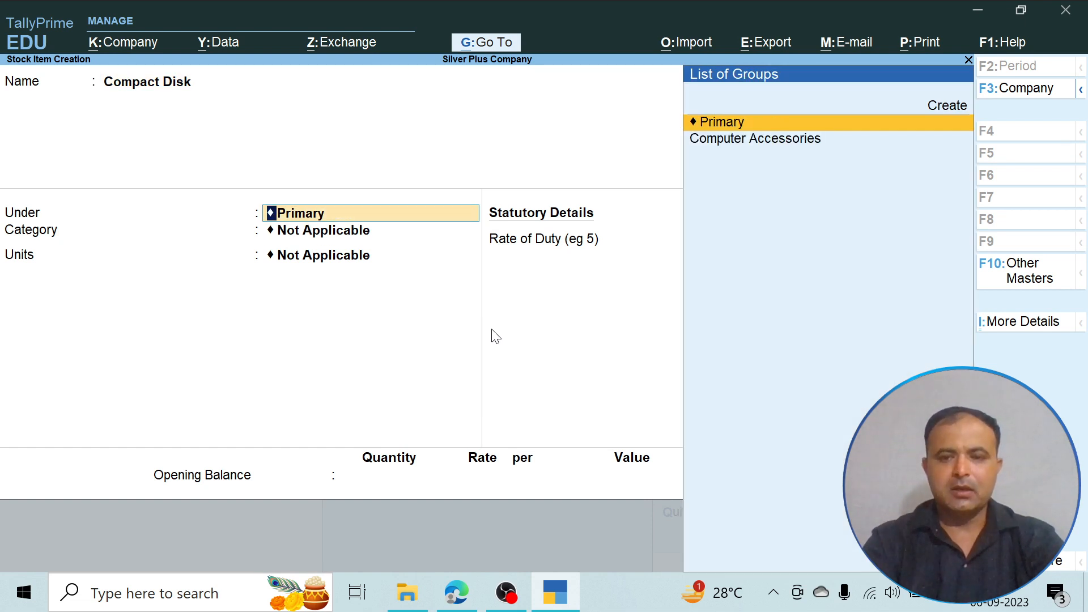
key("Down")
key("Return")
- Set Compact Disk's units to Box without a category or duty rate, and save the stock item
key("Return")
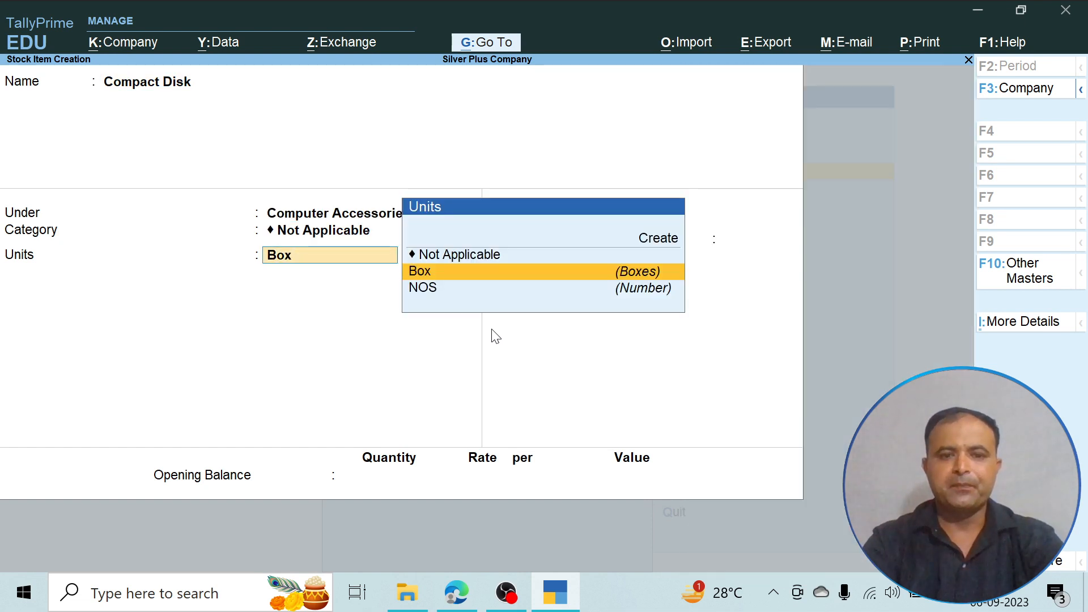
key("Down")
key("Up")
key("Return")
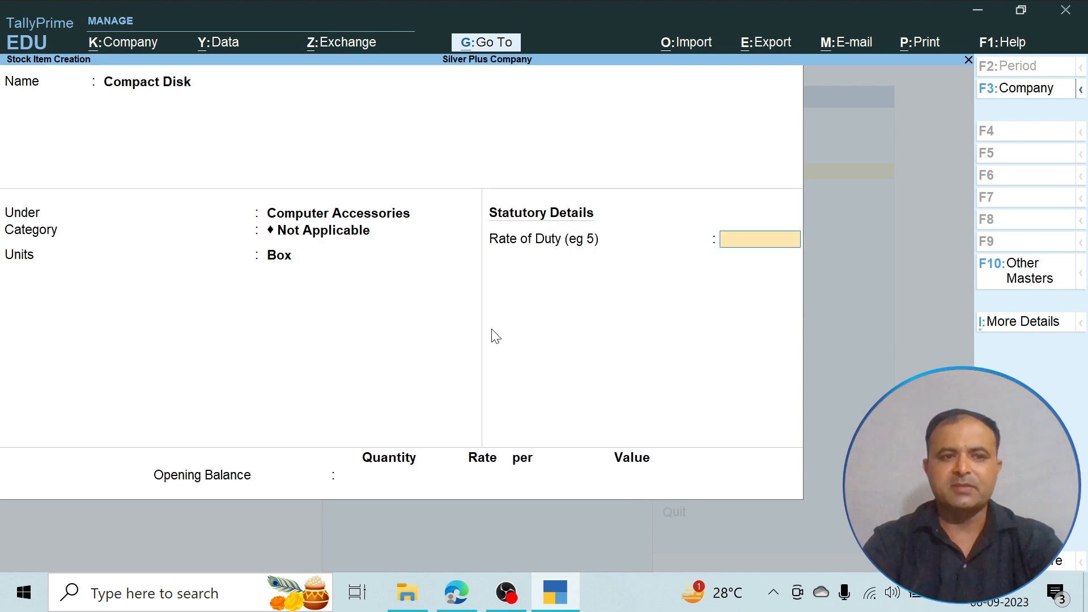
key("Return")
key("Return")
key("Return")
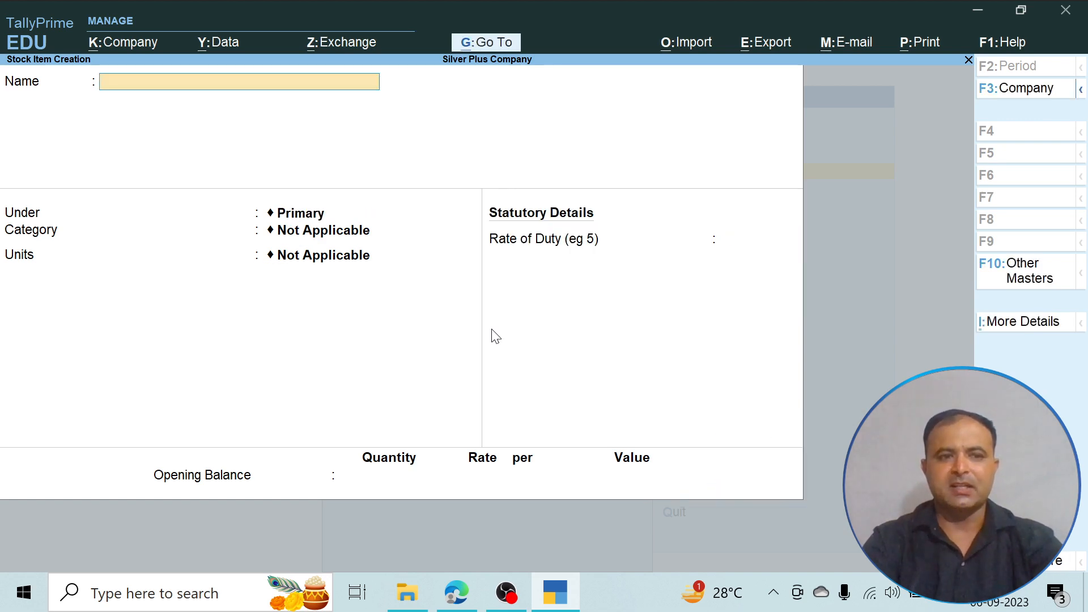
- Look up the next purchased item in the PDF, name the stock item CD Folder and place it under Computer Accessories
key("alt+Tab")
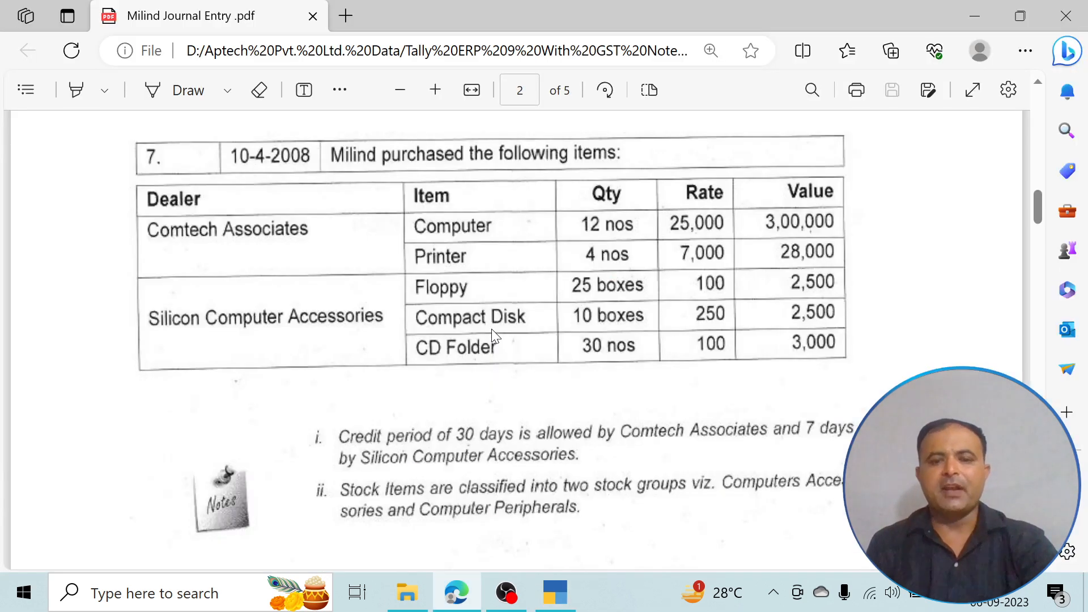
key("alt+Tab")
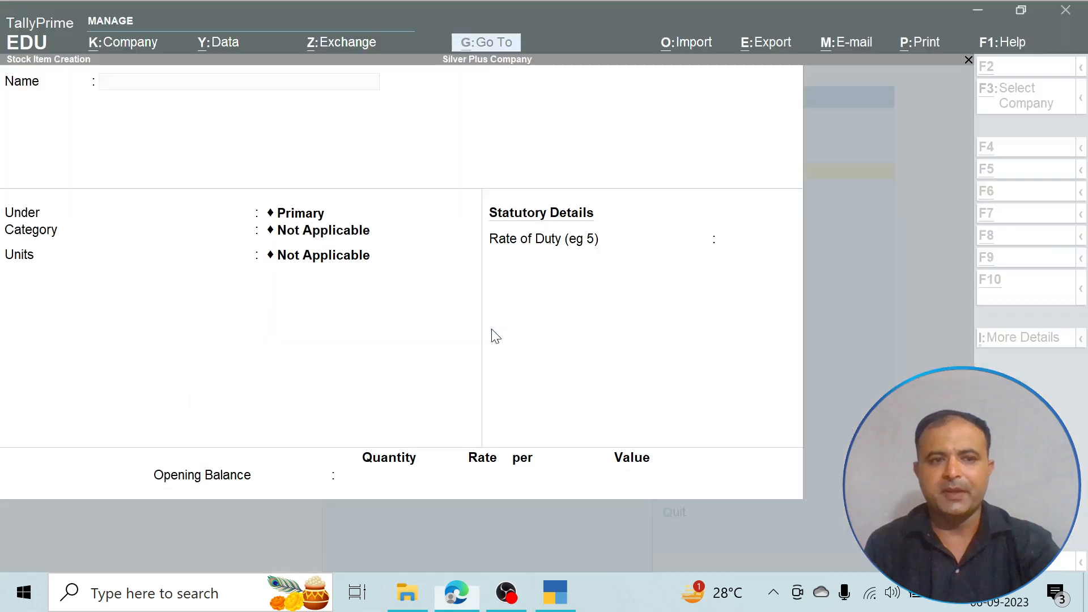
type("CD Folder")
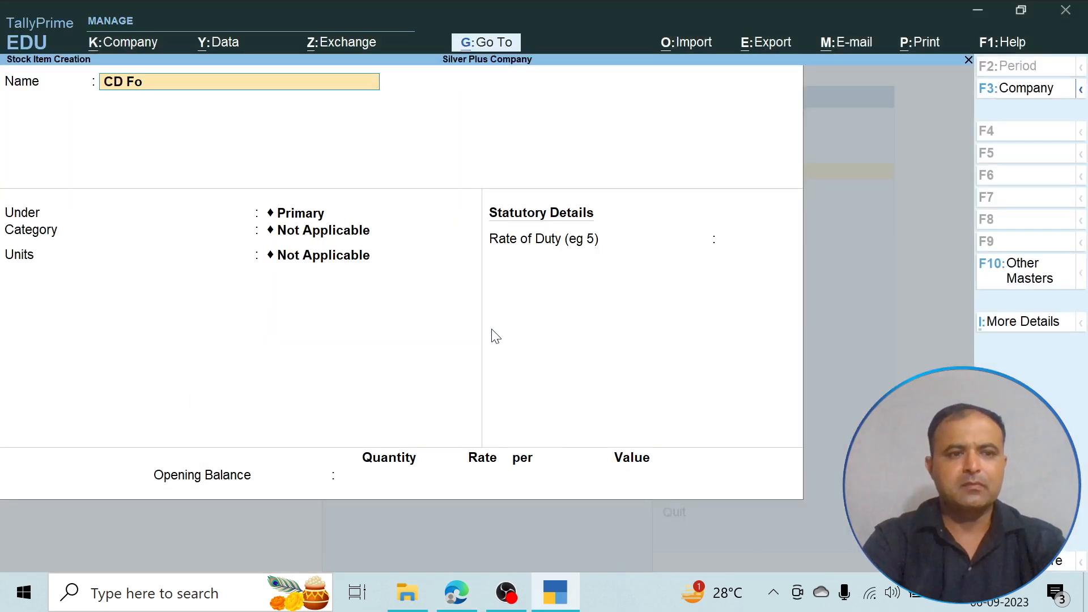
key("Return")
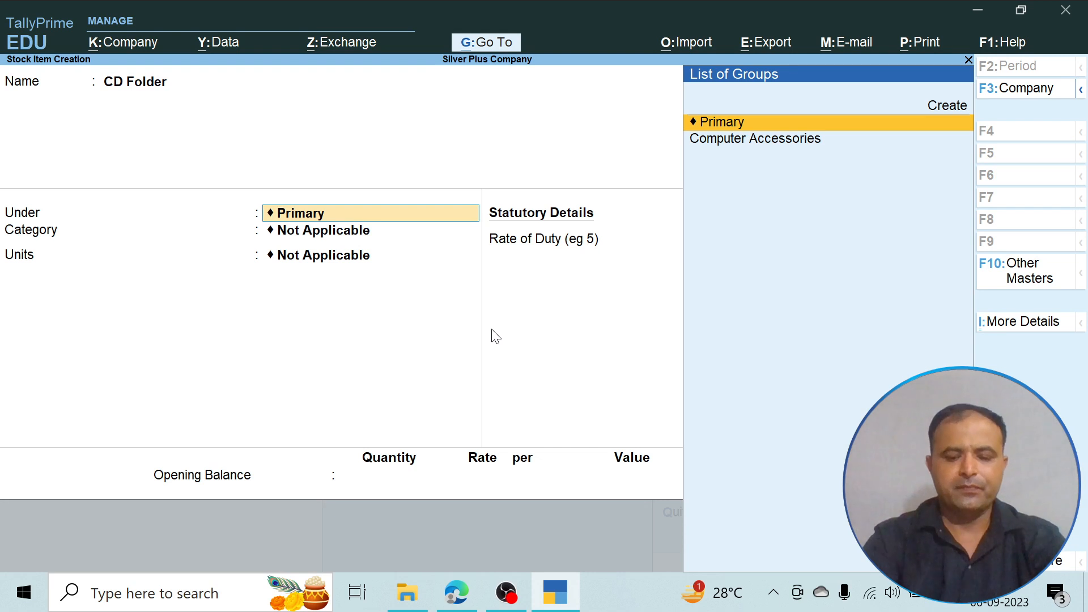
key("Down")
key("Return")
- Set CD Folder's units to NOS without a category, duty rate or opening balance, and save the stock item
key("Return")
key("Down")
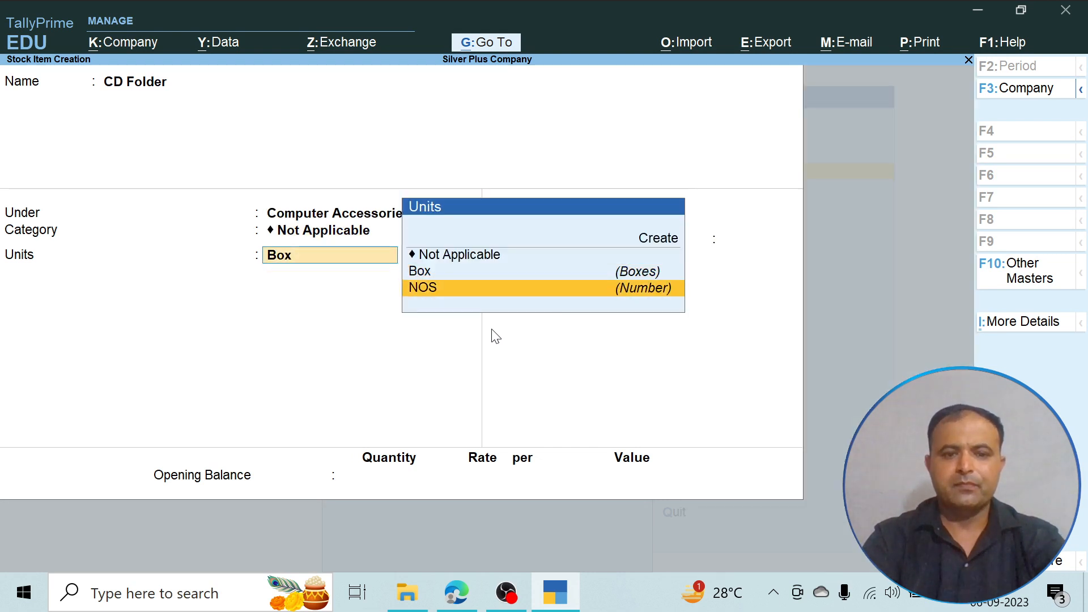
key("Return")
key("Return")
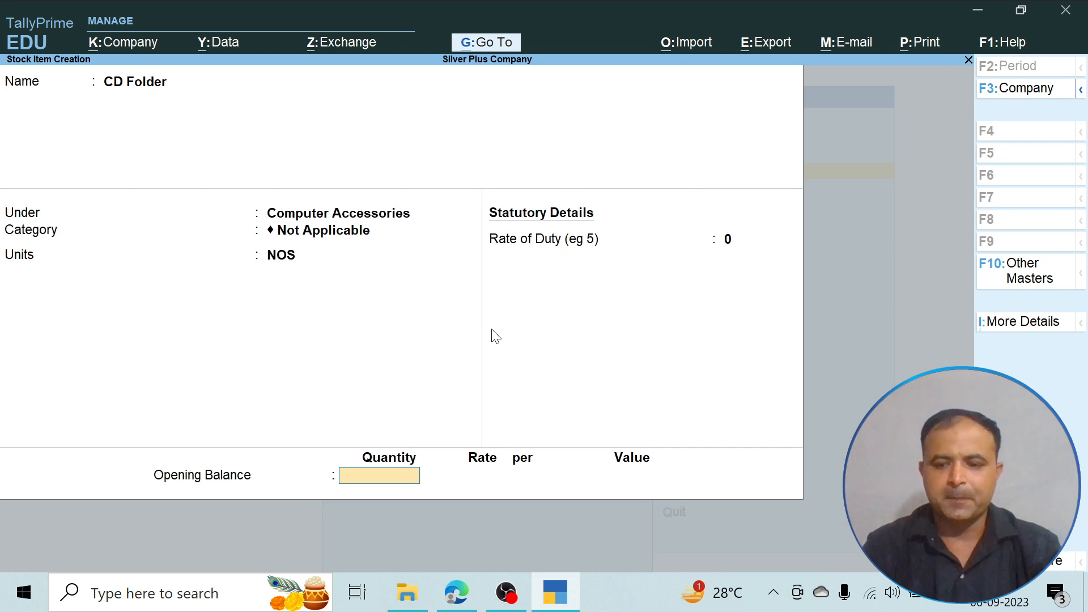
key("Return")
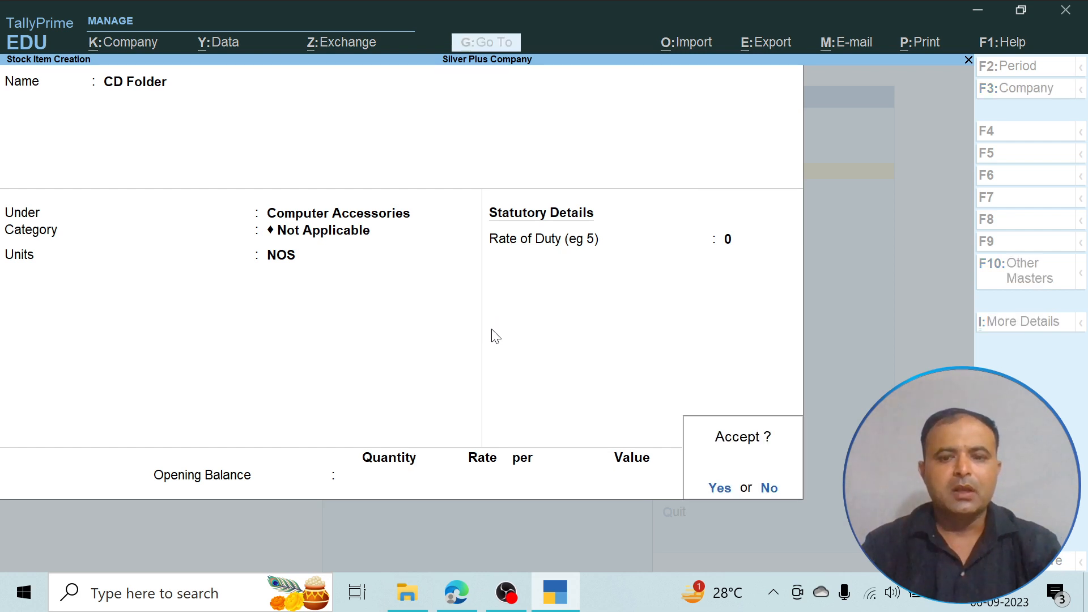
key("Return")
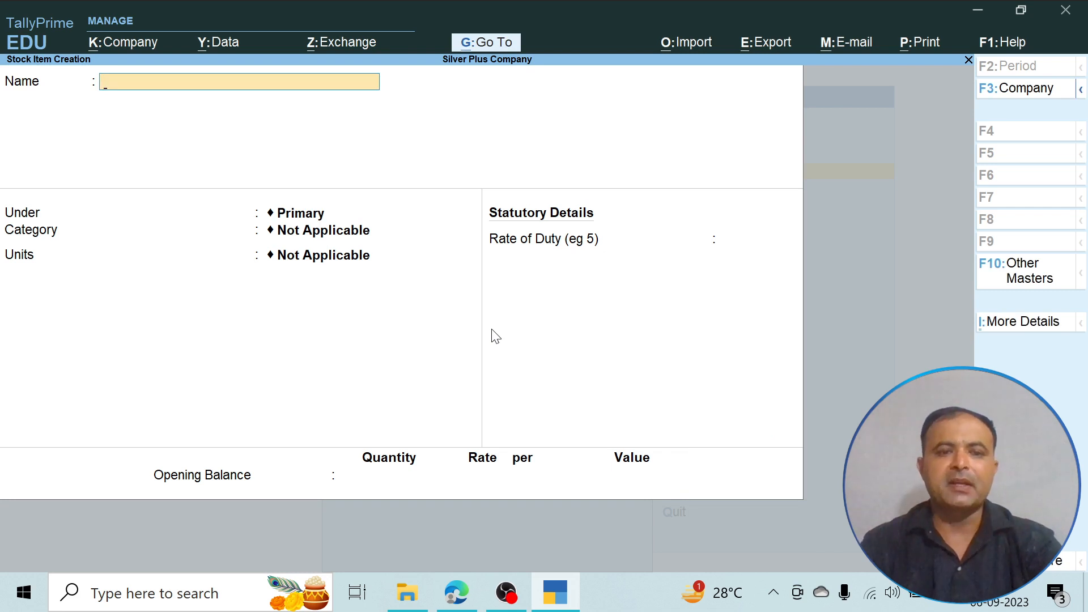
- Leave stock item creation for the Gateway of Tally and open voucher entry
key("Escape")
key("Return")
key("Escape")
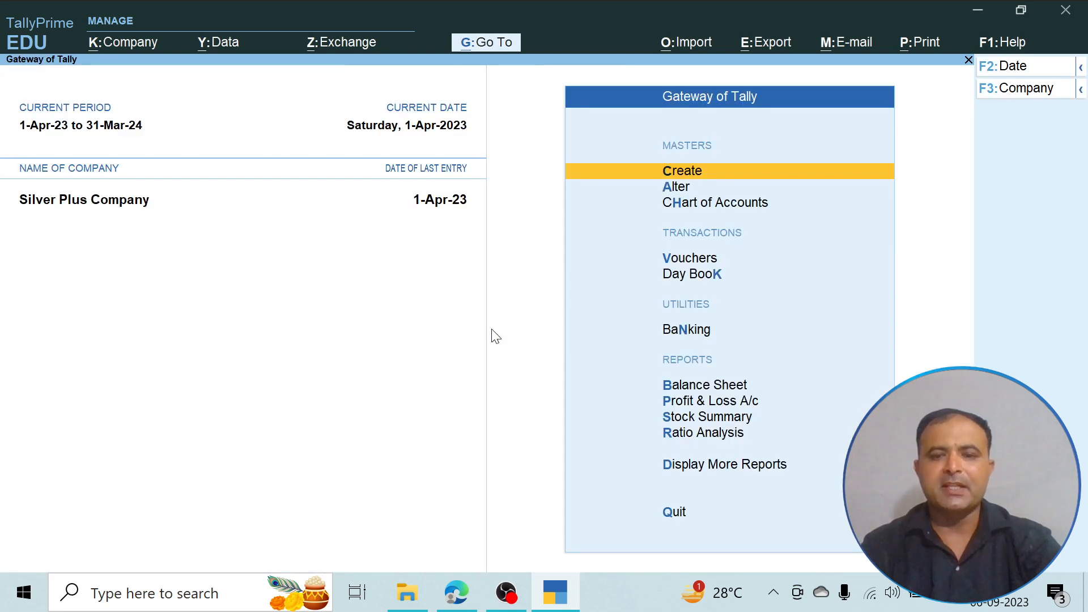
key("Down")
key("Down")
- Set the purchase voucher's party account to Silicon Computer Accessories and its purchase ledger to Purchase
key("Down")
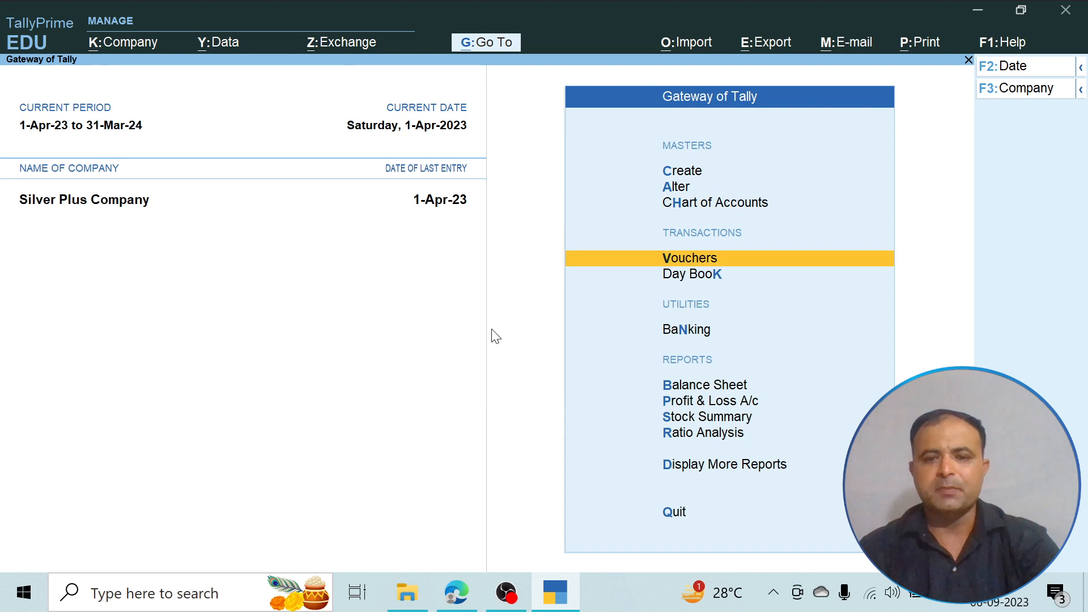
key("Return")
key("Down")
key("Down")
key("Down")
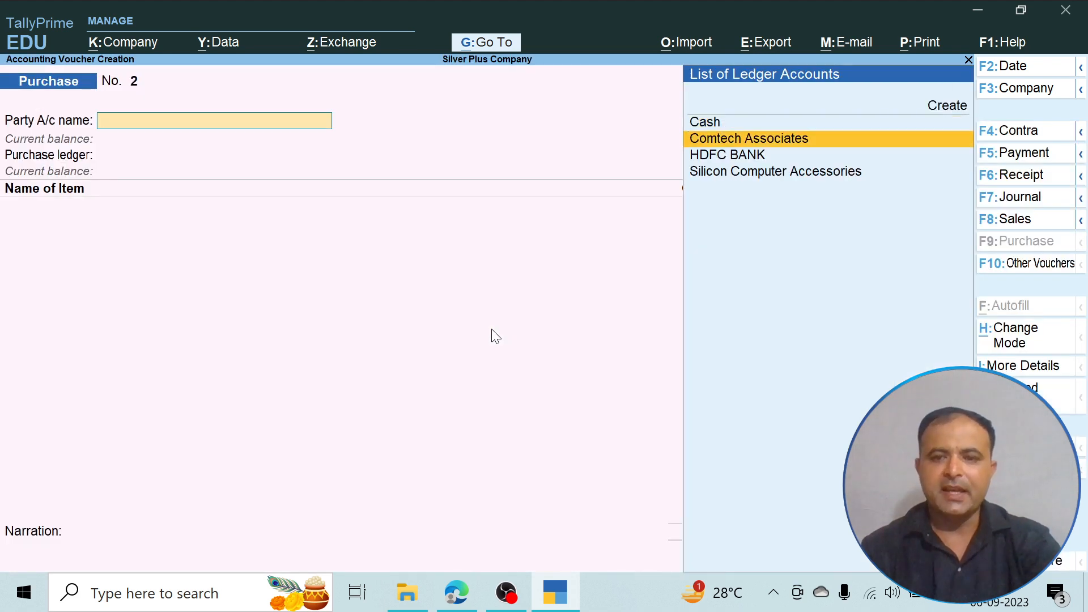
key("Return")
key("Return")
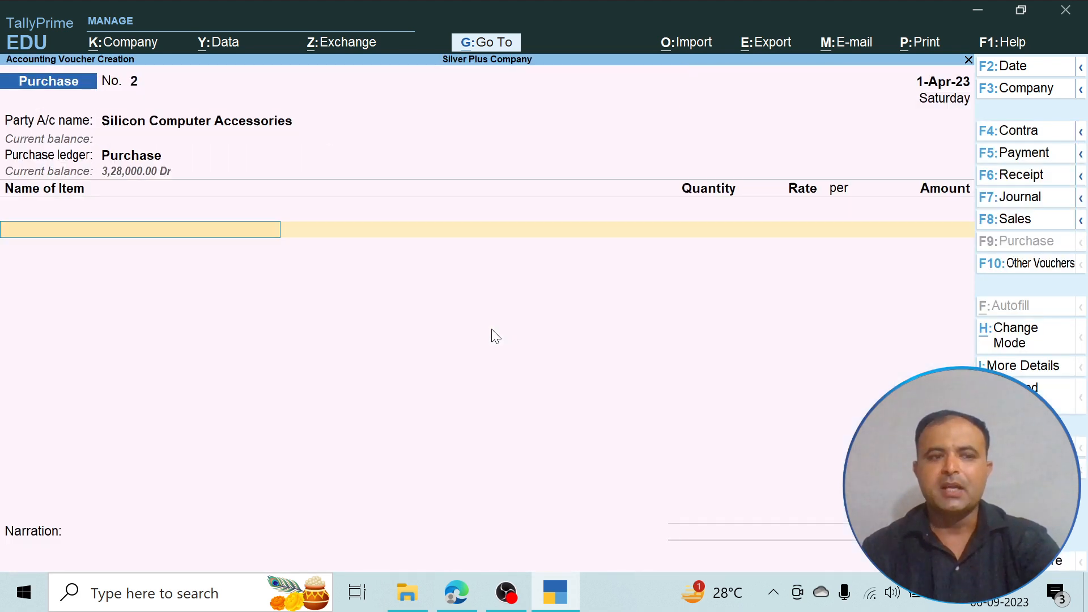
- Check the item order in the PDF and choose Floppy as the purchase voucher's first item
type("C")
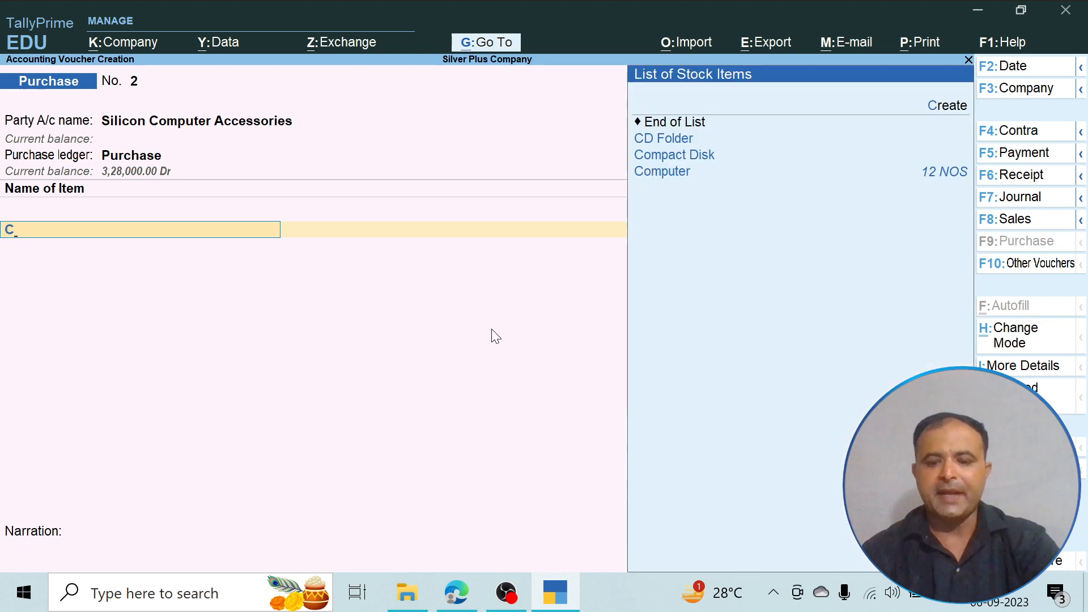
key("Down")
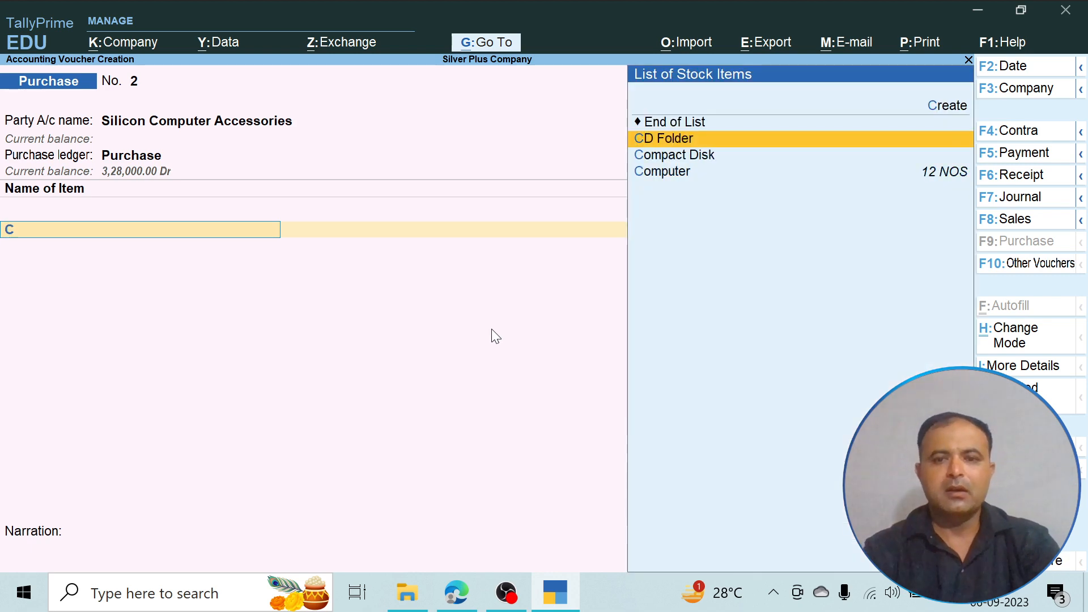
key("BackSpace")
key("Down")
key("alt+Tab")
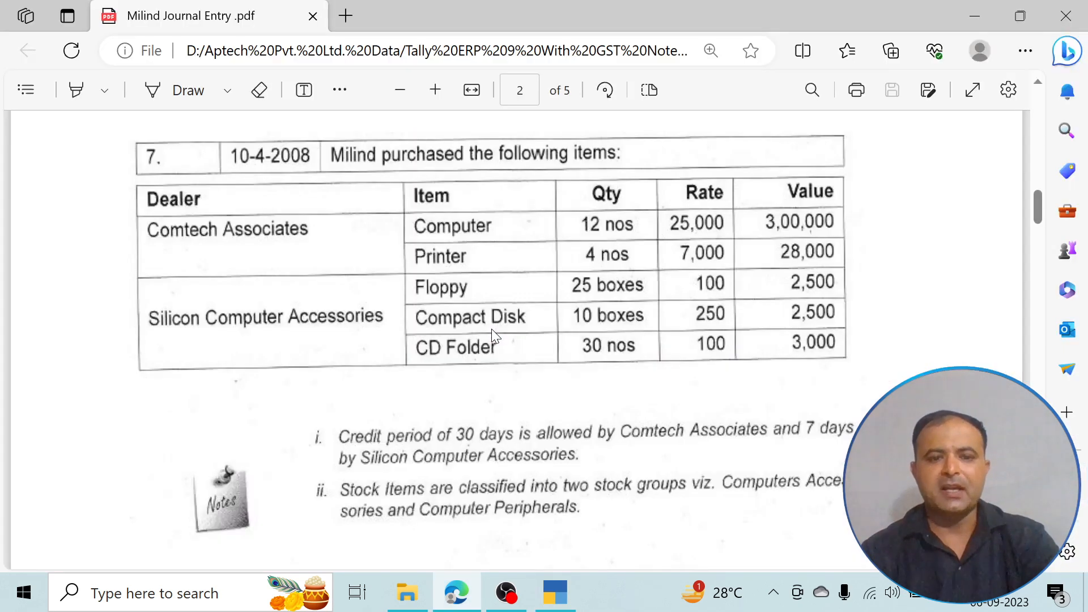
key("alt+Tab")
key("Down")
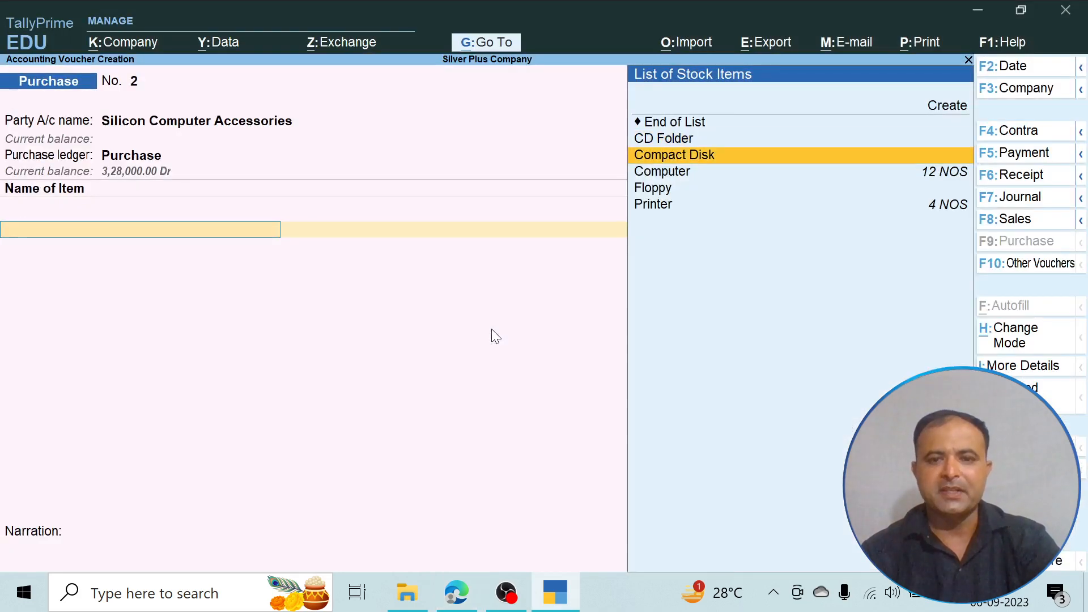
key("Down")
key("Down")
key("Return")
- Enter a quantity of 25 boxes at a rate of 100 per box for Floppy
type("25")
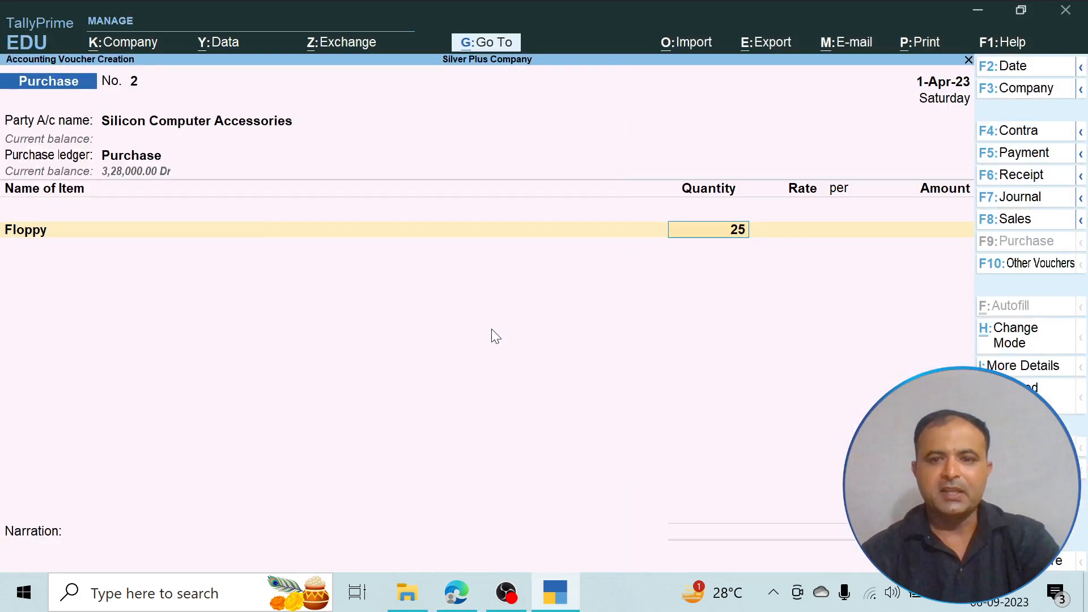
key("Return")
type("100")
key("Return")
key("Return")
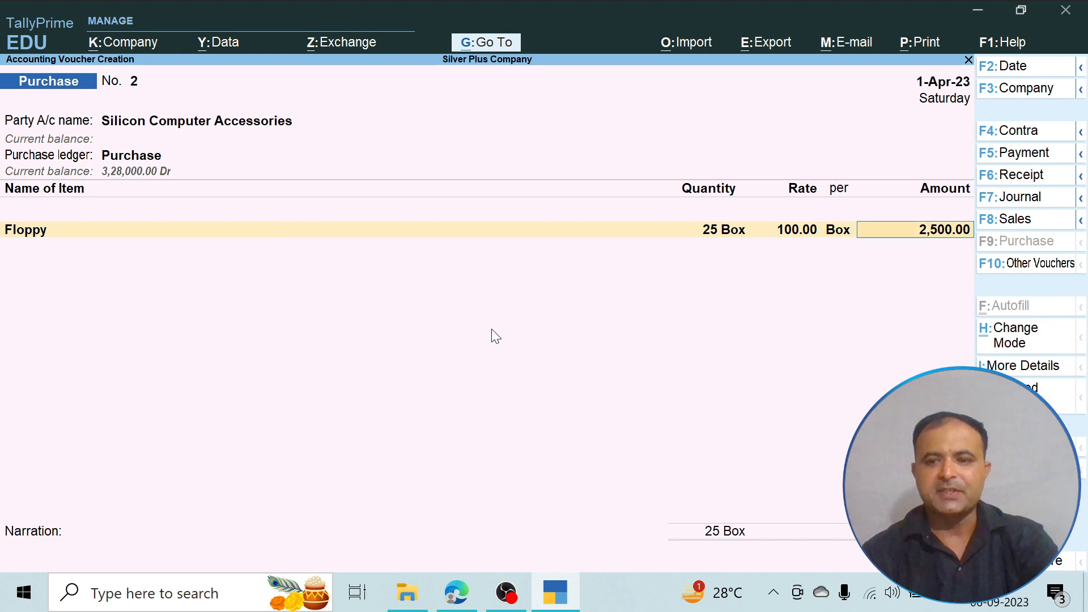
key("Return")
- Check the next item in the PDF and add Compact Disk as the voucher's second item
key("alt+Tab")
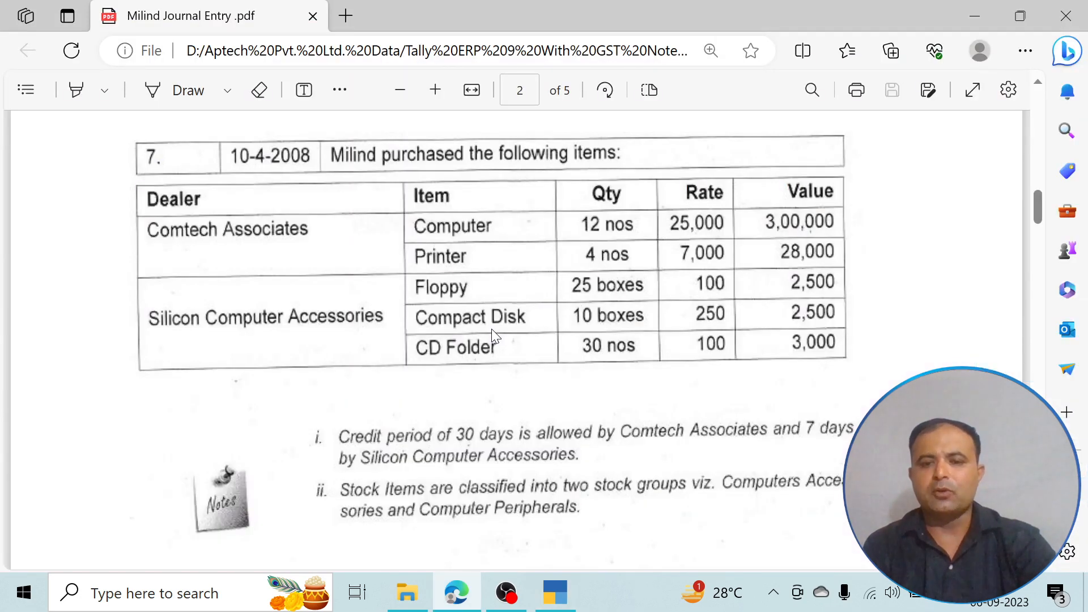
key("alt+Tab")
type("C")
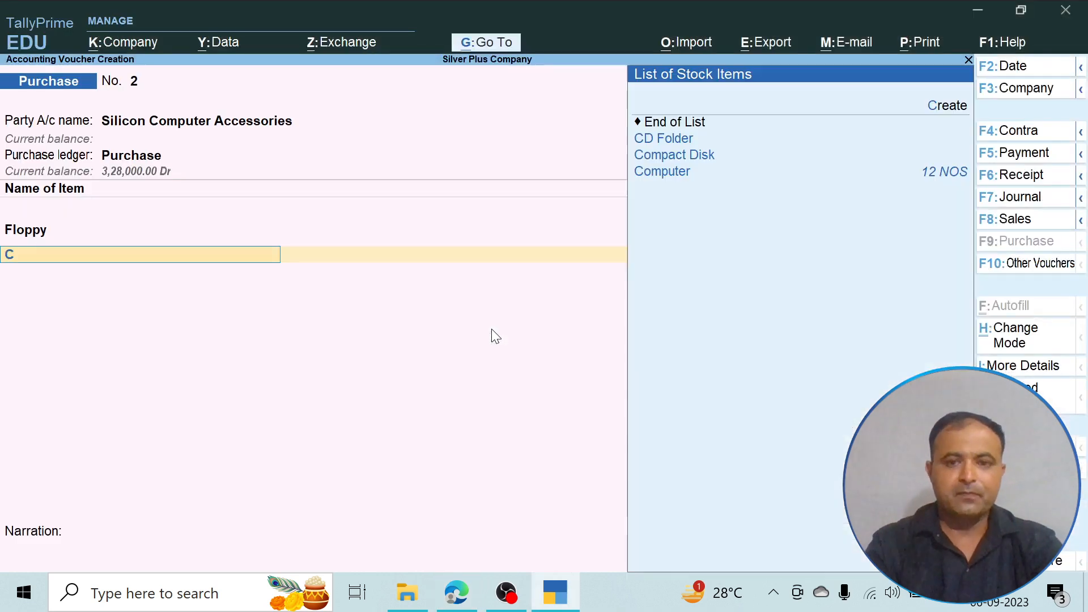
key("Down")
key("Down")
key("Return")
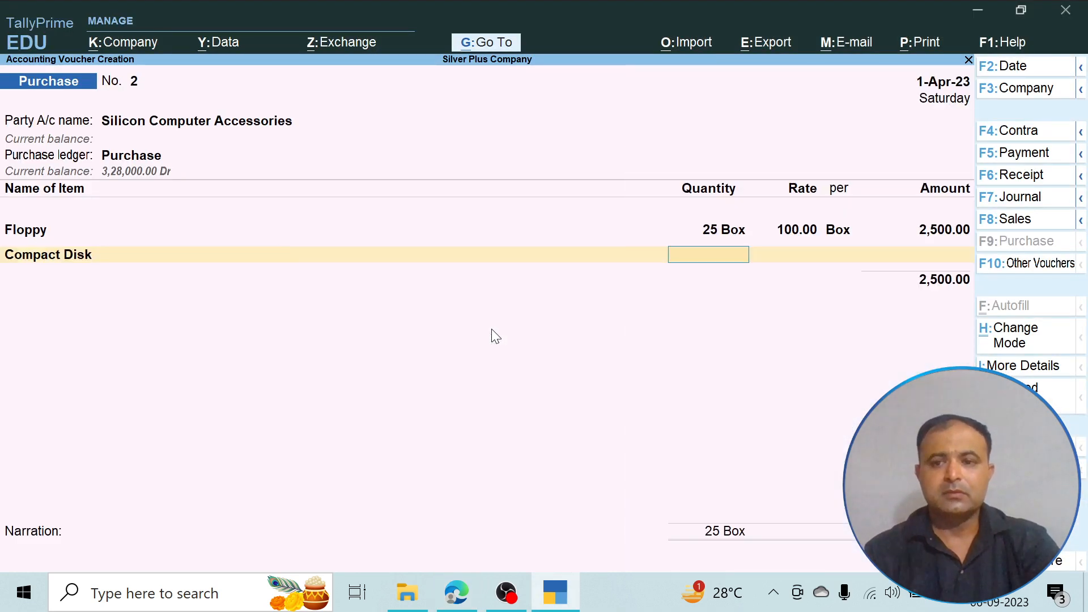
- Enter a quantity of 10 boxes at a rate of 250 per box for Compact Disk
type("10")
key("Return")
type("250")
key("Return")
key("Return")
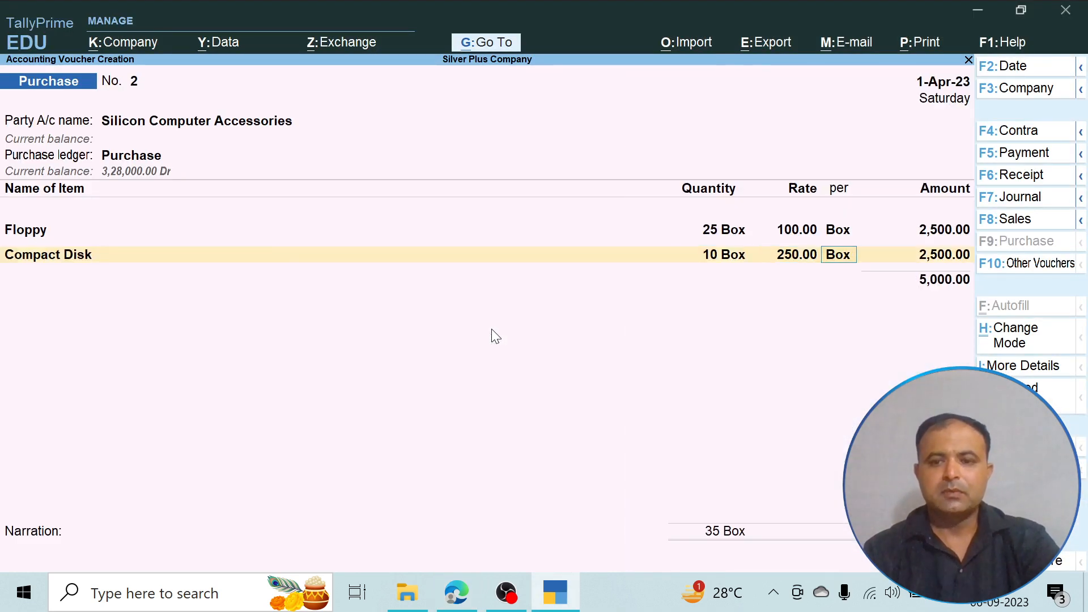
key("Return")
- Check the PDF and add CD Folder as the third item, with quantity 30 NOS at a rate of 100
key("alt+Tab")
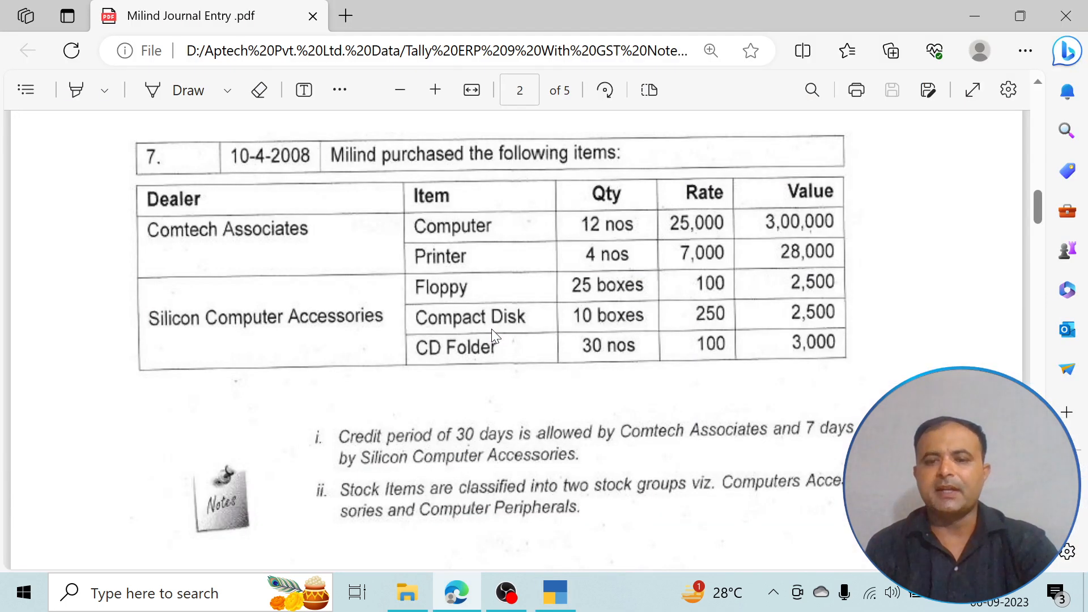
key("alt+Tab")
type("C")
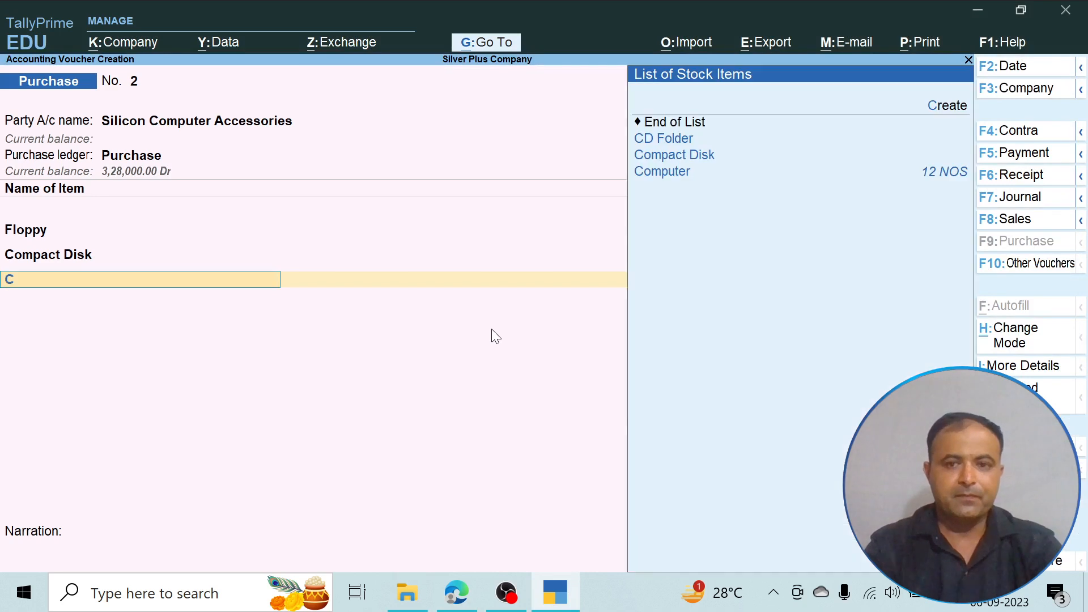
key("Return")
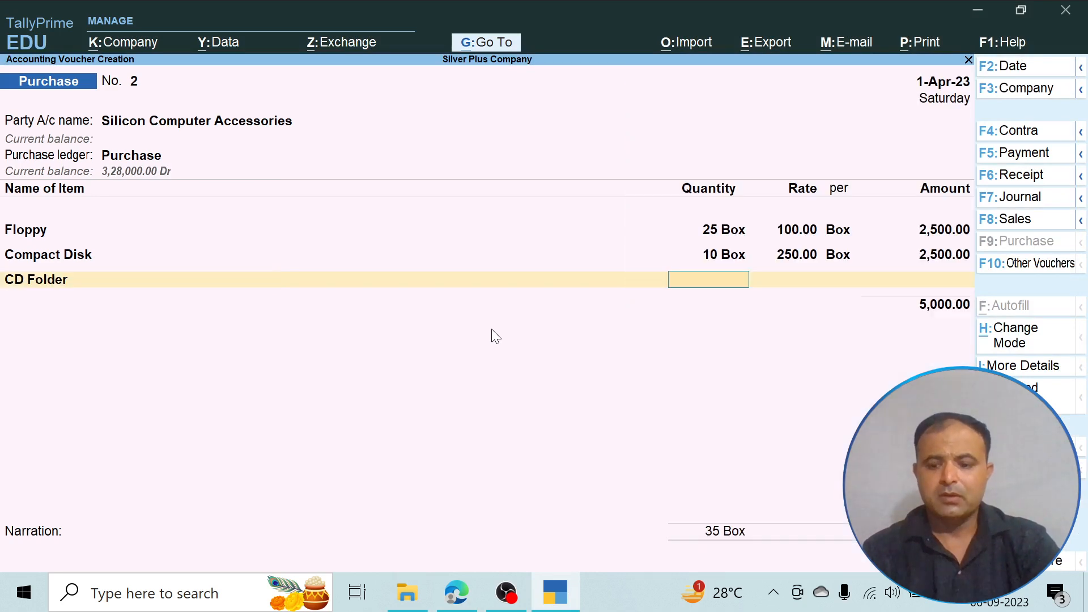
type("30")
key("Return")
type("100")
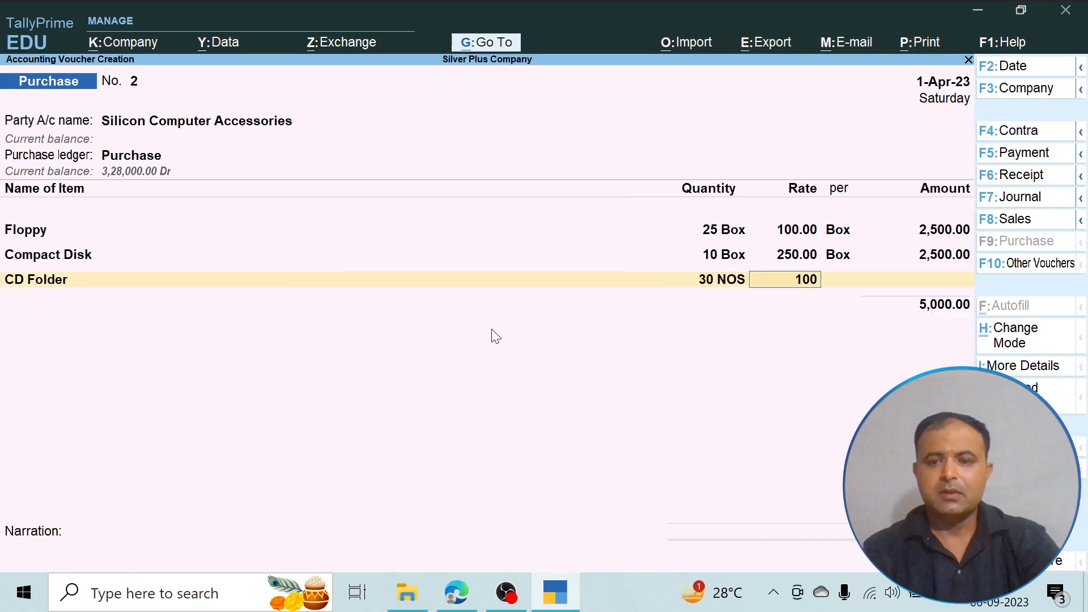
key("Return")
key("Return")
key("Return")
key("Return")
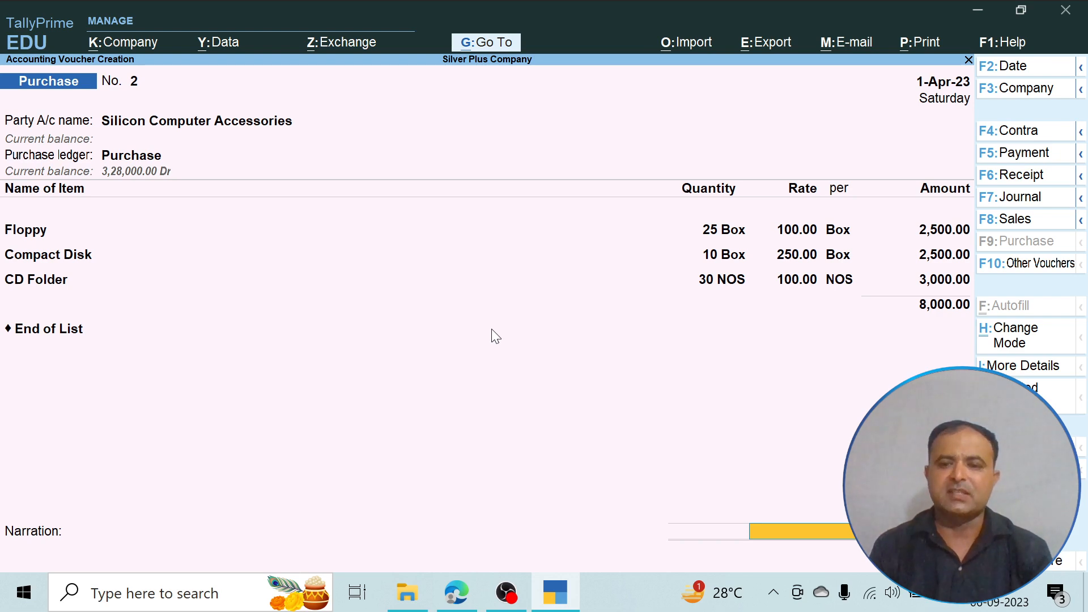
- End the item list, accept new bill reference 2 without credit days, and save the purchase voucher without narration
key("Return")
key("Return")
key("Return")
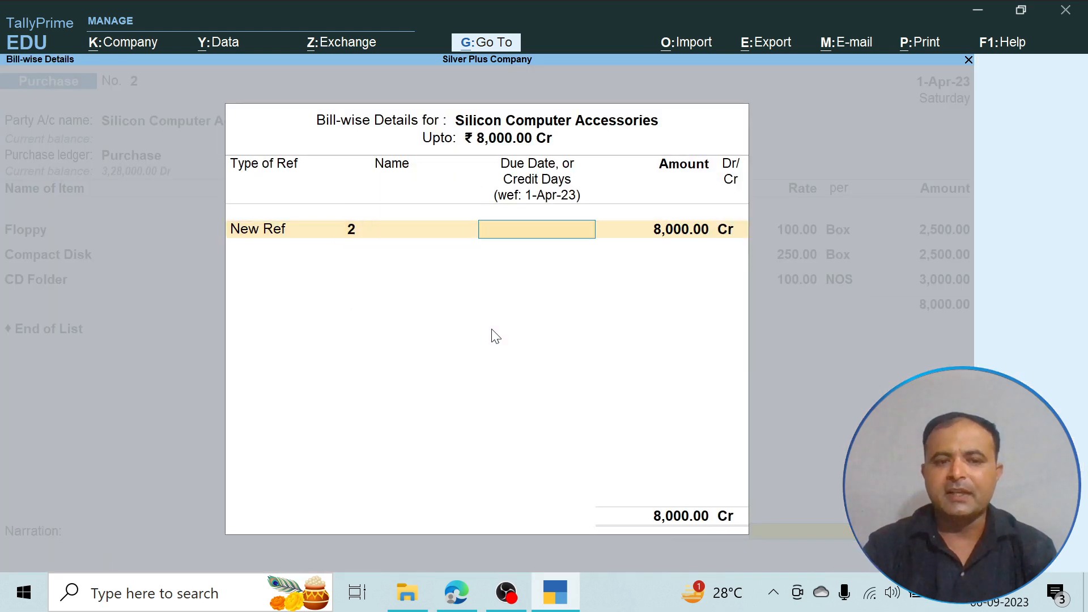
key("Return")
key("Return")
key("Return")
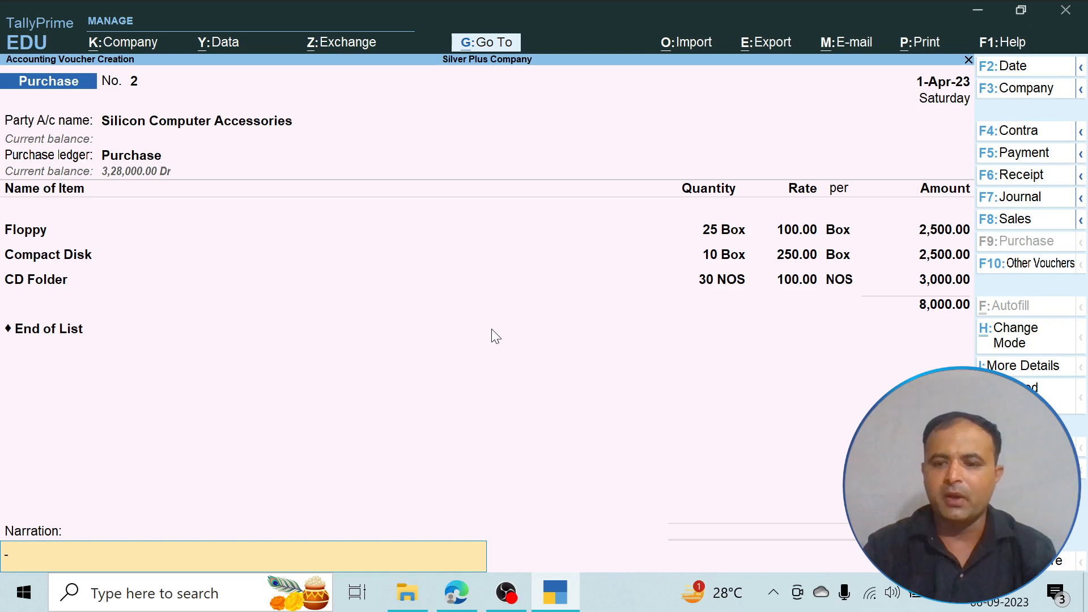
key("Return")
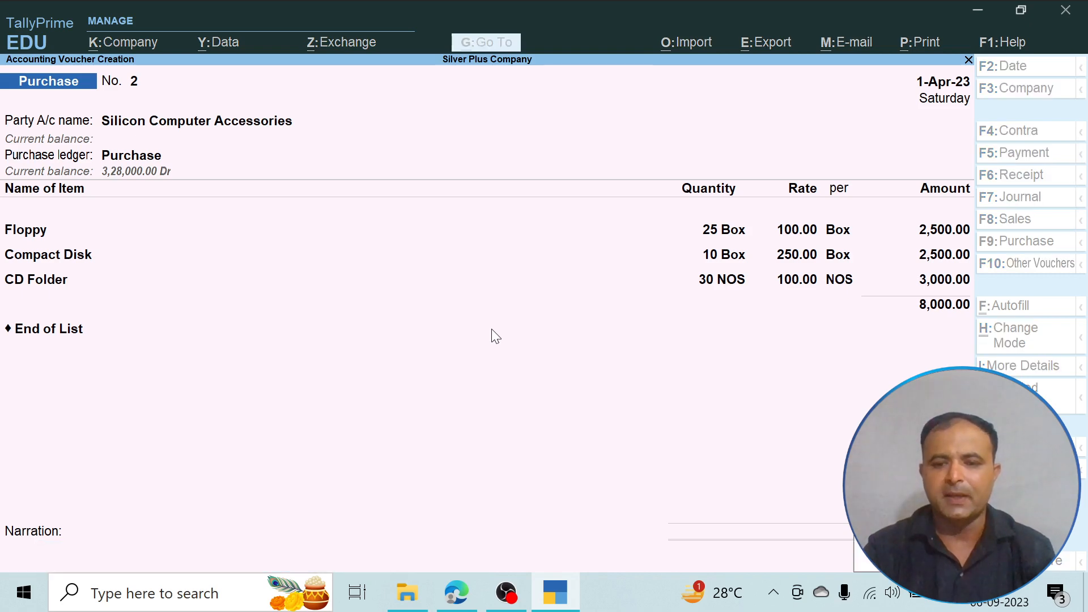
key("Return")
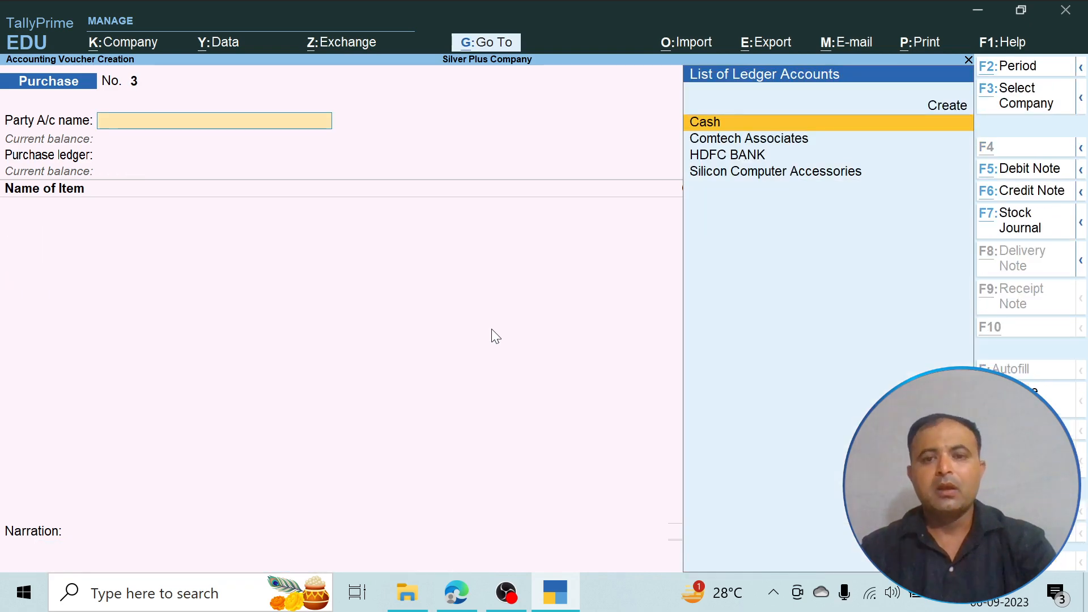
- Review transactions 8 to 10 in the PDF and go back to the purchase table of transaction 7
key("alt+Tab")
scroll(493, 335, "down", 8)
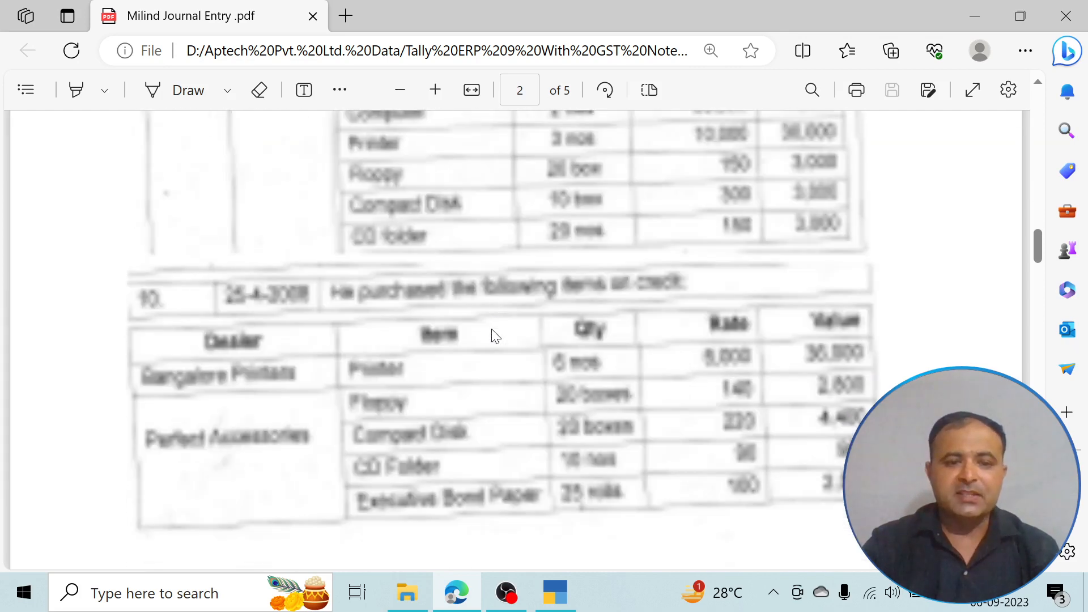
scroll(493, 336, "up", 3)
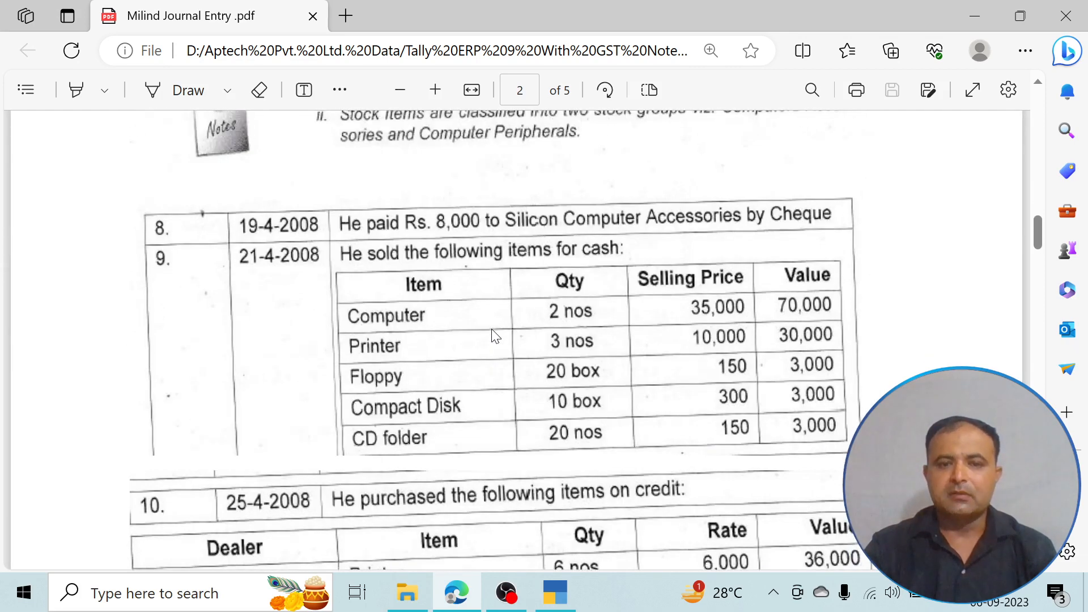
scroll(496, 336, "up", 1)
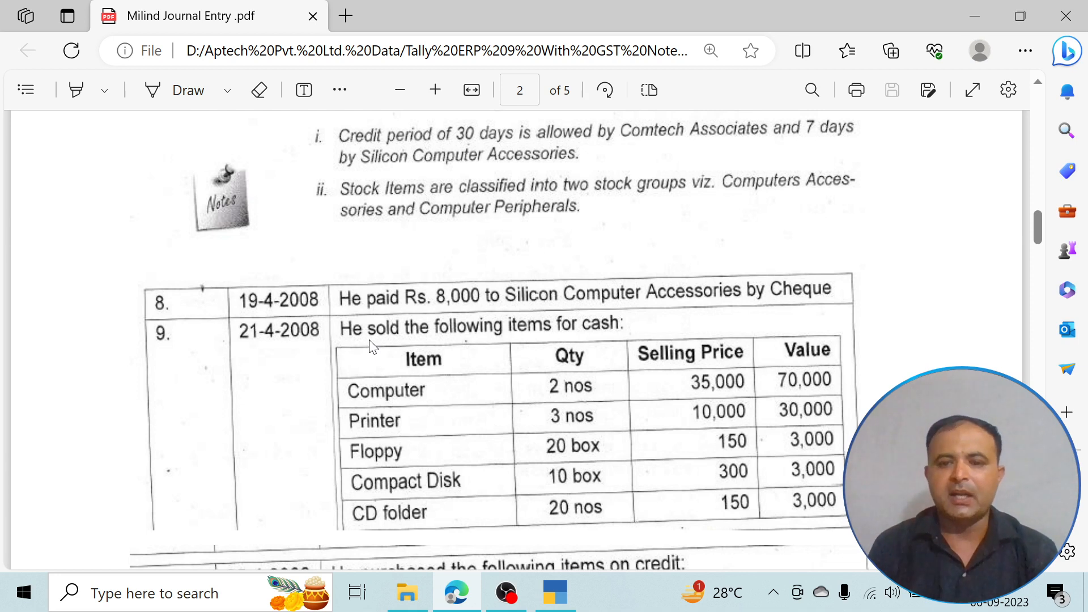
scroll(659, 298, "up", 6)
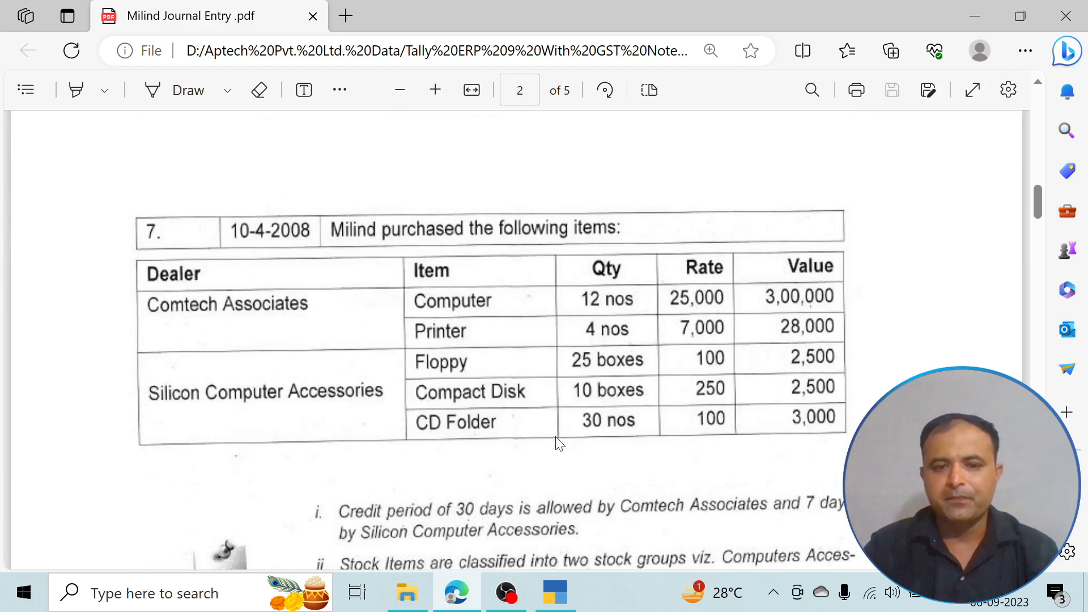
- Check the credit-period notes in the PDF, view the outstanding payables report in TallyPrime, and return to the Gateway of Tally
scroll(710, 431, "down", 4)
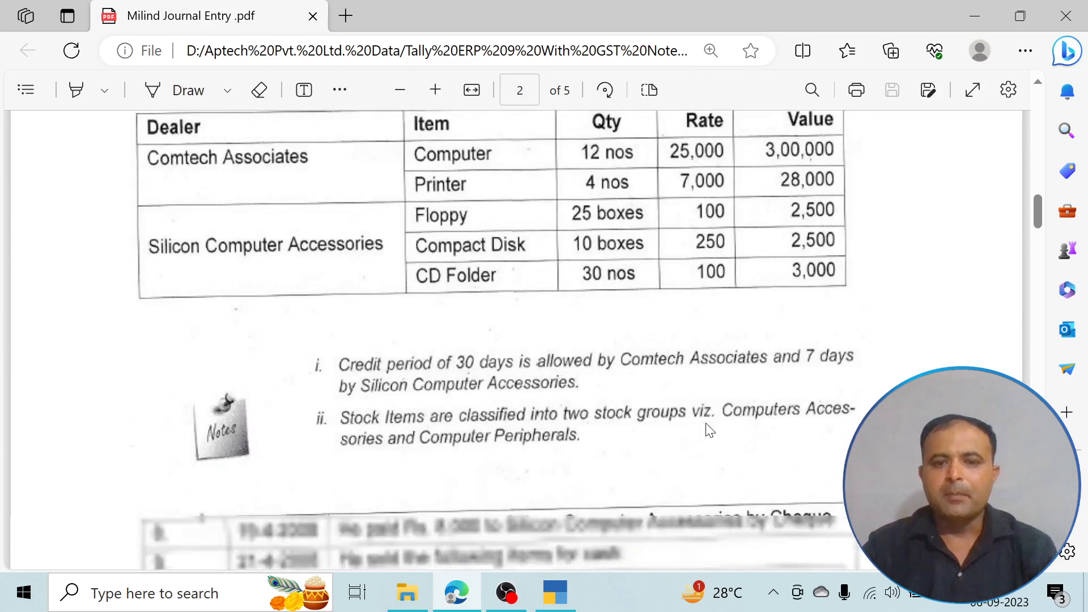
left_click(569, 595)
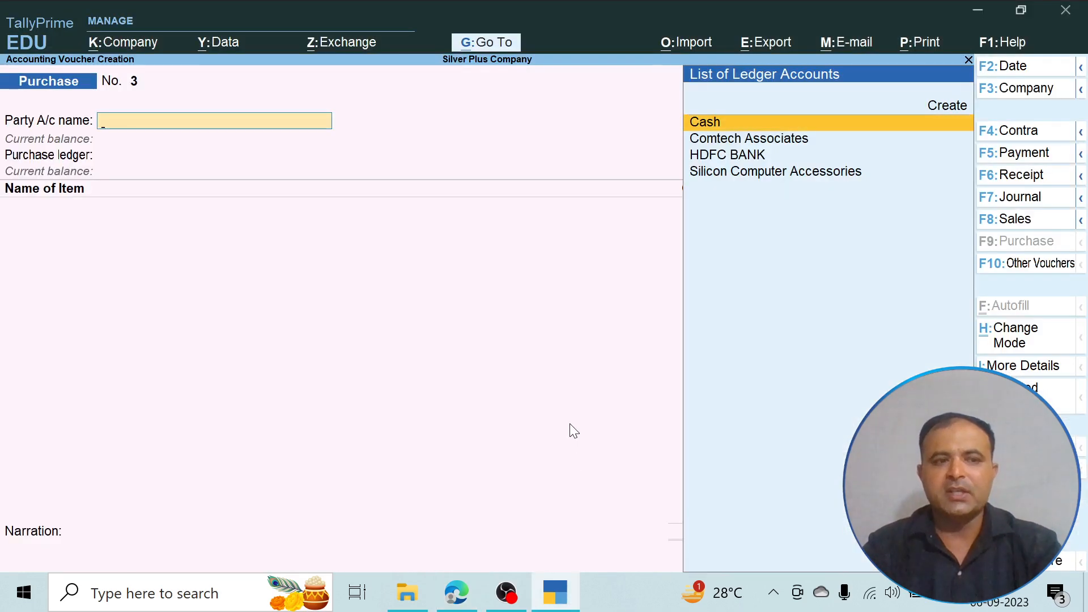
key("Escape")
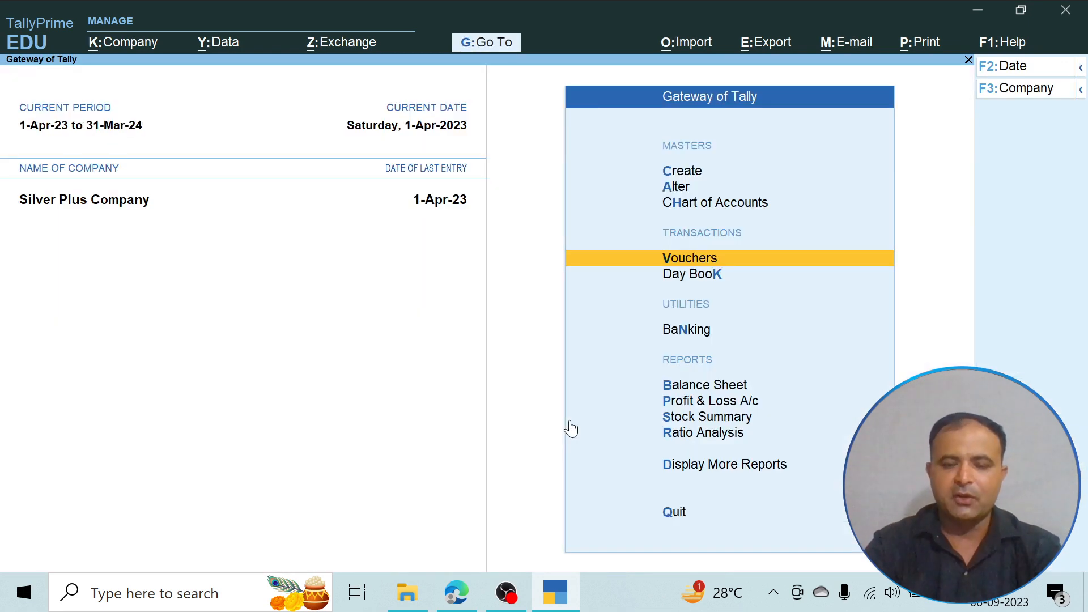
key("Down")
key("Down")
key("Down")
key("Down")
key("Down")
key("Down")
key("Down")
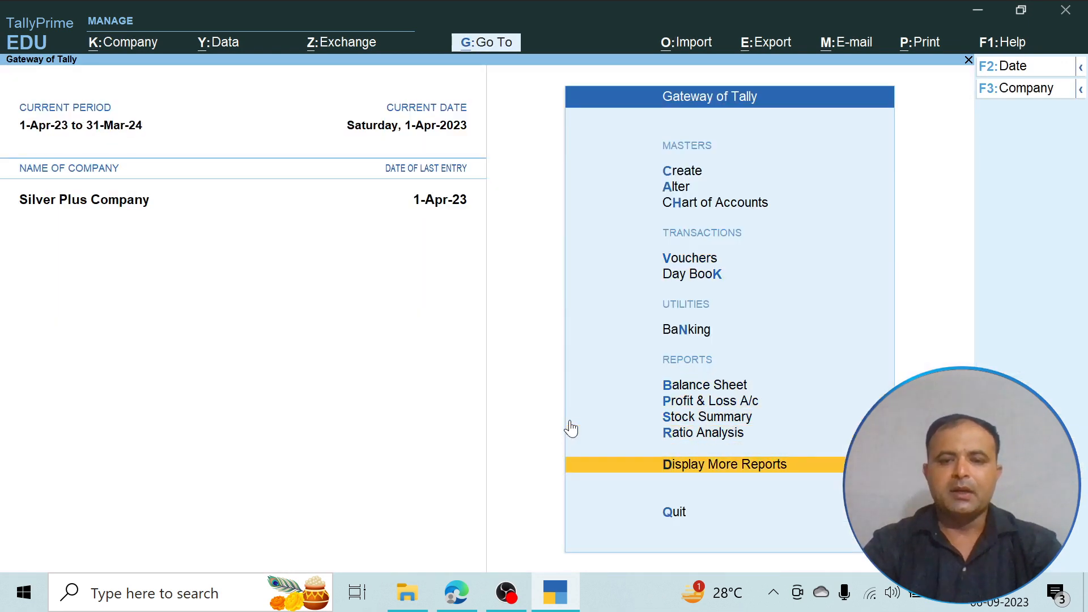
key("Return")
key("Down")
key("Down")
key("Down")
key("Down")
key("Down")
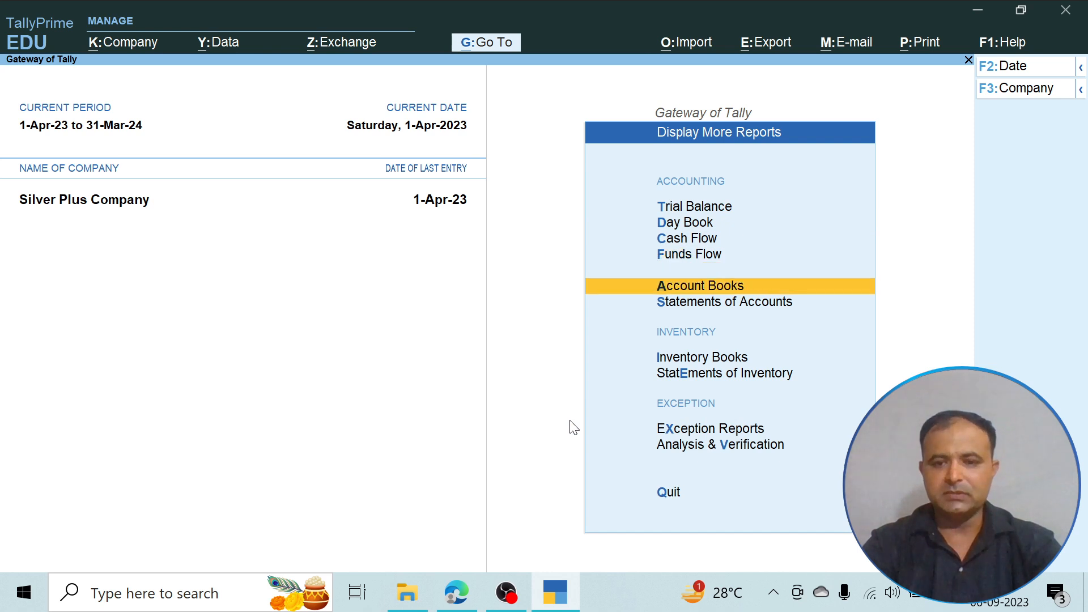
key("Return")
key("Return")
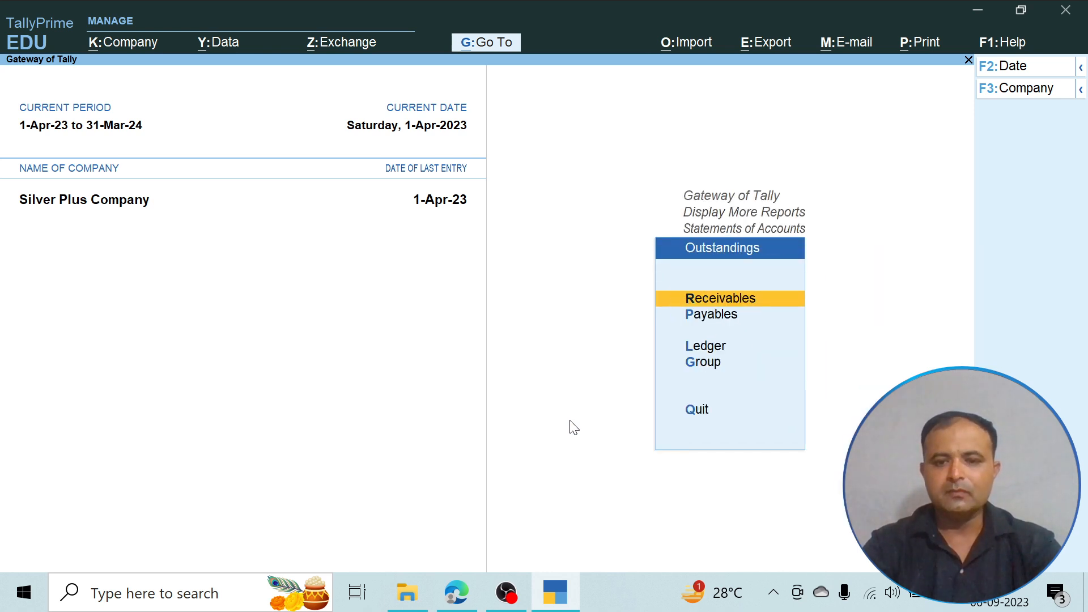
key("Down")
key("Return")
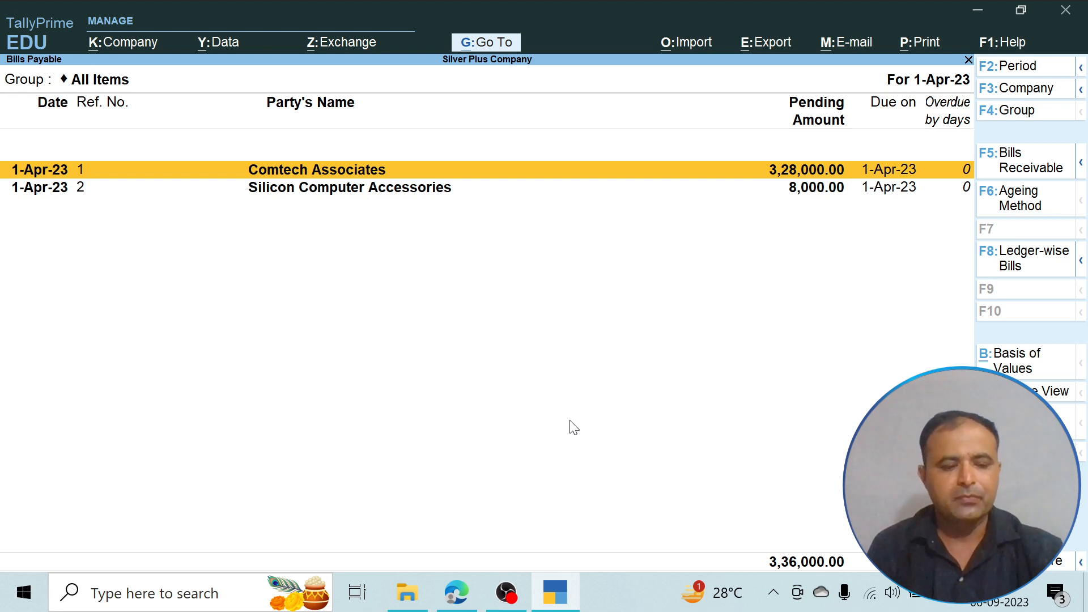
key("Escape")
key("Escape")
key("Escape")
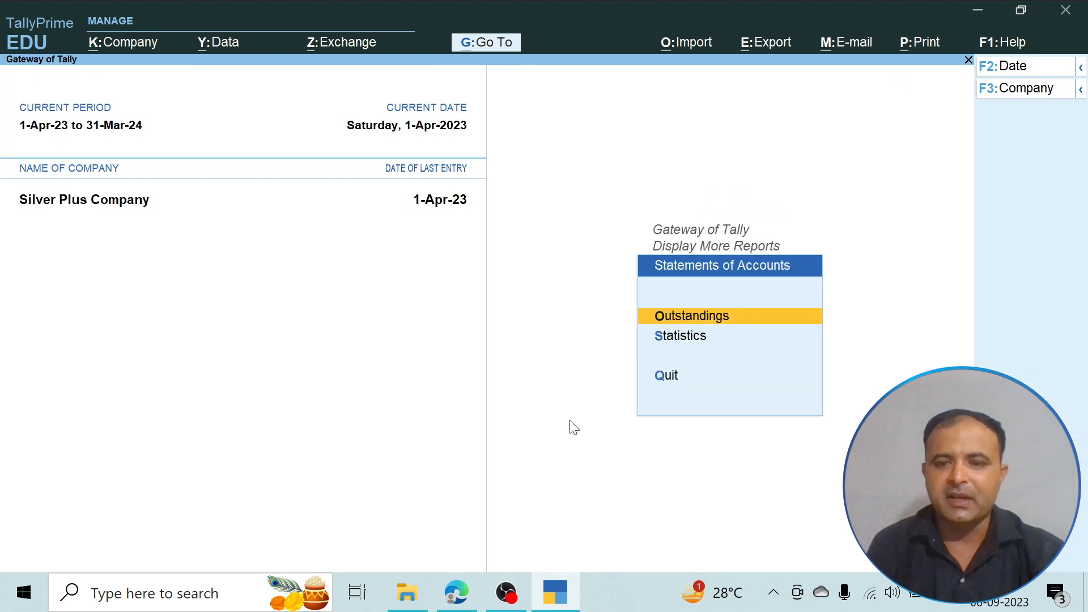
key("Escape")
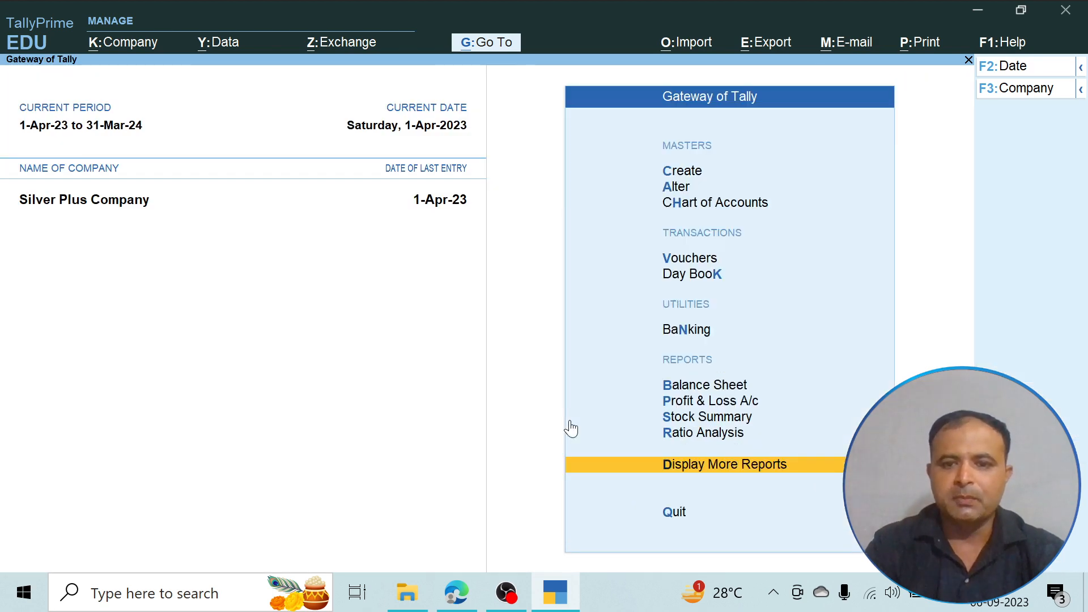
- Start a payment voucher and debit Silicon Computer Accessories
key("Up")
key("Up")
key("Up")
key("Up")
key("Up")
key("Up")
key("Up")
key("Return")
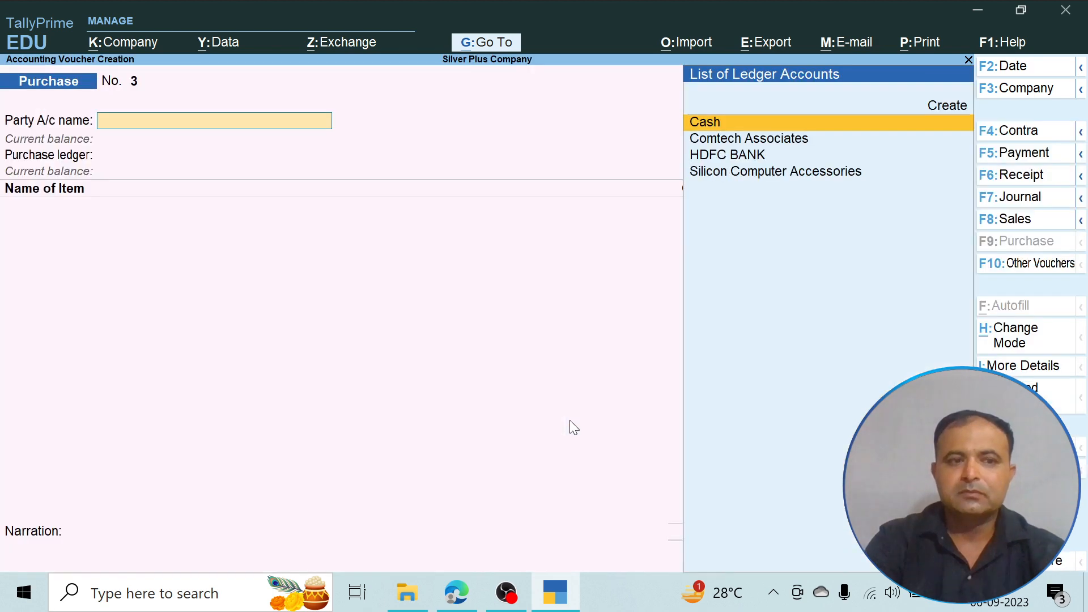
left_click(1023, 153)
key("Down")
key("Down")
key("Down")
key("Down")
key("Down")
key("Down")
key("Down")
key("Down")
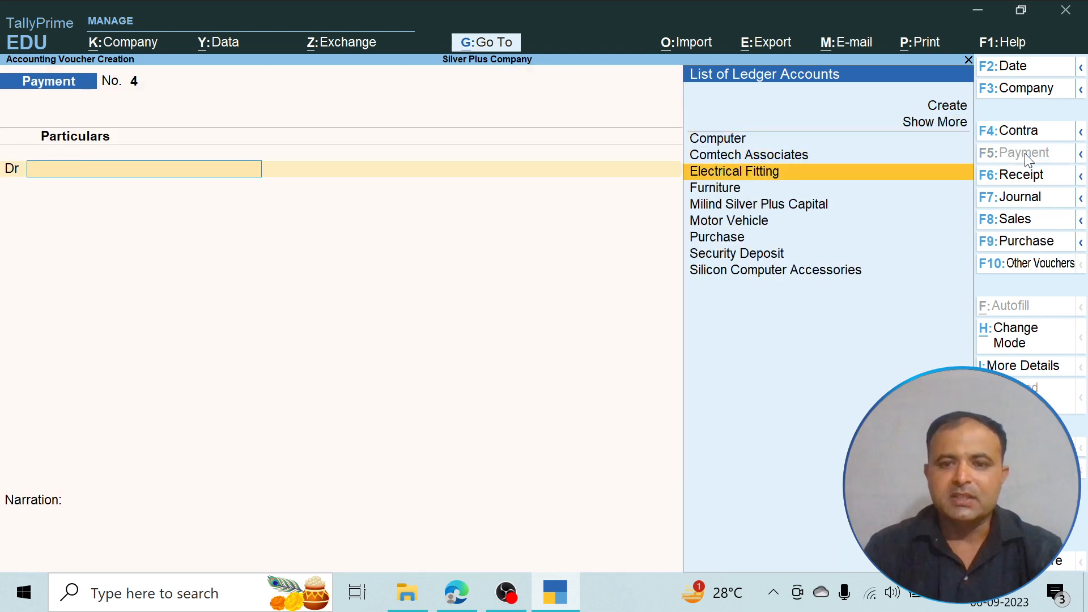
key("Return")
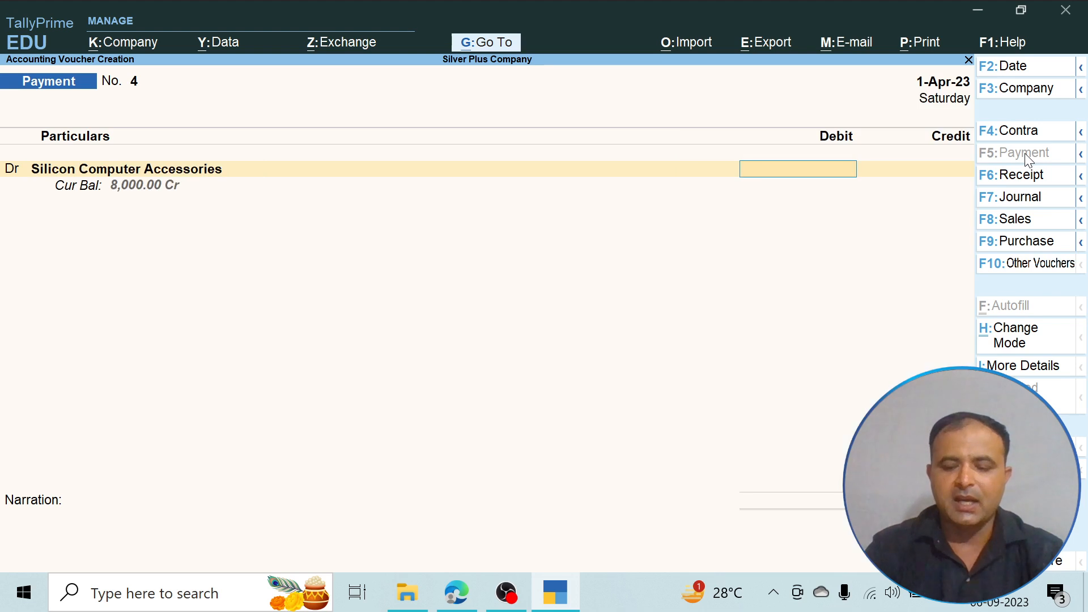
- Enter a payment amount of 8,000 and adjust it with Agst Ref against pending bill 2
type("8000")
key("Return")
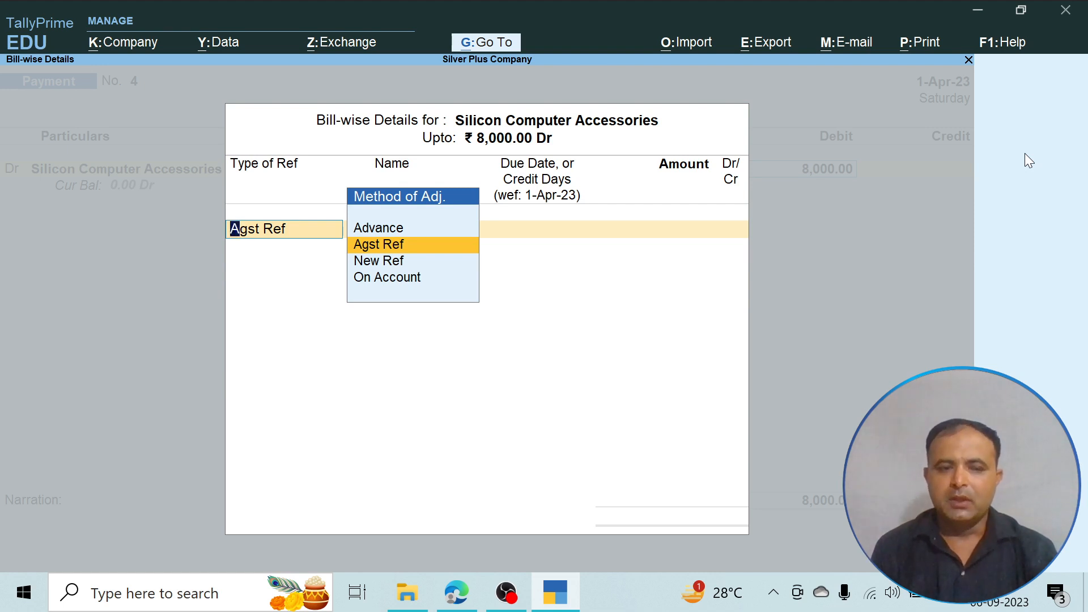
key("Return")
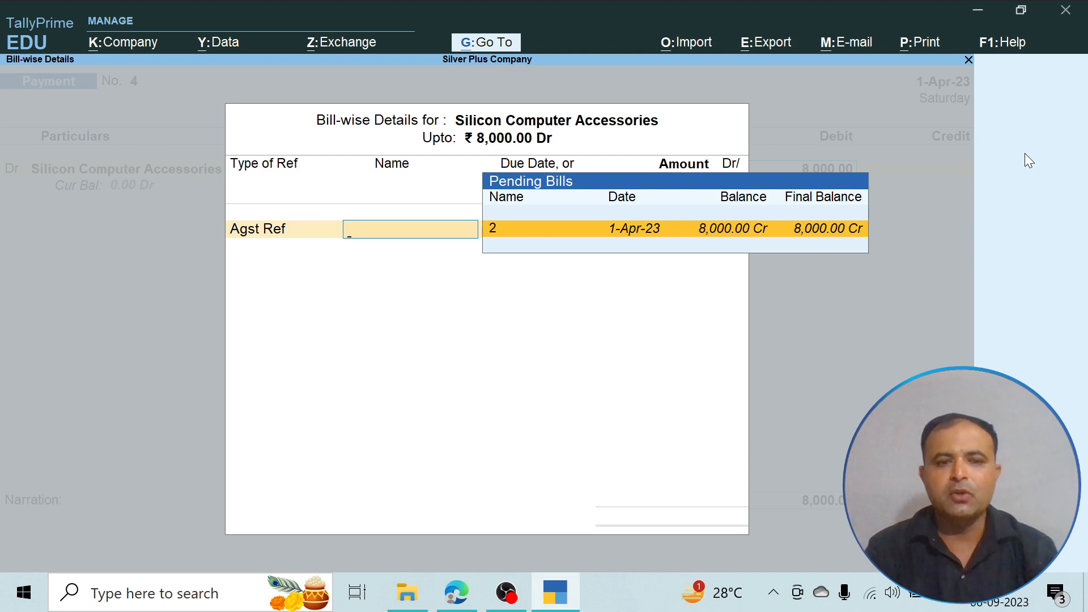
key("Return")
key("Return")
key("Return")
key("Return")
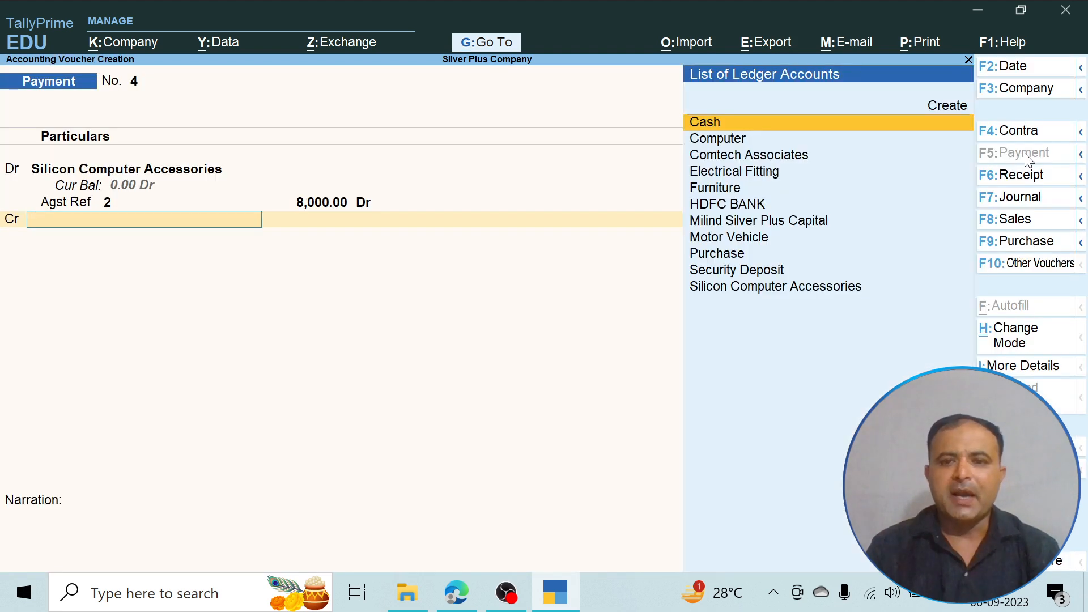
- Credit HDFC BANK with 8,000 and save the payment voucher without narration
key("Down")
key("Down")
key("Down")
key("Down")
key("Down")
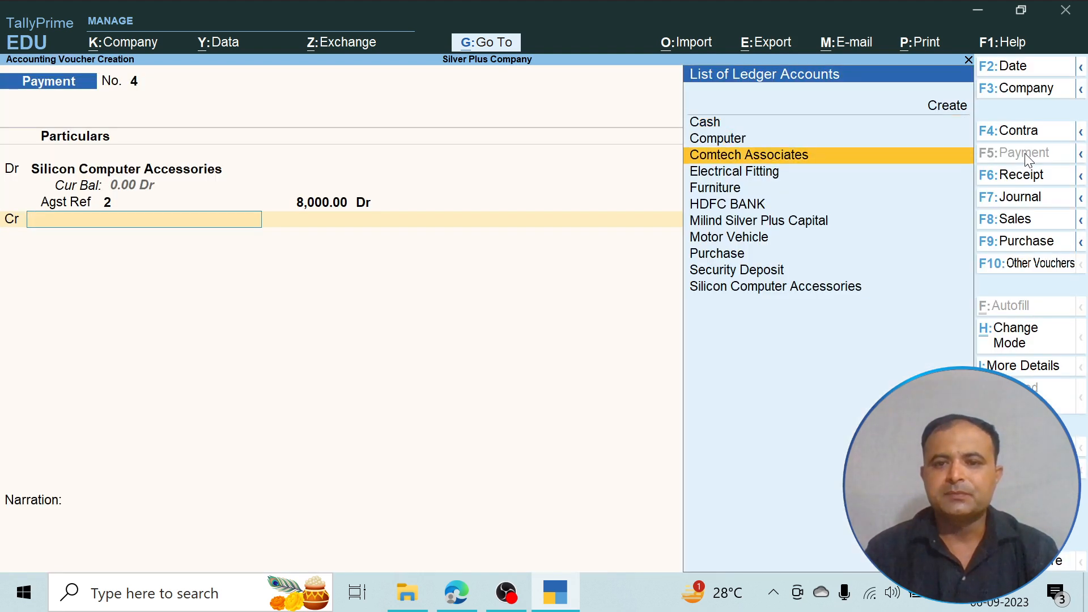
key("Return")
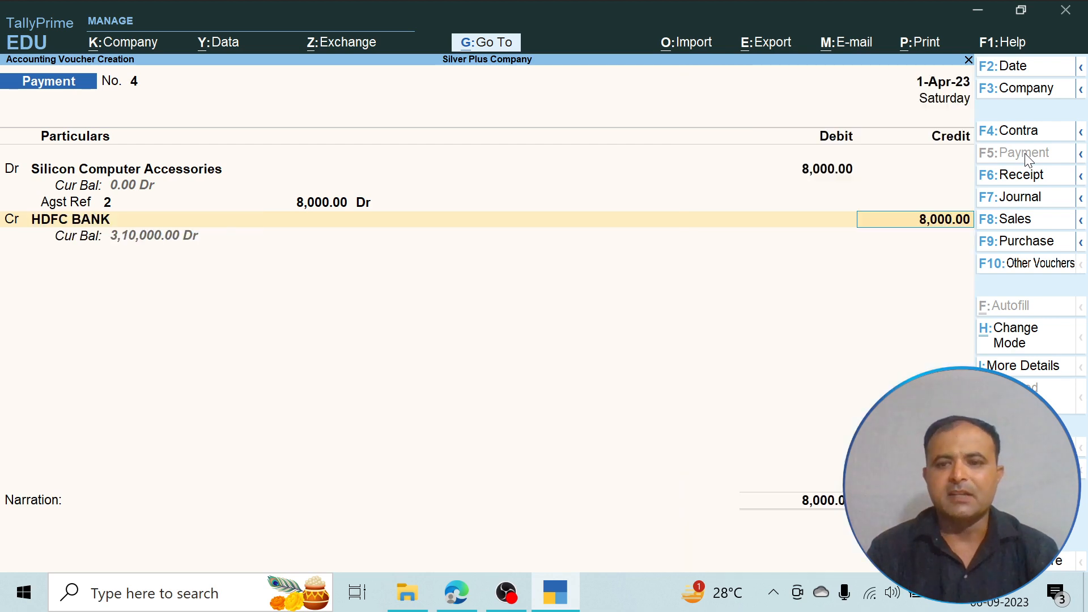
key("Return")
key("Return")
key("Return")
key("Return")
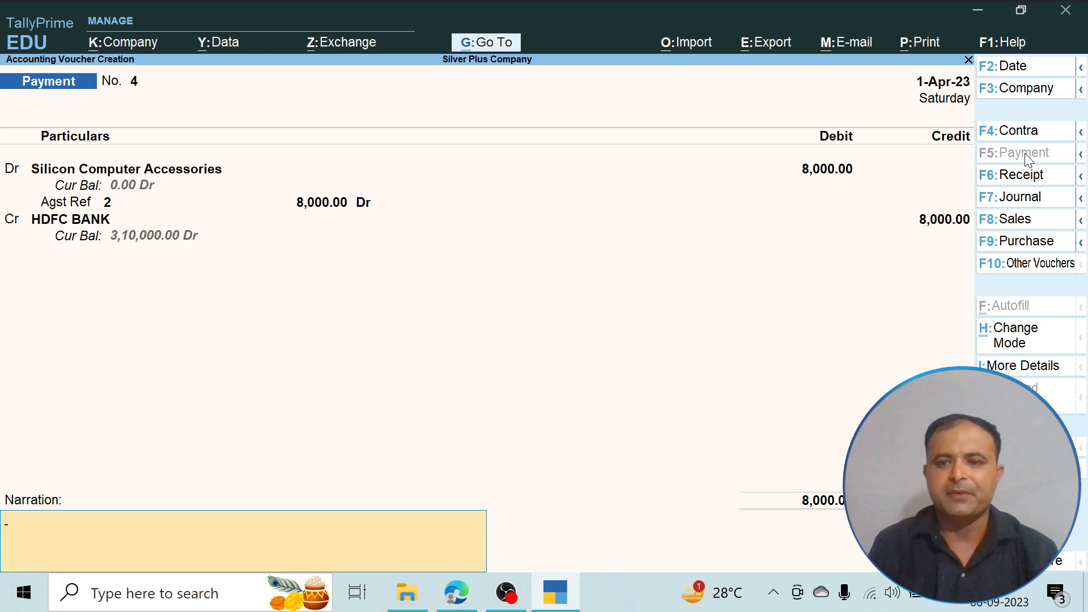
key("Return")
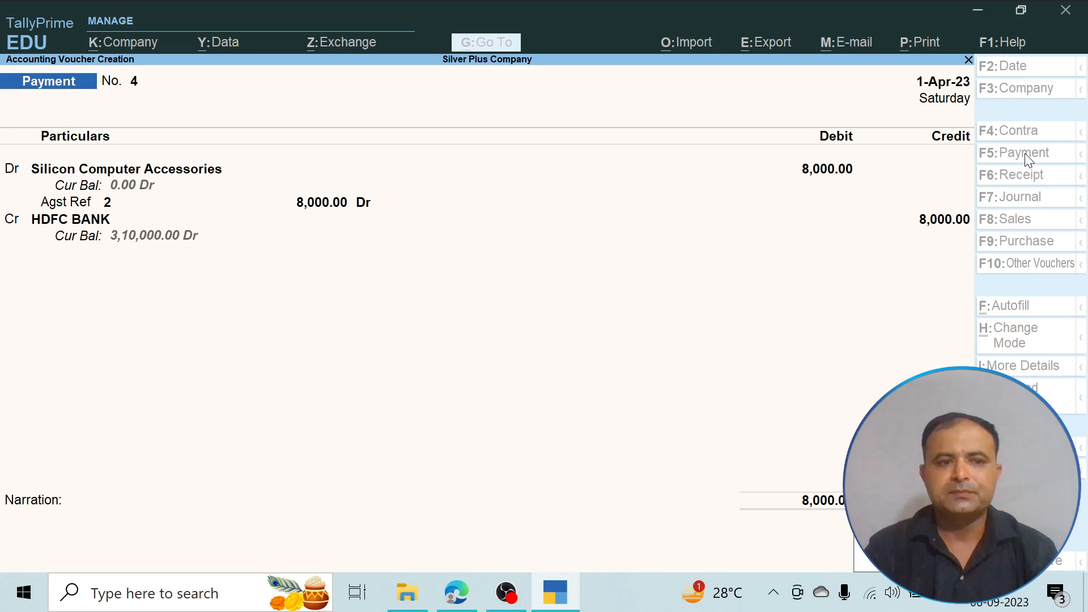
key("Return")
- Check transaction 9 in the PDF and start a sales voucher in TallyPrime with Cash as the party account
key("alt+Tab")
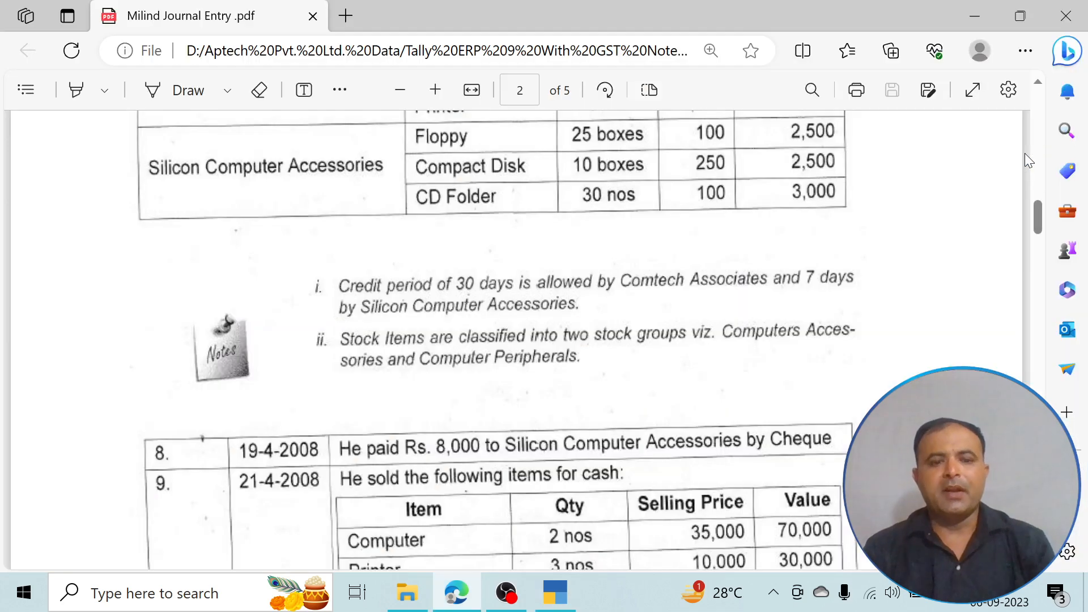
scroll(1025, 153, "down", 4)
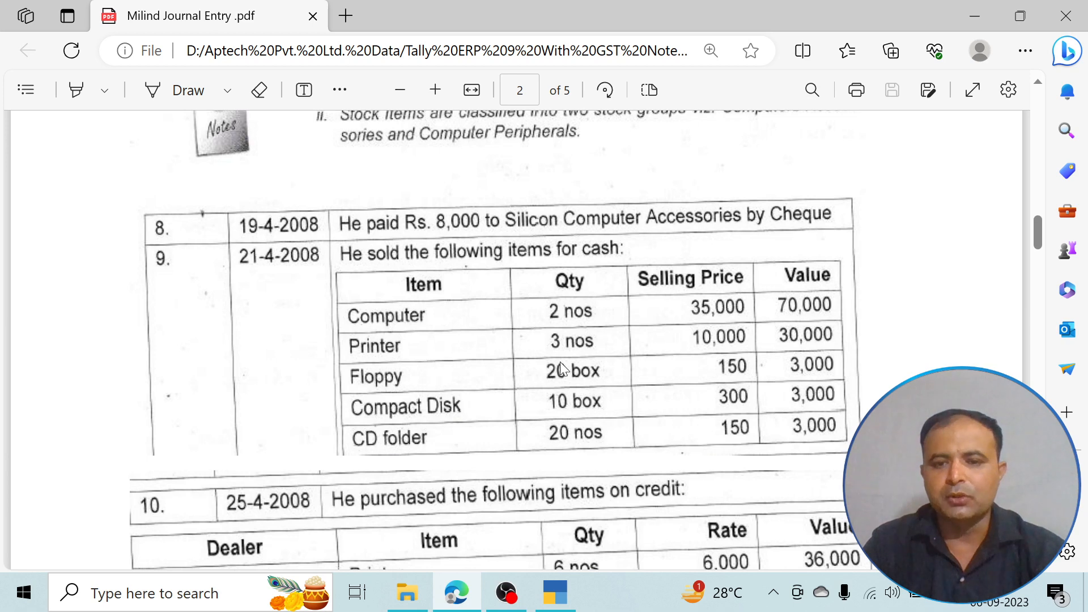
key("alt+Tab")
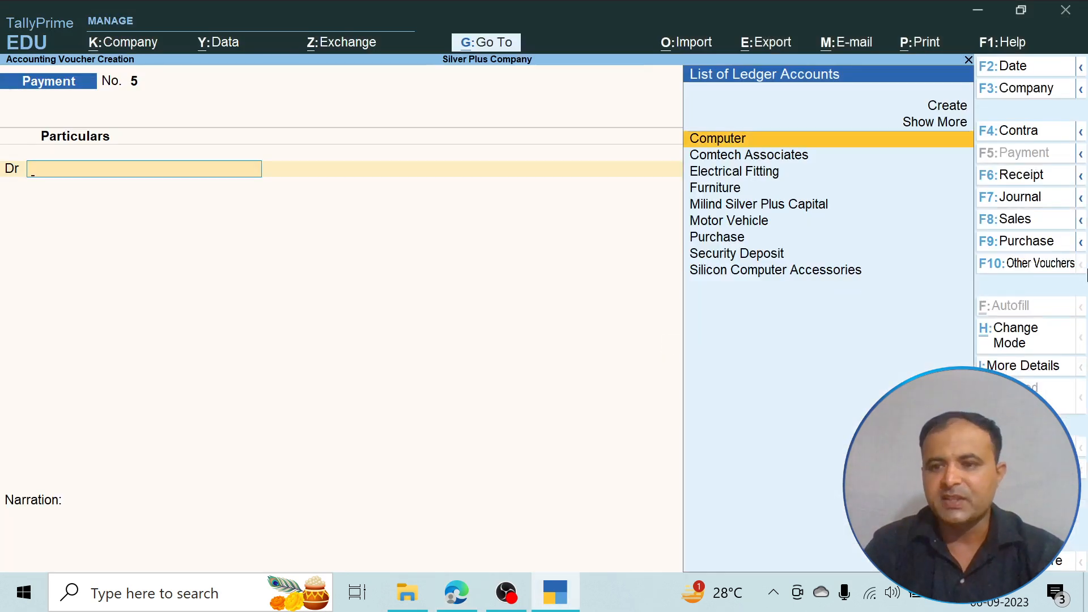
left_click(1009, 221)
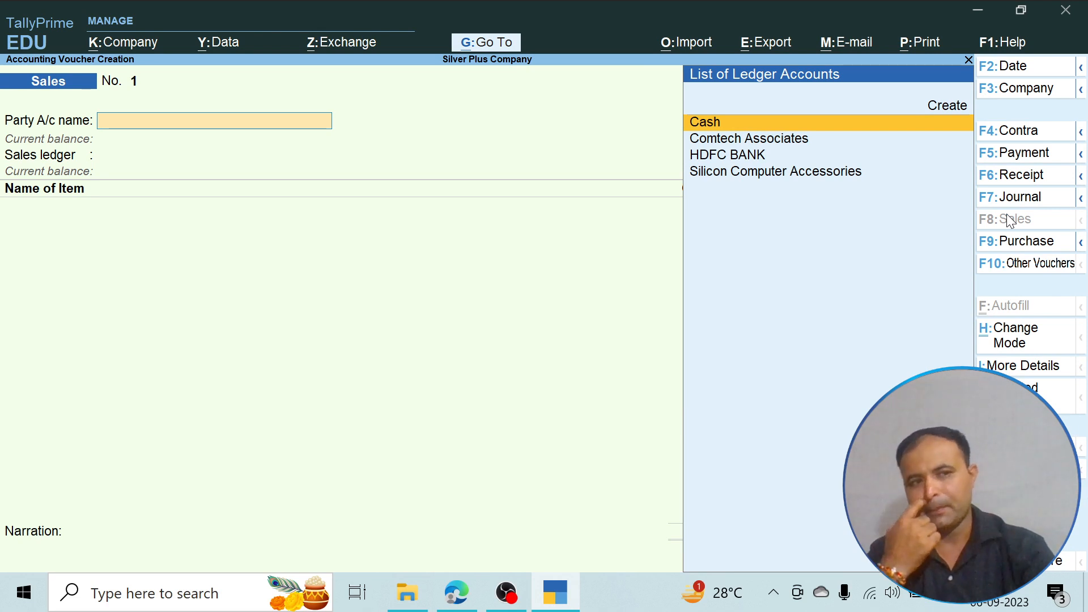
key("Return")
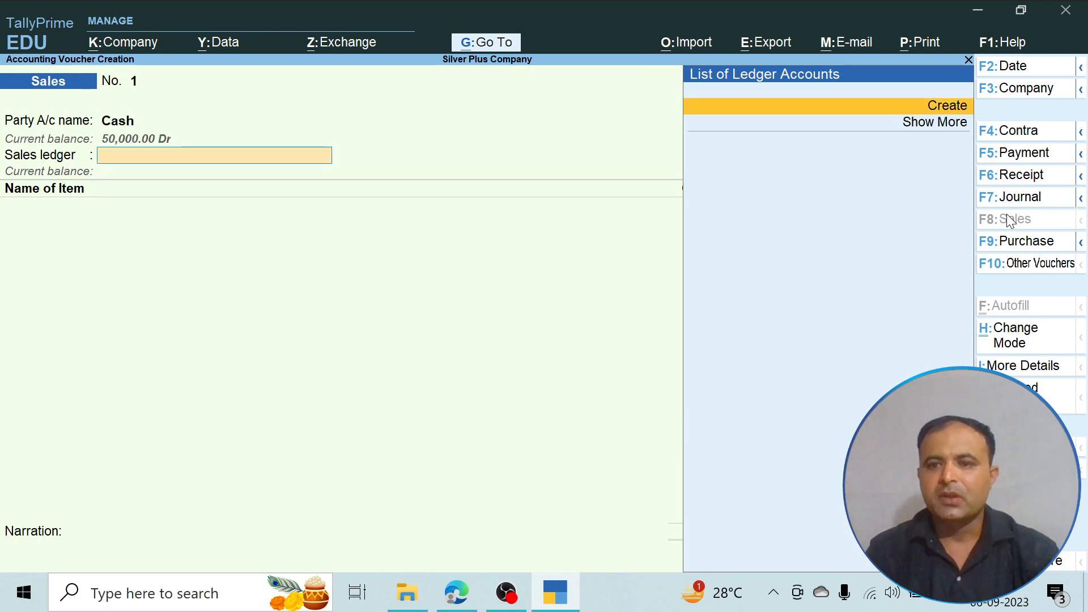
- Create a Sales ledger under Sales Accounts from within the voucher and use it as the sales ledger
key("Return")
type("Sea")
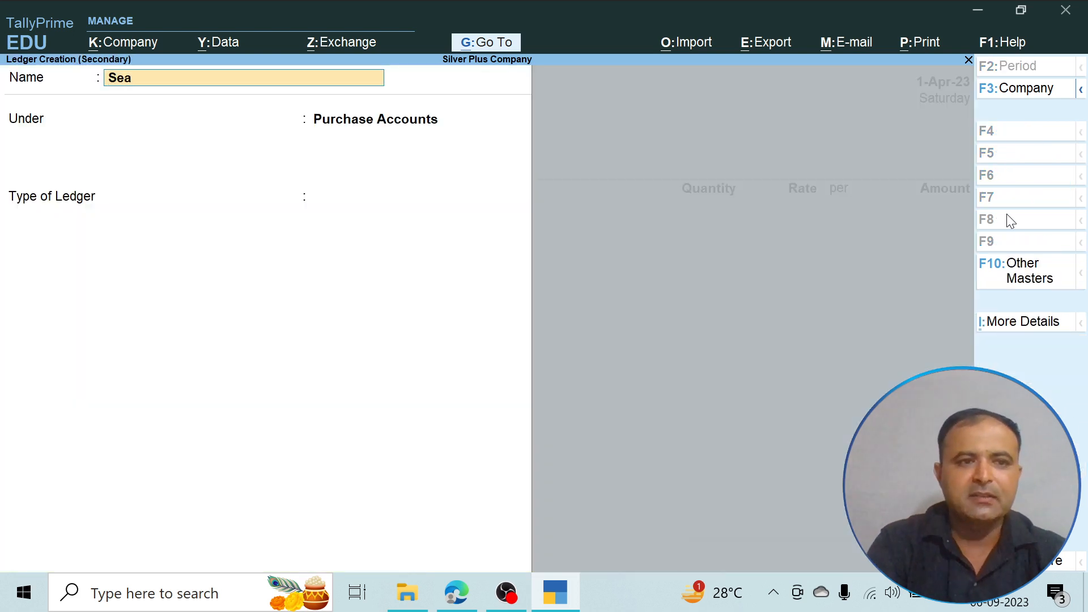
type("l")
key("BackSpace")
key("BackSpace")
key("BackSpace")
type("l")
key("BackSpace")
type("ales")
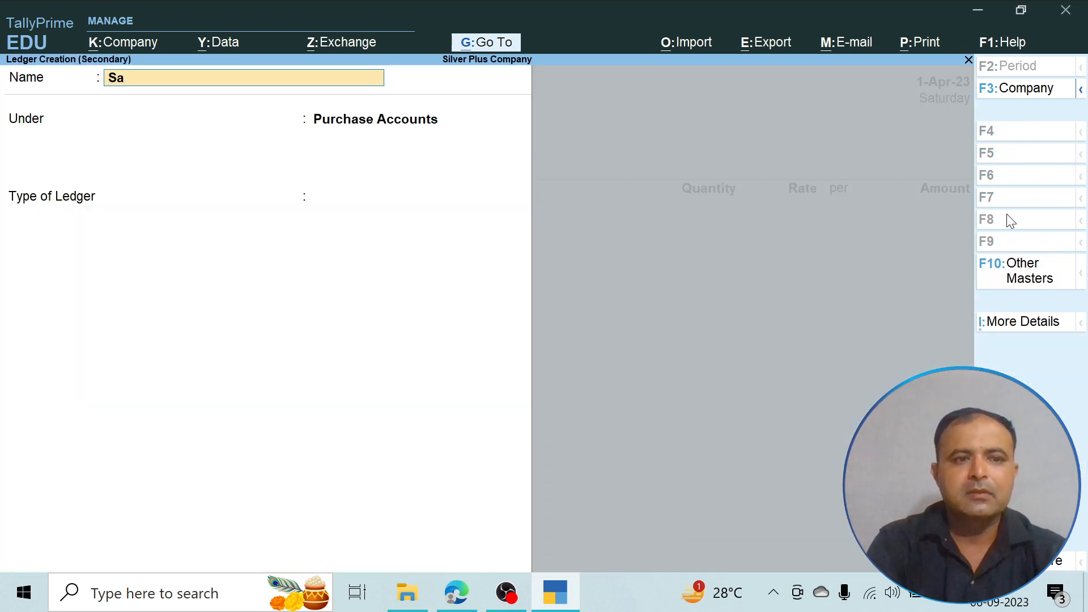
key("Return")
type("S")
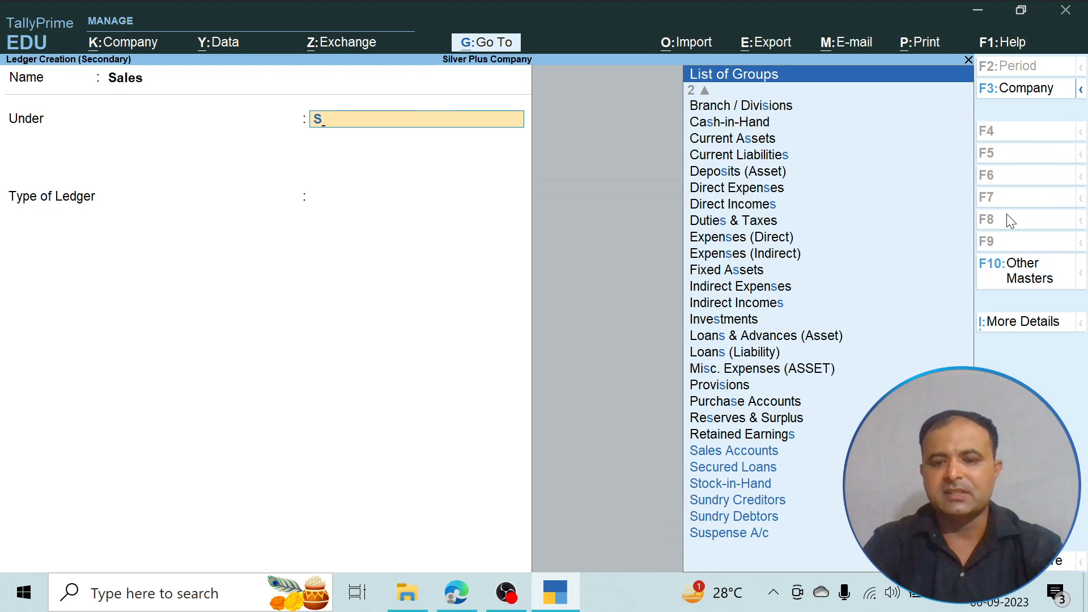
key("Return")
key("Return")
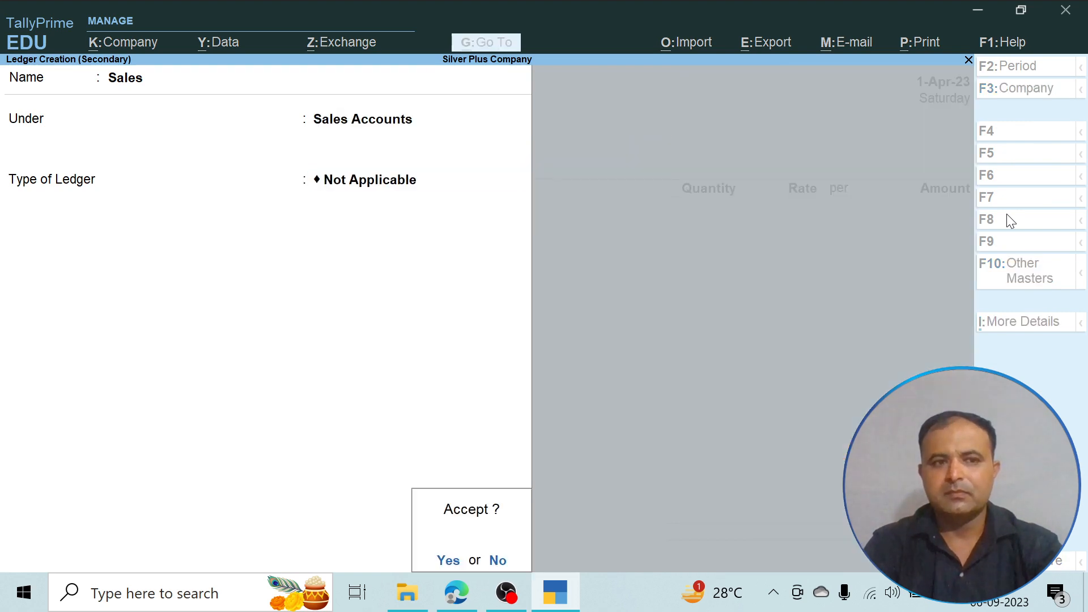
key("Return")
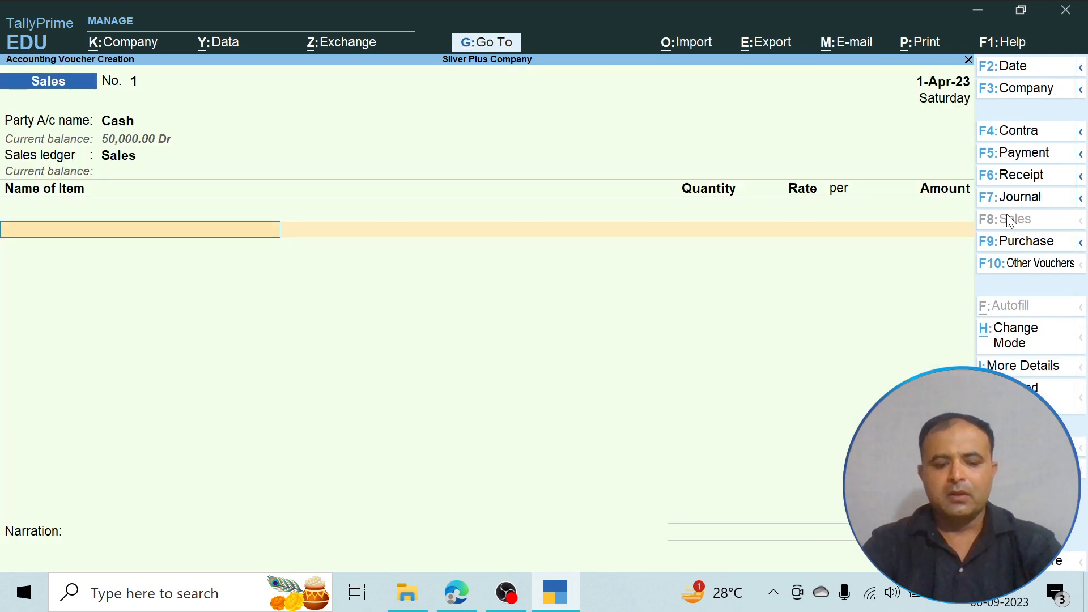
- Choose Computer as the first stock item of the sales voucher
type("C")
key("Down")
key("Down")
key("Down")
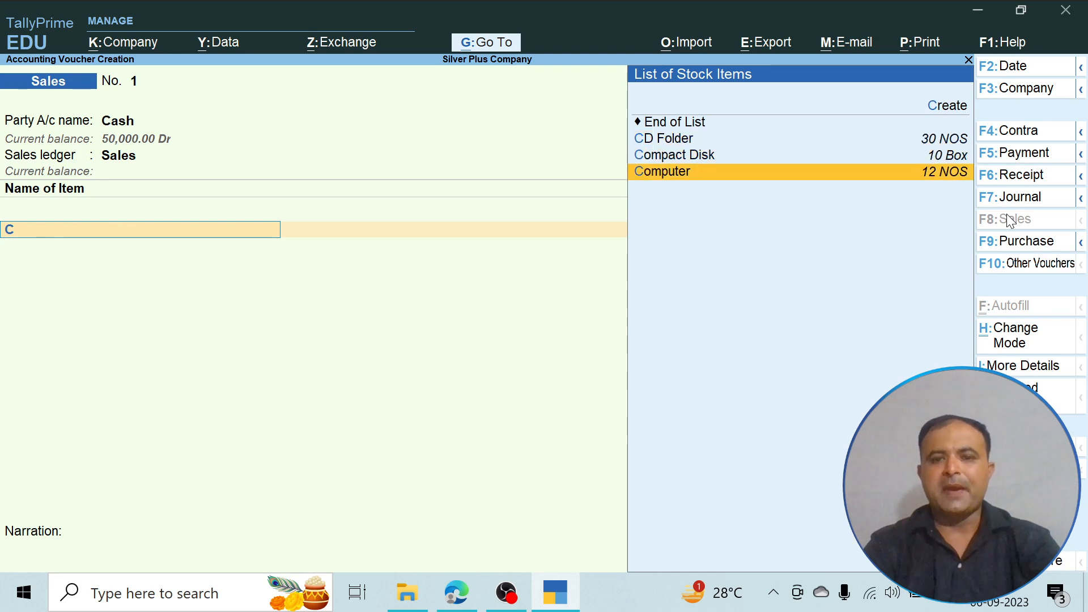
key("Return")
- Check the PDF and enter a quantity of 2 NOS at a rate of 35,000 for Computer
key("alt+Tab")
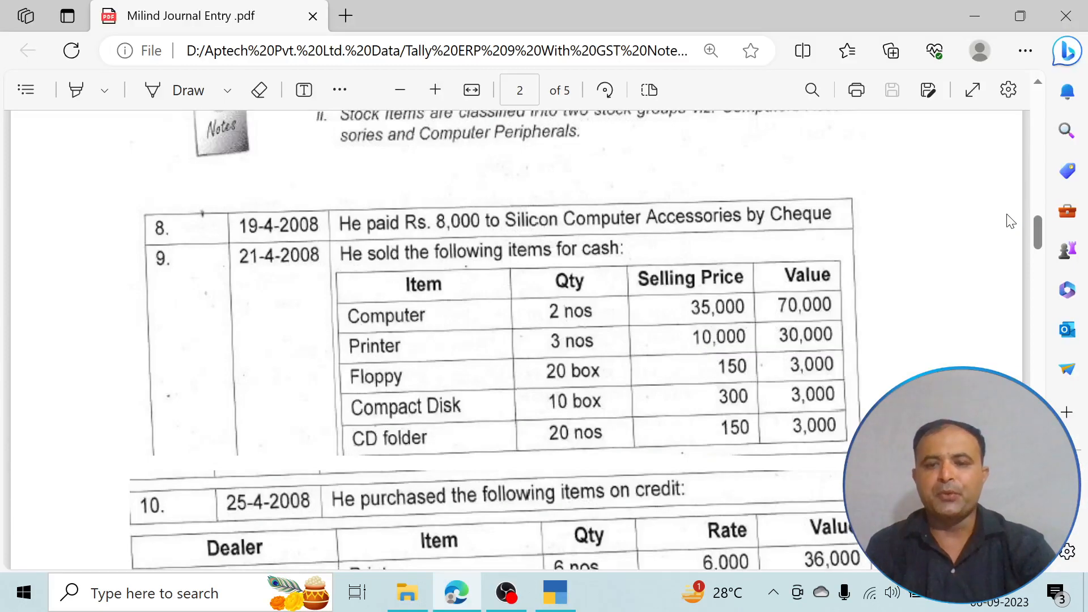
key("alt+Tab")
type("2")
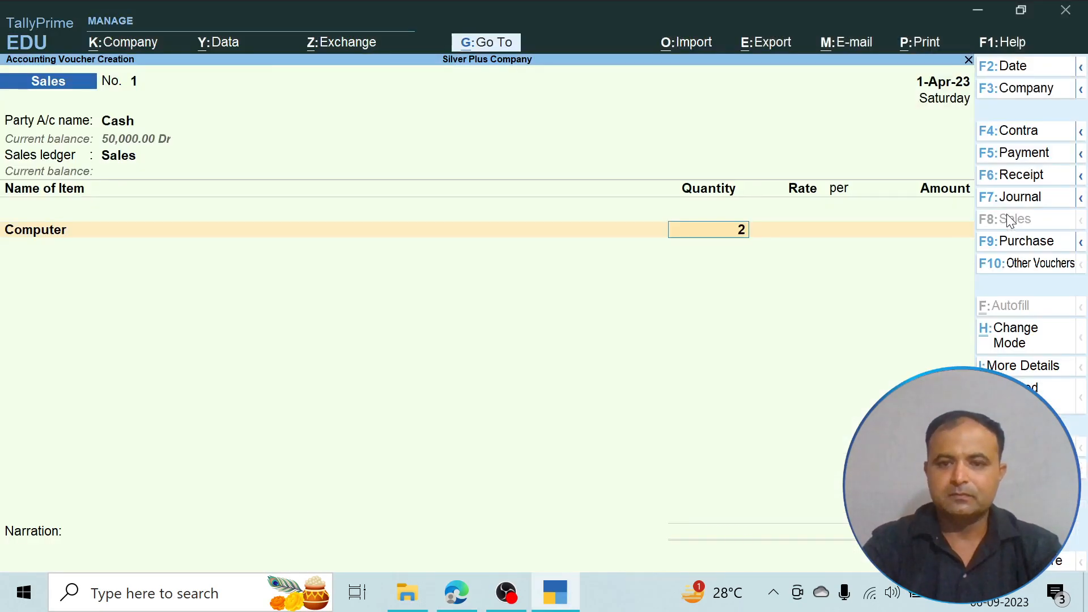
key("Return")
type("35000")
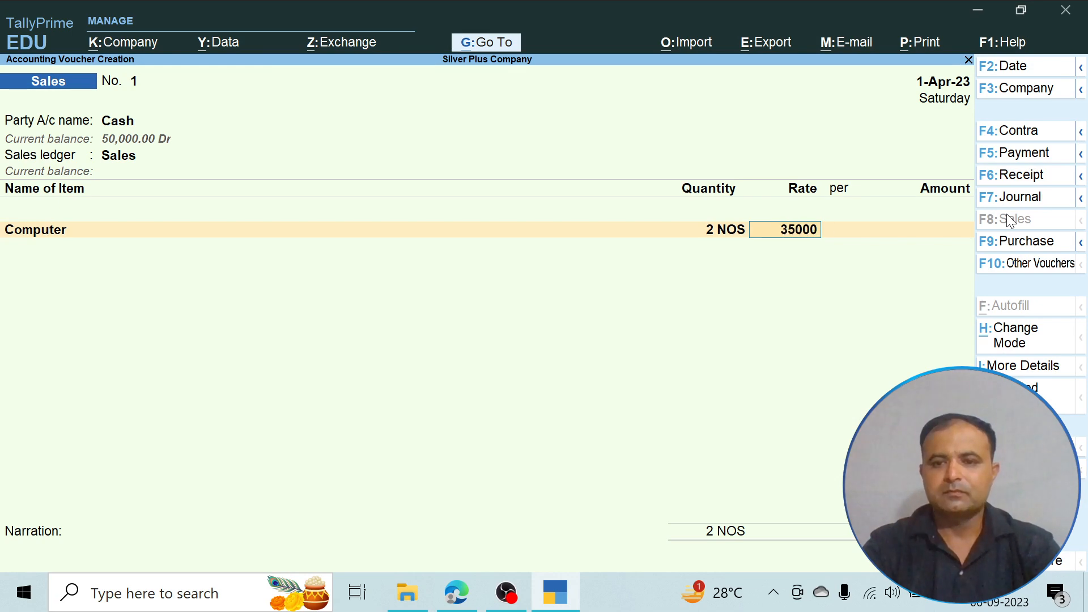
key("Return")
key("Return")
key("Return")
- Check the sale items in the PDF and add Printer to the sales voucher with a quantity of 3 NOS at a rate of 10,000
key("alt+Tab")
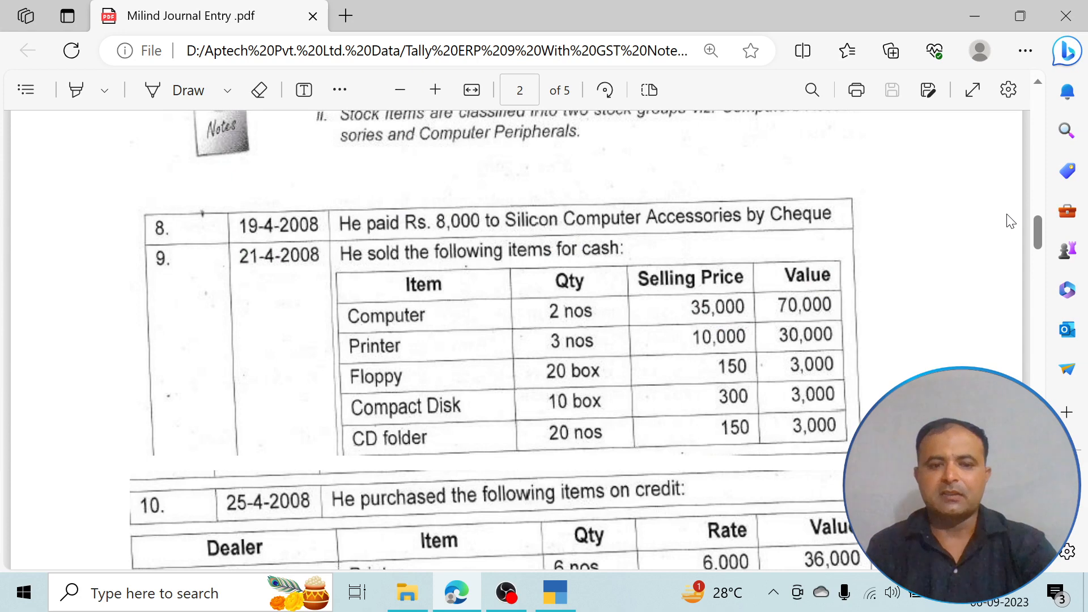
key("alt+Tab")
type("P")
key("Return")
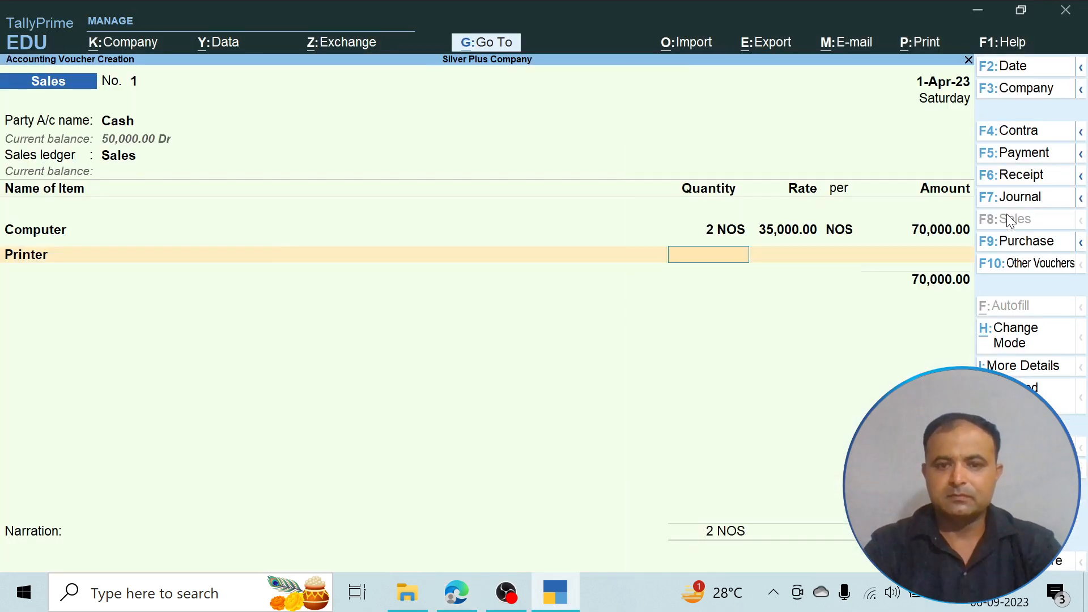
type("3")
key("Return")
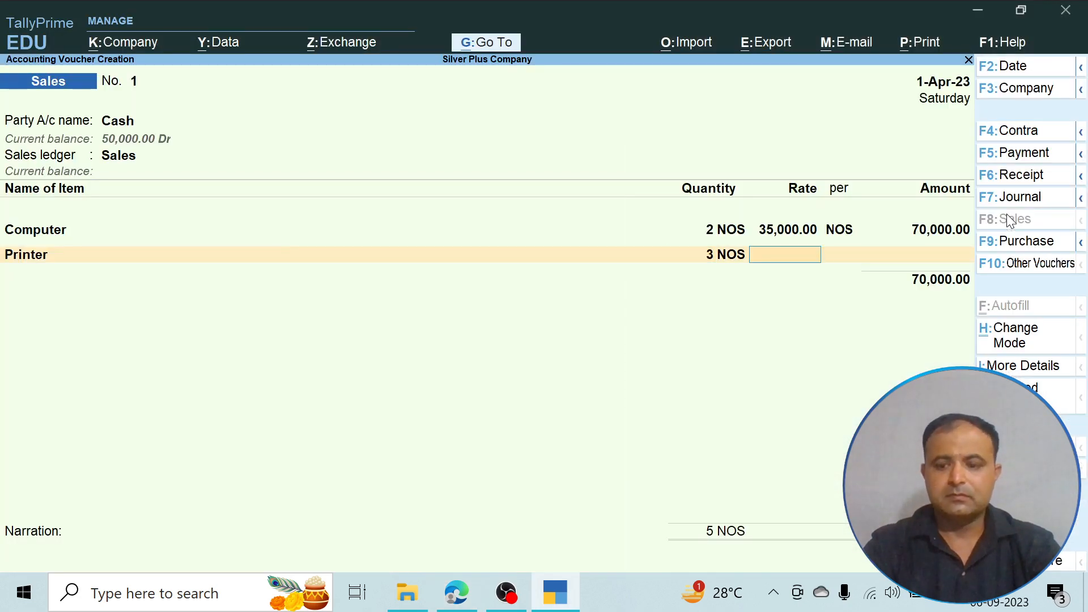
type("10000")
key("Return")
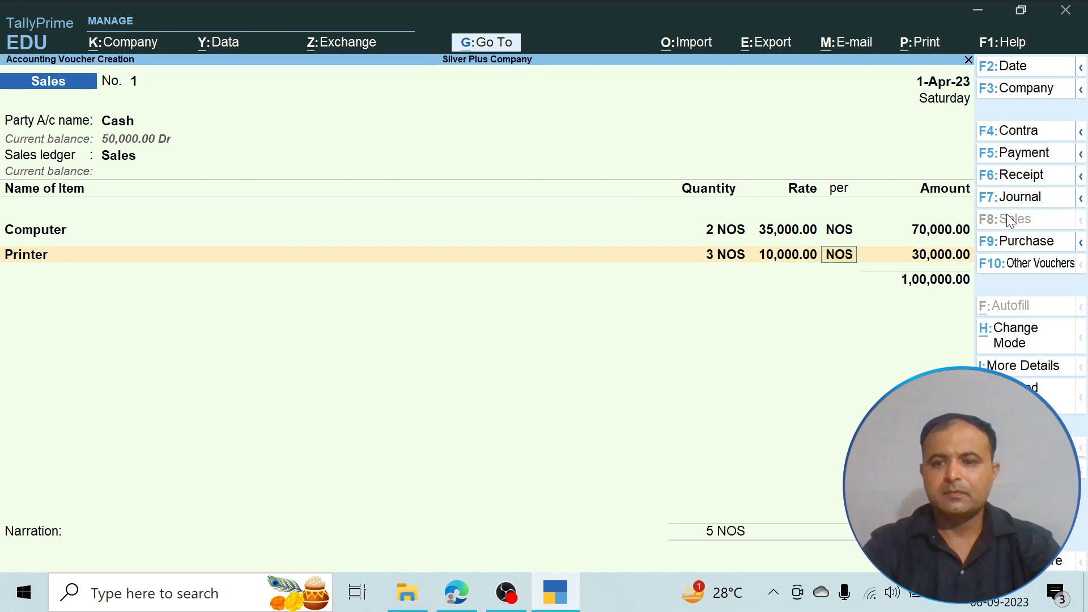
key("Return")
key("Return")
- Check the PDF and add Floppy to the sales voucher with a quantity of 20 Box at a rate of 150
key("alt+Tab")
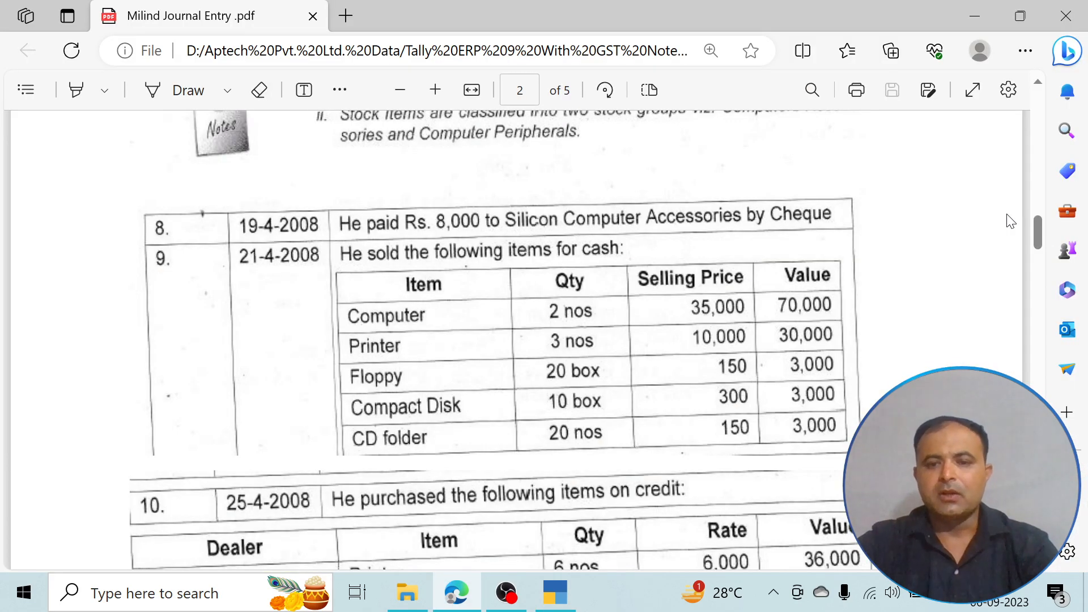
key("alt+Tab")
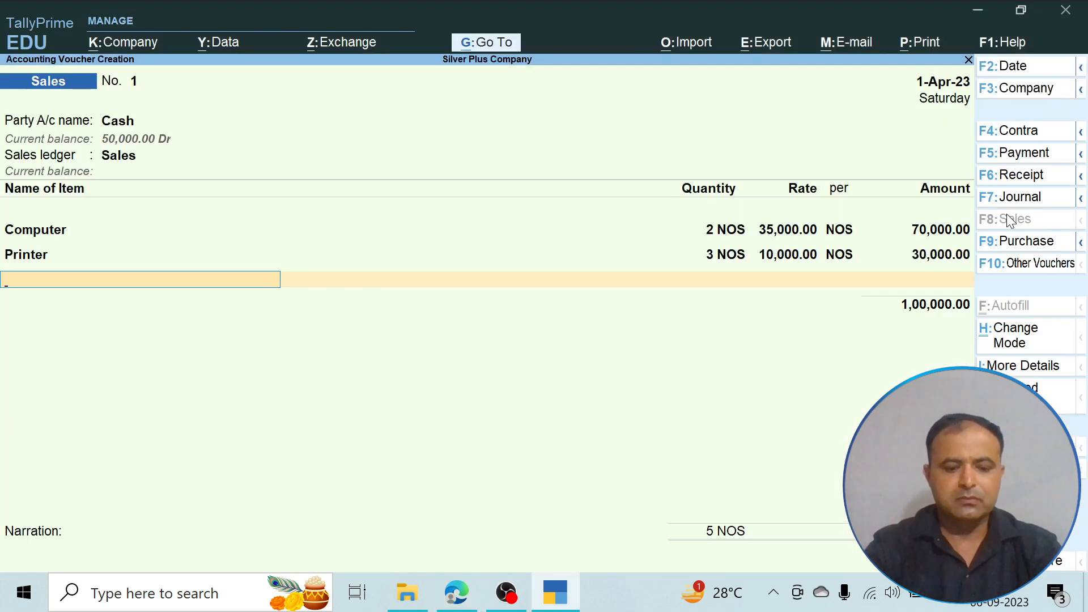
type("F")
key("Return")
type("20")
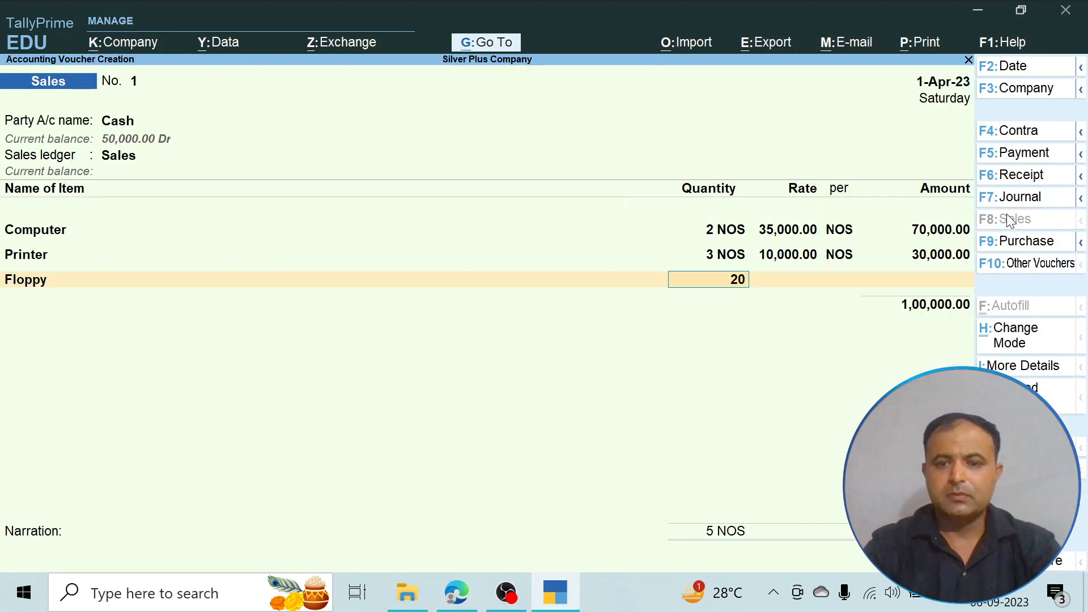
key("Return")
type("150")
key("Return")
key("Return")
key("Return")
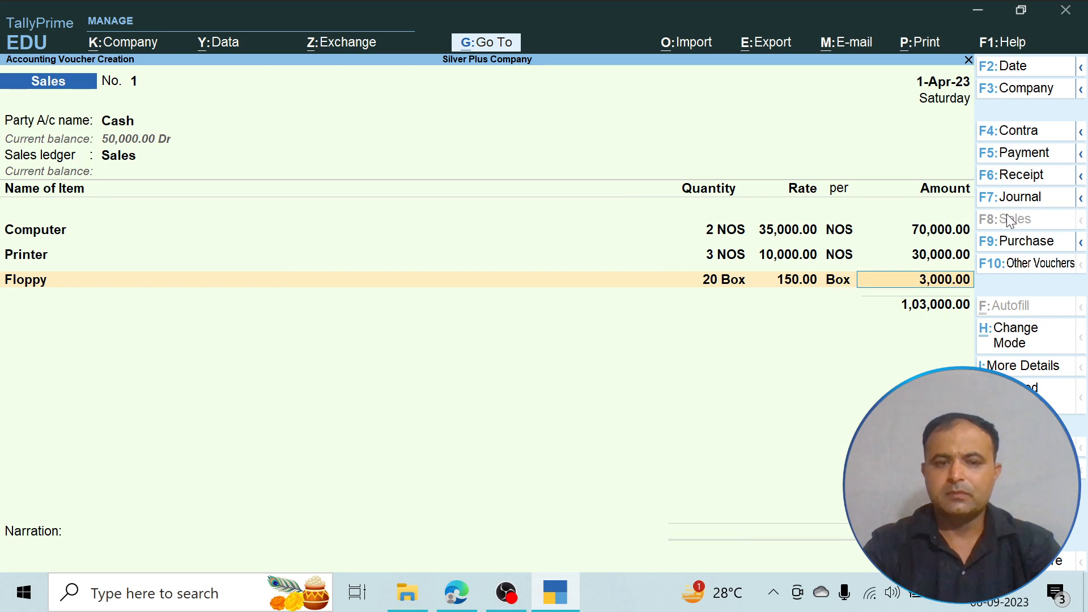
- Check the PDF and add Compact Disk to the sales voucher with a quantity of 10 Box at a rate of 300
key("alt+Tab")
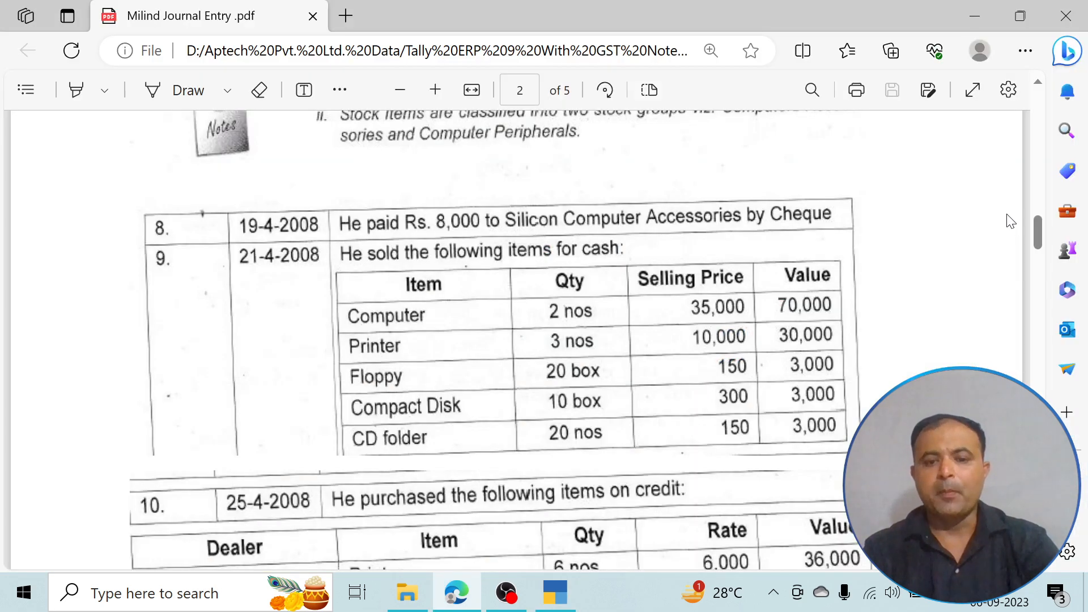
key("alt+Tab")
type("C")
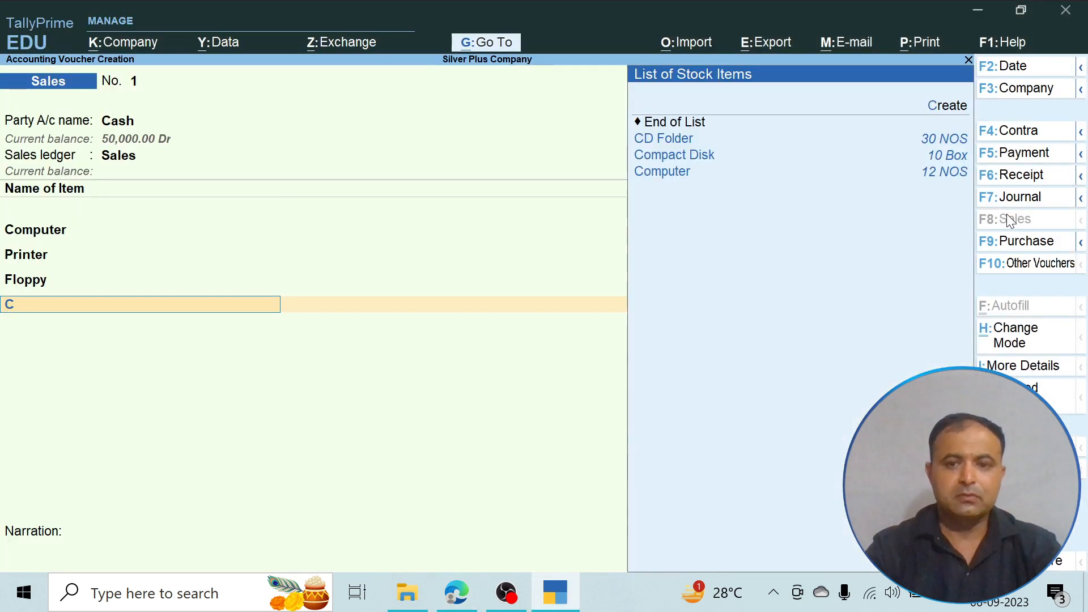
key("Down")
key("Down")
key("Return")
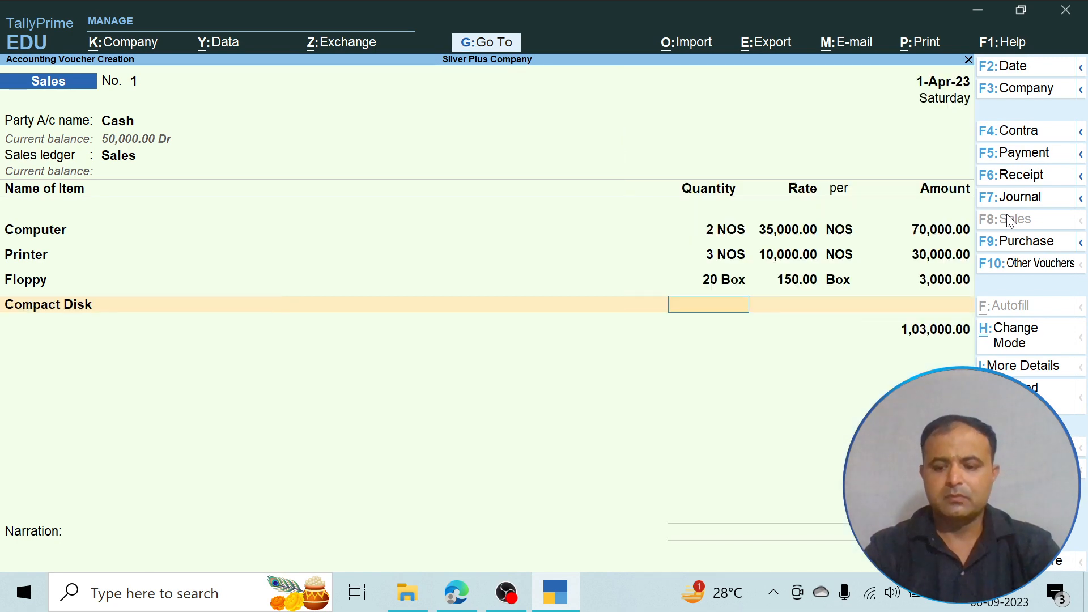
type("10")
key("Return")
type("300")
key("Return")
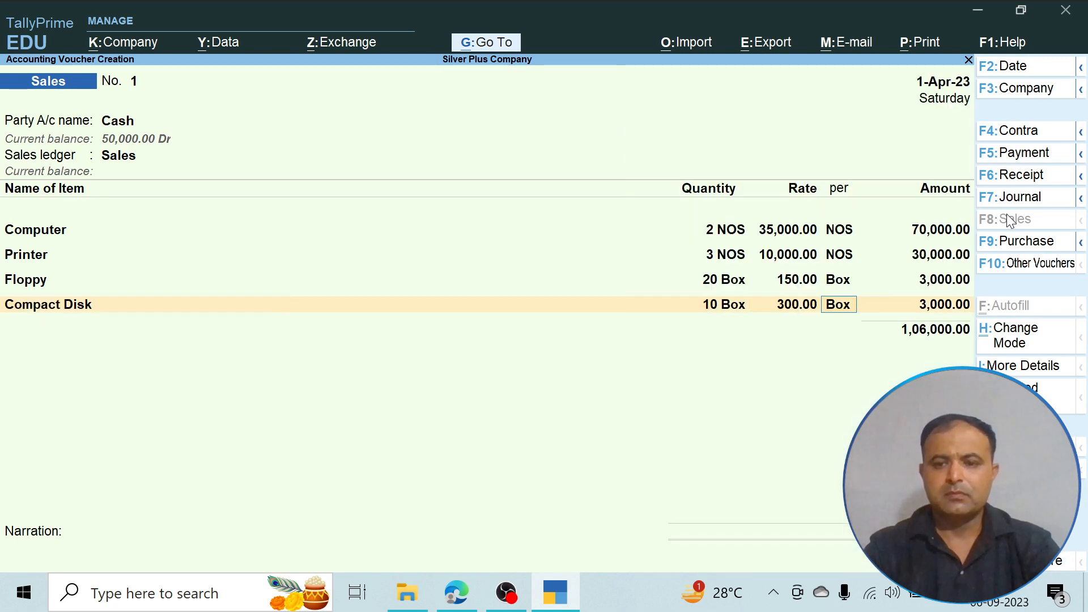
key("Return")
key("Return")
- Check the PDF, add CD Folder with a quantity of 20 NOS at a rate of 150, and end the voucher's entry list
key("alt+Tab")
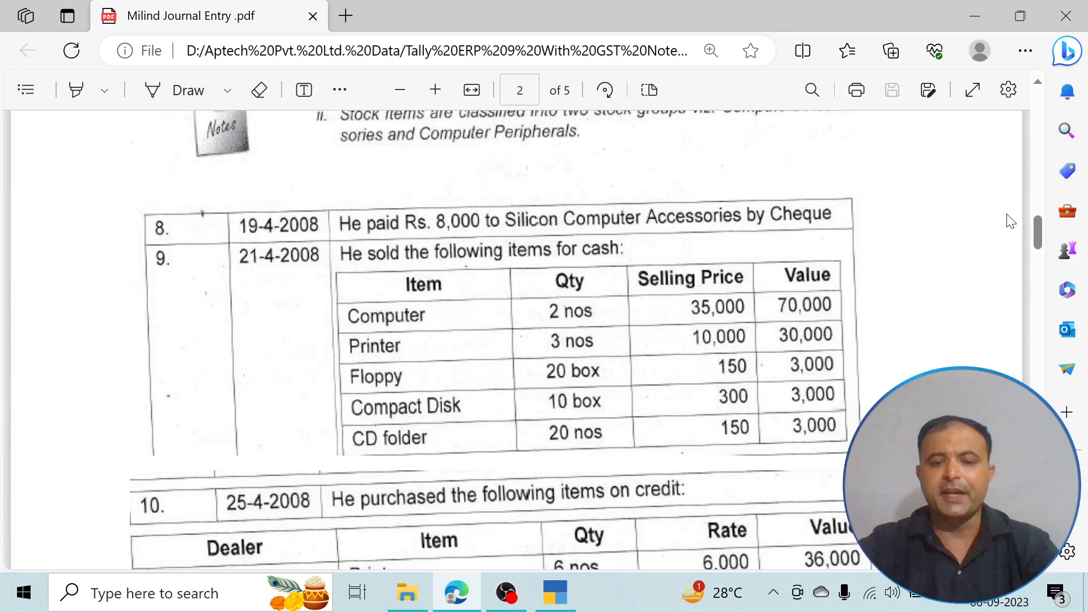
key("alt+Tab")
type("C")
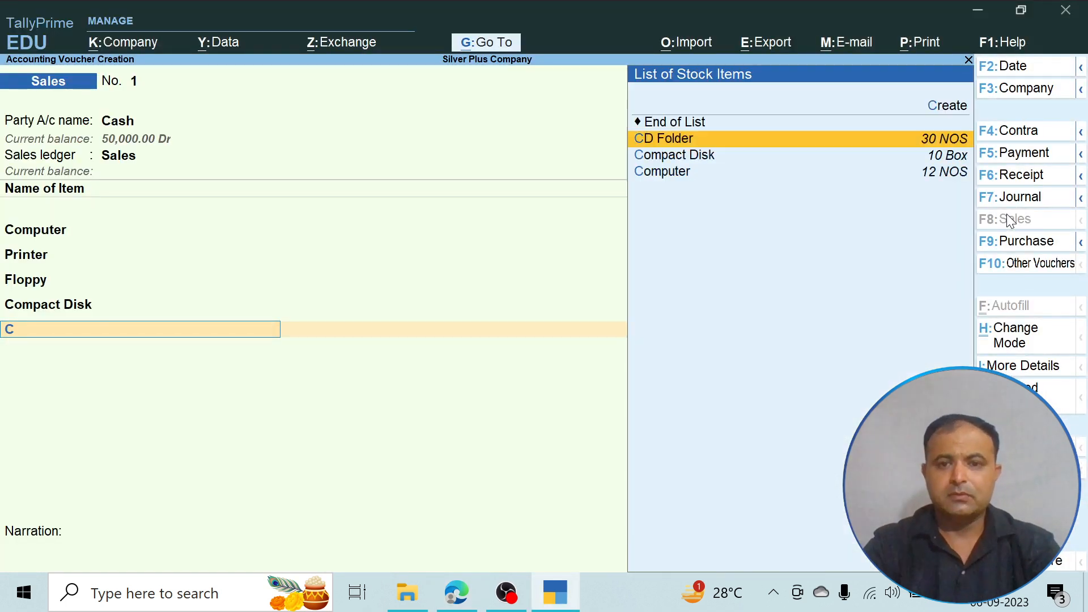
key("Down")
key("Up")
key("Return")
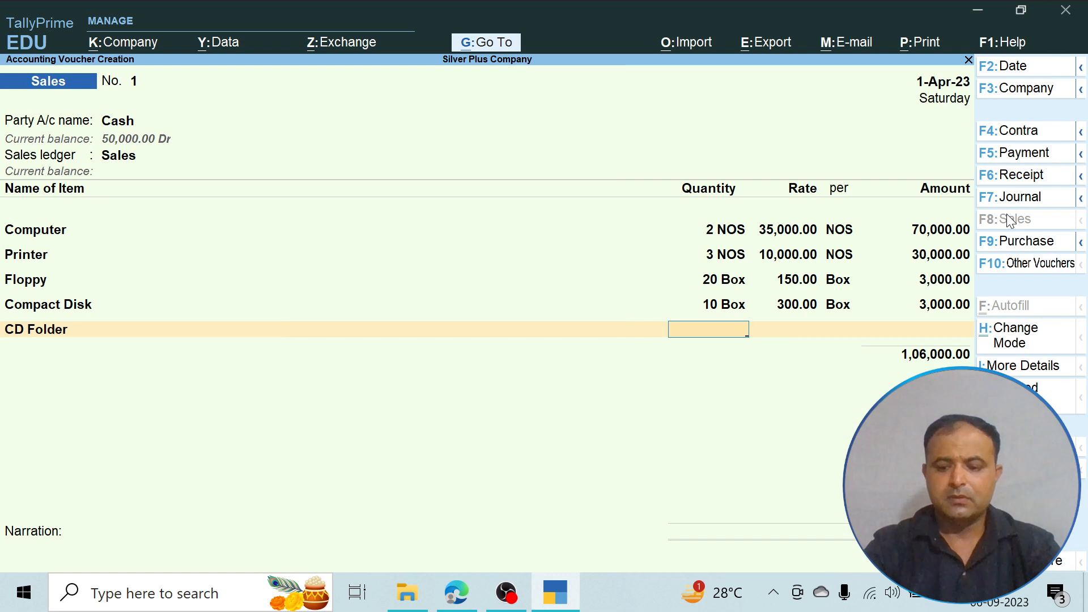
type("20")
key("Return")
type("150")
key("Return")
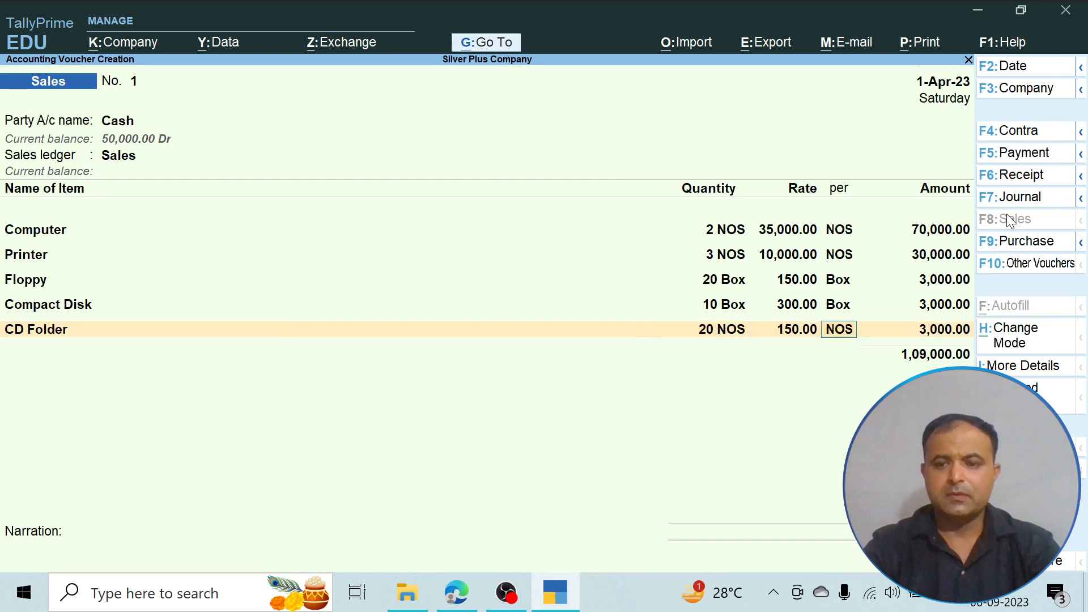
key("Return")
key("Return")
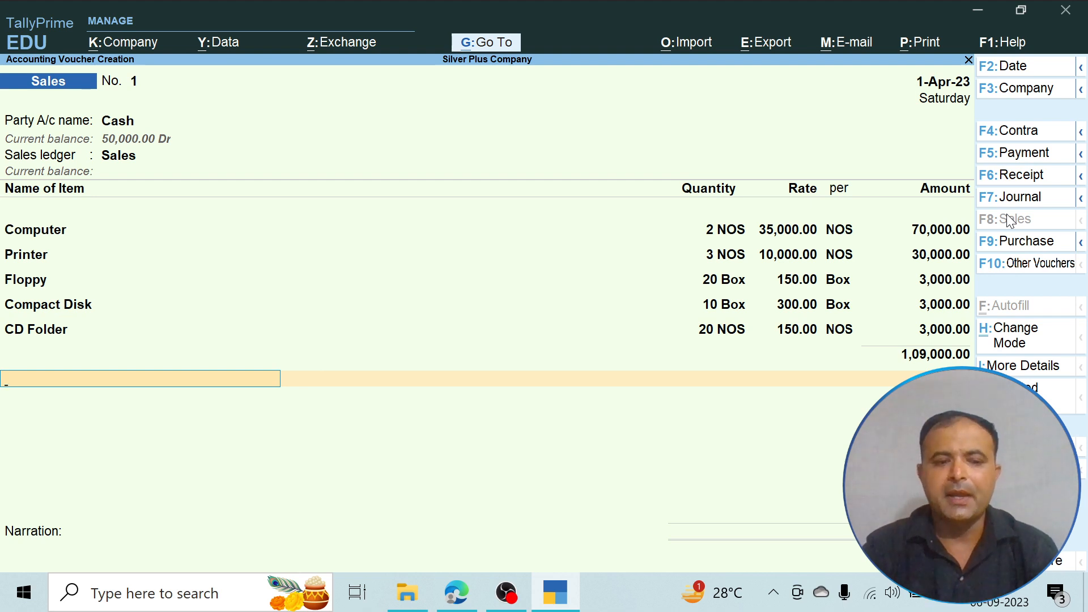
key("Return")
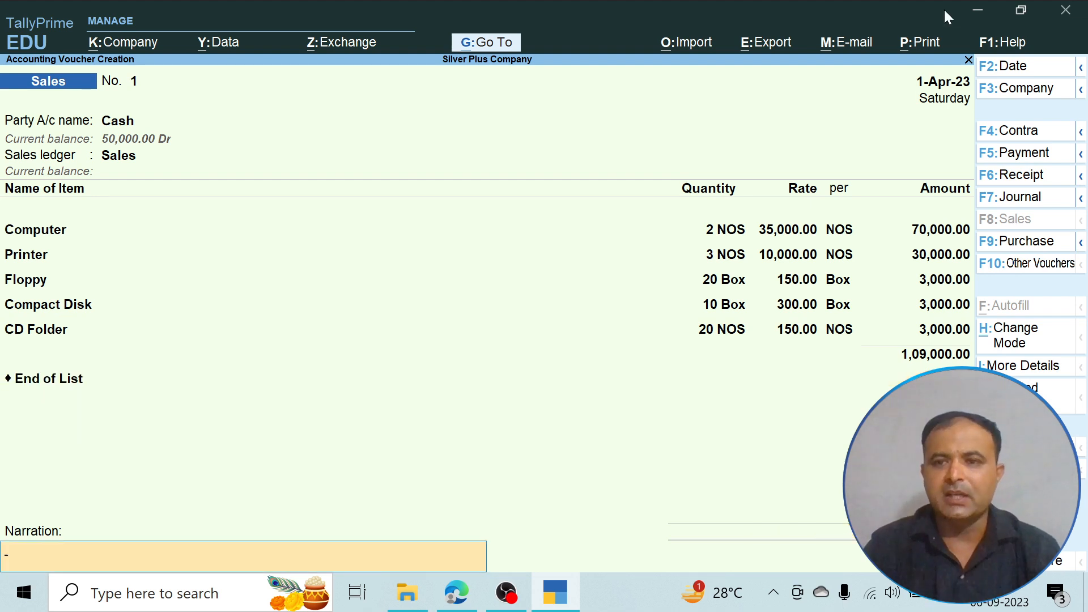
- Preview the sales voucher's printed invoice, zoom in to review its items and total, and return to the voucher without printing
left_click(922, 49)
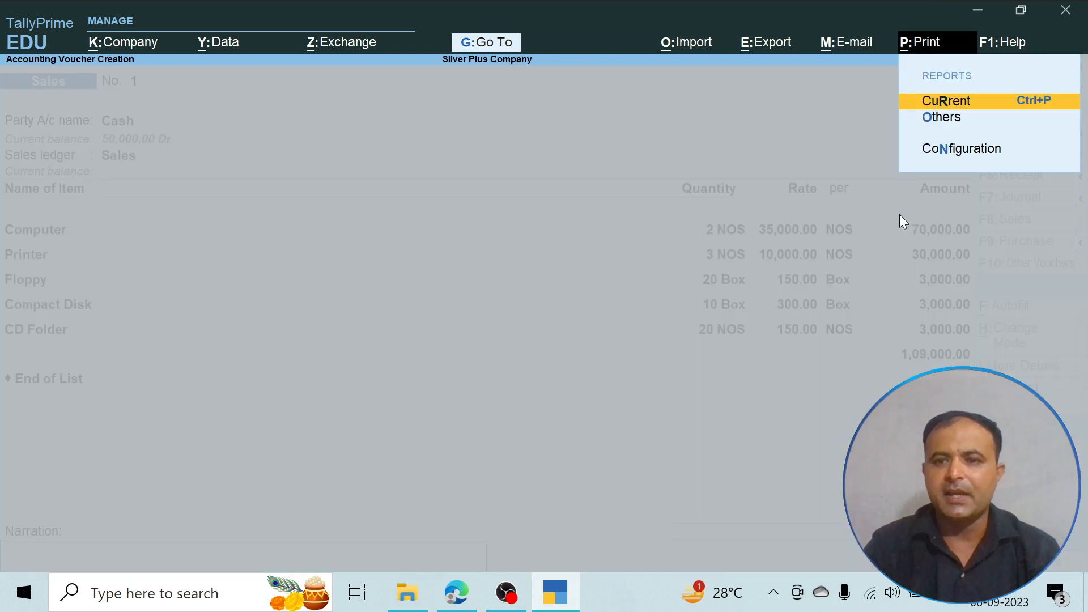
left_click(960, 99)
left_click(511, 404)
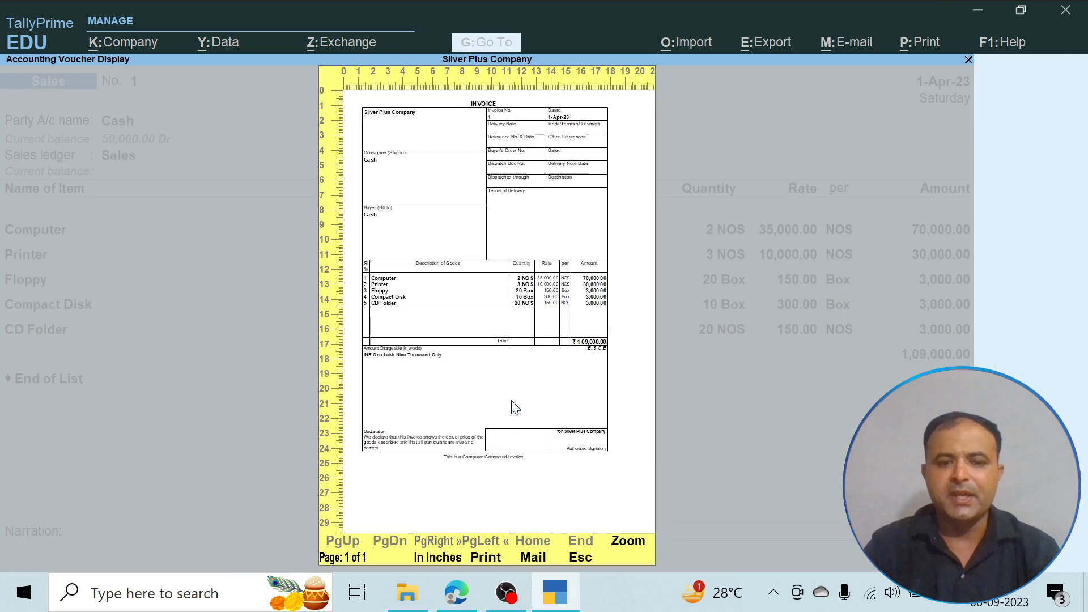
left_click(621, 543)
scroll(519, 368, "down", 3)
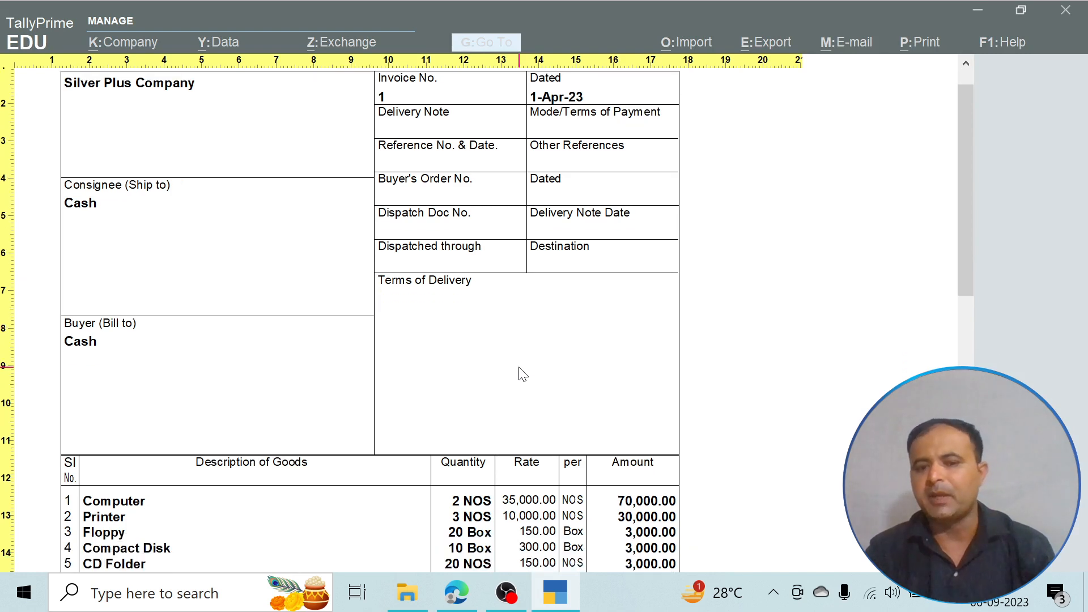
scroll(523, 374, "down", 2)
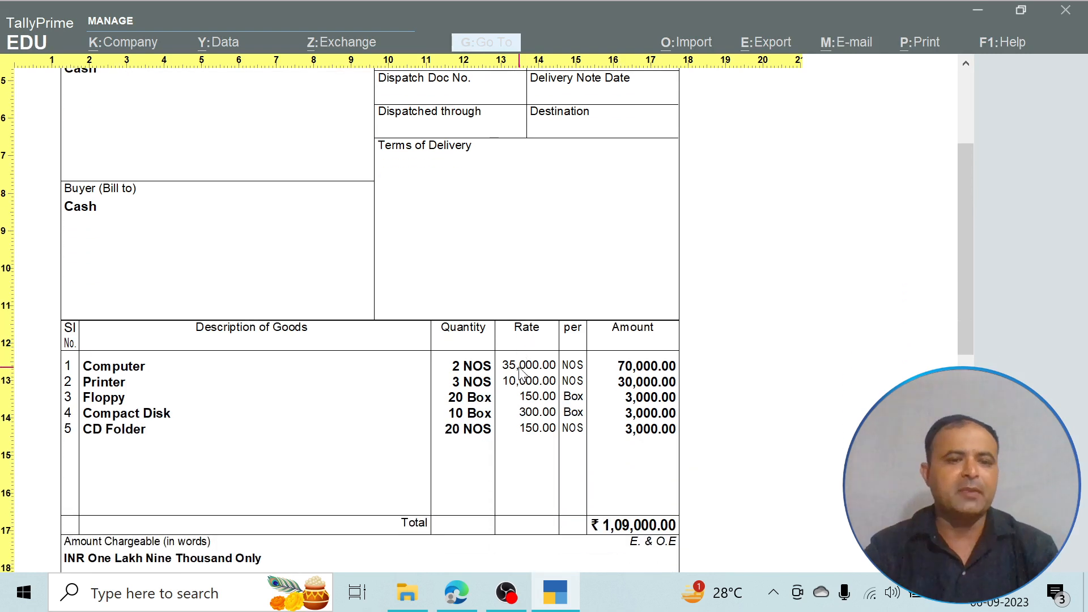
scroll(519, 369, "down", 3)
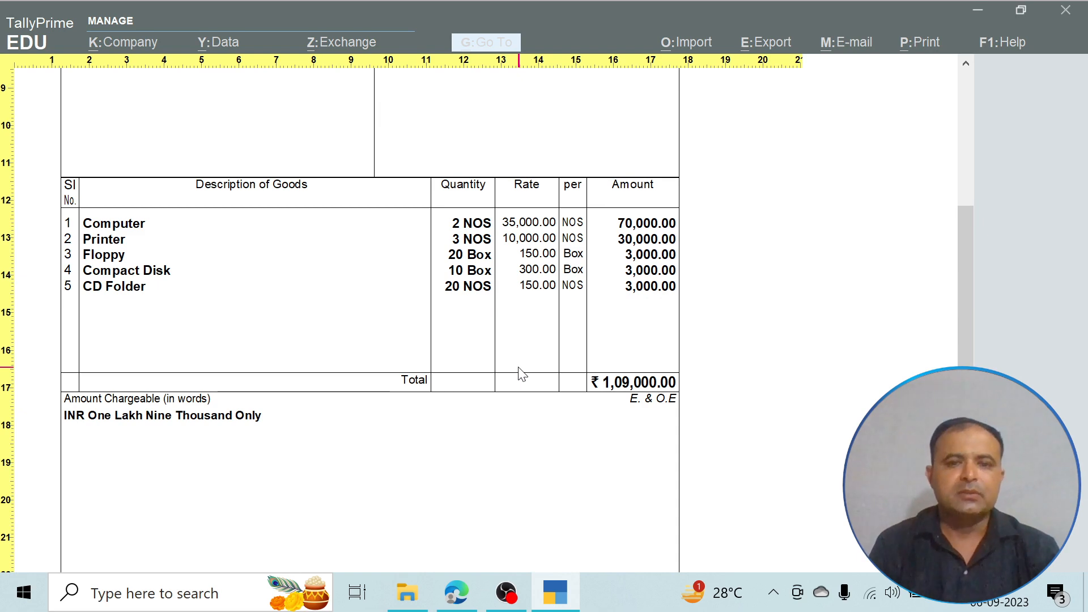
key("Escape")
key("Escape")
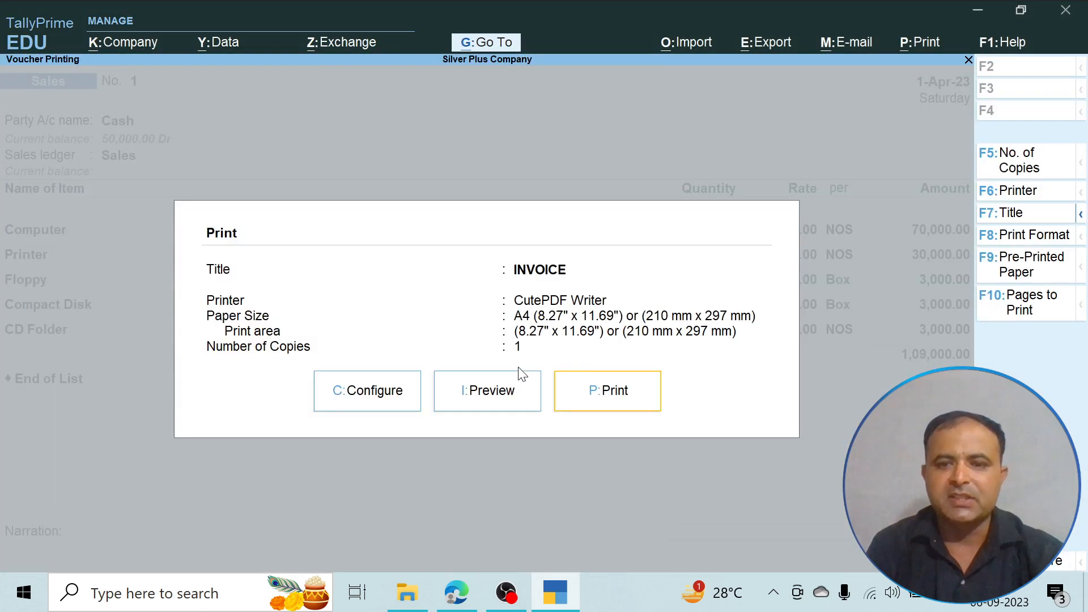
key("Escape")
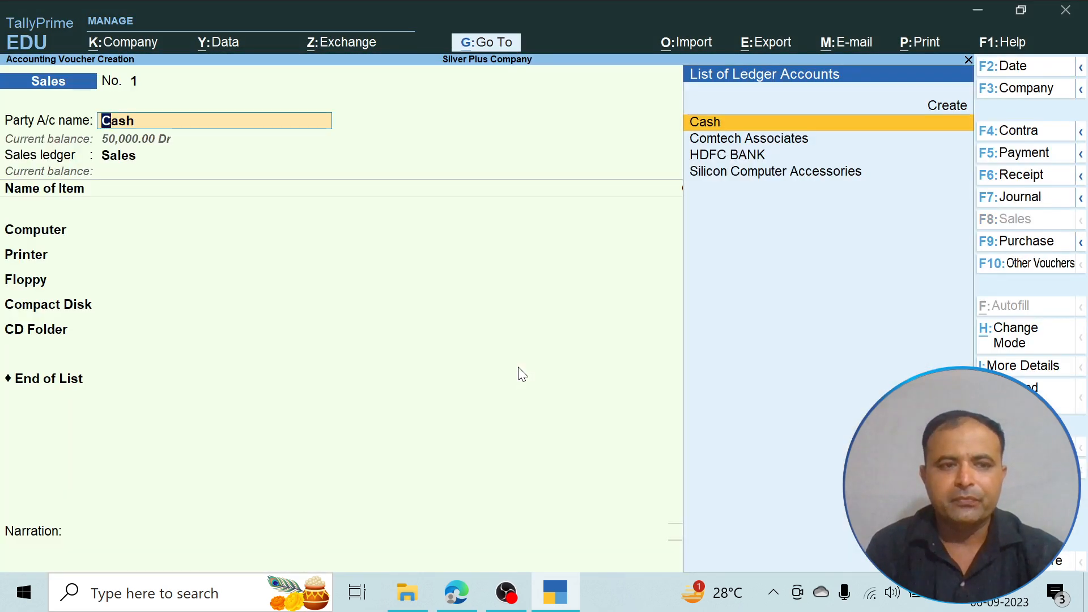
- Accept all existing entries of the cash sales voucher, leave the narration blank, and save the voucher
key("Return")
key("Return")
key("Return")
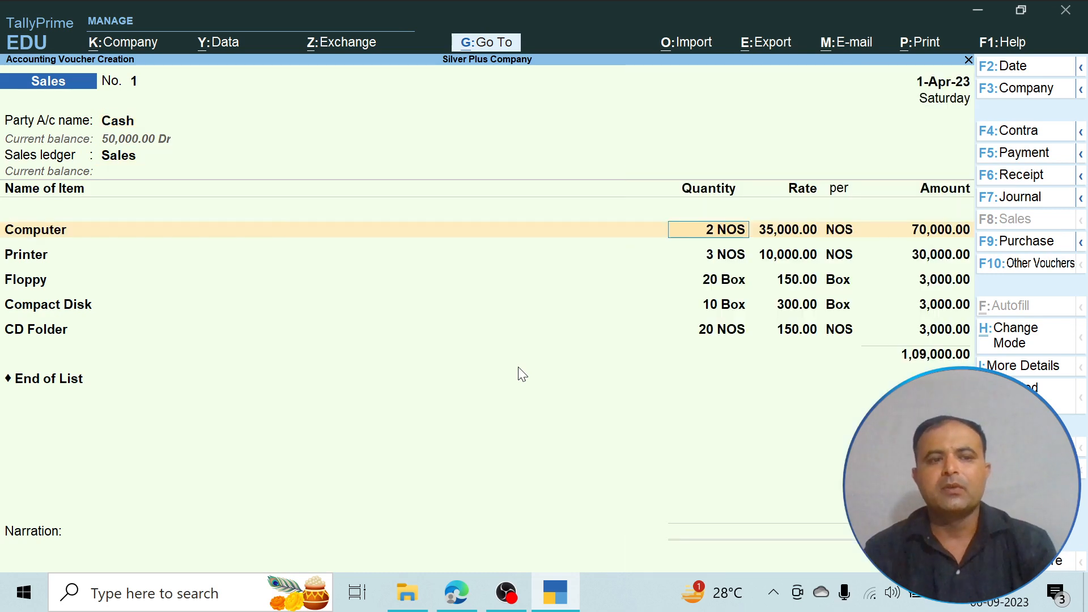
key("Return")
key("Return")
key("Return")
key("Return")
key("Return")
key("Return")
key("Return")
key("Return")
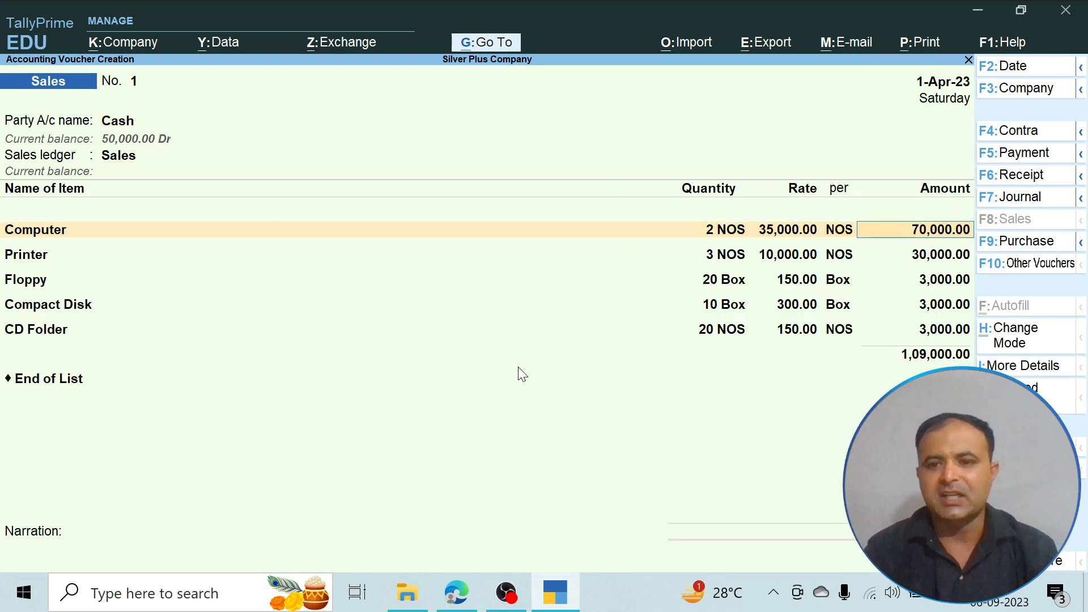
key("Return")
key("Return")
key("Return")
key("Return")
key("Return")
key("Return")
key("Return")
key("Return")
key("Return")
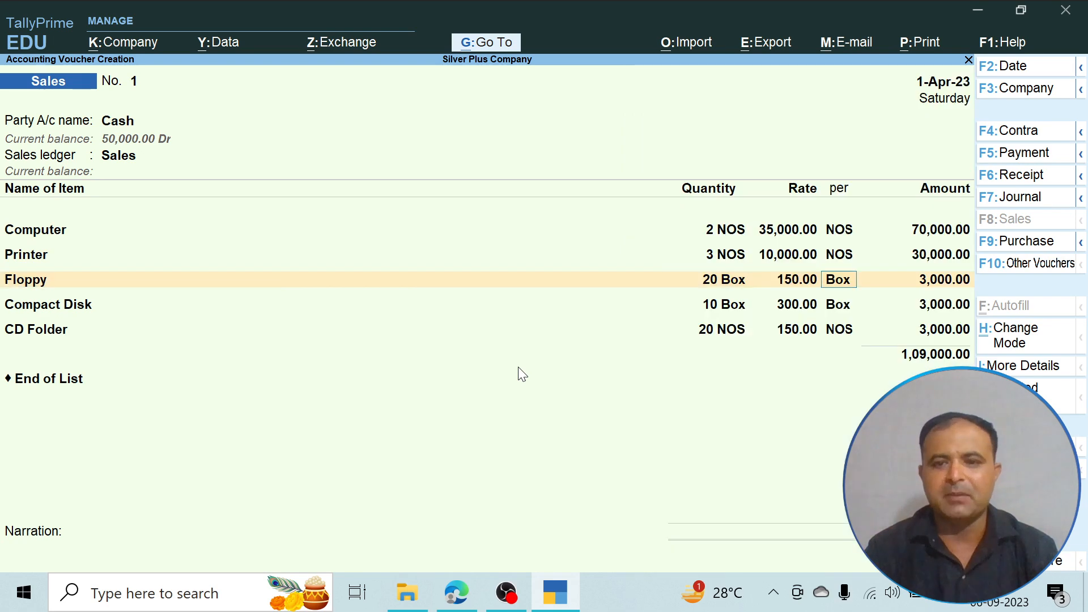
key("Return")
key("Return")
key("Return")
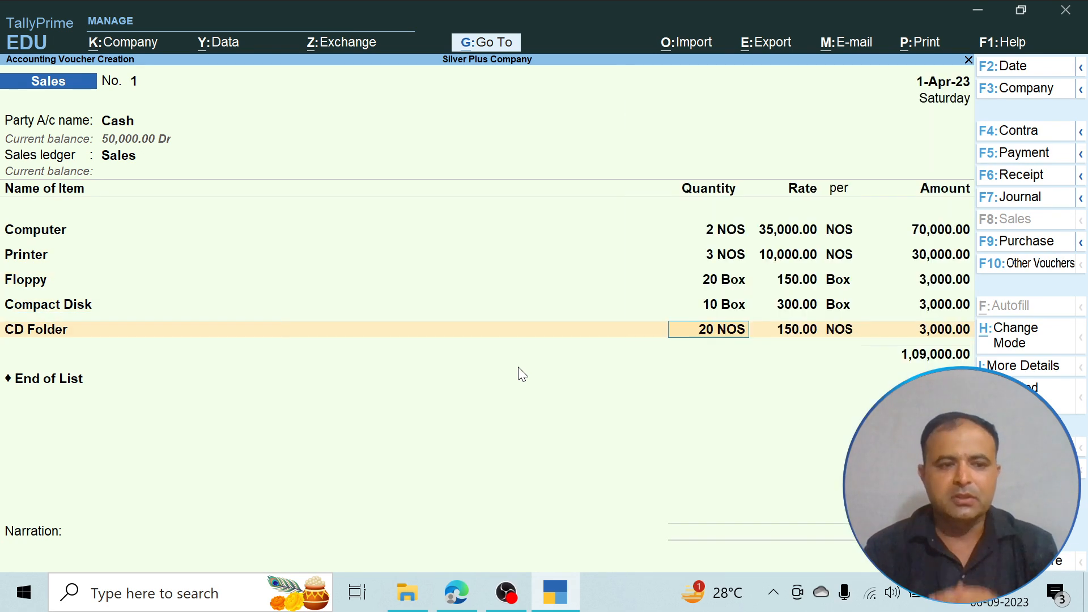
key("Return")
key("Return")
key("Return")
key("Return")
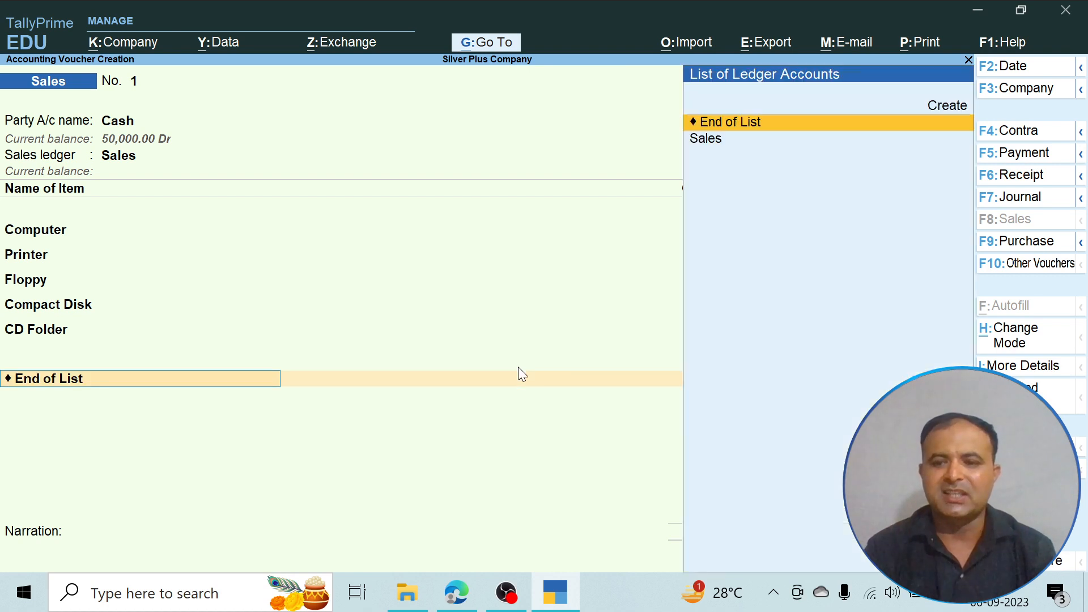
key("Return")
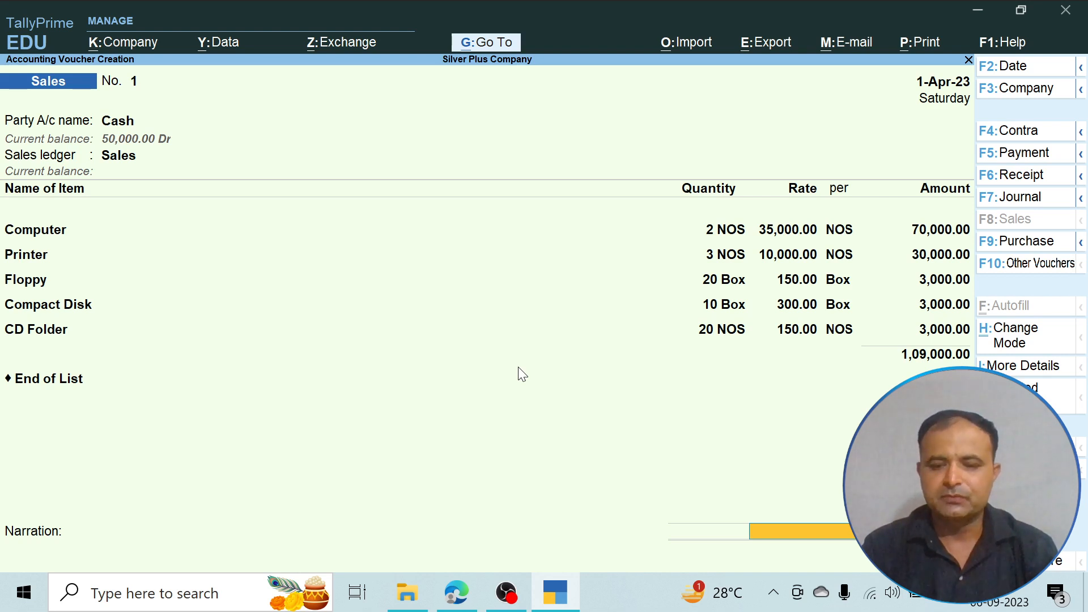
key("Return")
key("Return")
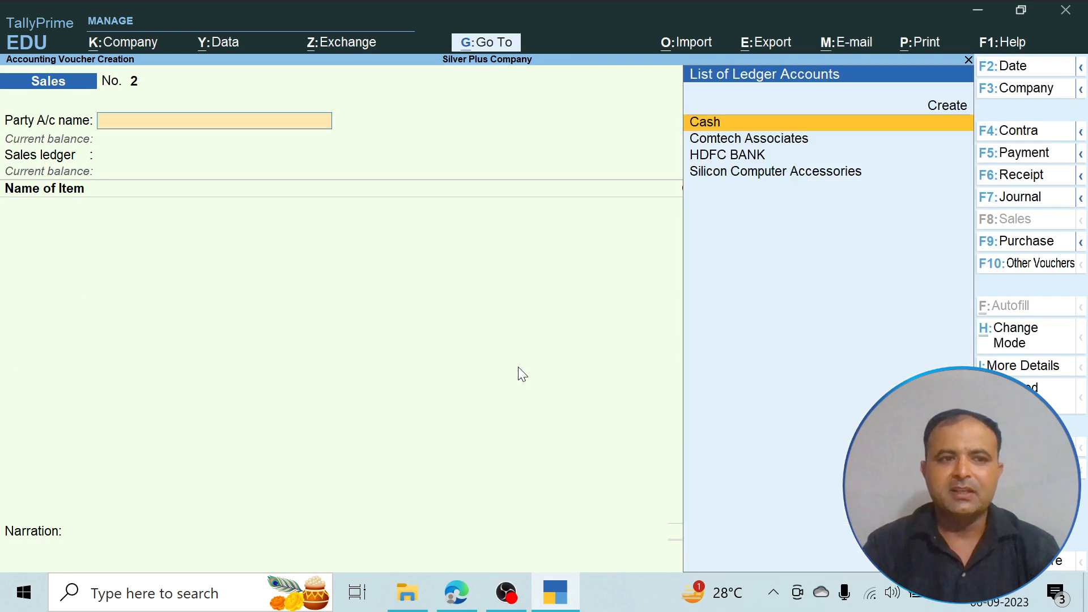
- Check transaction 10 in the PDF for the dealers, items, quantities and rates of the credit purchases, and return to TallyPrime
key("alt+Tab")
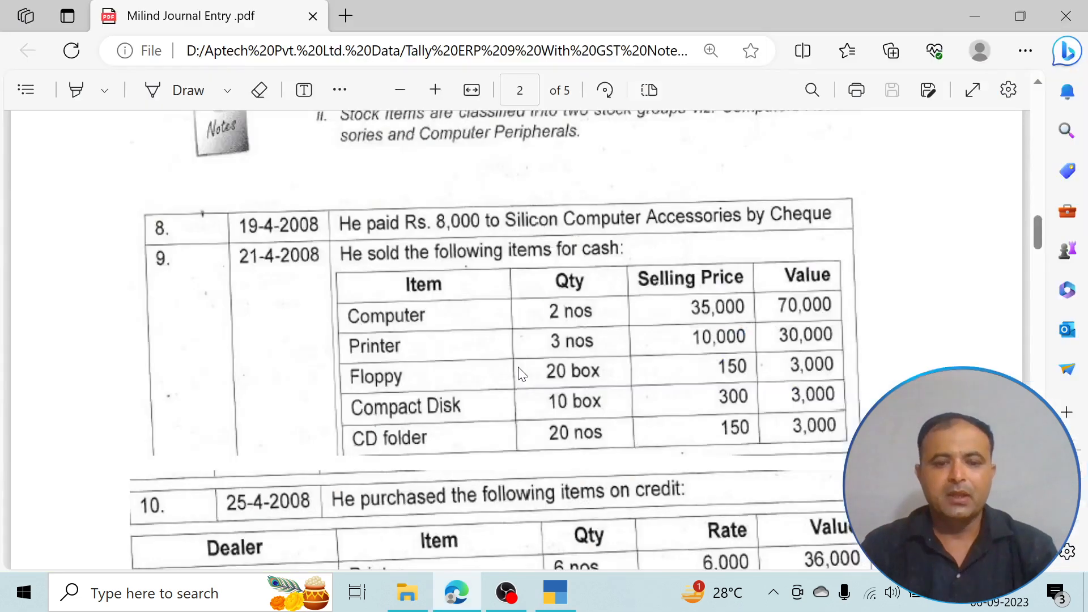
scroll(520, 374, "down", 4)
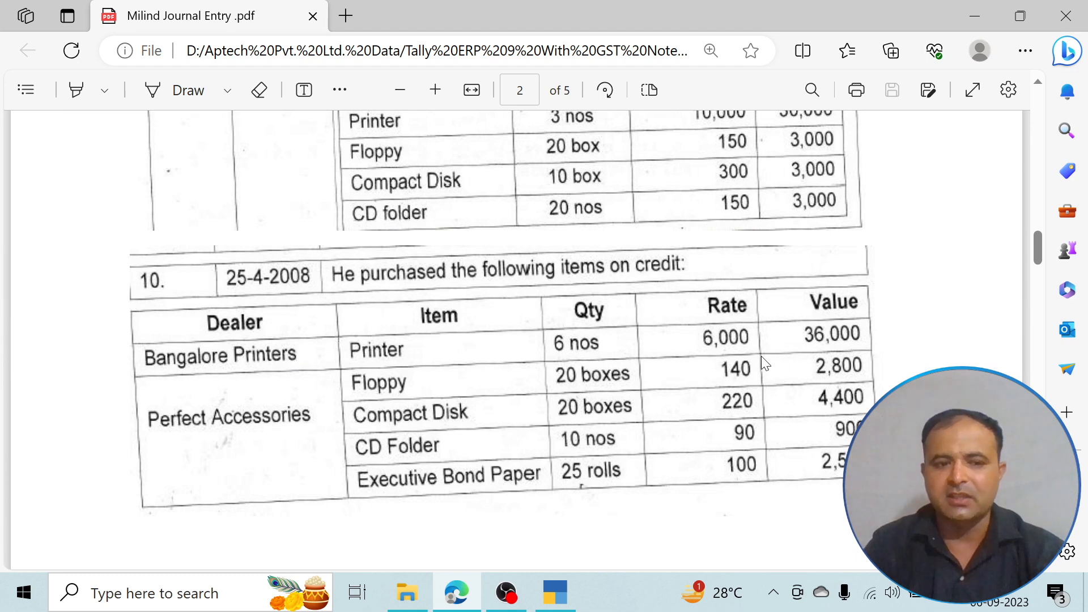
key("alt+Tab")
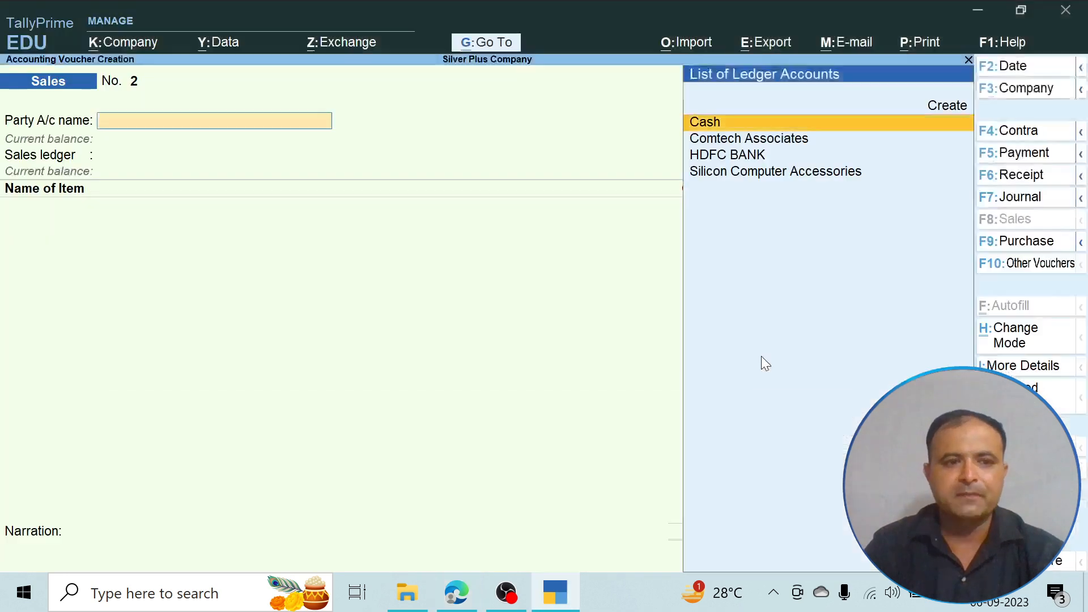
- Switch to a new purchase voucher and open the creation of a new ledger for its party account
left_click(1025, 158)
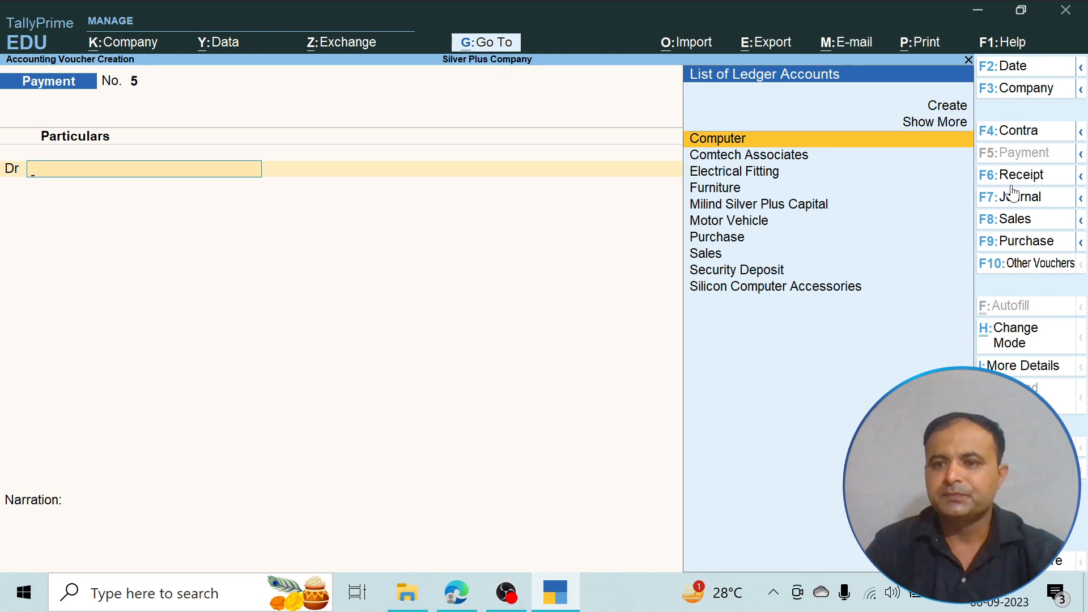
left_click(1027, 241)
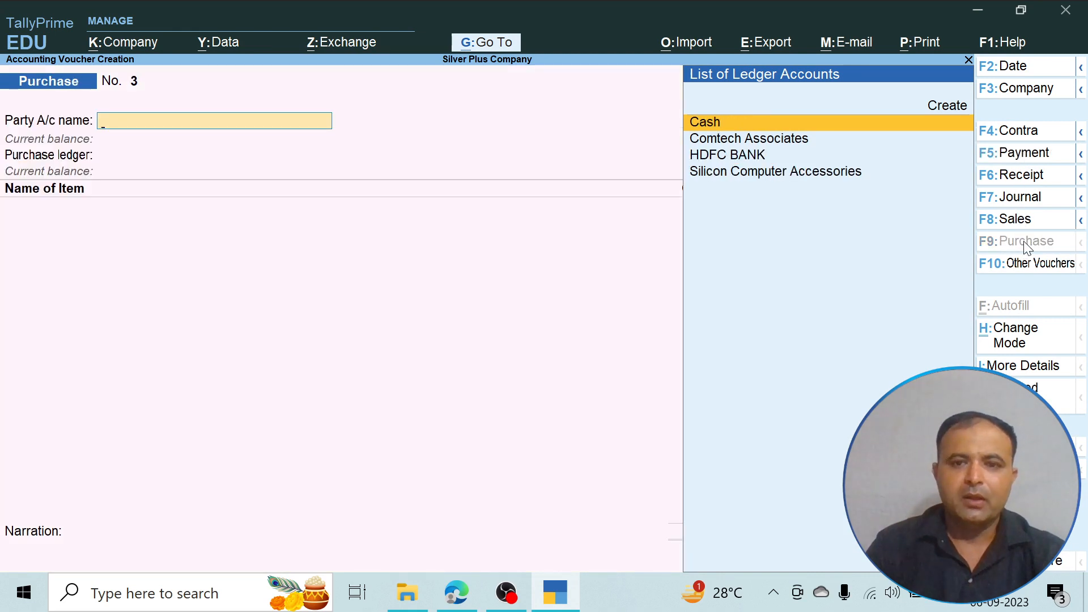
key("Down")
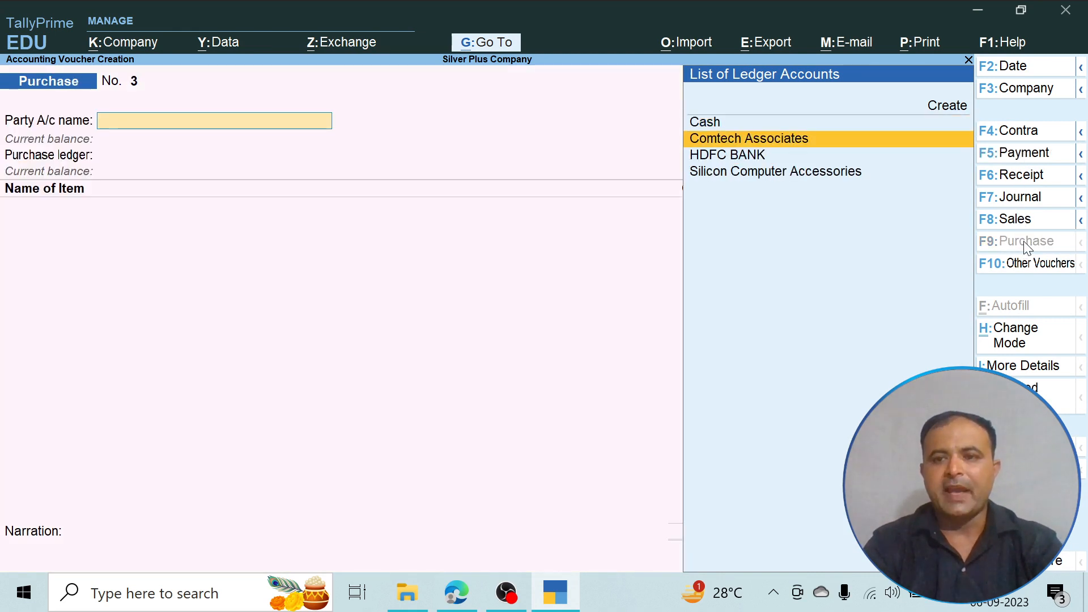
key("Up")
key("Up")
key("Return")
- Name the new party ledger Banglore Printer
type("Bang")
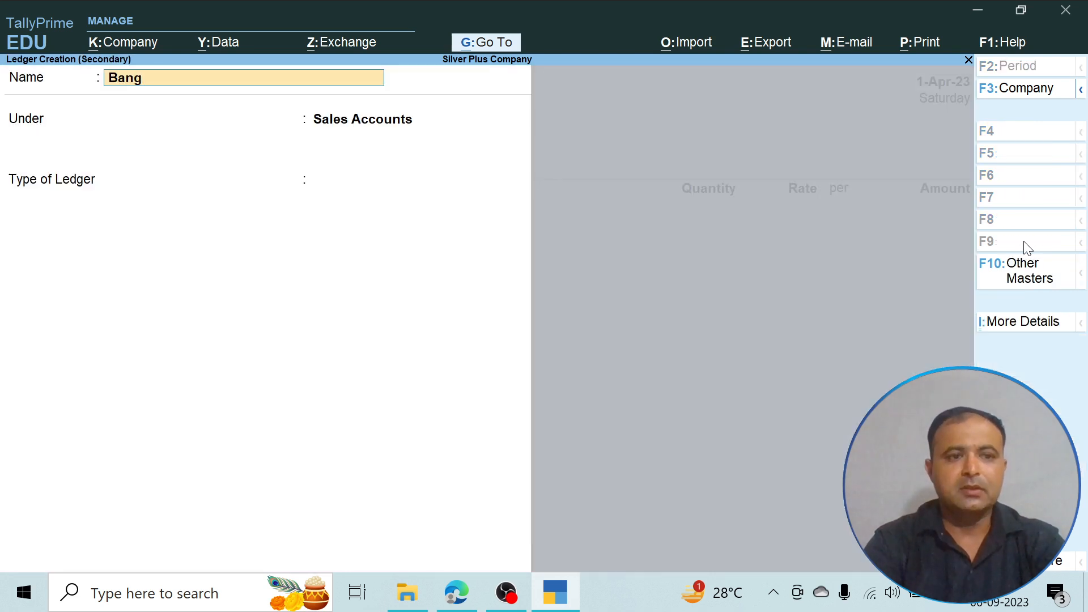
type("lore")
key("Return")
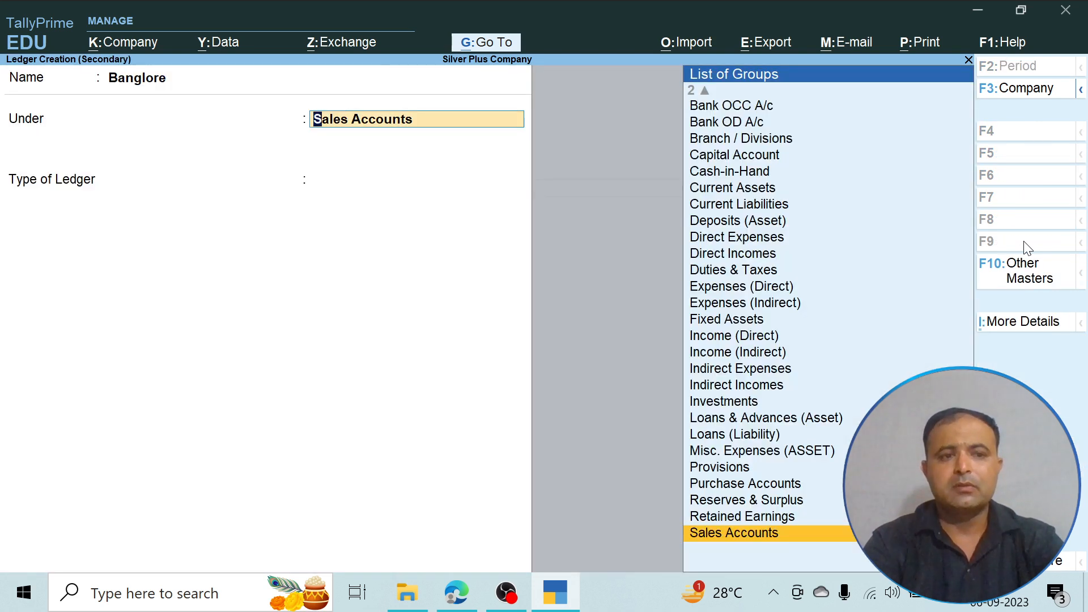
key("BackSpace")
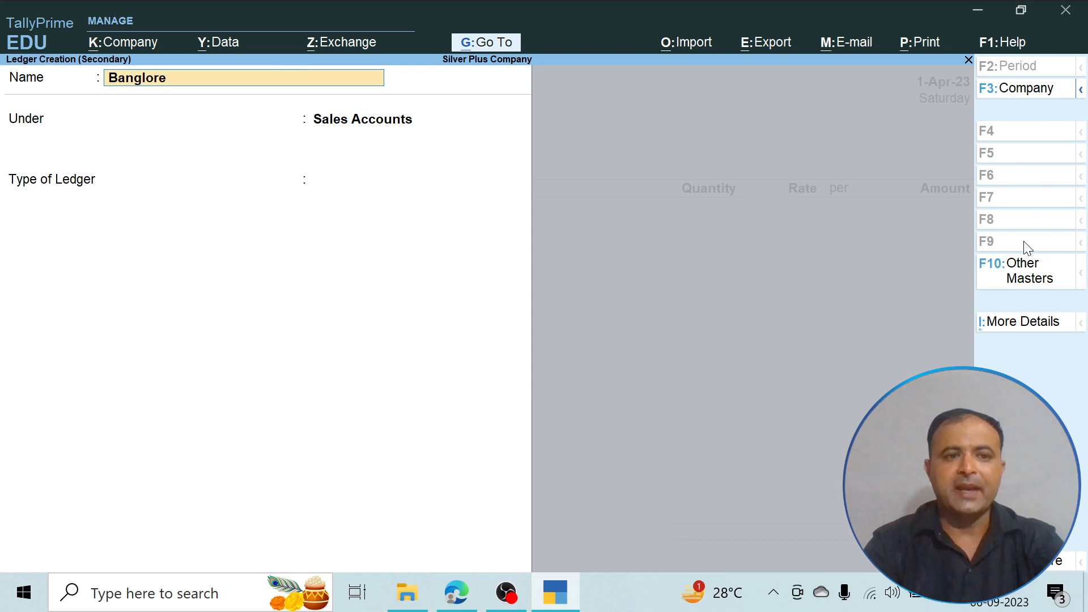
type("Printer")
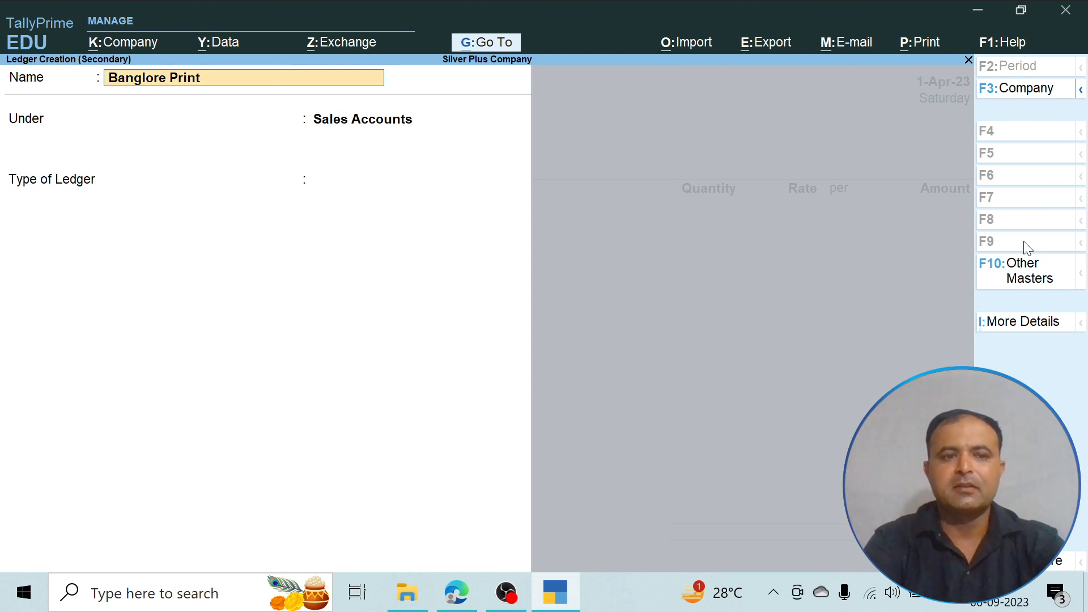
key("Return")
- Group the Banglore Printer ledger under Sundry Creditors with bill-by-bill balances, save it, and use Purchase as the voucher's purchase ledger
type("S")
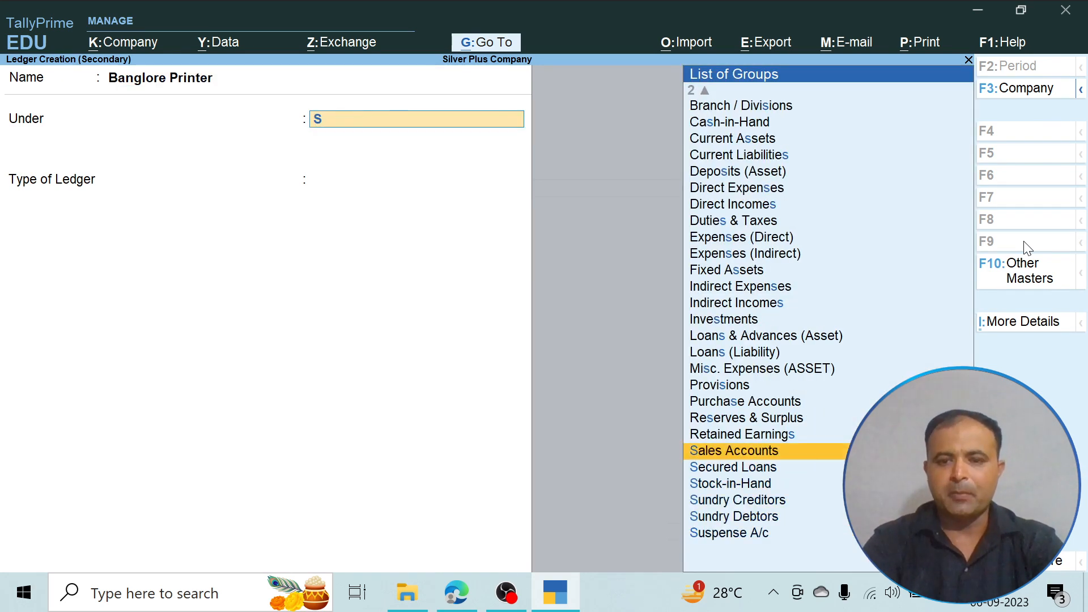
key("Down")
key("Down")
key("Down")
key("Return")
key("Return")
key("Return")
key("Return")
key("Return")
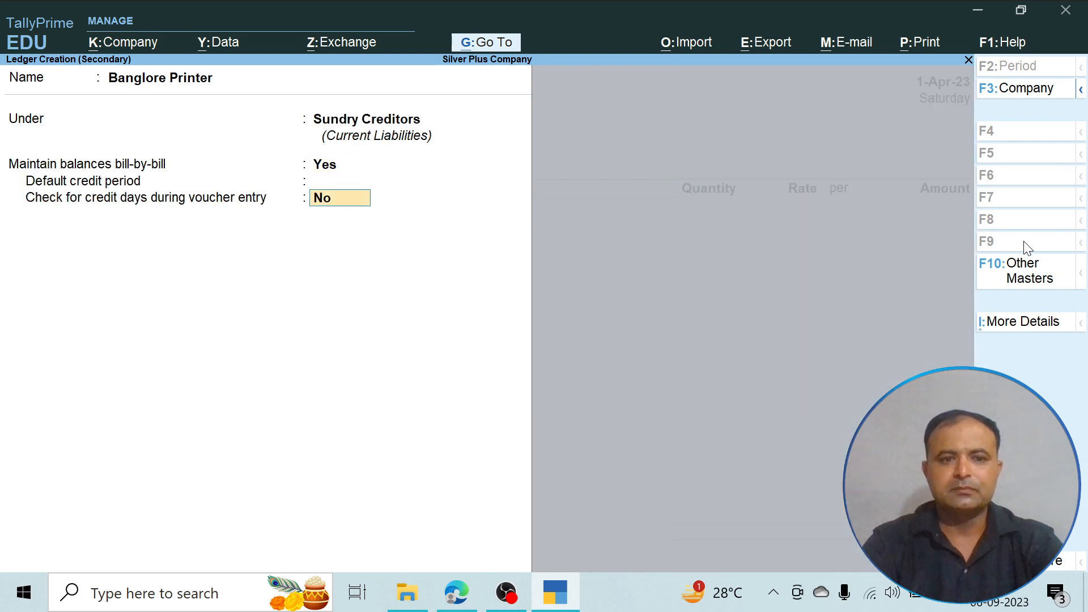
key("Return")
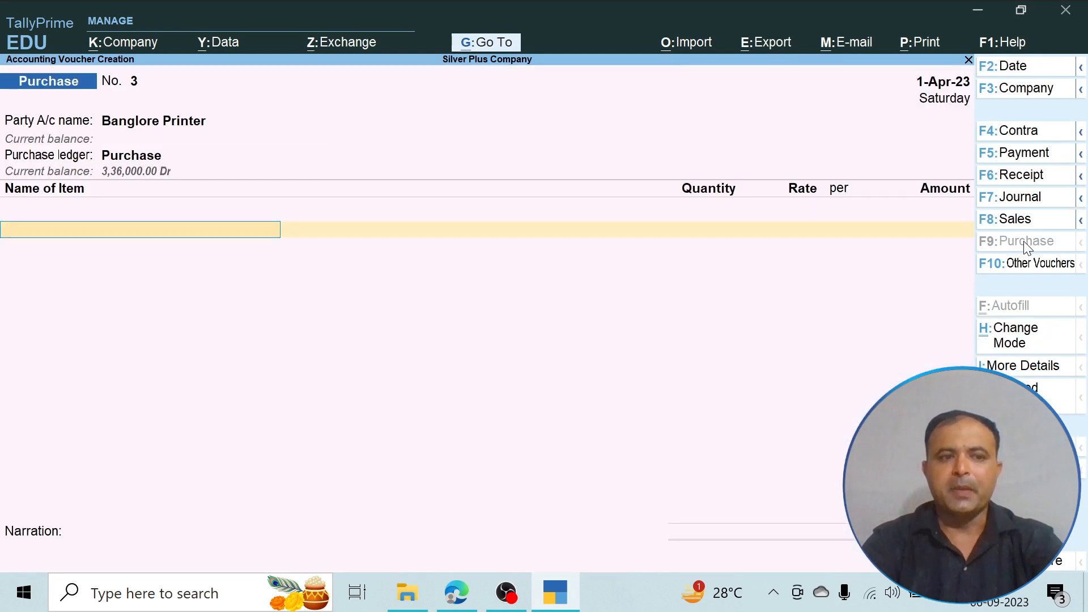
- Check the PDF and add Printer to the purchase voucher with a quantity of 6 NOS at a rate of 6000
type("P")
key("Return")
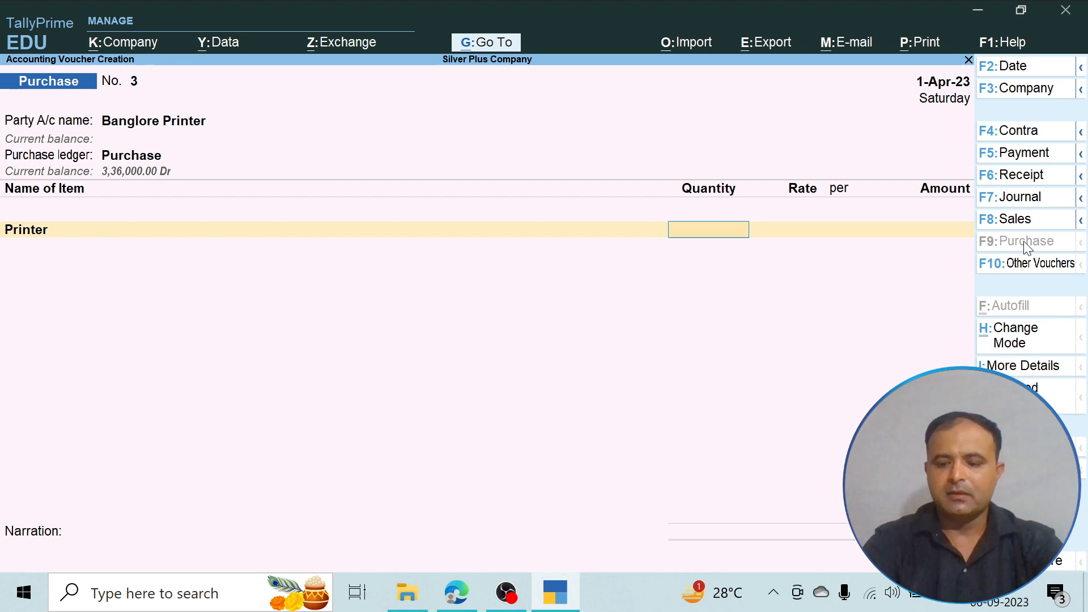
key("alt+Tab")
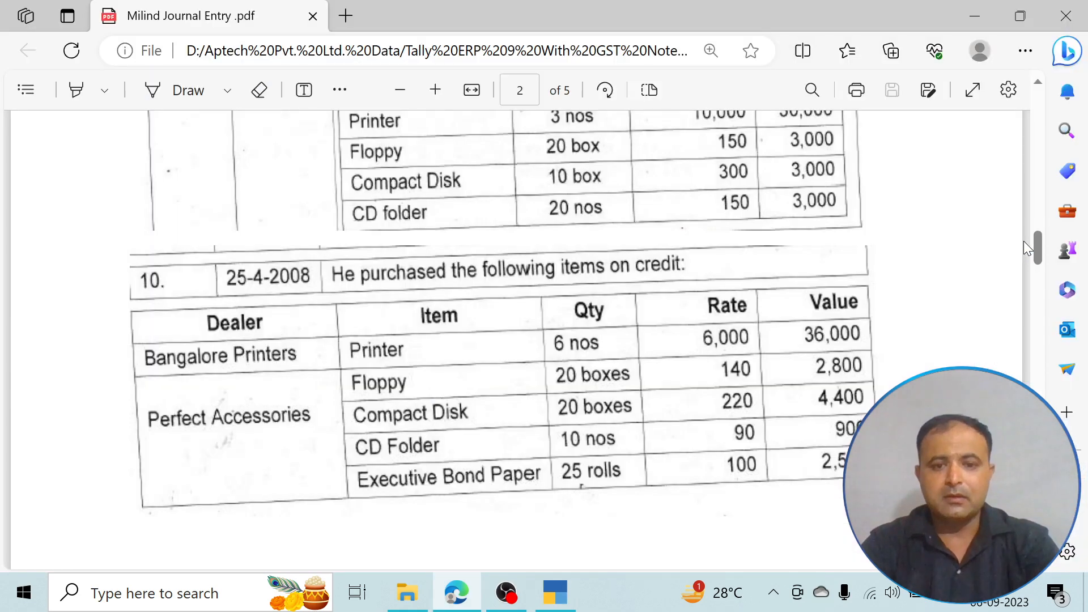
key("alt+Tab")
type("6")
key("Return")
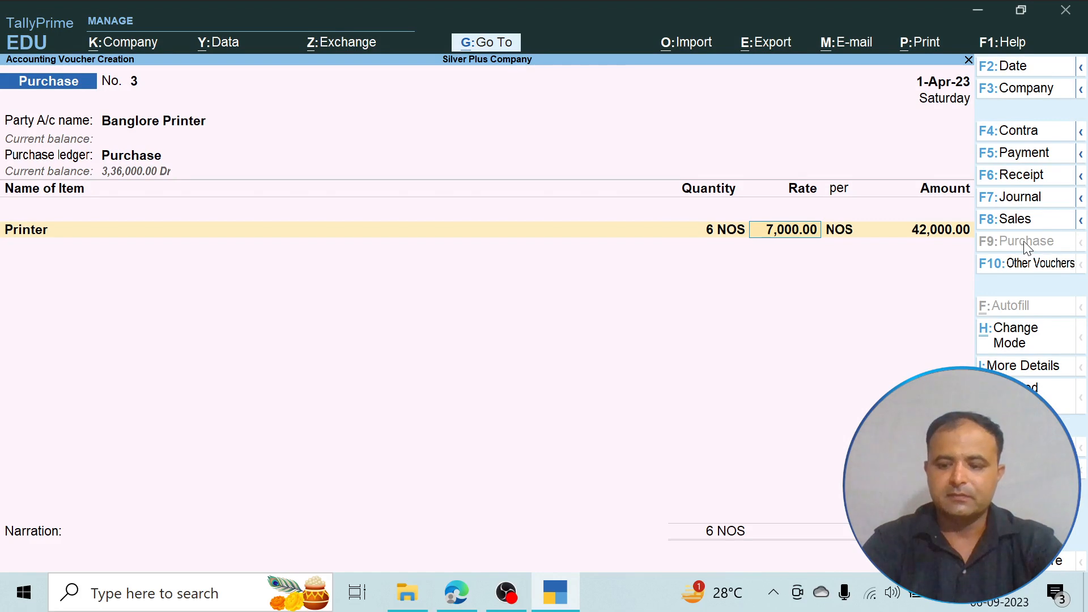
type("6000")
key("Return")
- End the item list, accept the New Ref bill-wise details for Banglore Printer, leave the narration blank, and save the purchase voucher
key("Return")
key("Return")
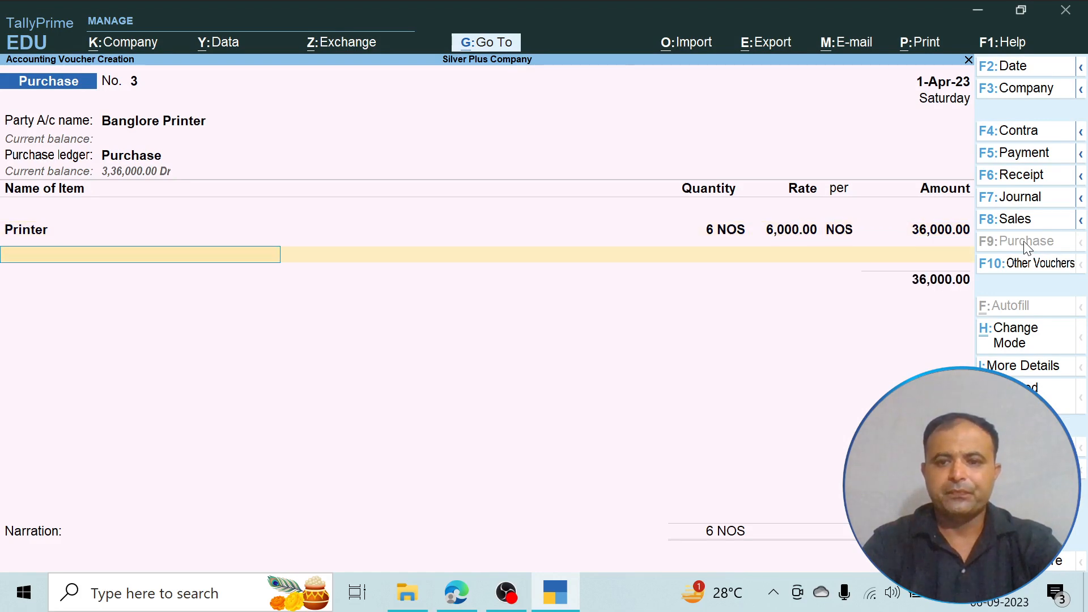
key("Return")
key("Return")
key("Return")
key("Return")
key("Return")
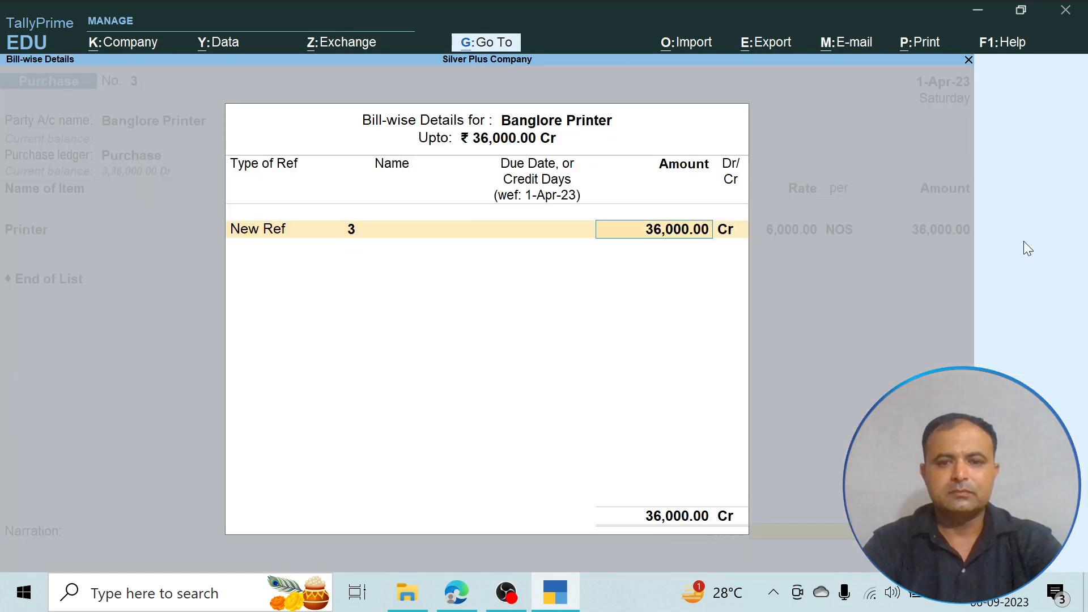
key("Return")
key("Return")
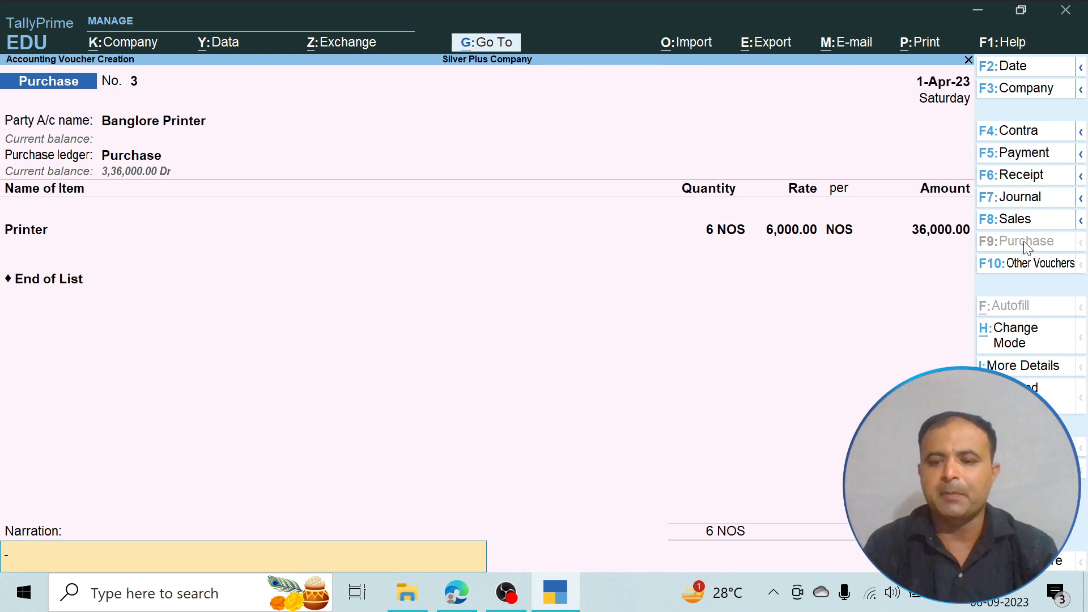
key("Return")
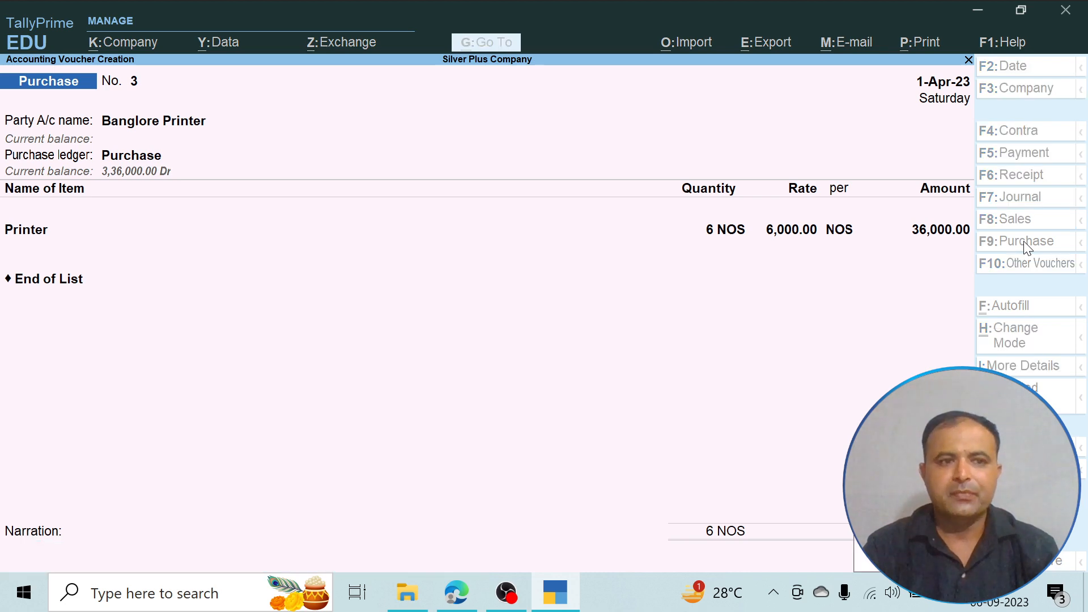
key("Return")
- Check the PDF for the items, quantities and rates bought on credit from Perfect Accessories, and return to TallyPrime
key("alt+Tab")
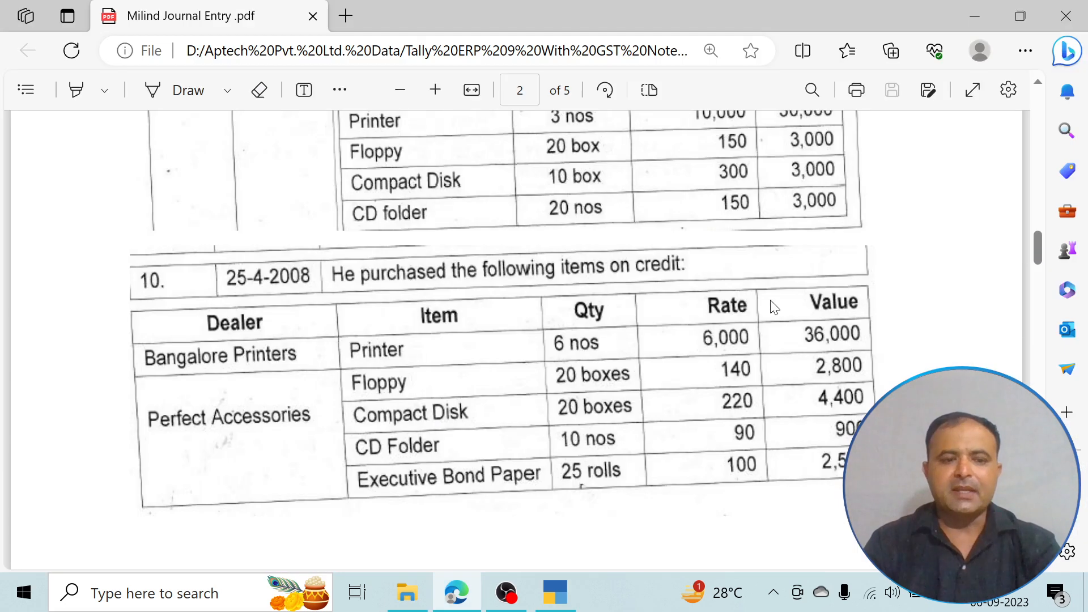
scroll(289, 415, "down", 3)
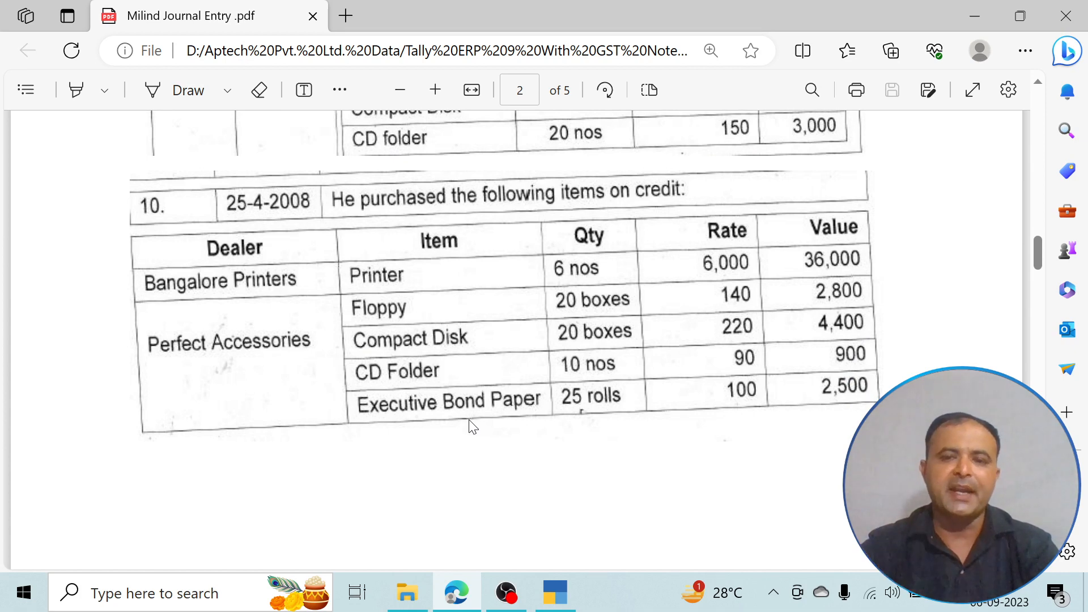
key("alt+Tab")
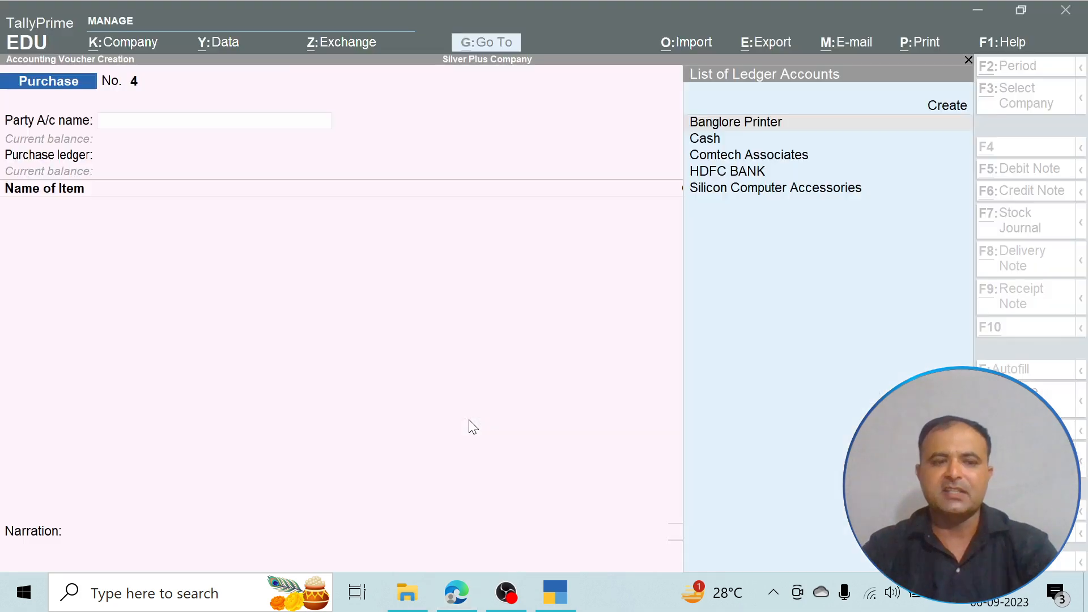
- Create a new party ledger named Perfect Accessories from the next purchase voucher
key("Up")
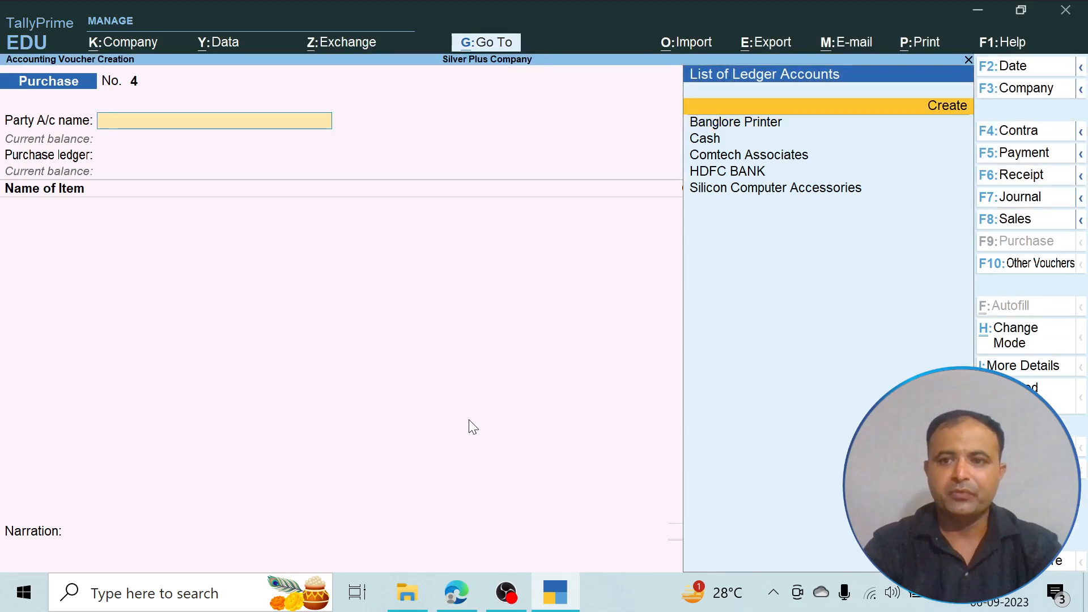
key("Return")
type("Perfe")
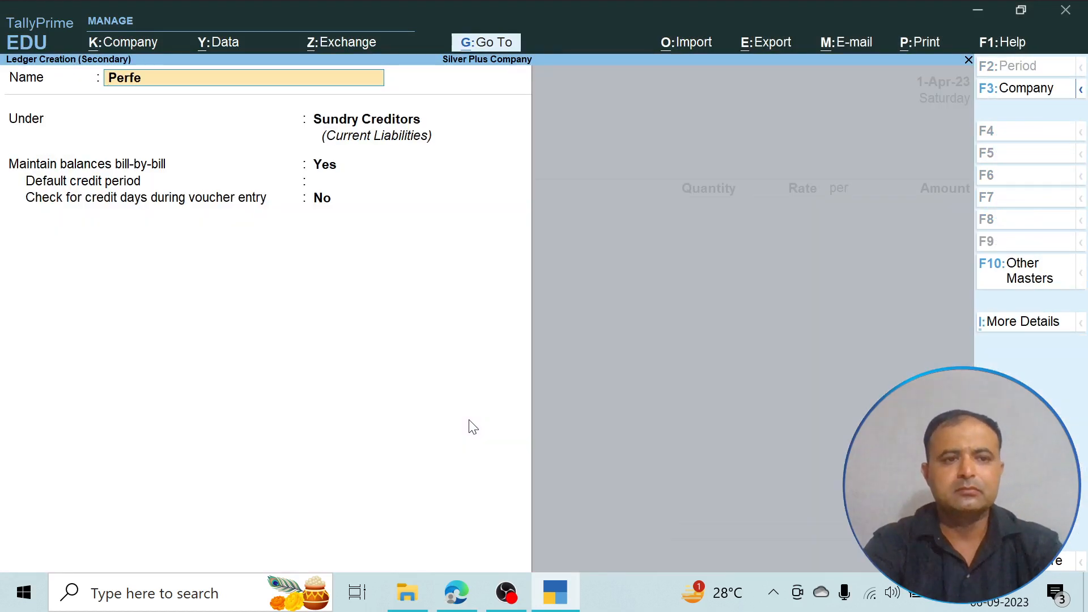
type("ct Acce")
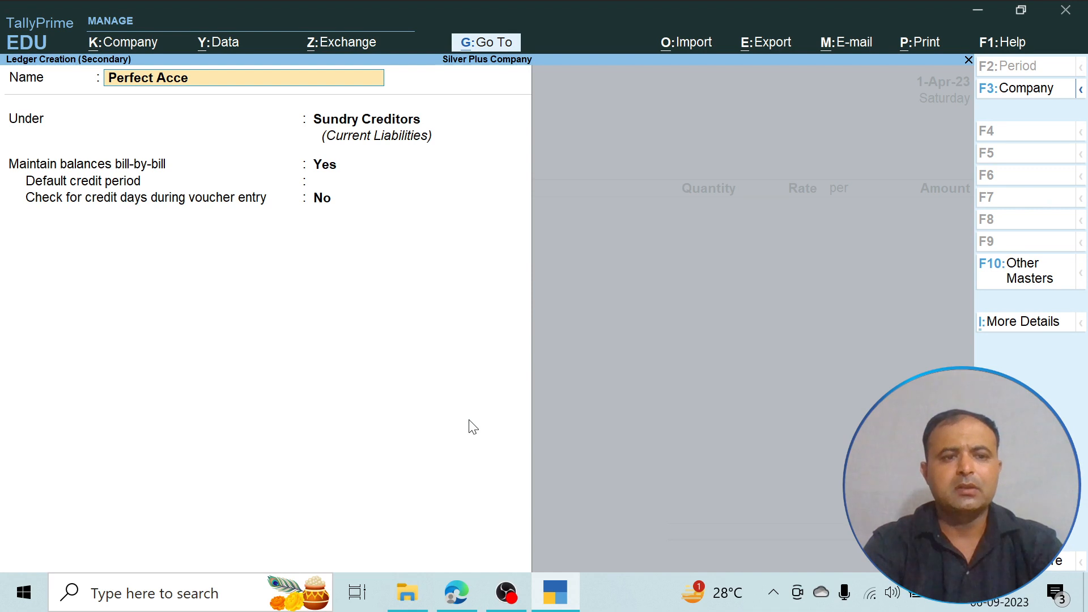
type("ssori")
key("BackSpace")
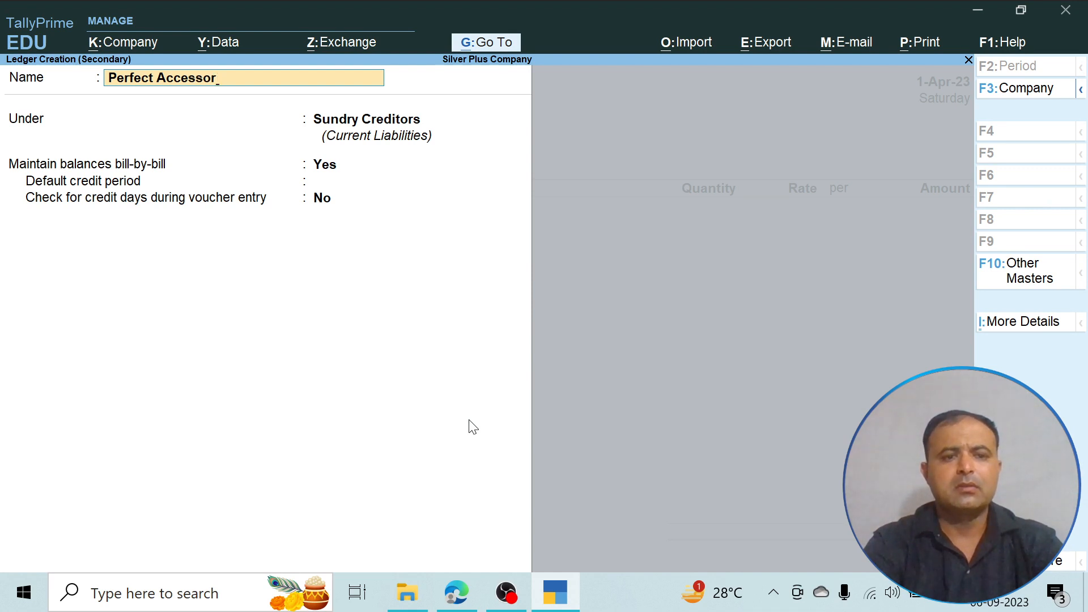
type("ies")
key("Return")
- Group the Perfect Accessories ledger under Sundry Creditors with bill-by-bill balances, save it, and choose Purchase as the voucher's purchase ledger
type("S")
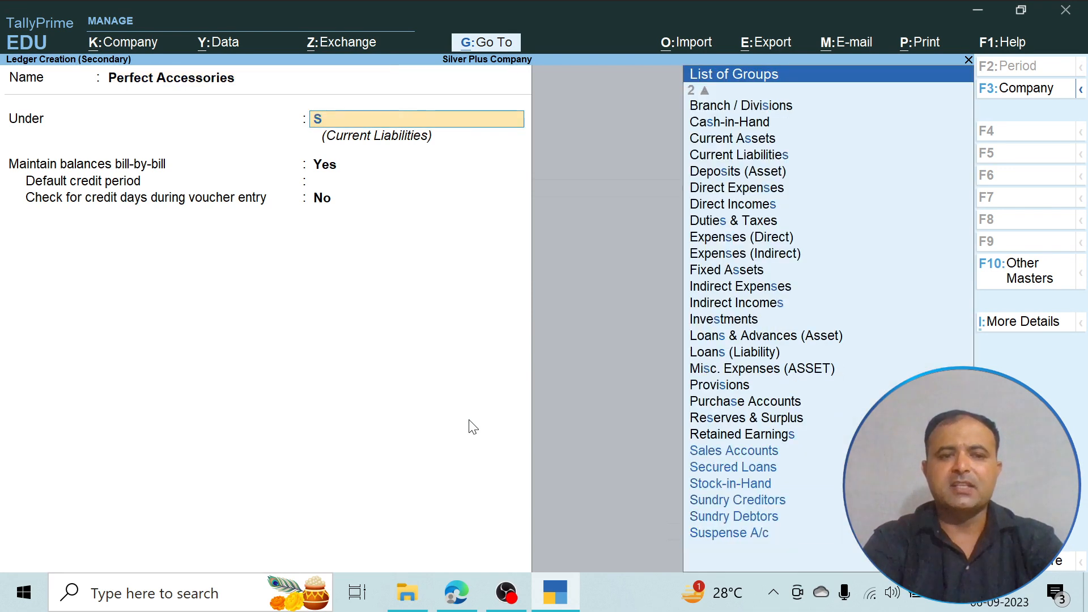
key("Down")
key("Down")
key("Down")
key("Down")
key("Return")
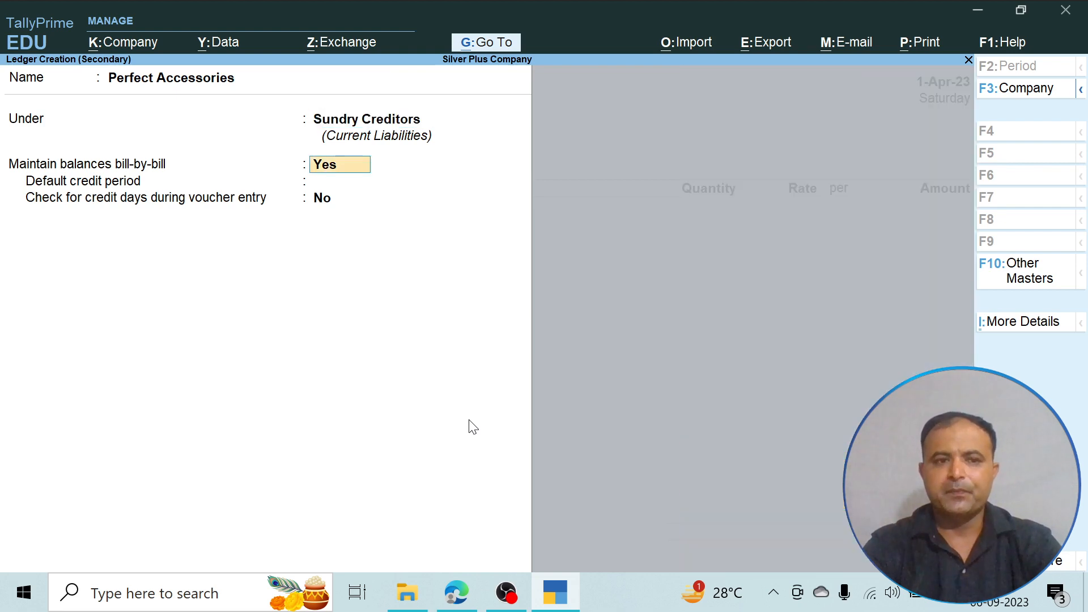
key("Return")
key("Return")
key("Return")
key("Return")
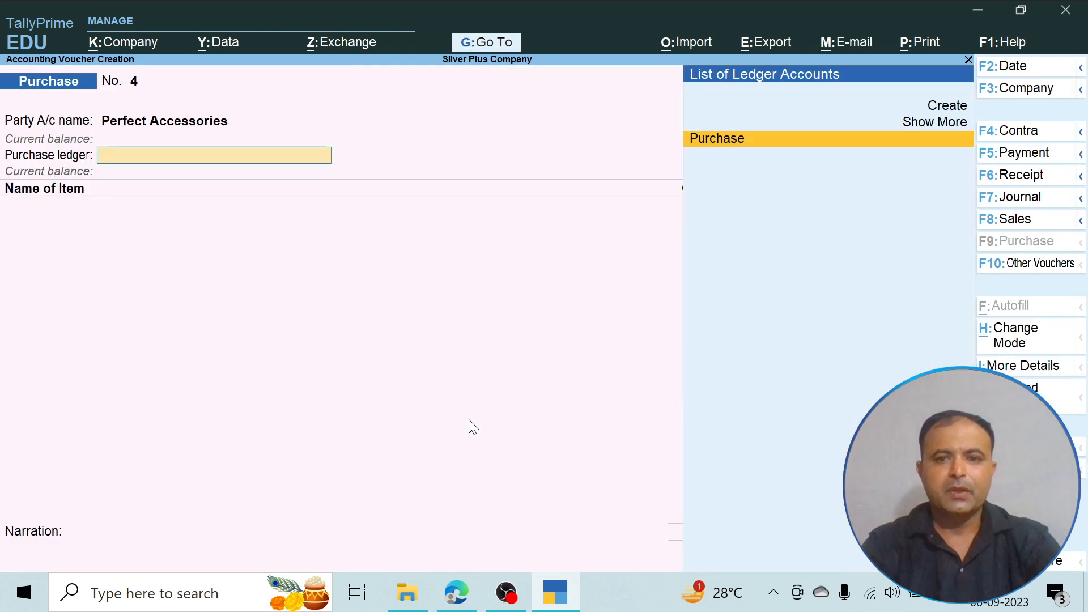
key("Return")
- Check the PDF and add Floppy to the Perfect Accessories voucher with a quantity of 20 Box at a rate of 140
key("alt+Tab")
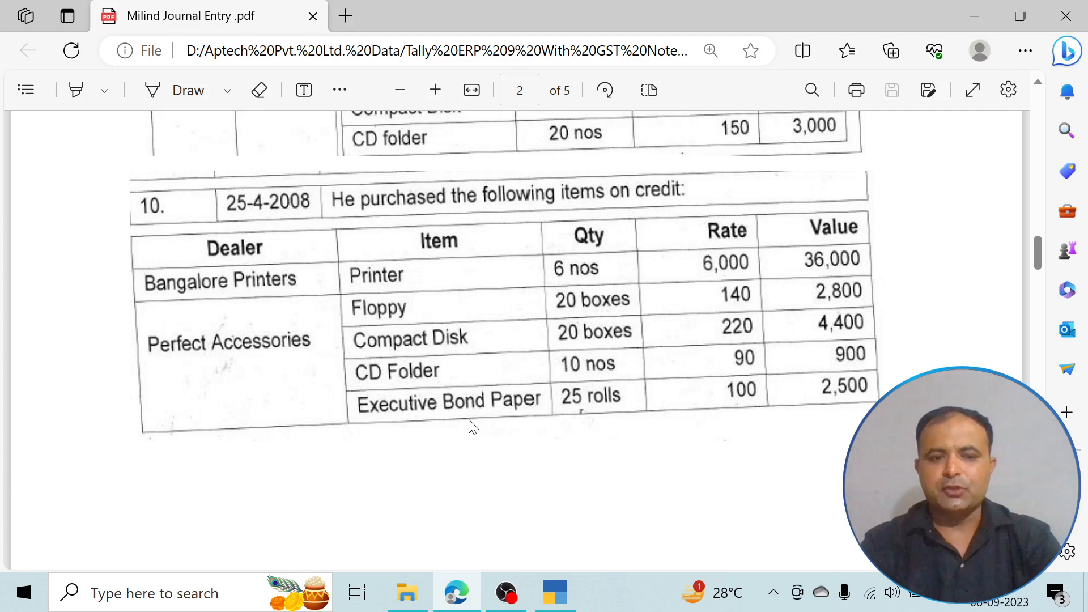
key("alt+Tab")
type("F")
key("Return")
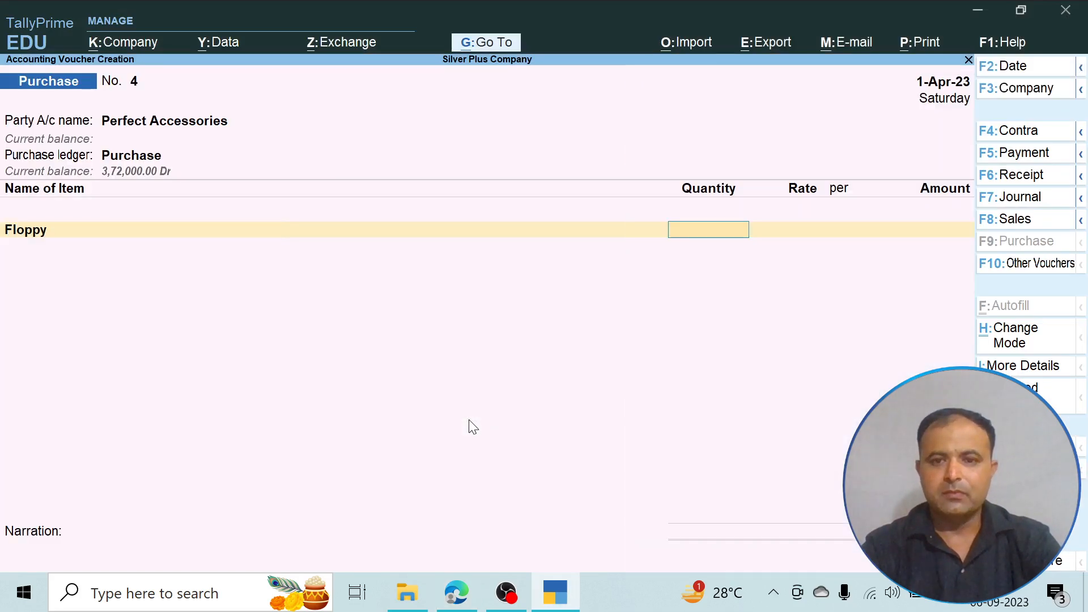
type("20")
key("Return")
type("140")
key("Return")
key("Return")
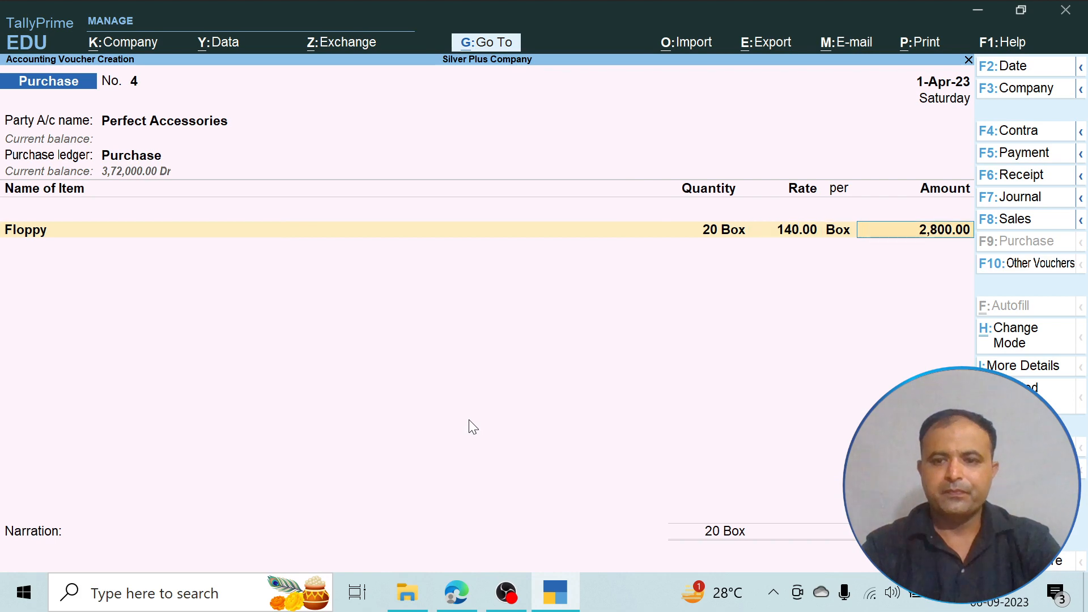
key("Return")
- Check the PDF and add Compact Disk to the voucher with a quantity of 20 Box at a rate of 220
key("alt+Tab")
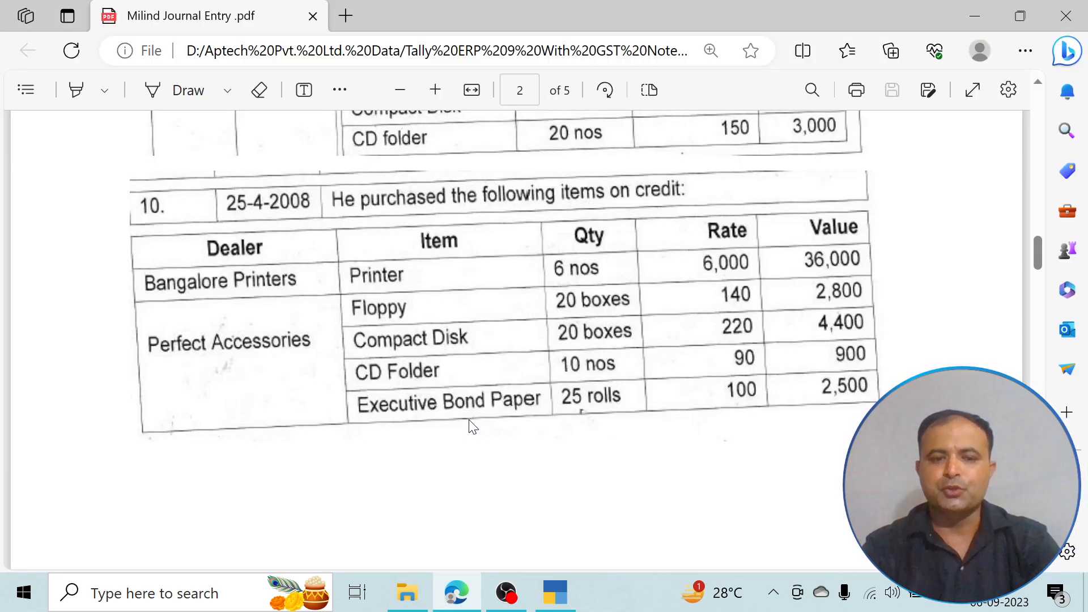
key("alt+Tab")
type("C")
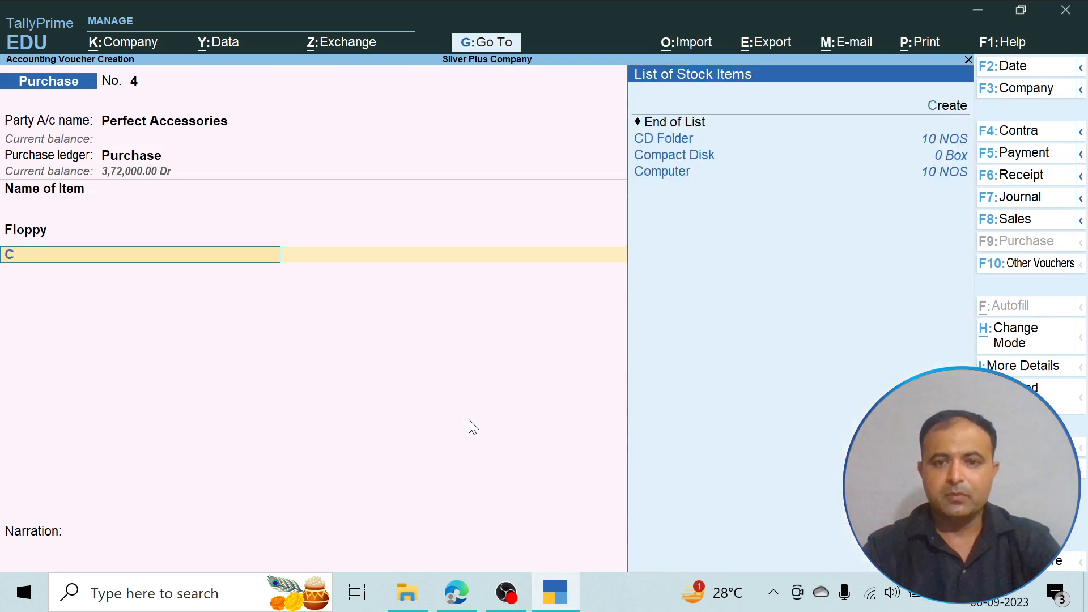
key("Down")
key("Down")
key("Return")
type("20")
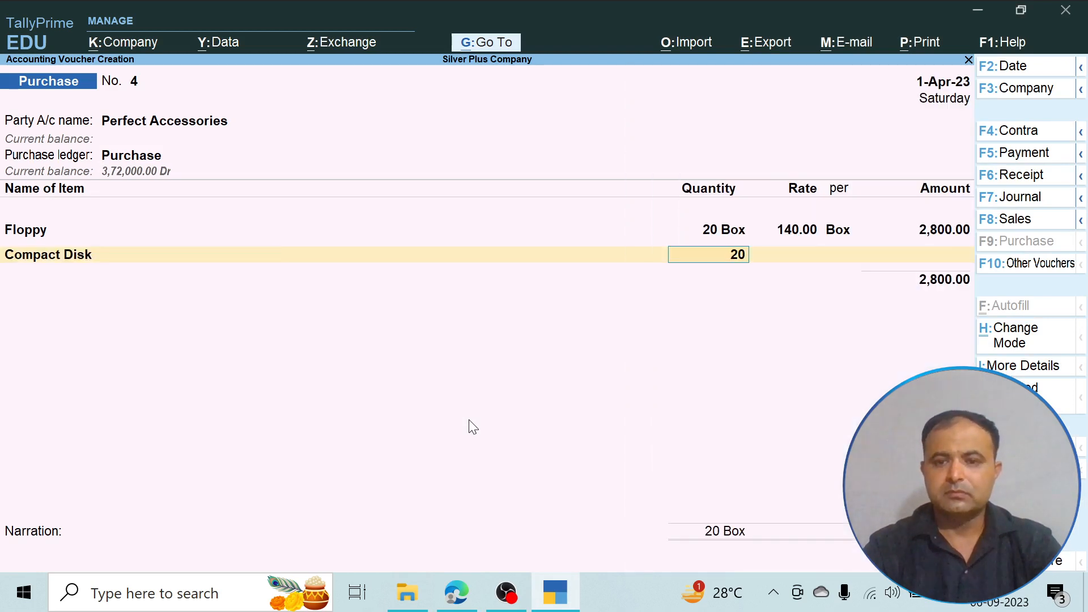
key("Return")
type("220")
key("Return")
key("Return")
key("Return")
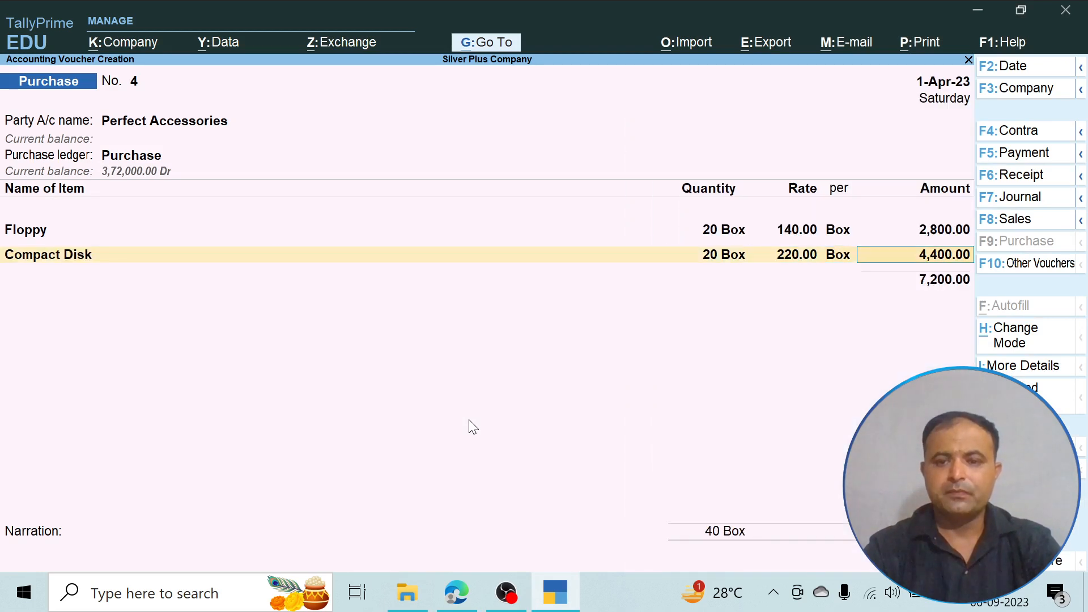
- Check the PDF and add CD Folder to the Perfect Accessories voucher with a quantity of 10 NOS at a rate of 90
key("alt+Tab")
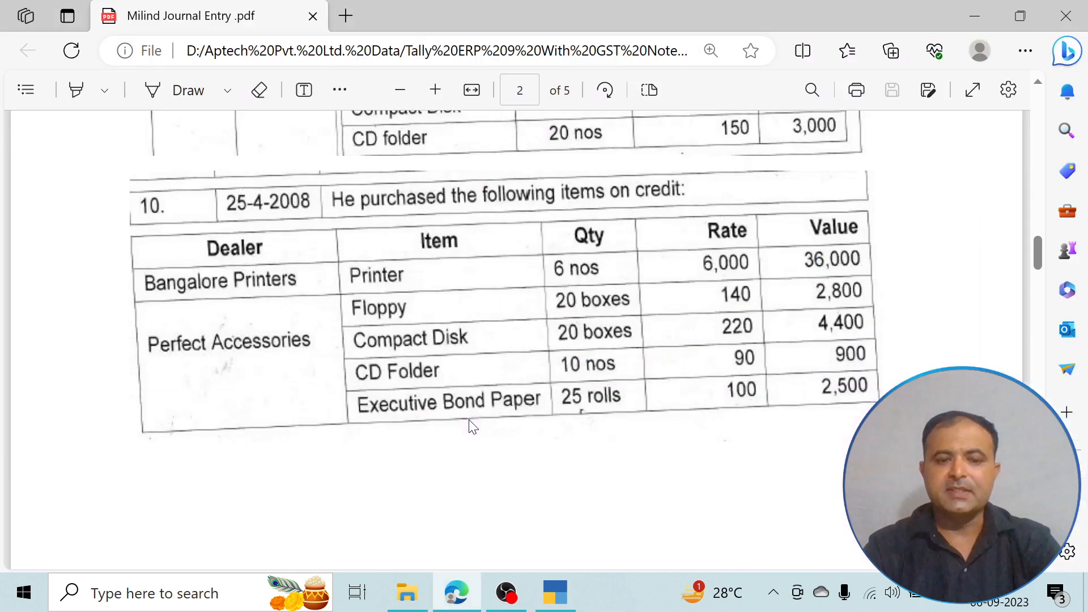
key("alt+Tab")
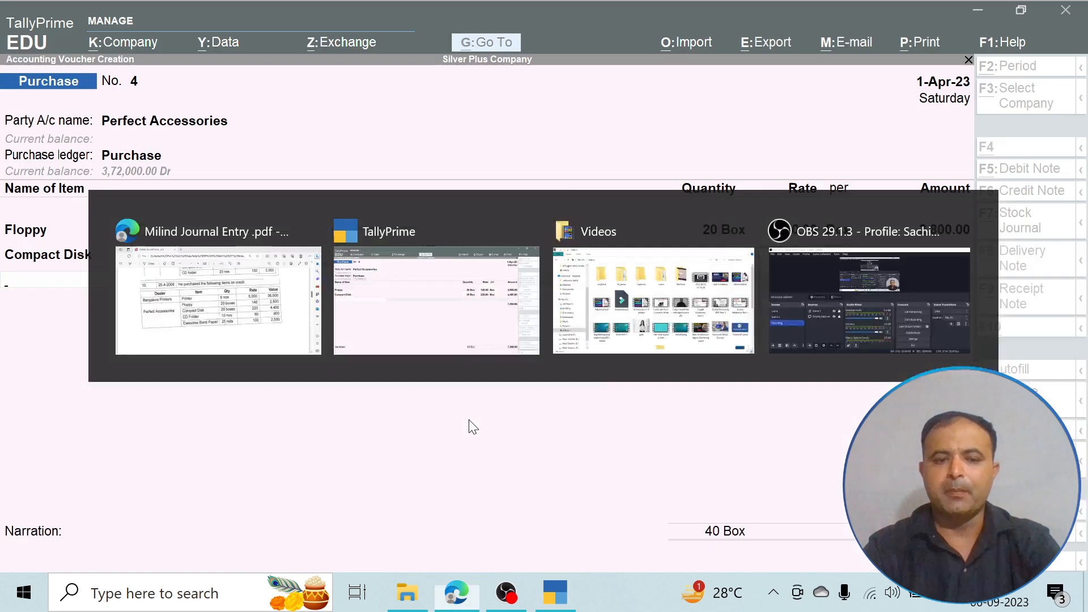
type("C")
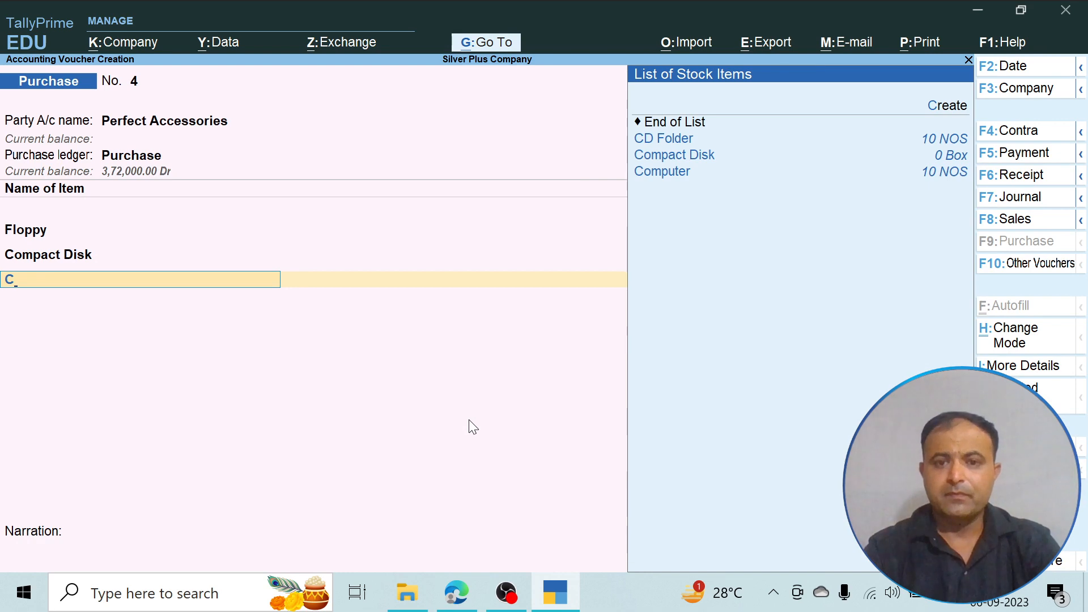
key("Return")
type("10")
key("Return")
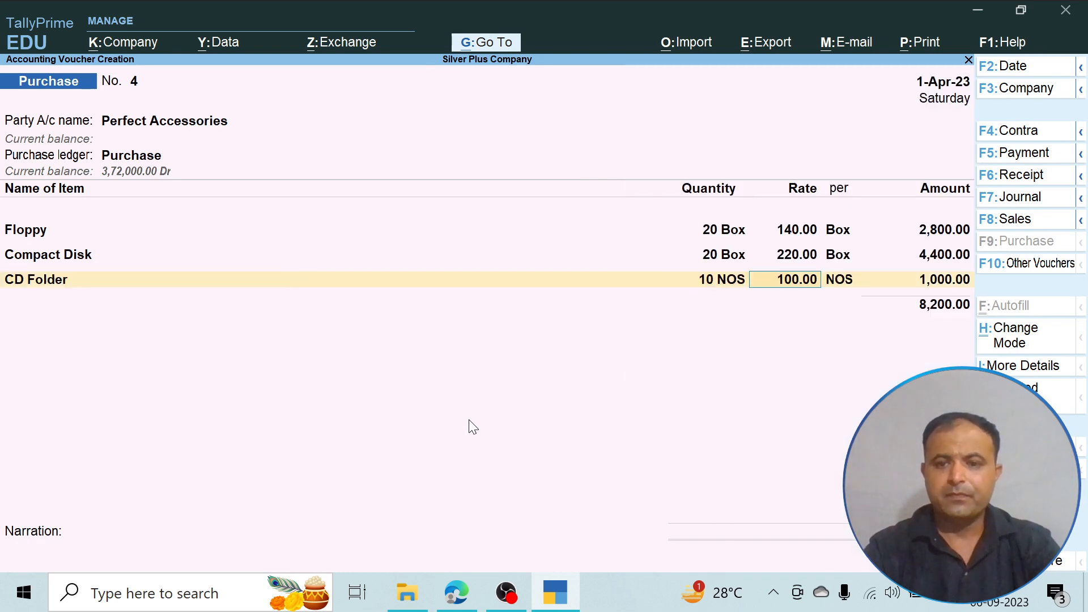
type("90")
key("Return")
key("Return")
key("Return")
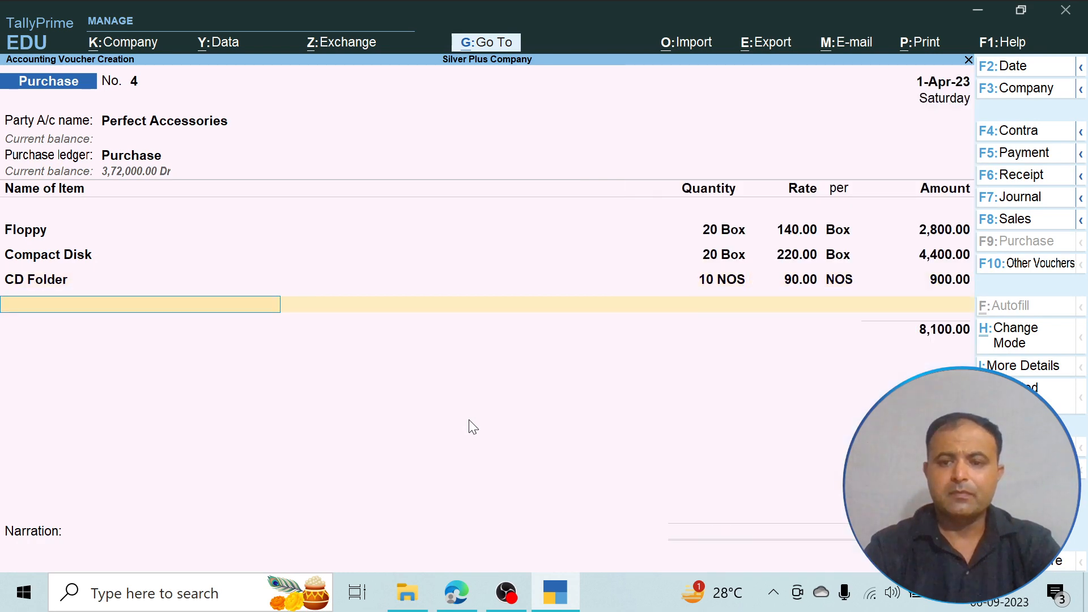
- Check the PDF for the next item and create a stock item named Executive Bond Paper under Computer Accessories with no category
key("alt+Tab")
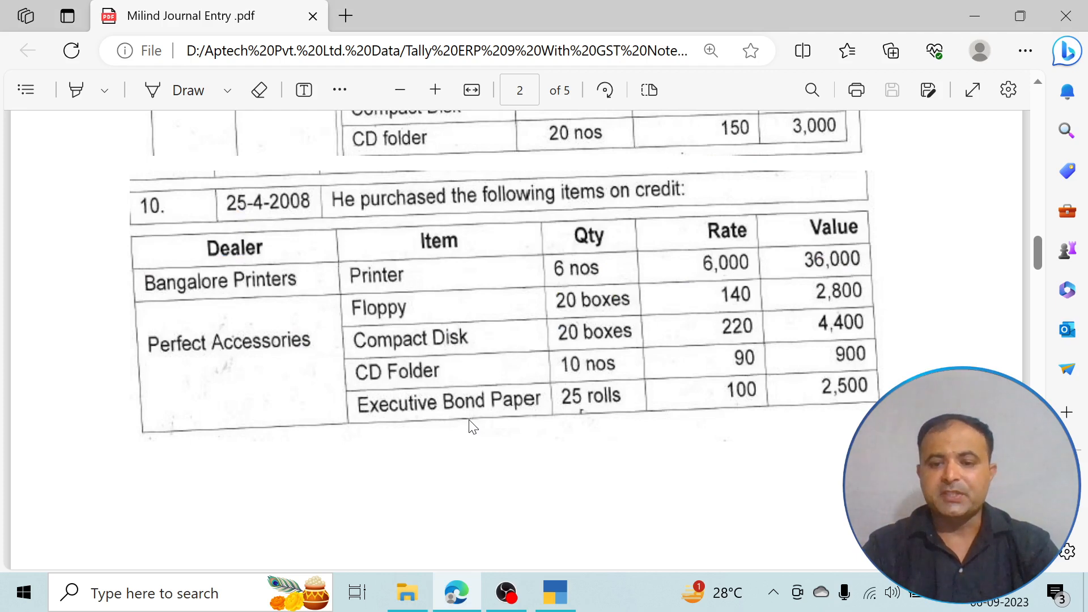
key("alt+Tab")
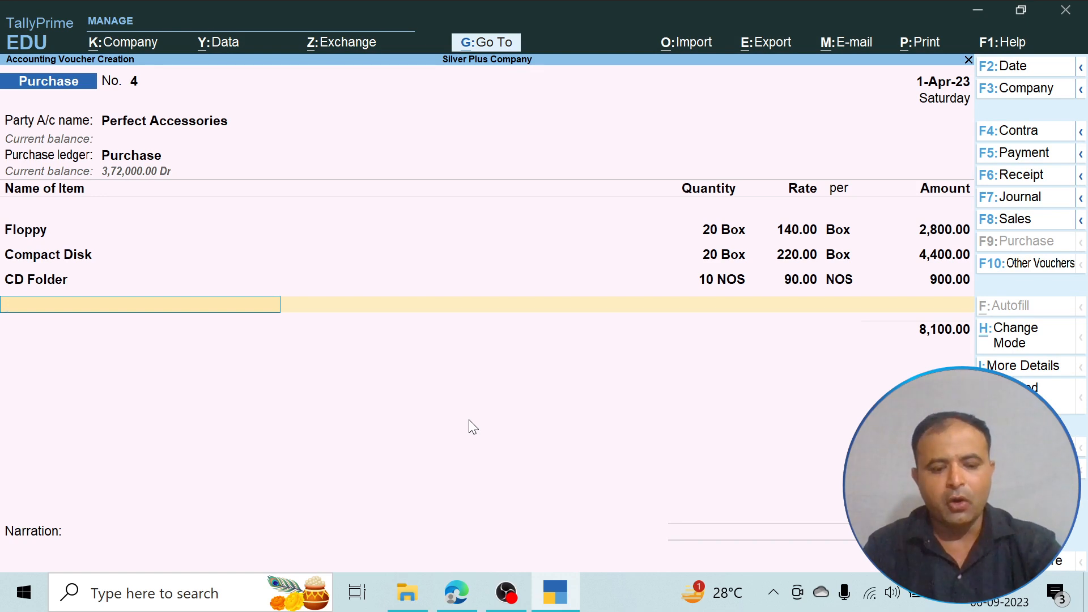
key("alt+c")
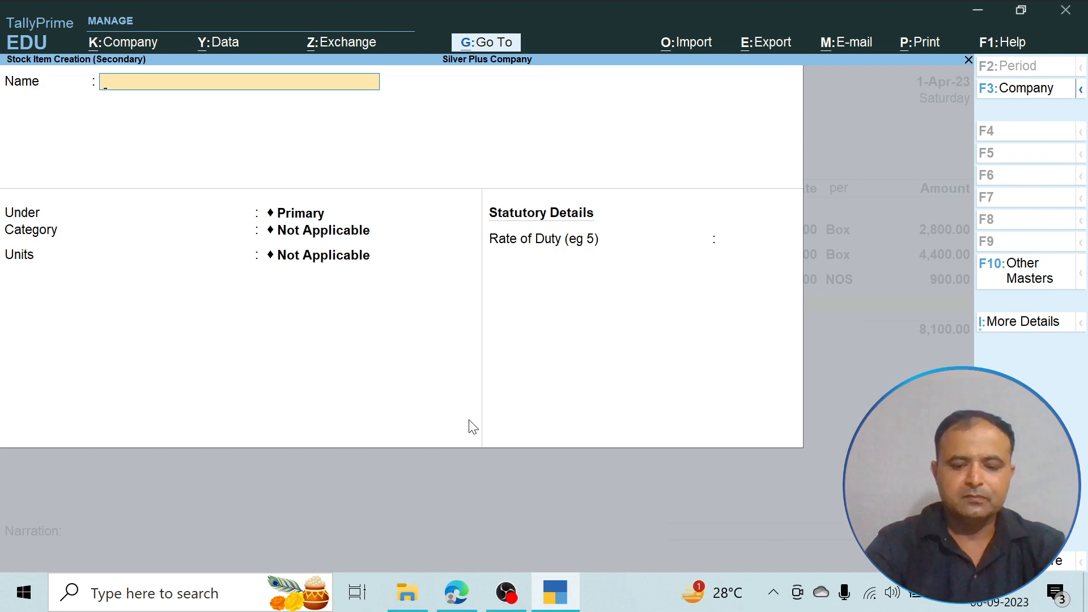
type("Exe")
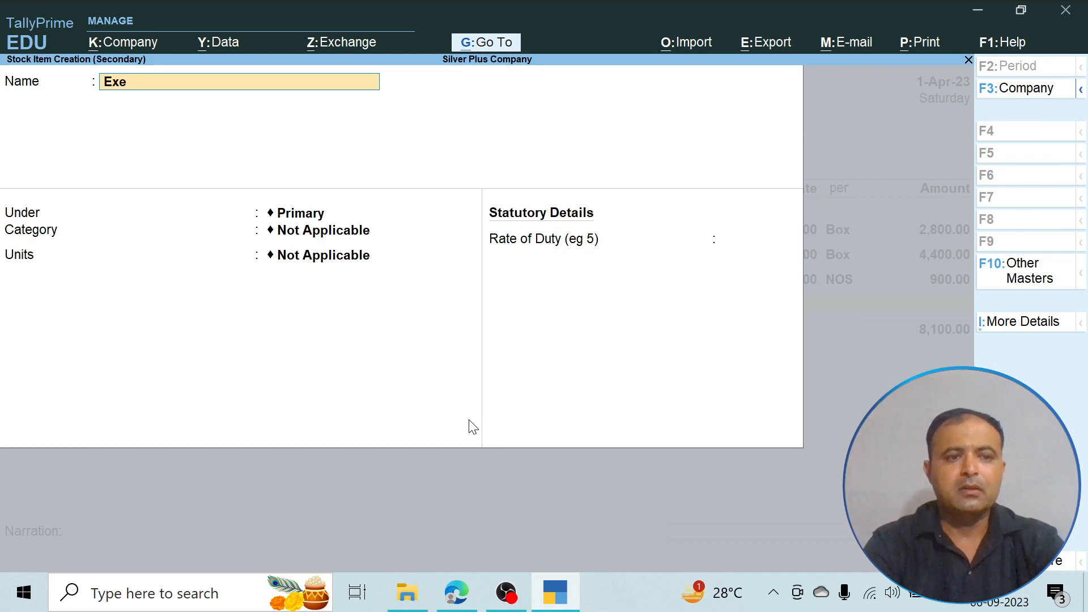
type("cutive Bond")
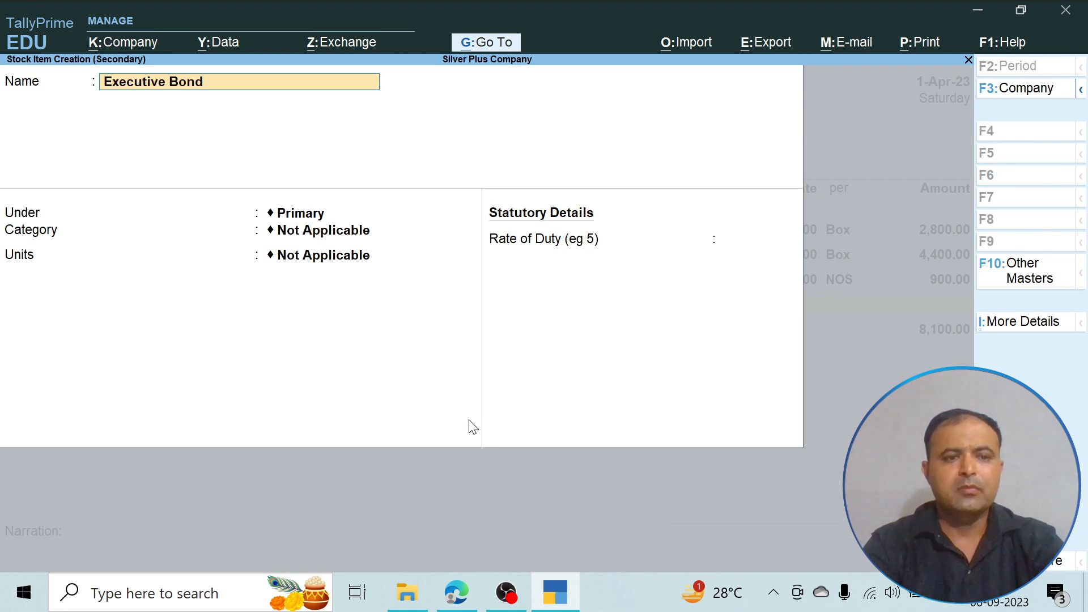
type(" Paper")
key("Return")
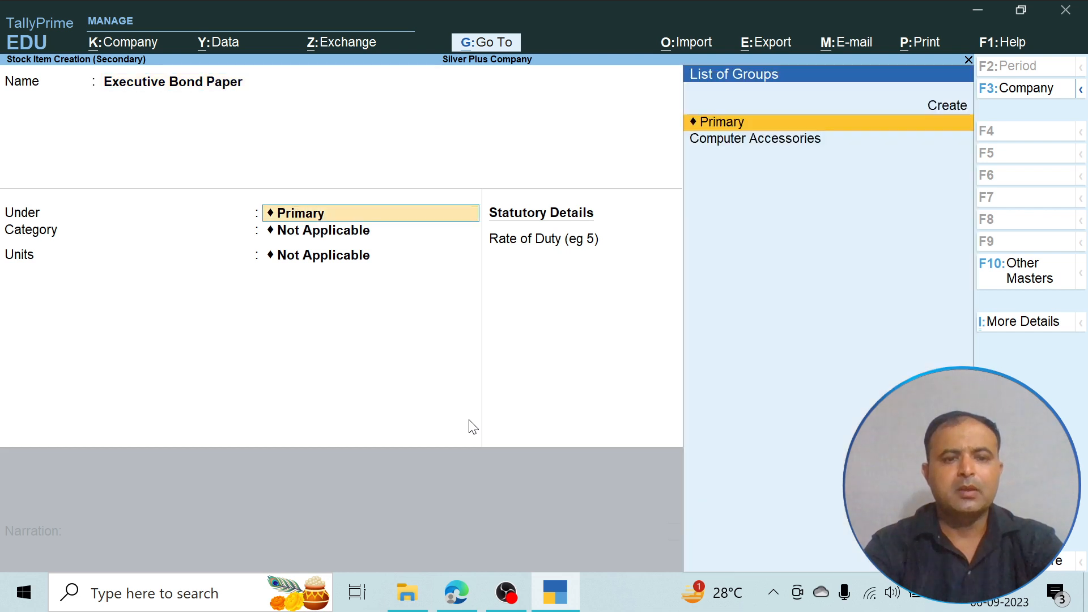
key("Down")
key("Return")
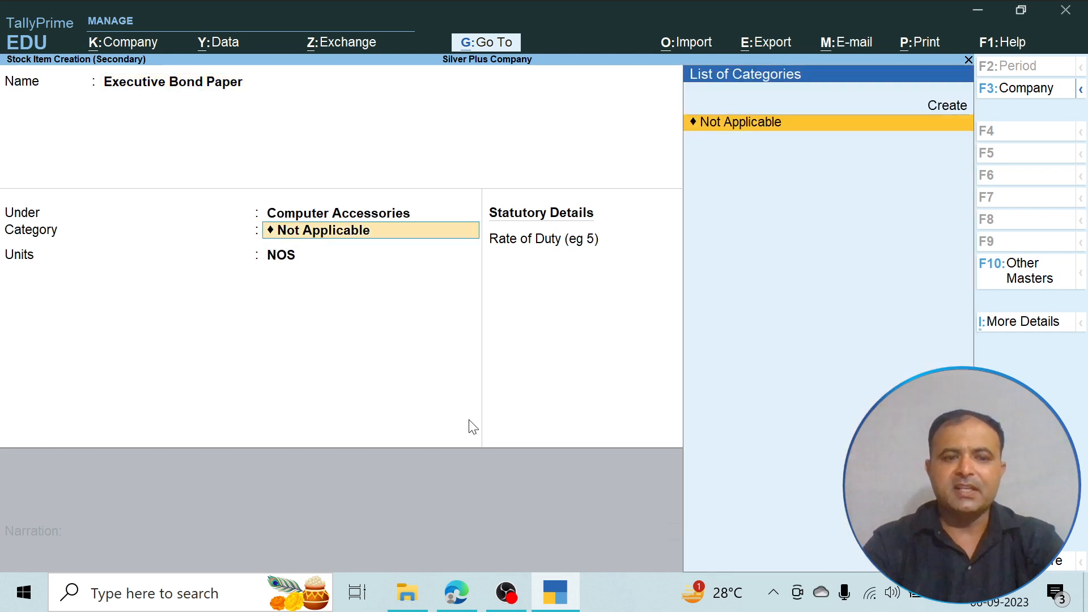
key("Return")
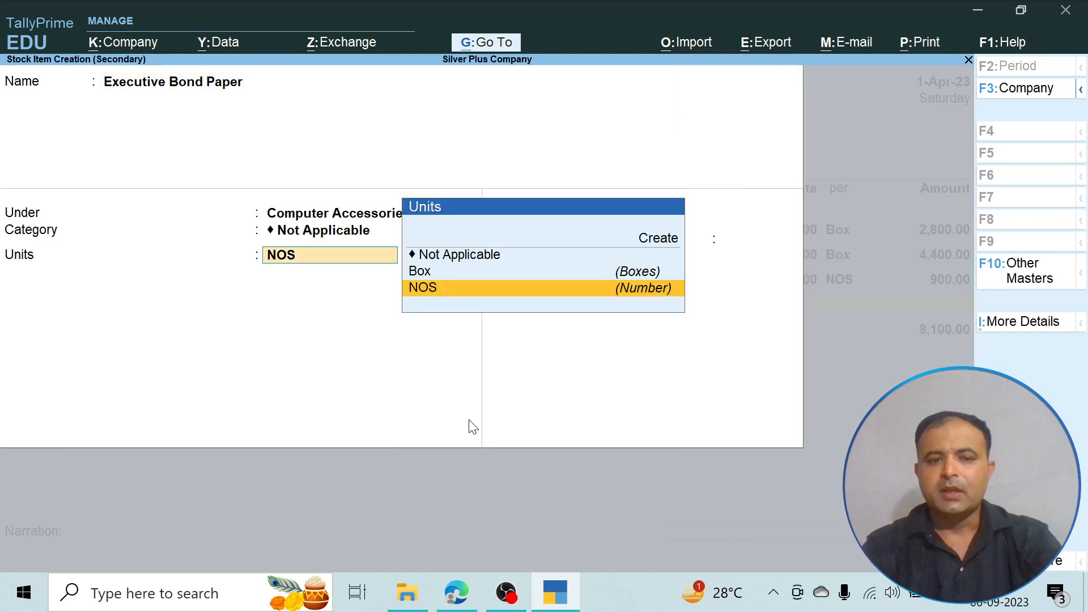
- Create a simple unit roll with formal name Rolls and 0 decimal places for Executive Bond Paper, and save the stock item
key("Up")
key("Up")
key("Up")
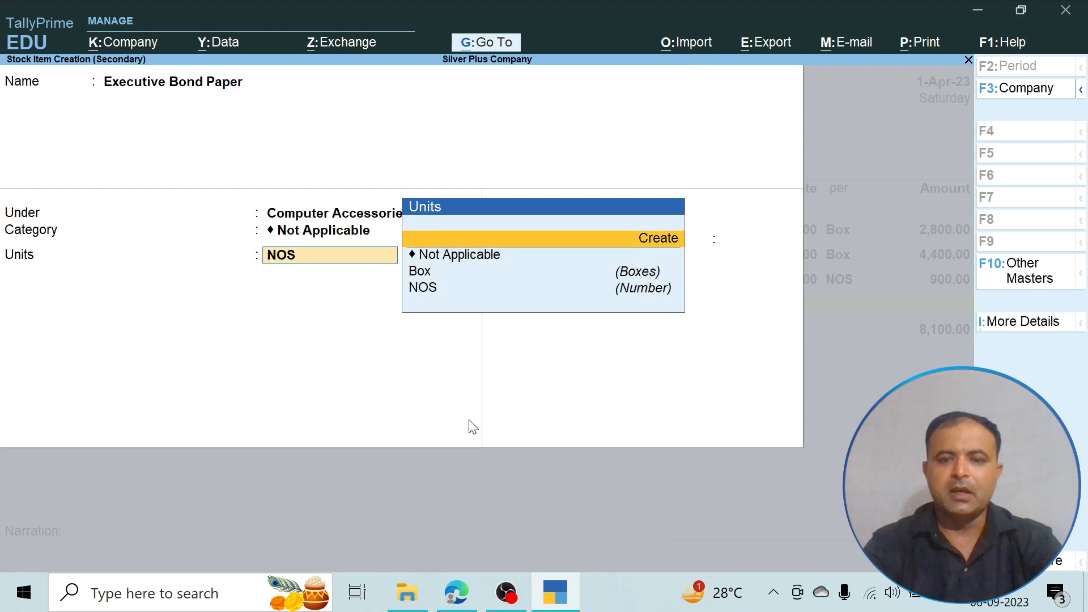
key("Return")
type("roll")
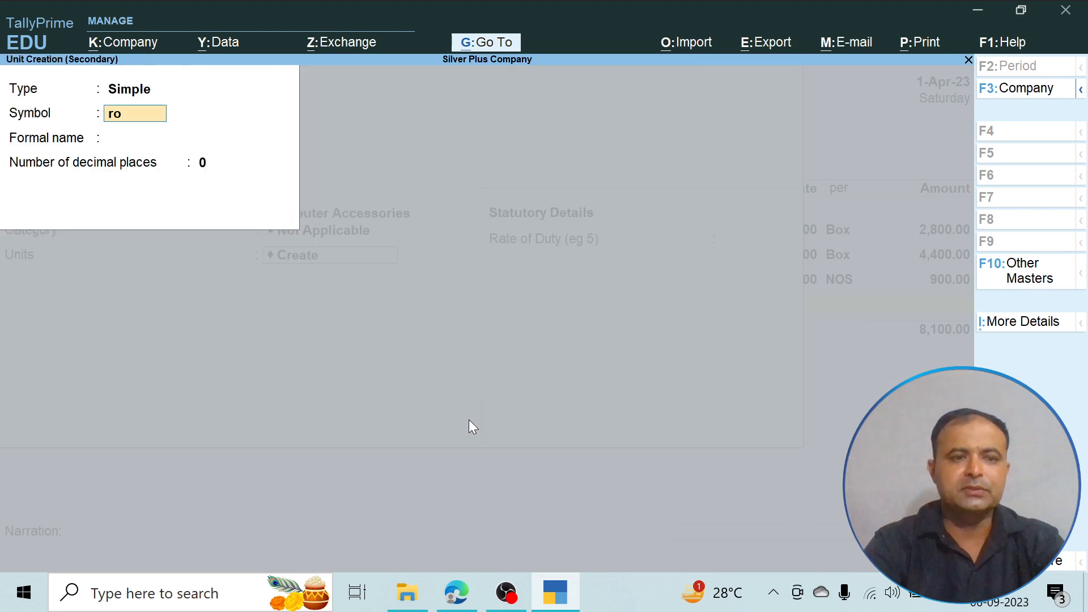
key("Return")
type("Rolls")
key("Return")
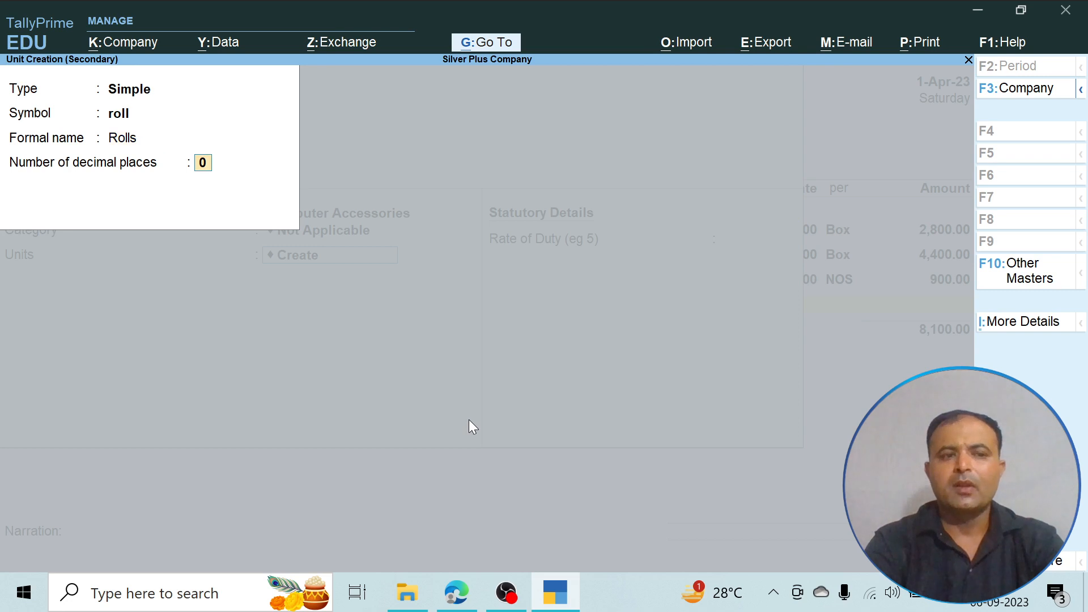
key("Return")
key("Return")
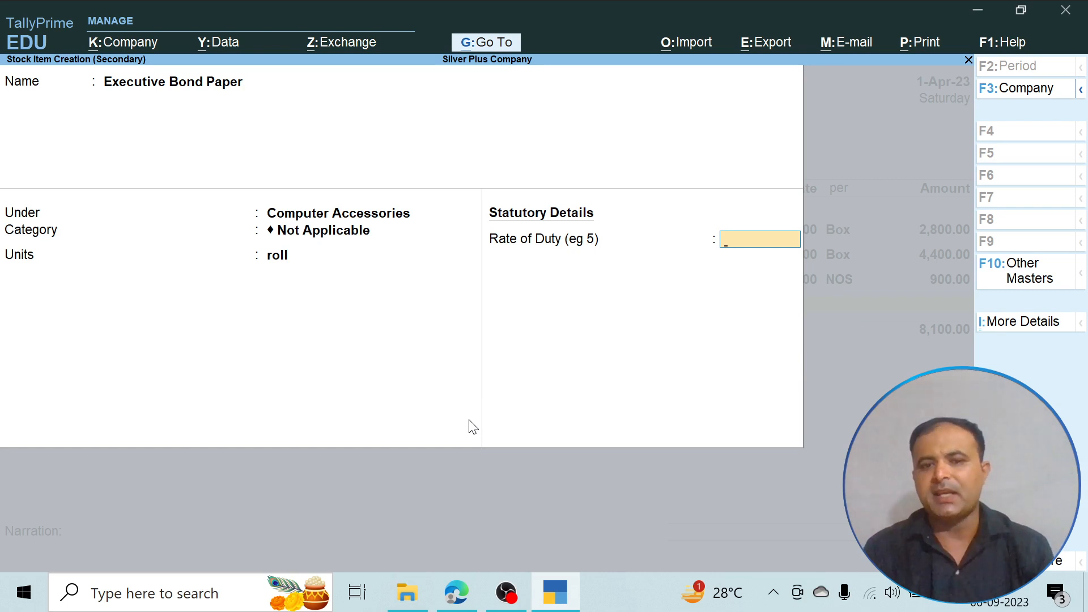
key("Return")
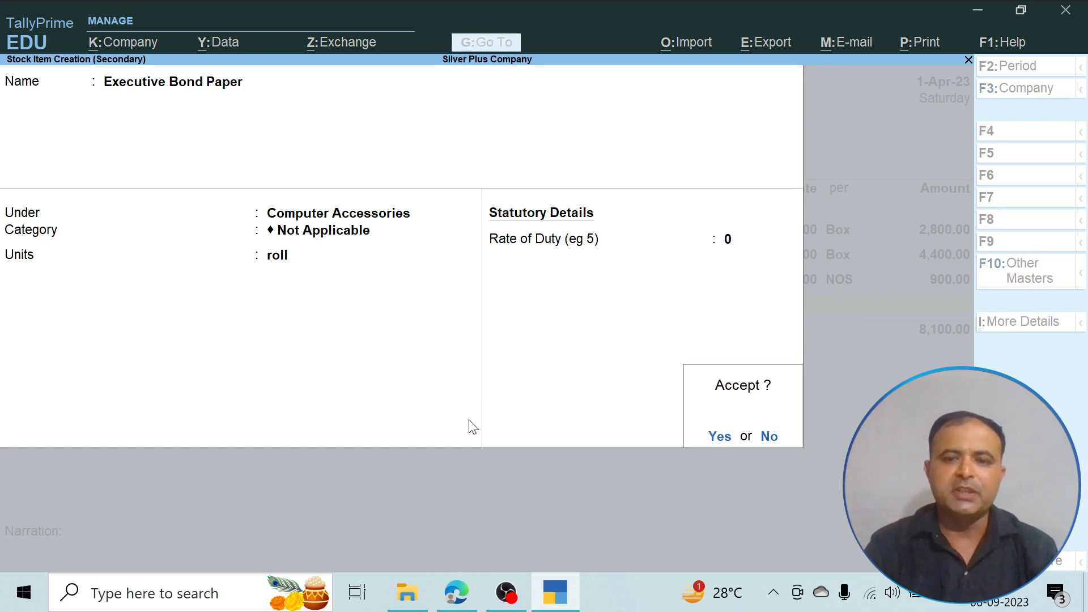
key("Return")
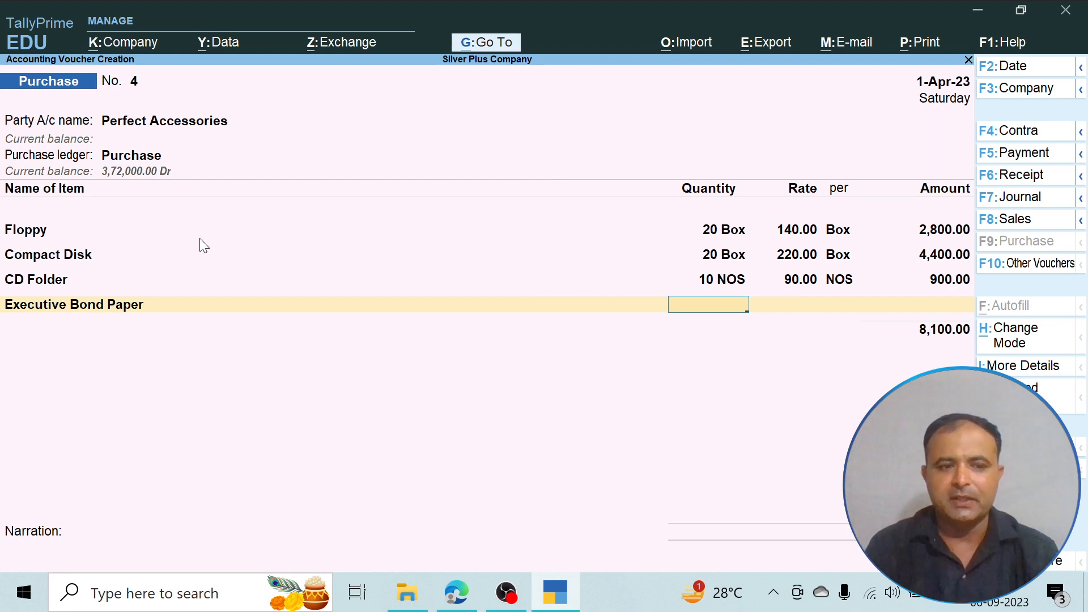
- Check the PDF and enter a quantity of 25 roll at a rate of 100 for Executive Bond Paper
key("alt+Tab")
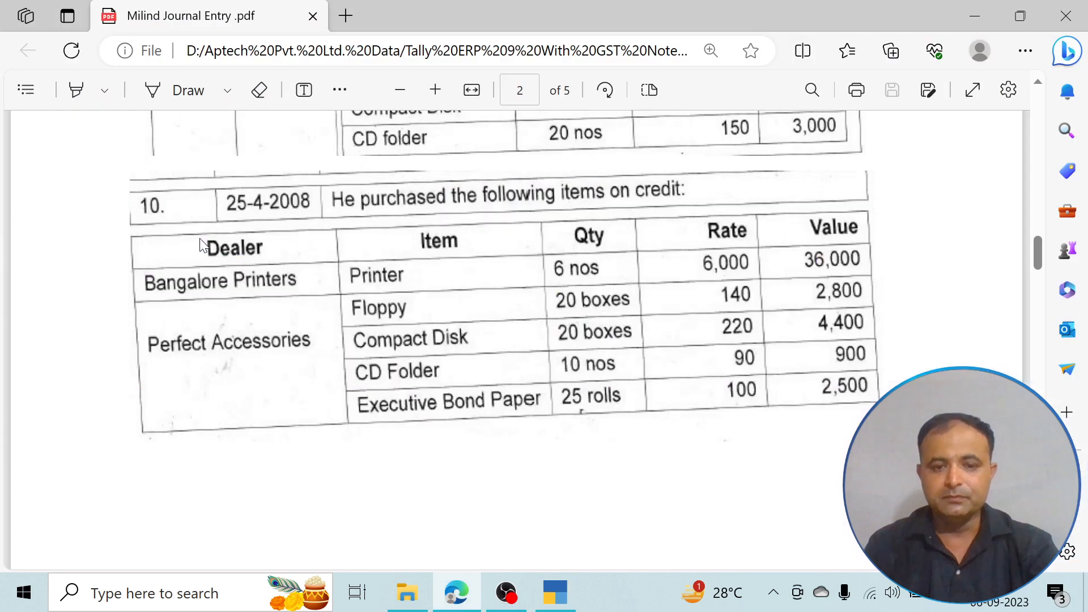
key("alt+Tab")
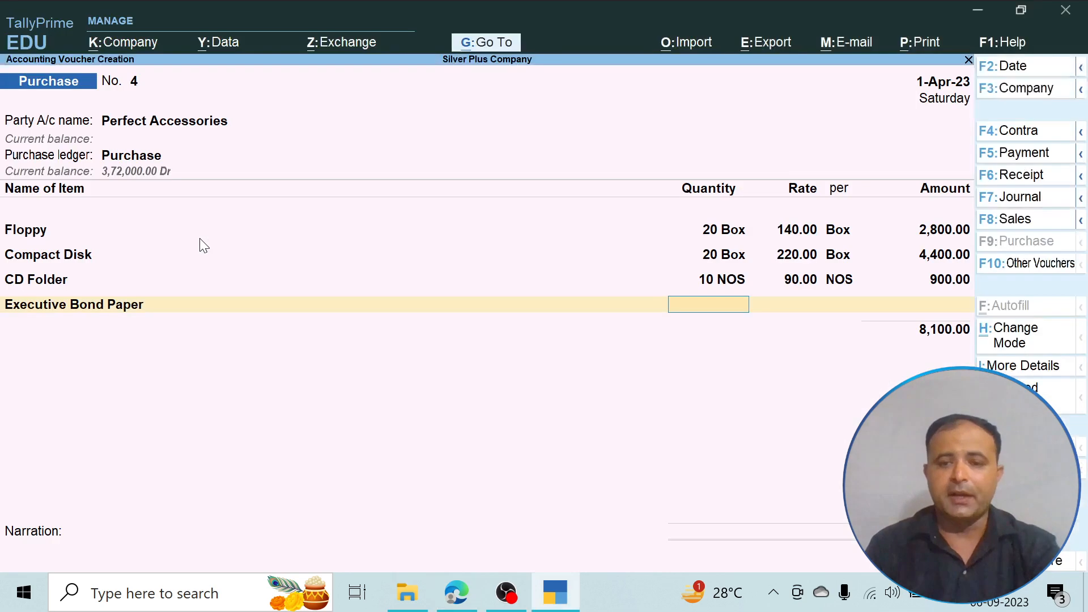
type("25")
key("Return")
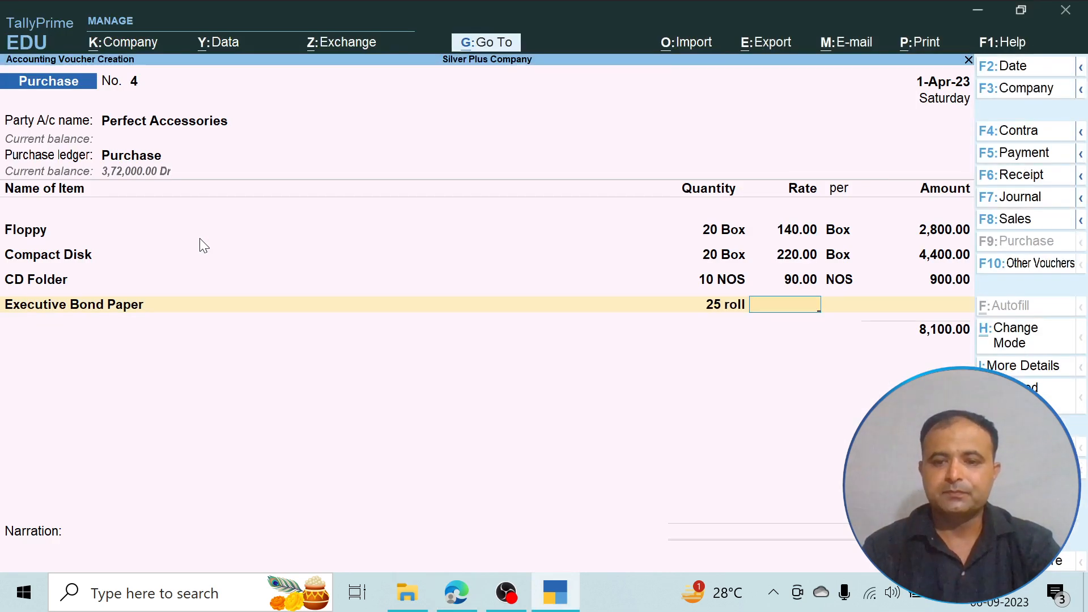
type("1000")
key("BackSpace")
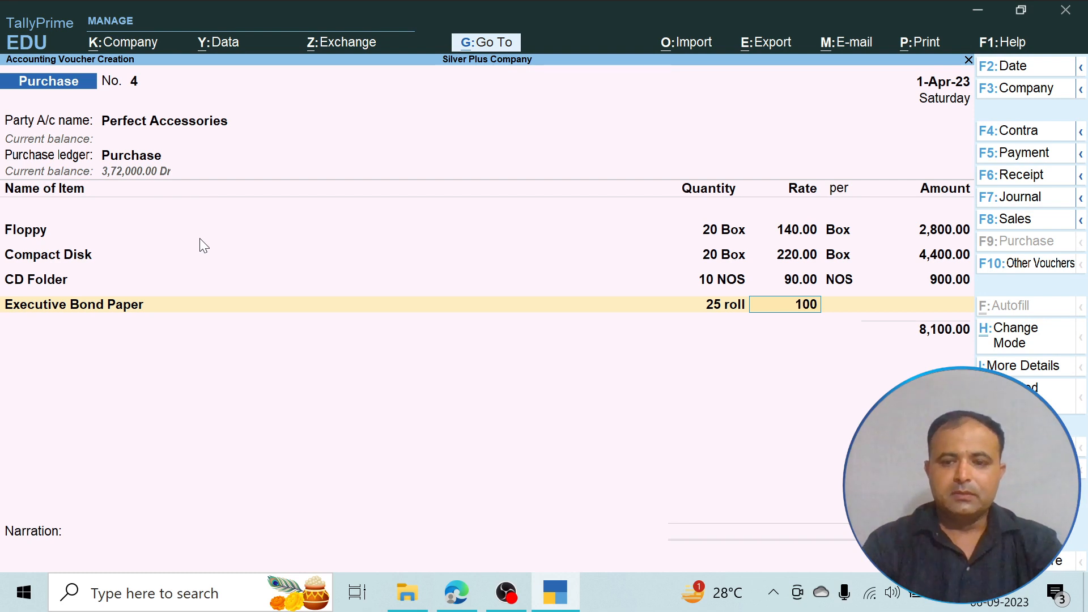
key("Return")
- End the item list, allocate the full amount to New Ref 4 for Perfect Accessories, and save the purchase voucher without narration
key("Return")
key("Return")
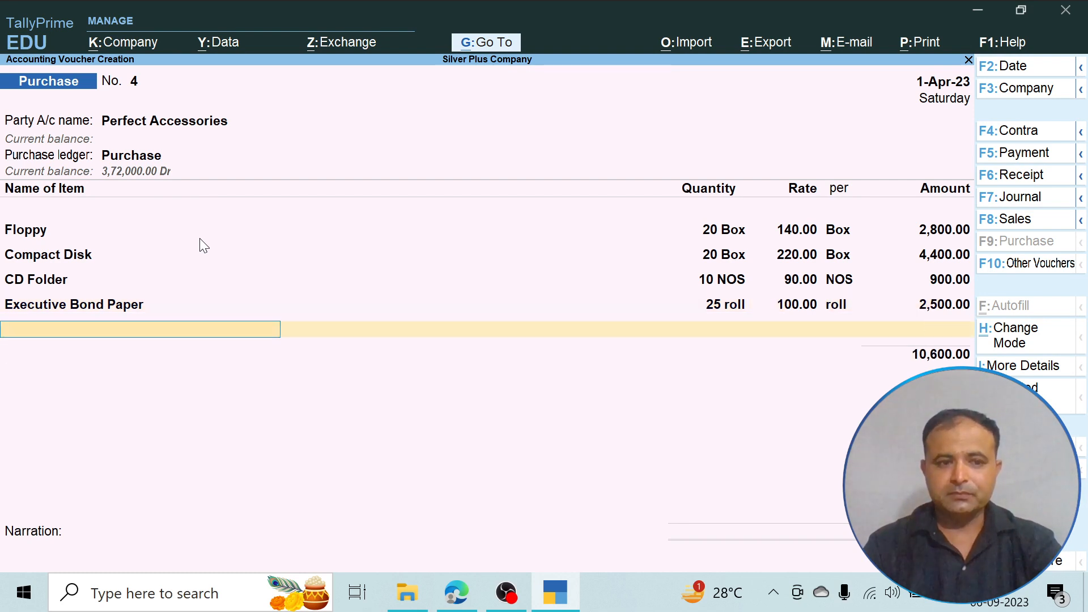
key("Return")
key("Return")
key("Return")
key("Return")
key("Return")
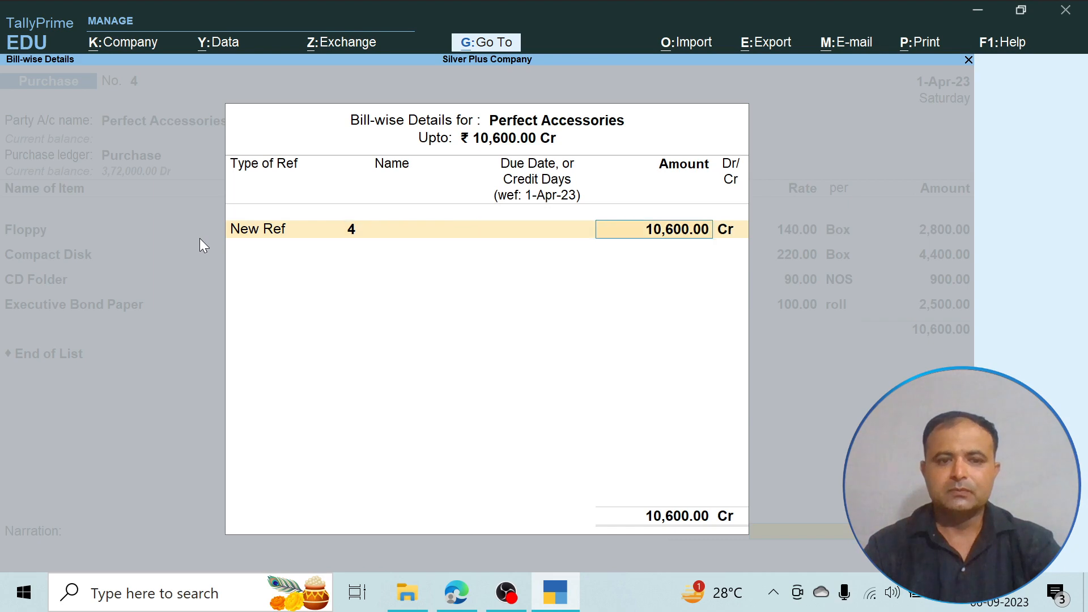
key("Return")
key("Return")
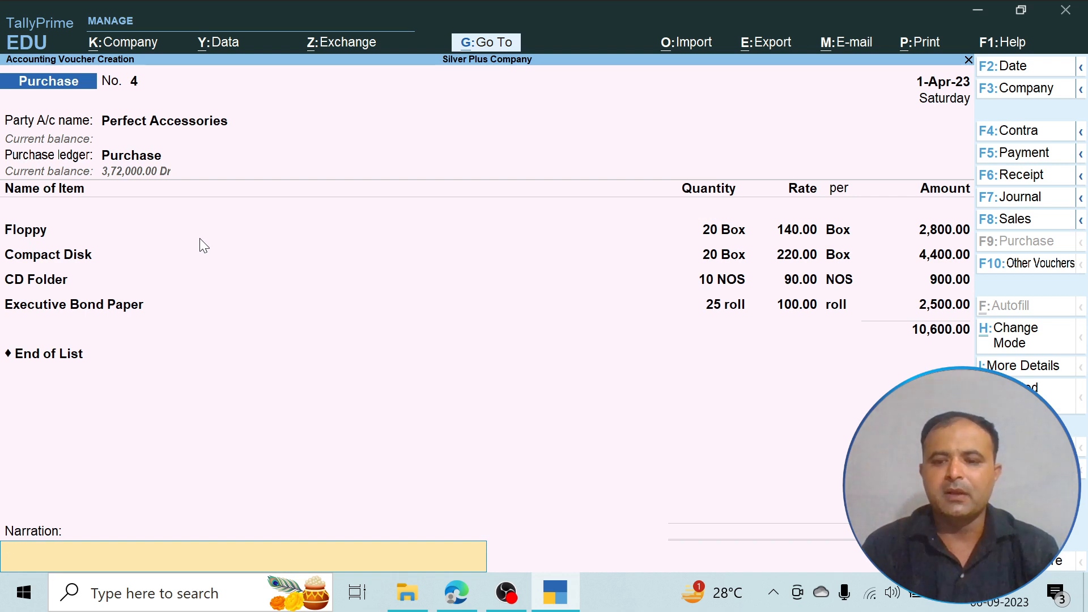
key("Return")
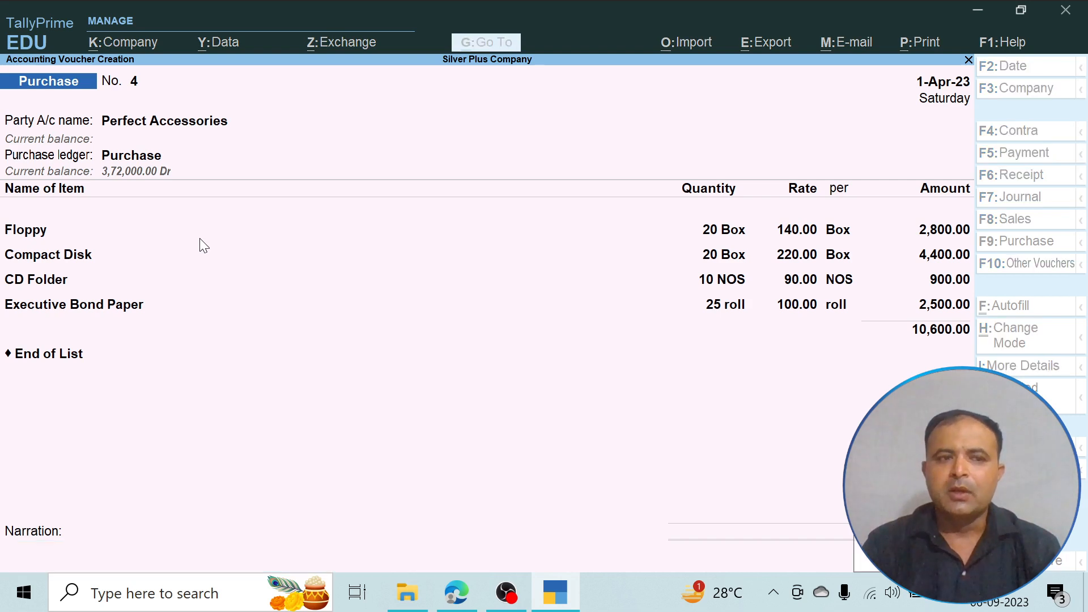
key("Return")
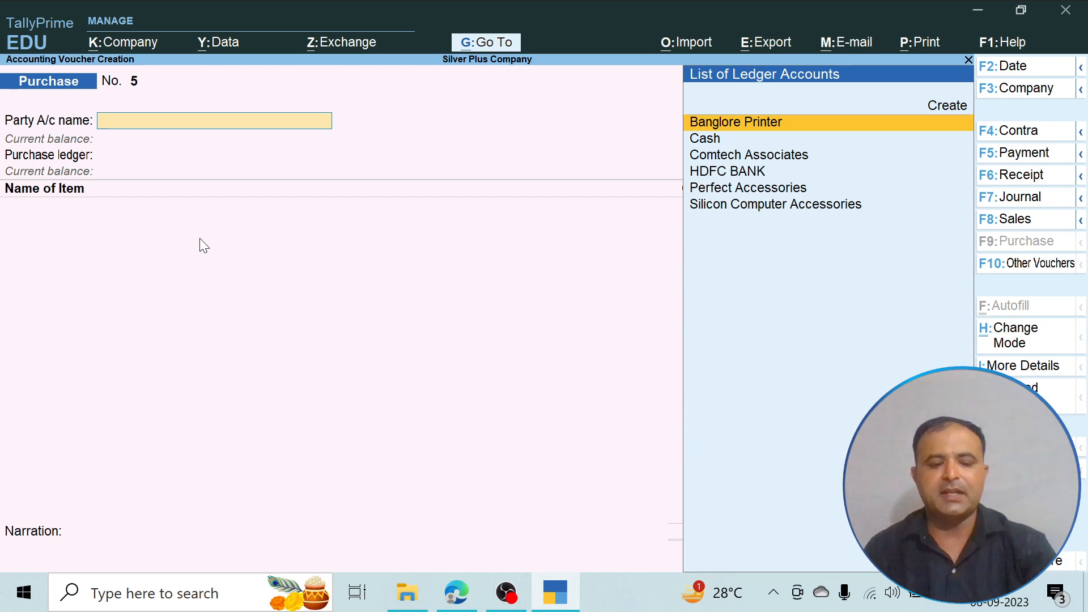
- Read transaction 11 in the PDF, return to TallyPrime, and start a payment voucher for it
key("alt+Tab")
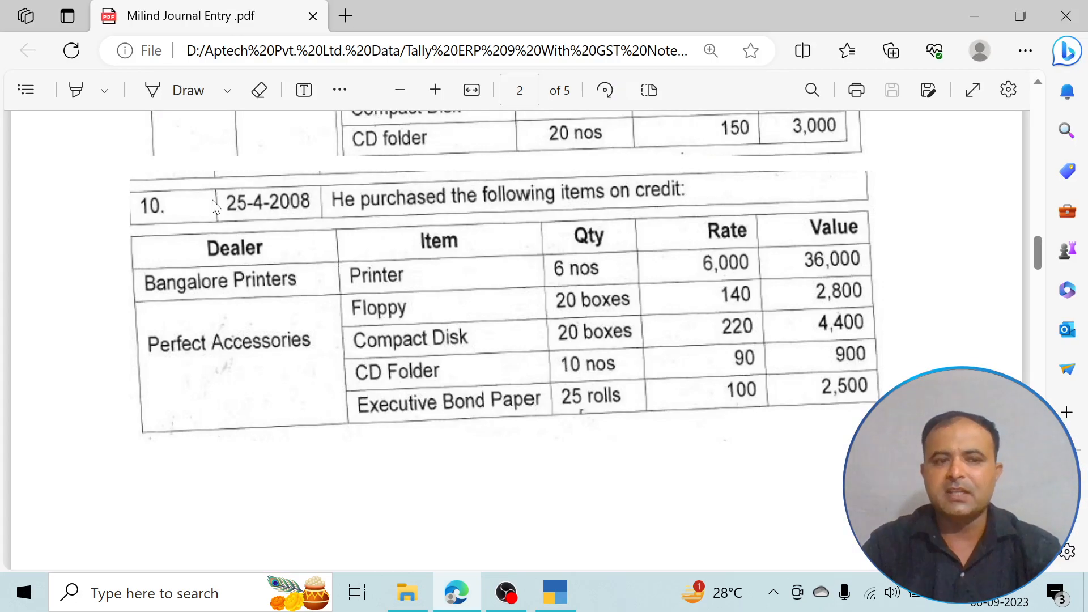
scroll(359, 315, "down", 8)
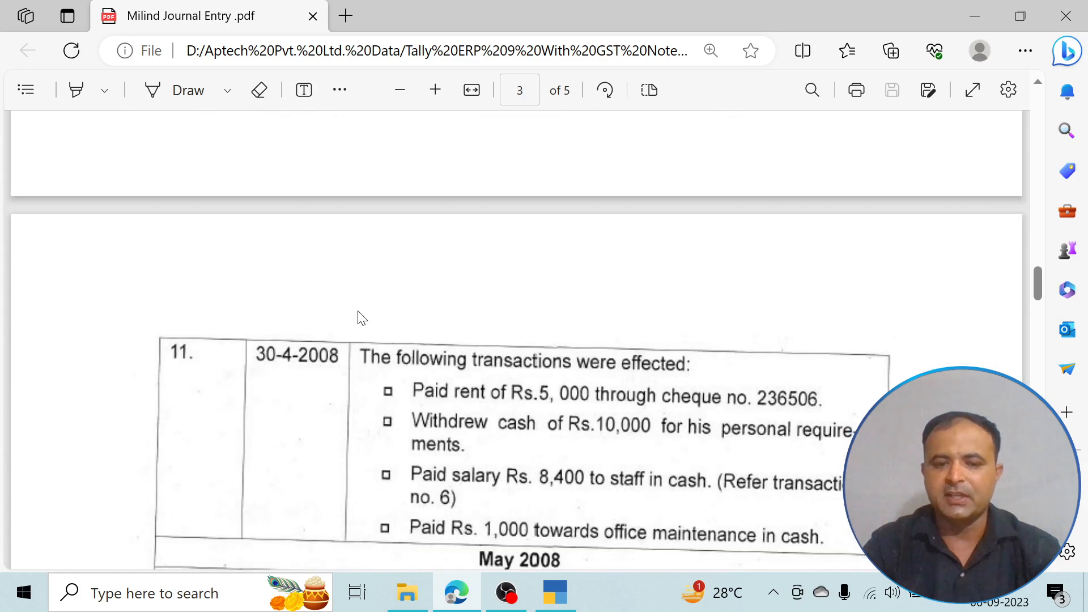
left_click(1040, 83)
left_click(1039, 563)
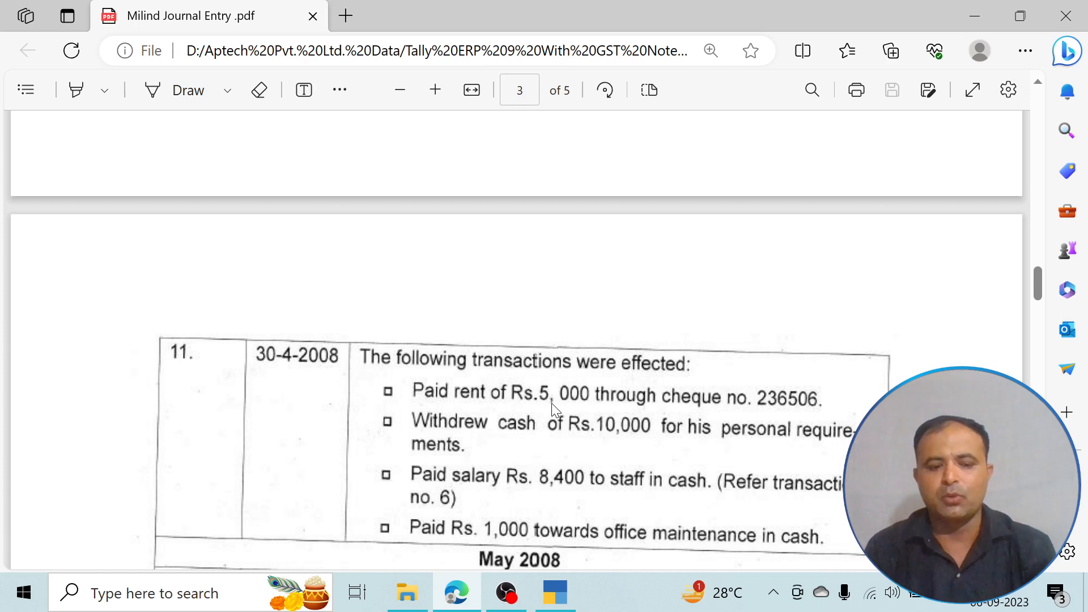
key("alt+Tab")
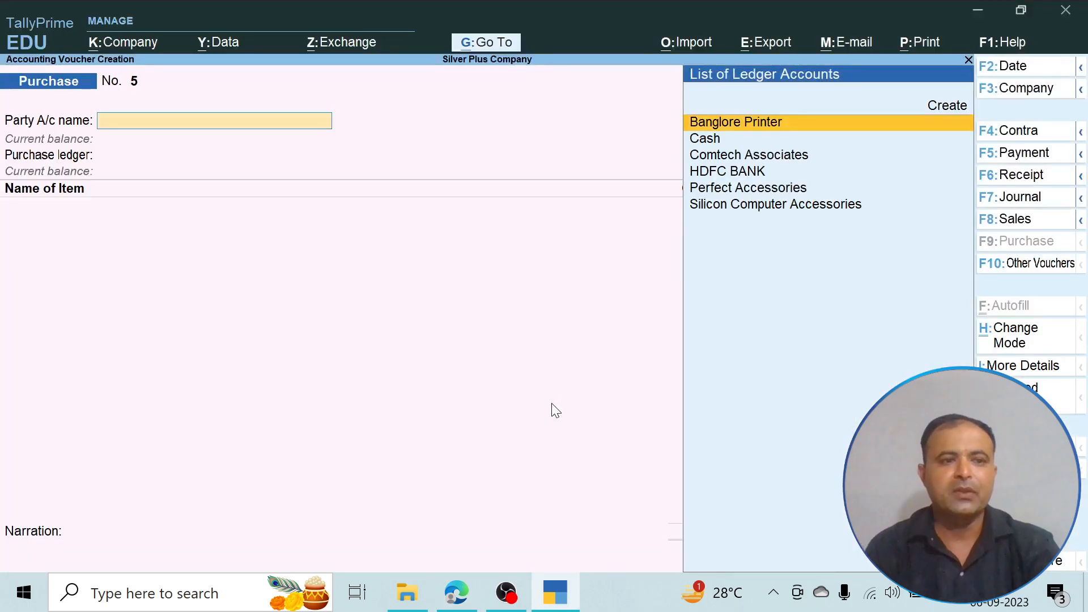
left_click(1017, 154)
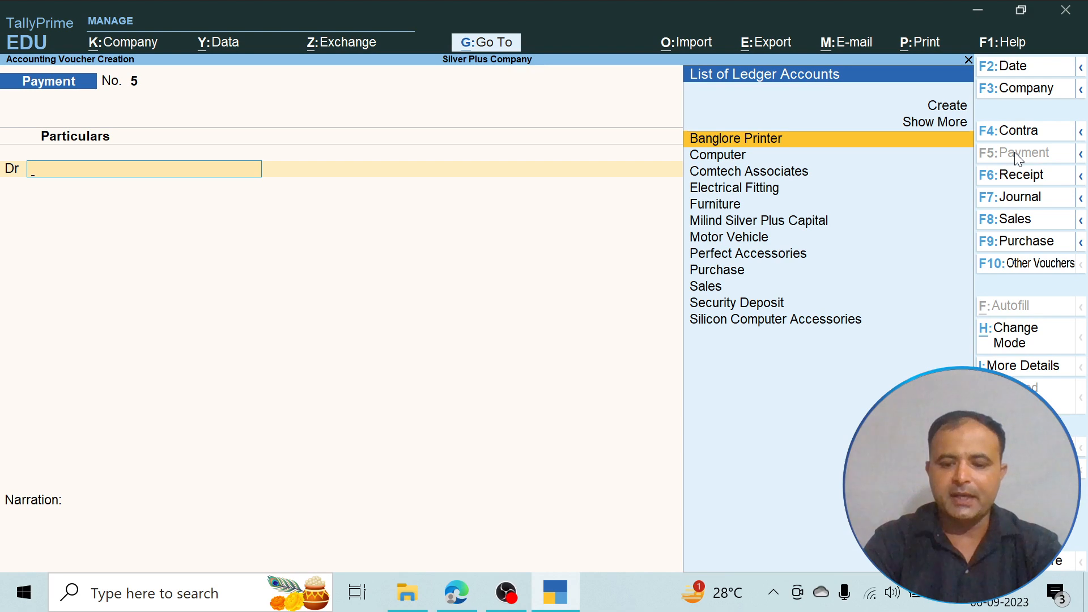
- Create a ledger named Rent under Indirect Expenses with the ledger type Not Applicable, and save it
key("Up")
key("Up")
key("Return")
type("Re")
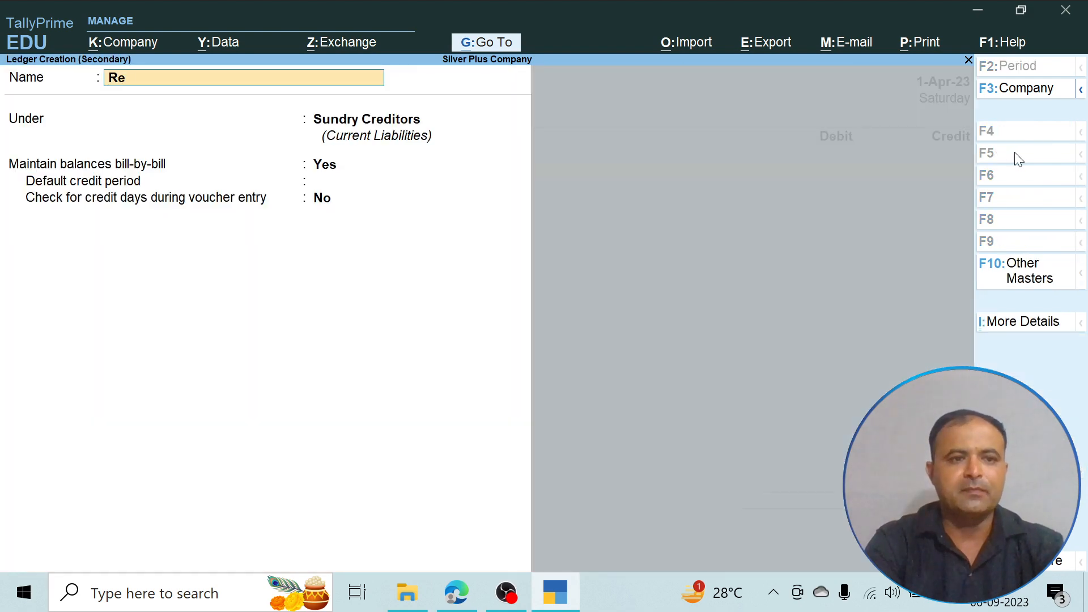
type("nt")
key("Return")
type("I")
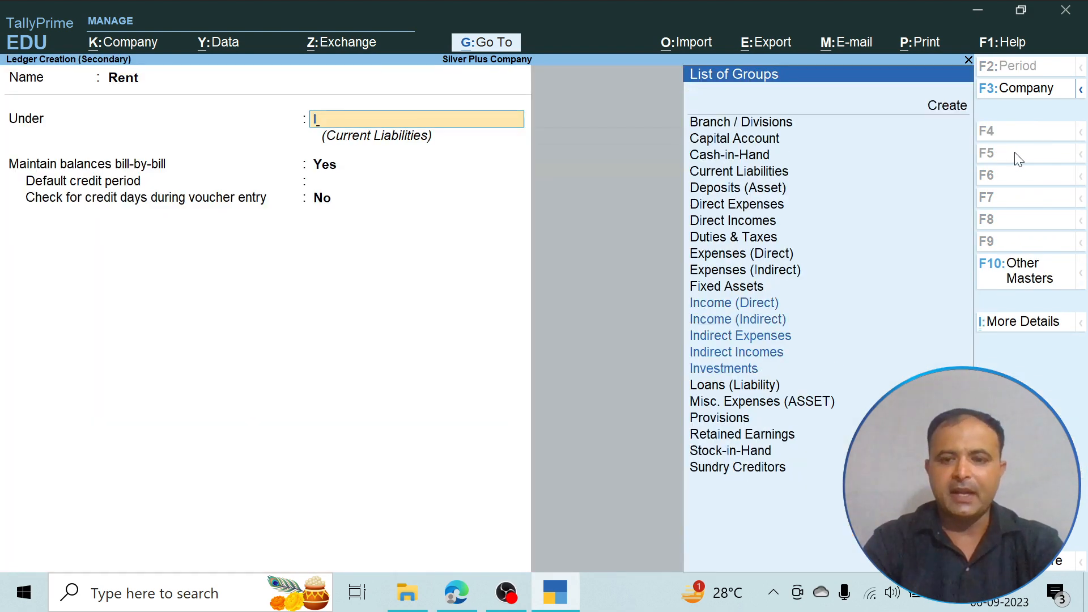
key("Down")
key("Down")
key("Down")
key("Return")
key("Return")
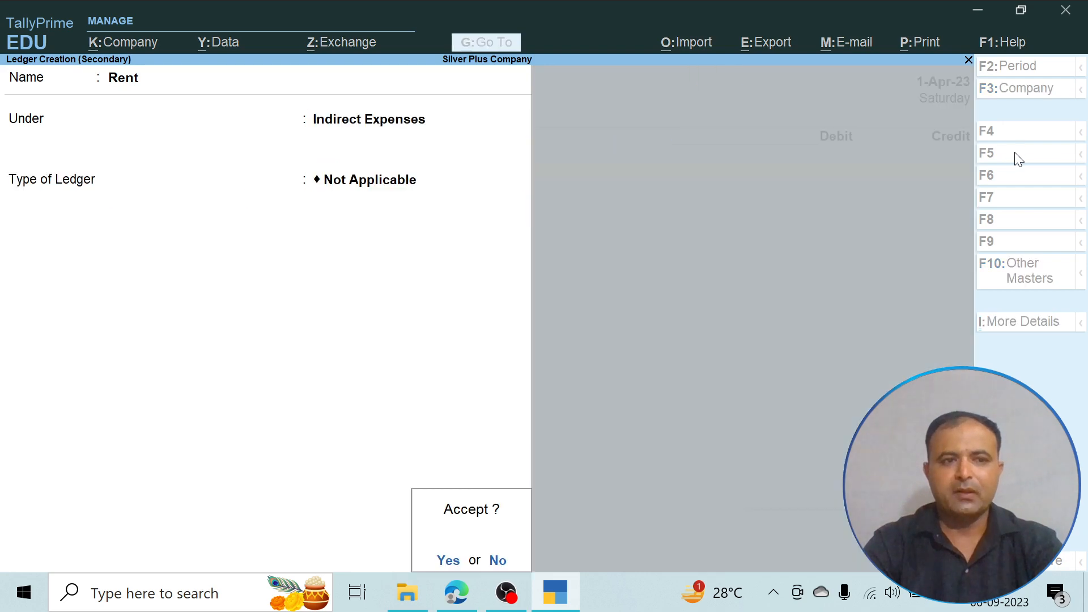
key("Return")
- Debit Rent with 5000 and choose HDFC BANK as the credit ledger in the payment voucher
type("5000")
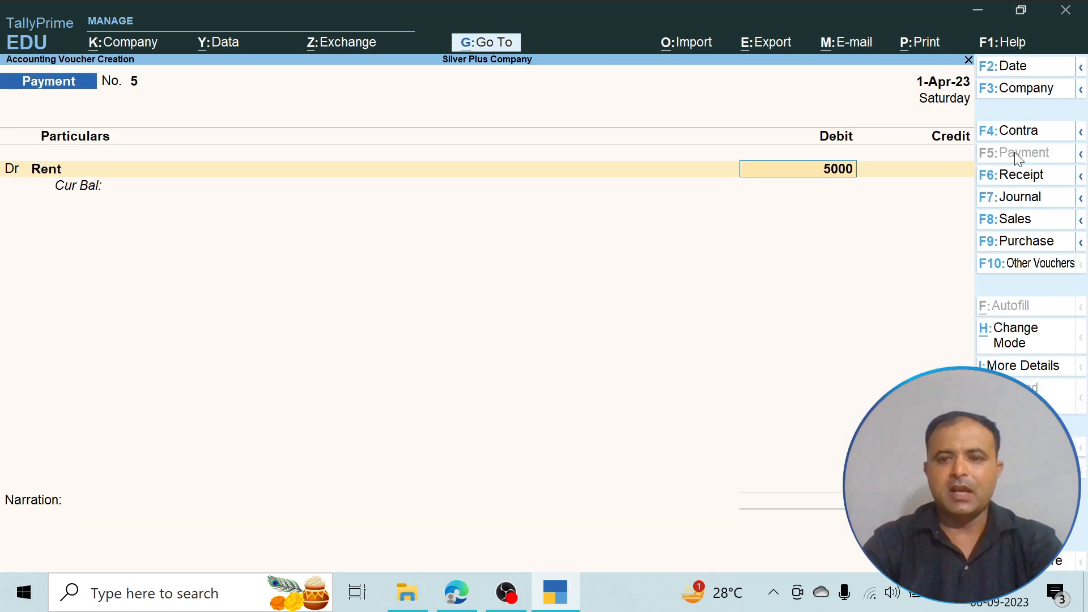
key("Return")
key("Return")
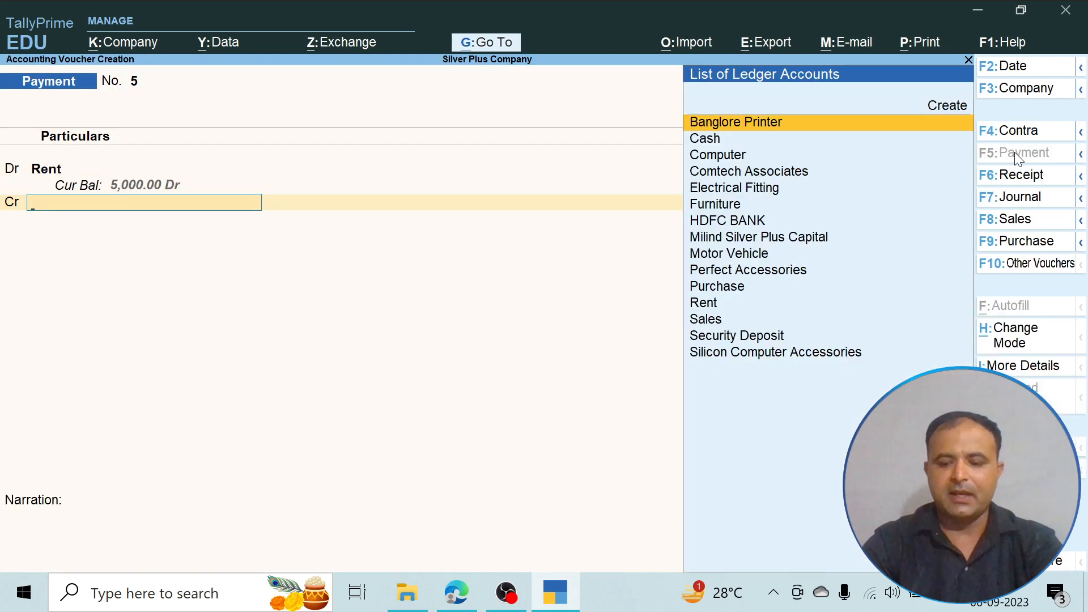
key("Down")
key("Down")
key("Down")
key("Down")
key("Down")
key("Down")
key("Return")
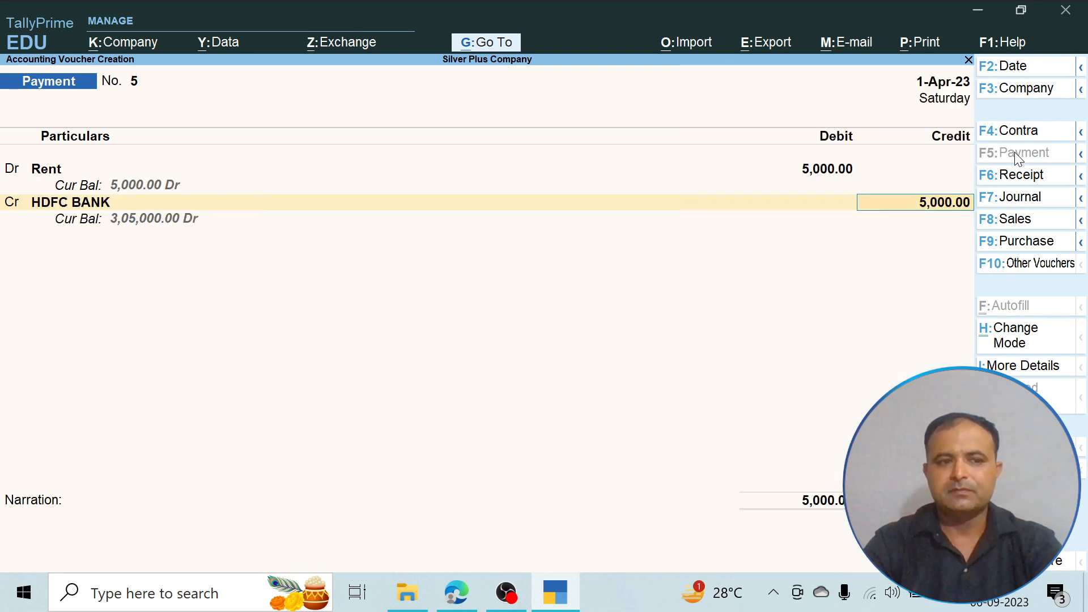
- Check the rent payment in the PDF, accept the full HDFC BANK credit, and save the payment voucher without narration
key("alt+Tab")
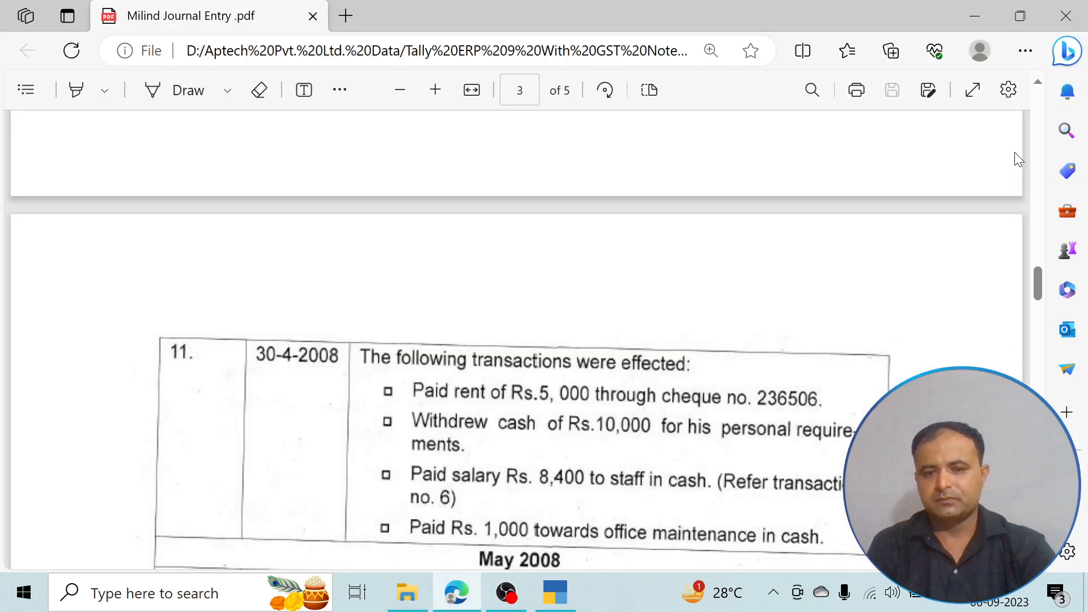
key("alt+Tab")
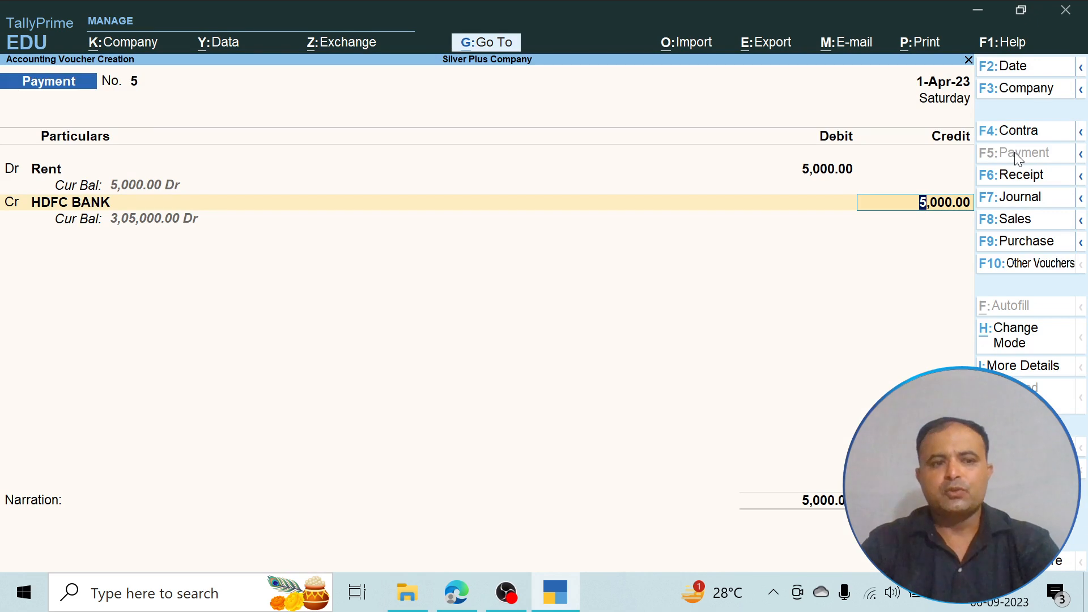
key("Return")
key("Return")
key("Return")
key("Return")
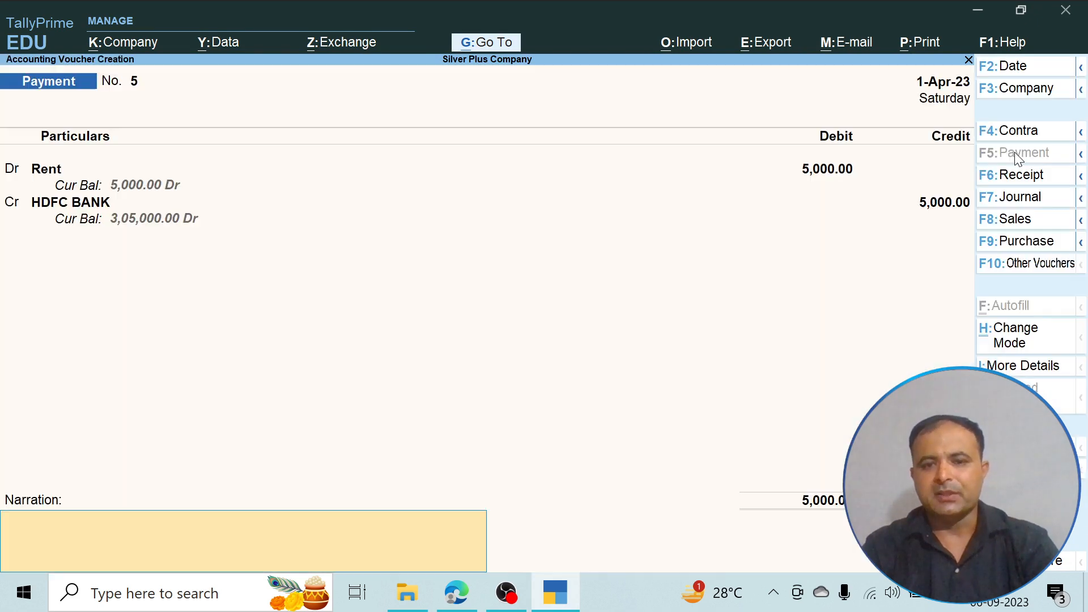
key("Return")
- Read the personal cash withdrawal in the PDF, and create a Drawings ledger under Capital Account for the new payment voucher
key("alt+Tab")
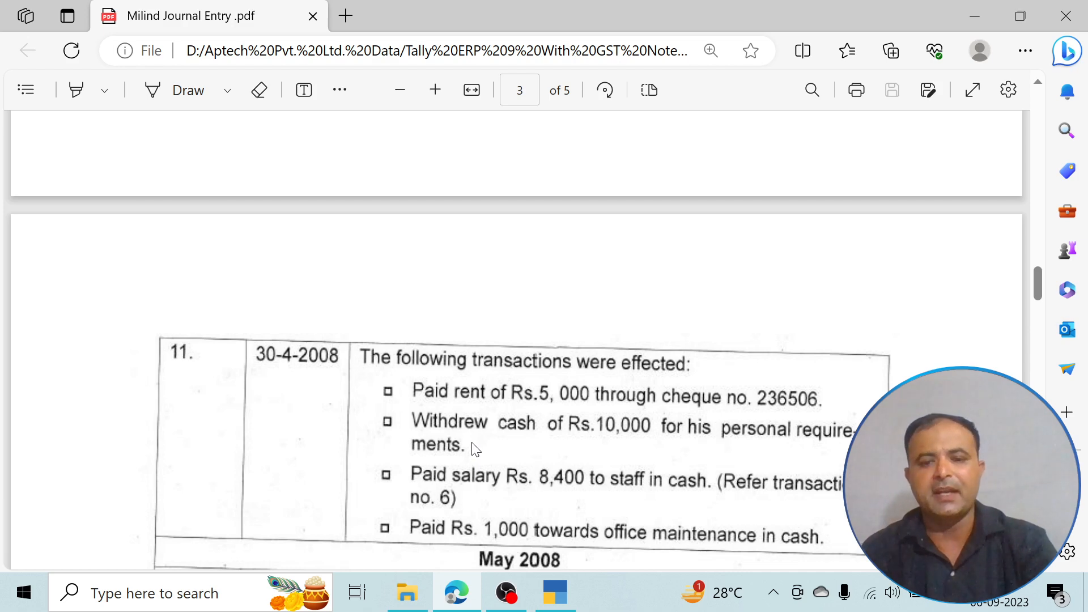
key("alt+Tab")
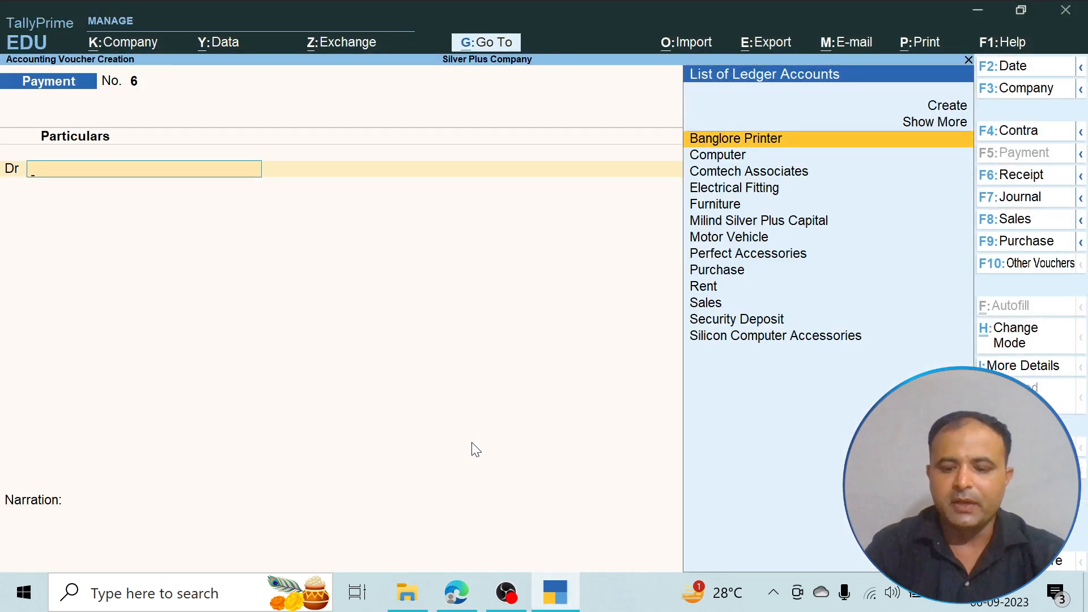
key("Up")
key("Up")
key("Return")
type("Dr")
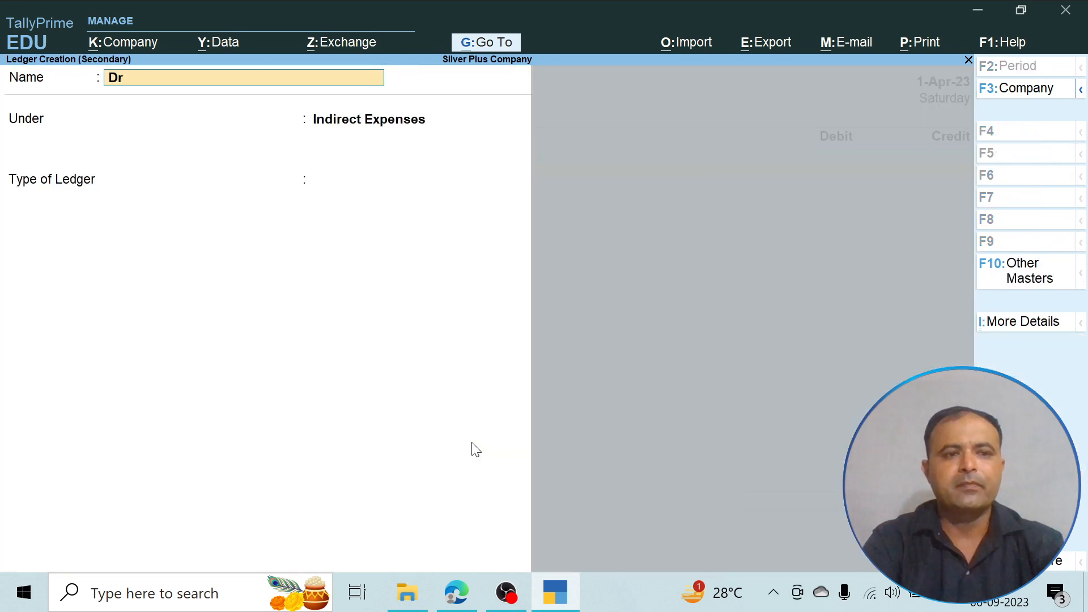
type("awings")
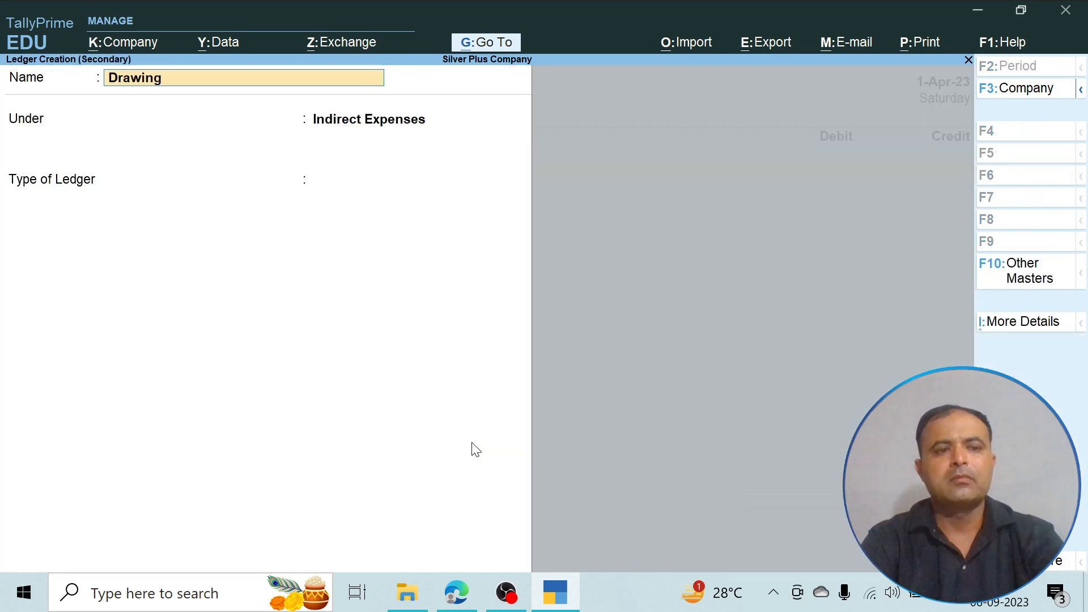
key("Return")
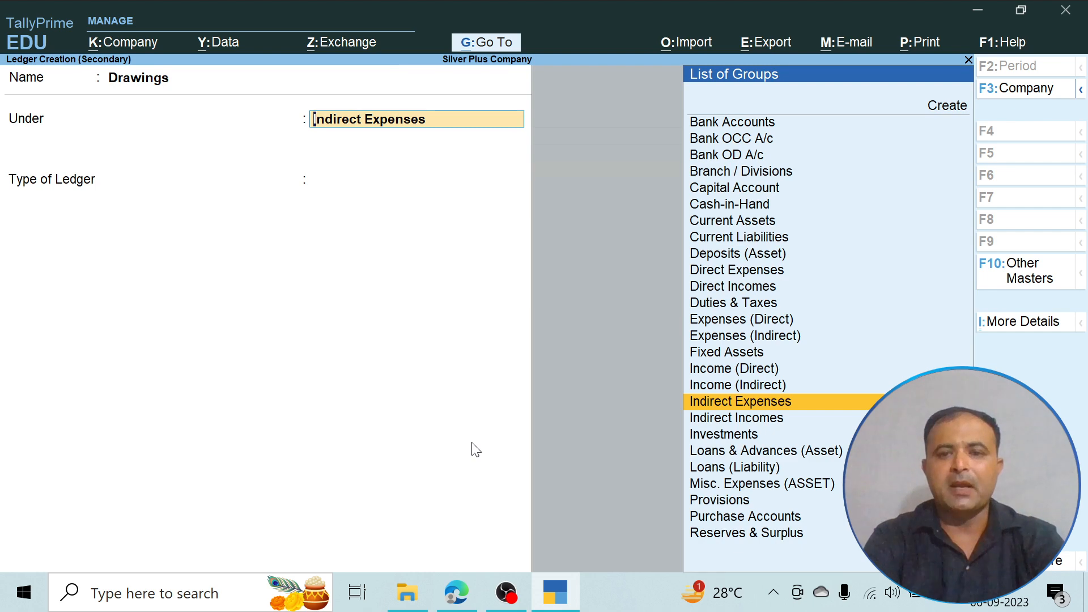
type("C")
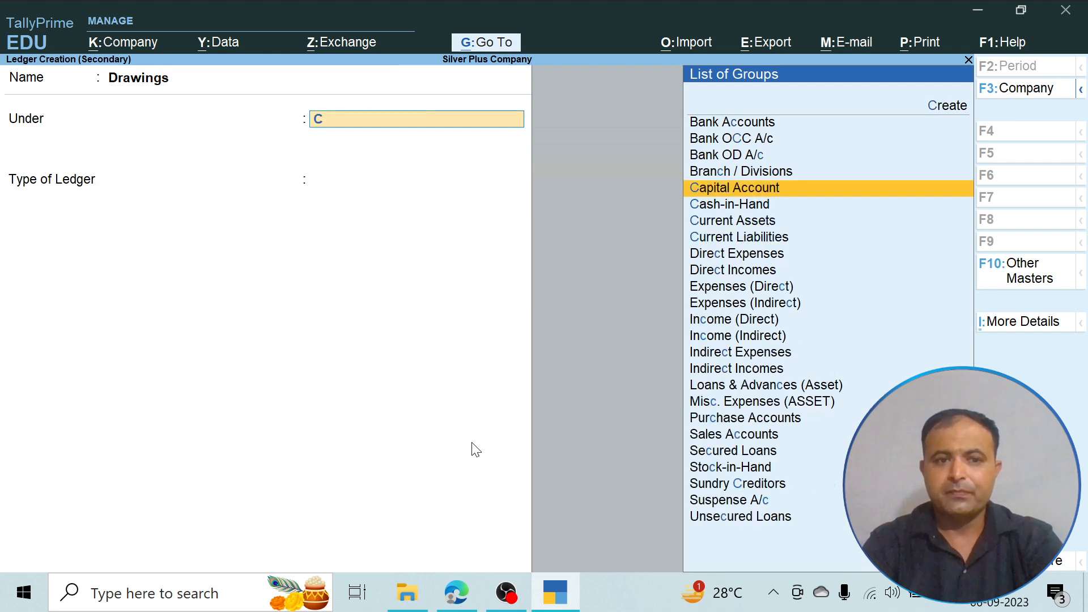
key("Return")
key("Return")
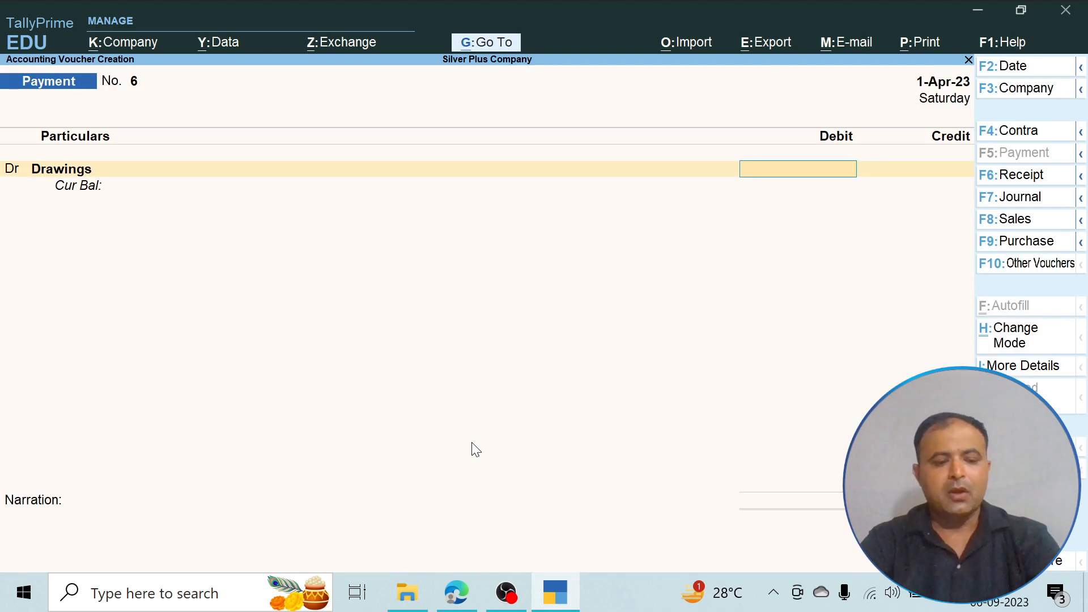
- Check the withdrawal amount in the PDF and enter 10000 as the debit for Drawings
key("alt+Tab")
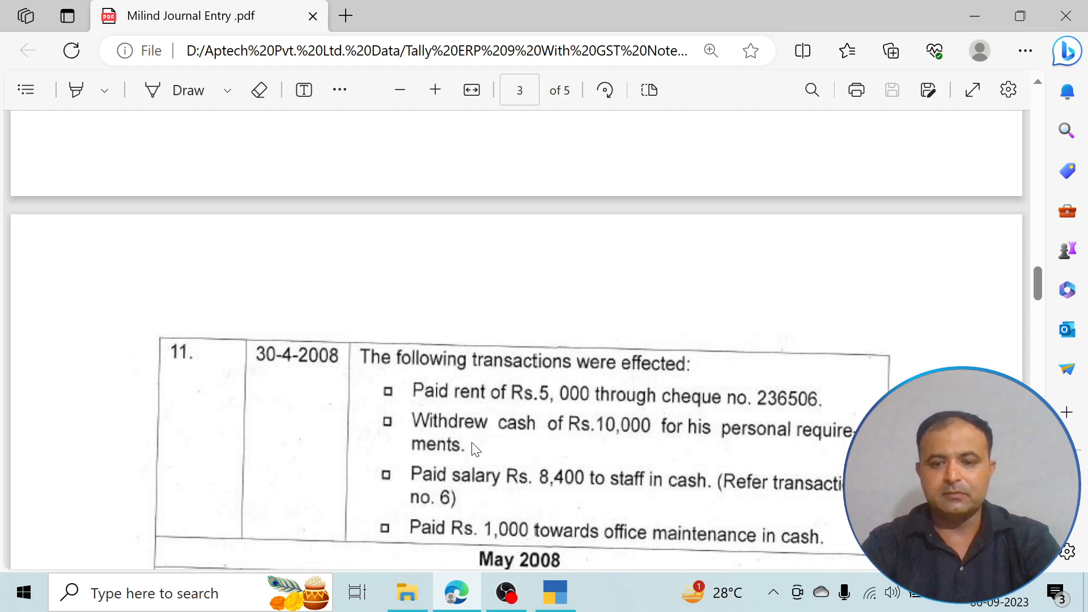
key("alt+Tab")
type("10000")
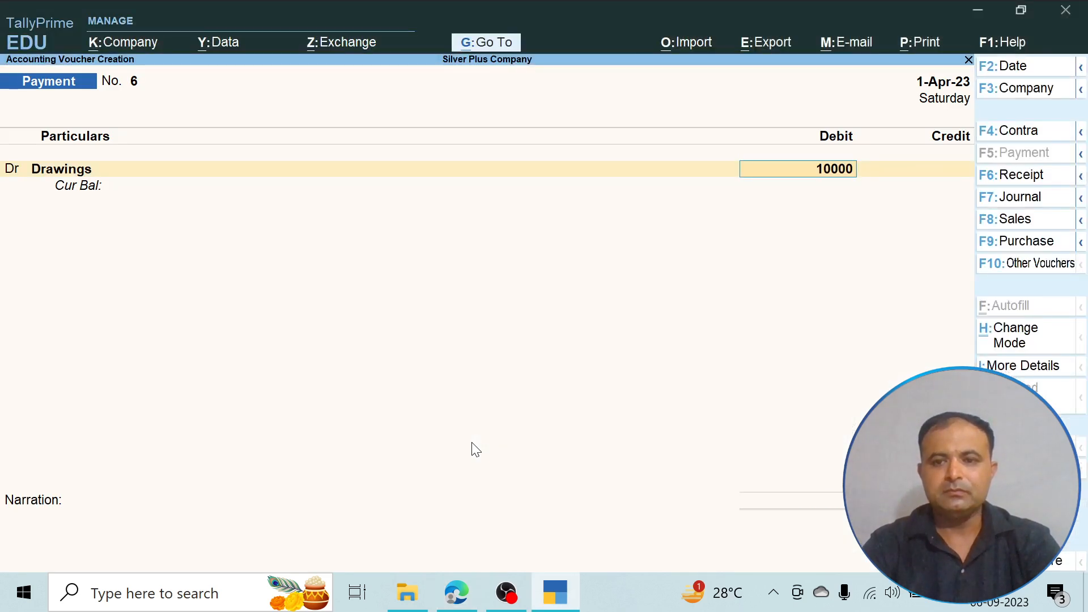
- Credit Cash with the full Drawings amount and save the payment voucher without narration
key("Return")
key("Down")
key("Return")
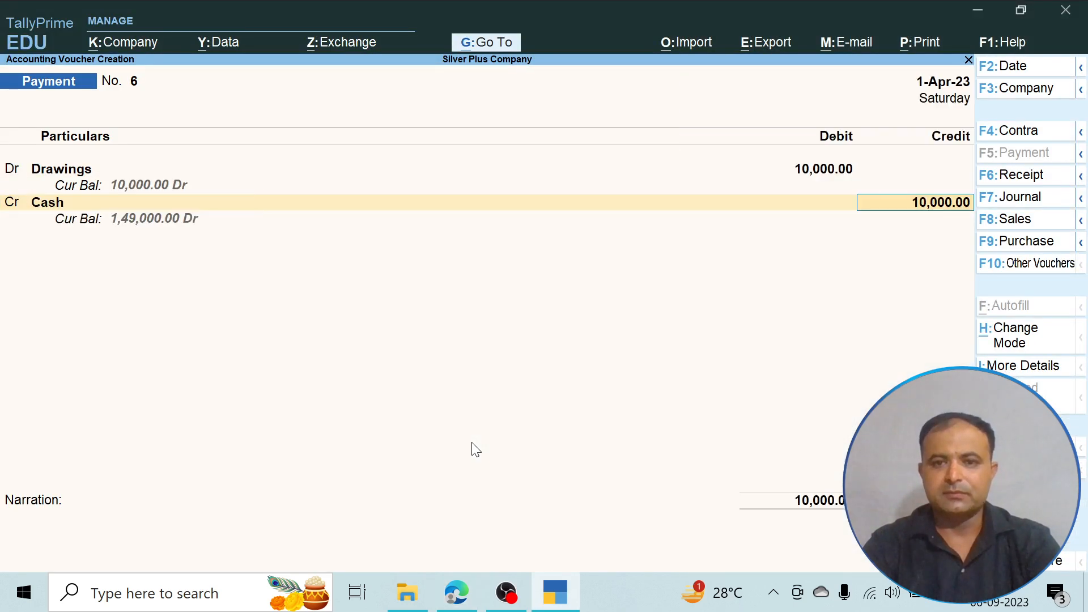
key("Return")
key("Return")
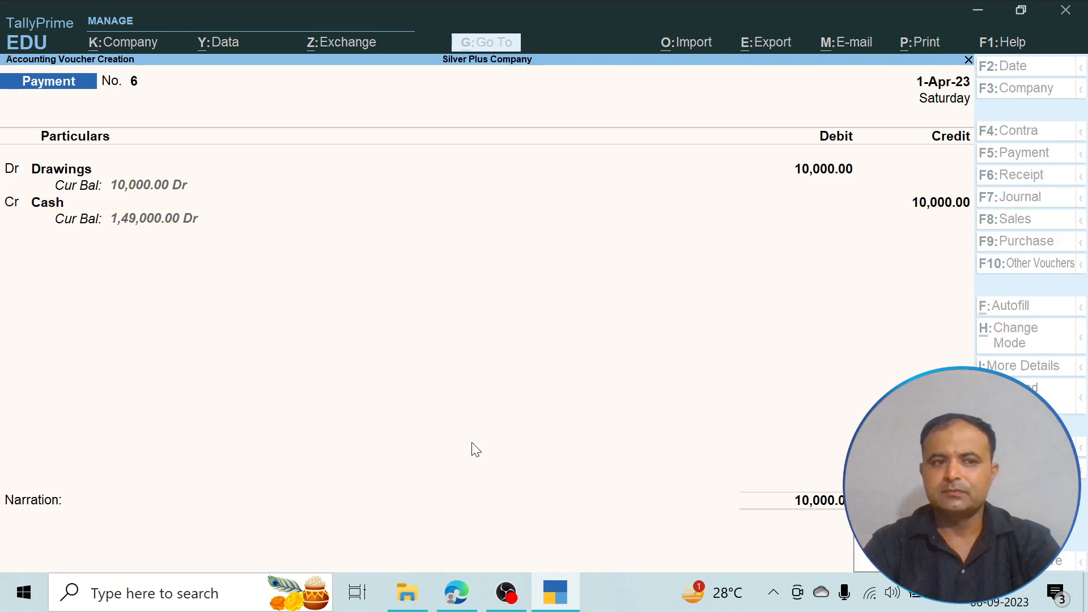
key("Return")
- Read the staff salary item in the PDF, and create a Salary ledger under Indirect Expenses with type Not Applicable
key("alt+Tab")
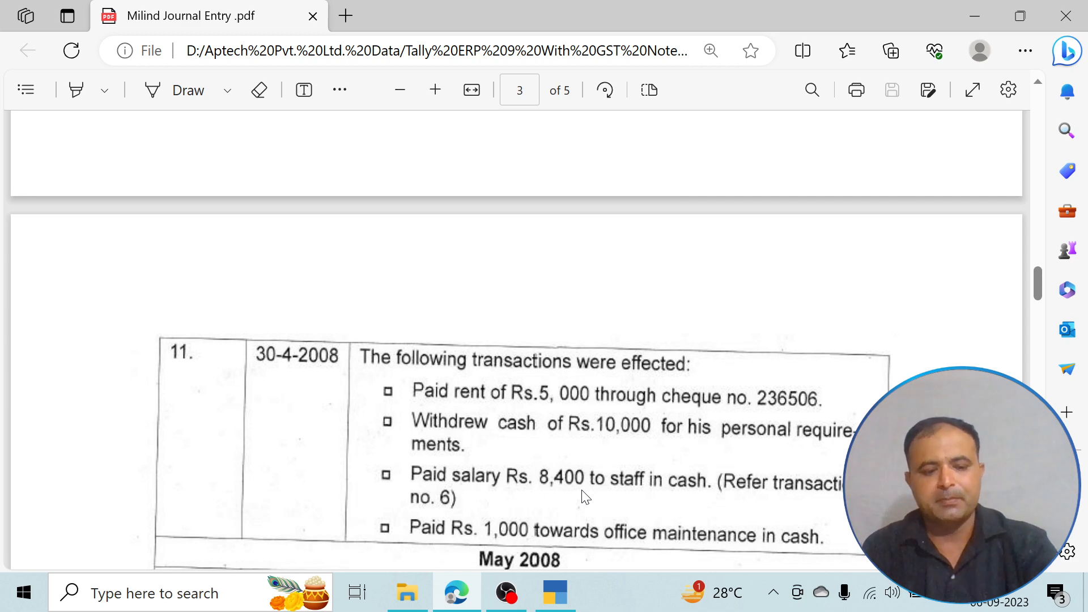
key("alt+Tab")
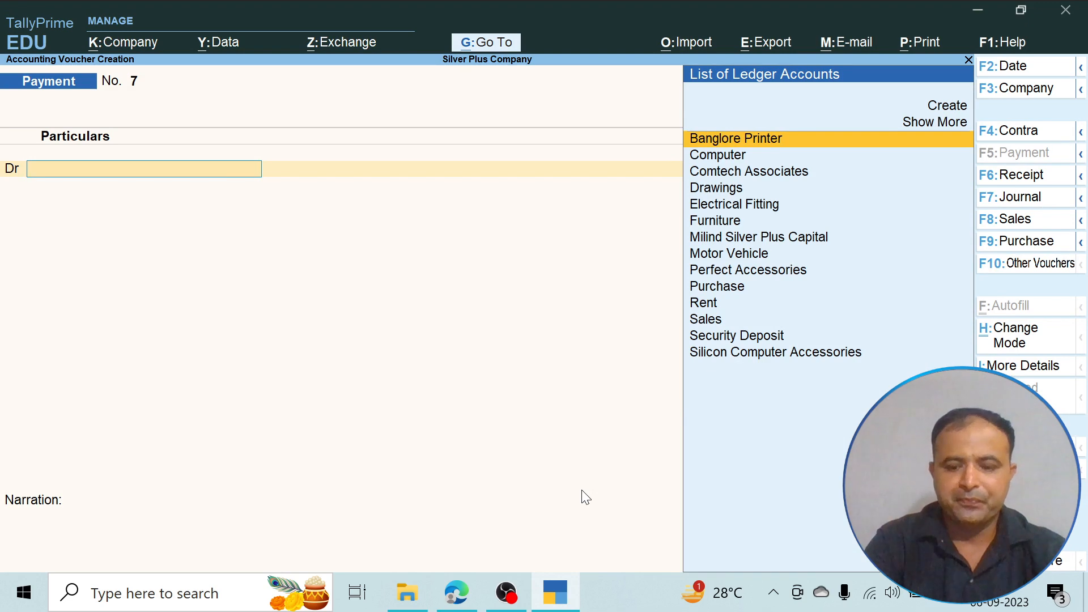
key("Up")
key("Up")
key("Return")
type("Salary")
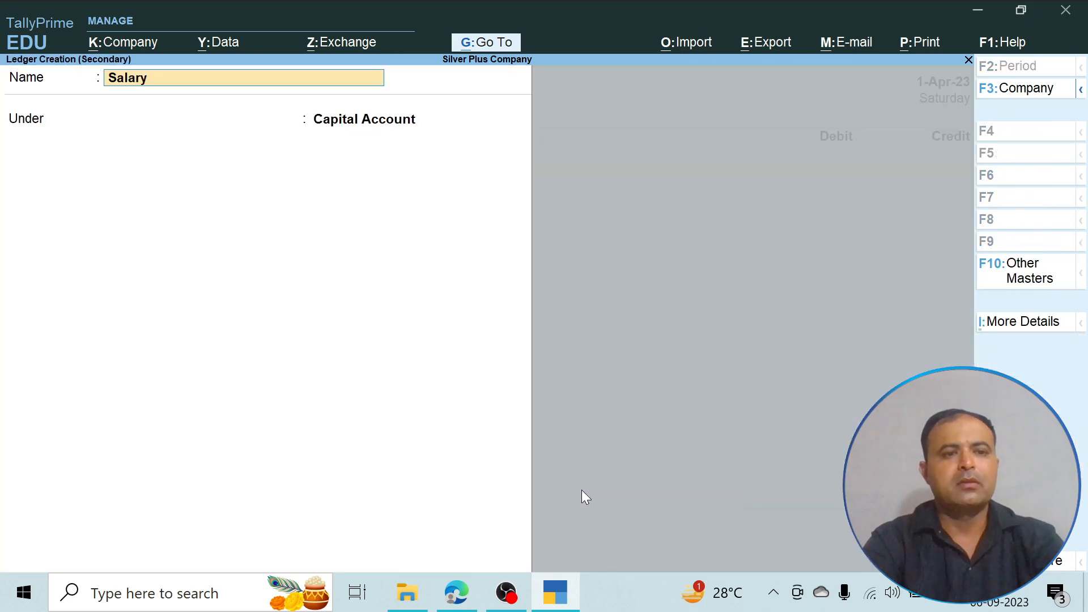
key("Return")
type("i")
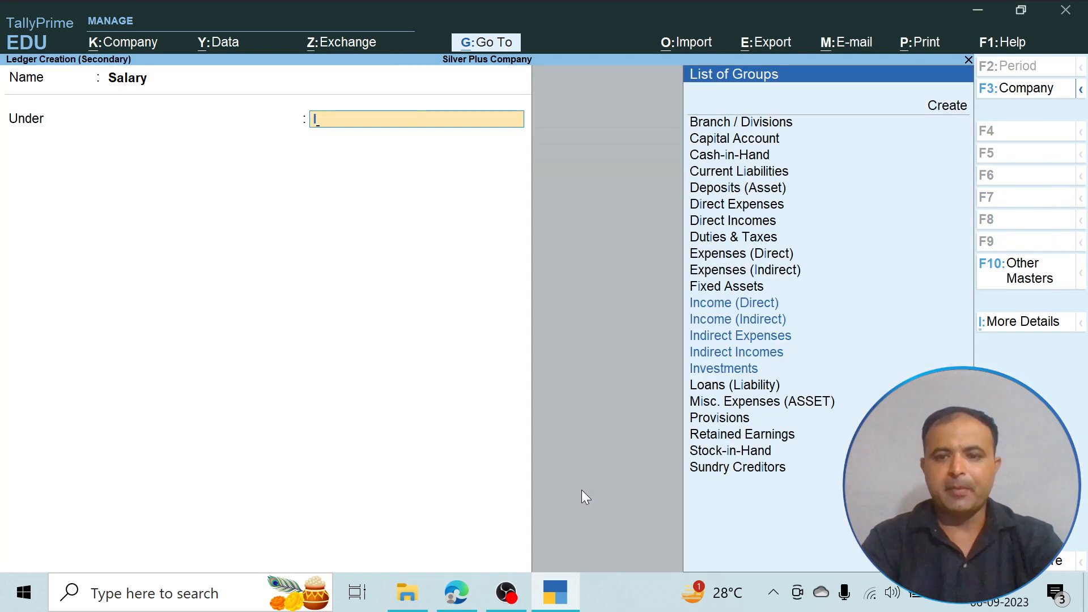
key("Down")
key("Down")
key("Return")
key("Return")
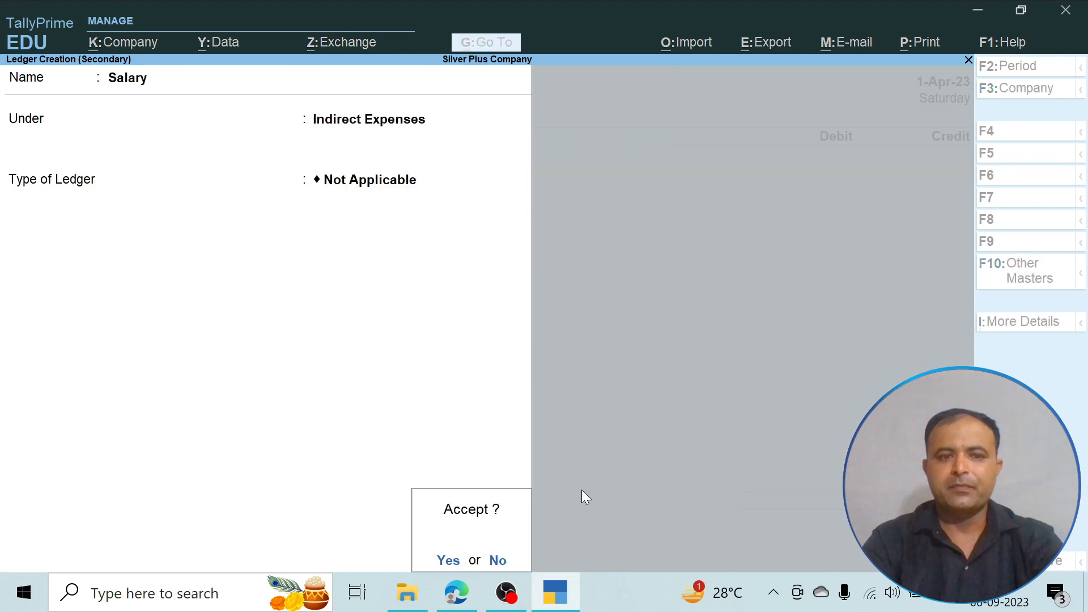
key("Return")
- Debit Salary with 8400, credit Cash with the full amount, and save the payment voucher without narration
type("8400")
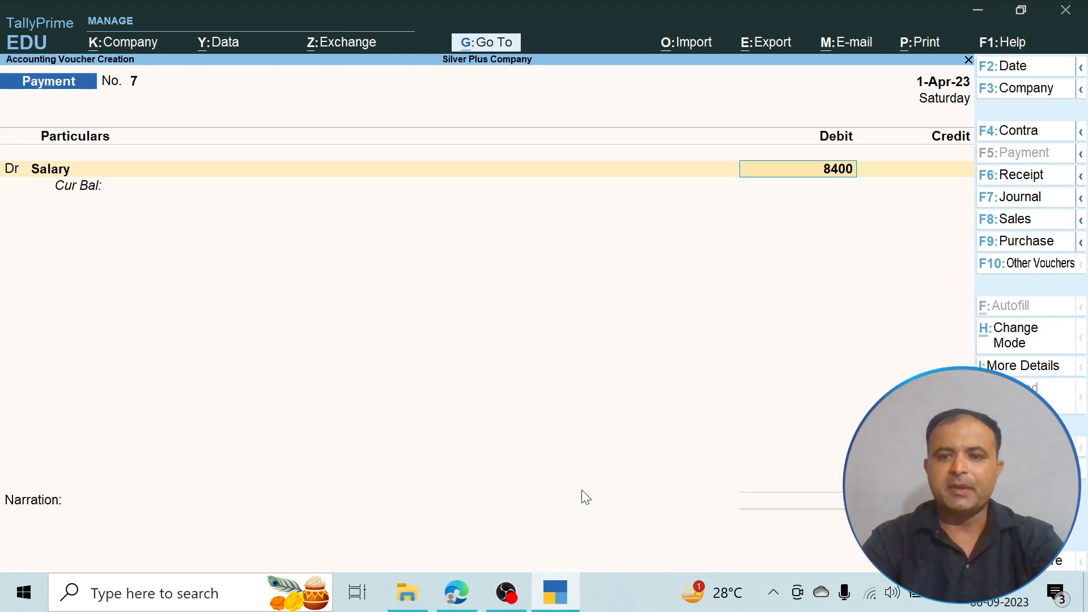
key("Return")
key("Down")
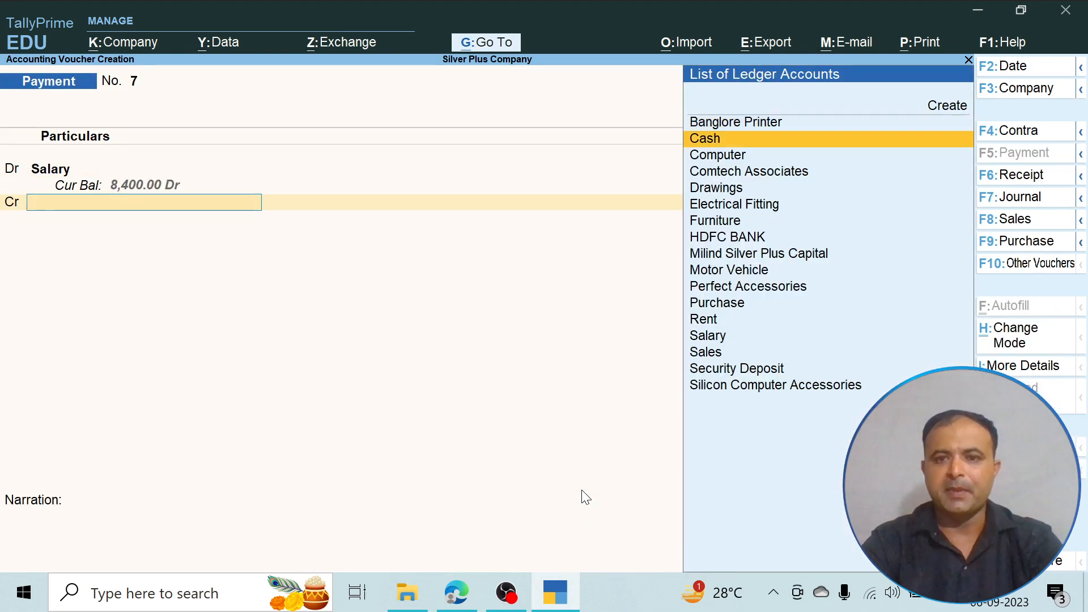
key("Return")
key("Return")
key("Return")
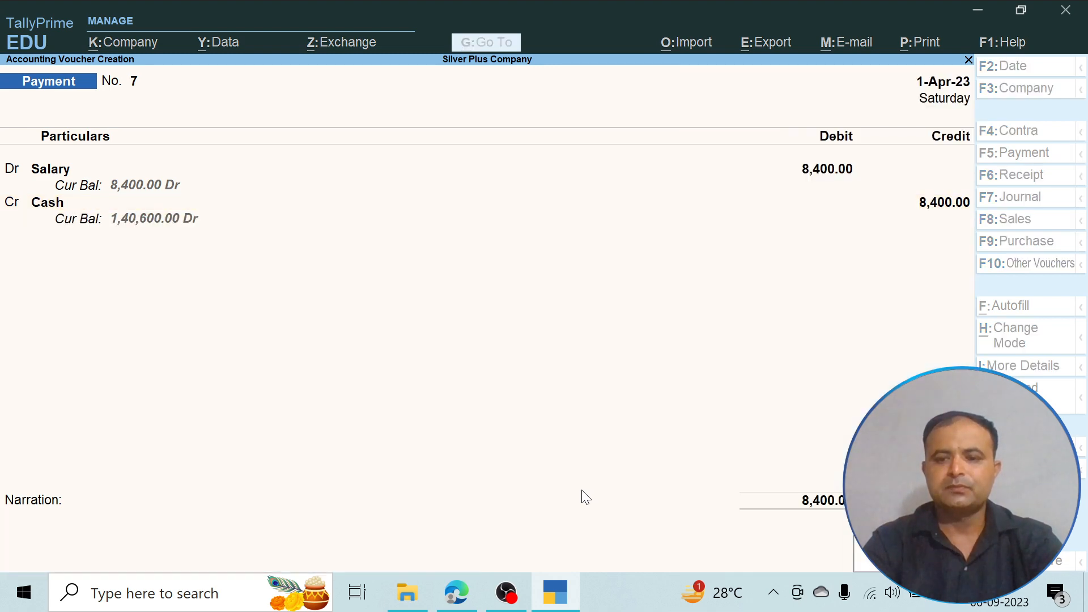
key("Return")
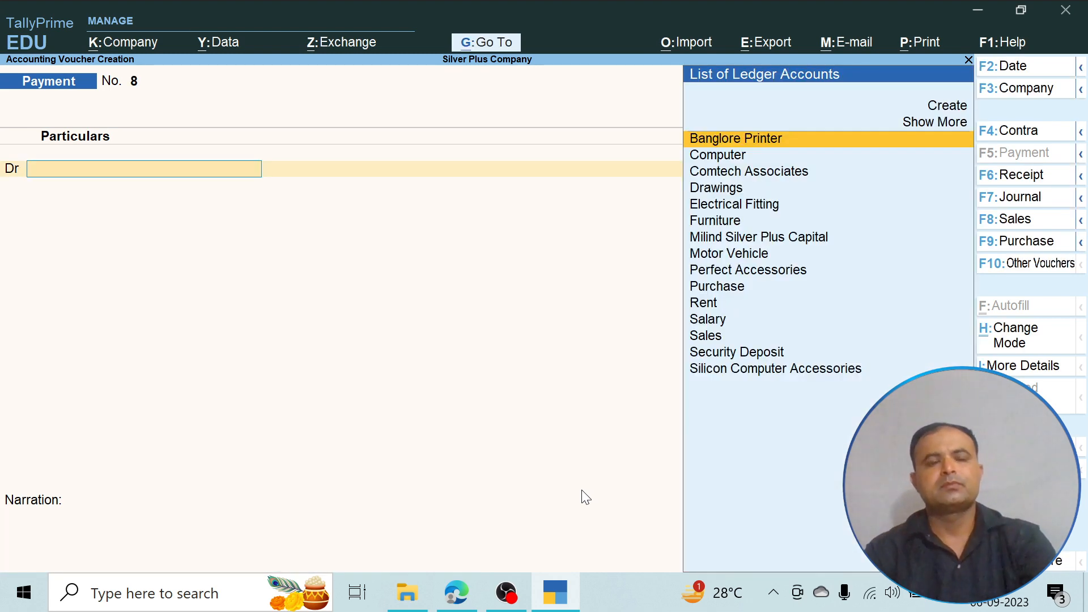
- Read the office maintenance item in the PDF, and create an Office Maintenance ledger under Indirect Expenses with type Not Applicable
key("alt+Tab")
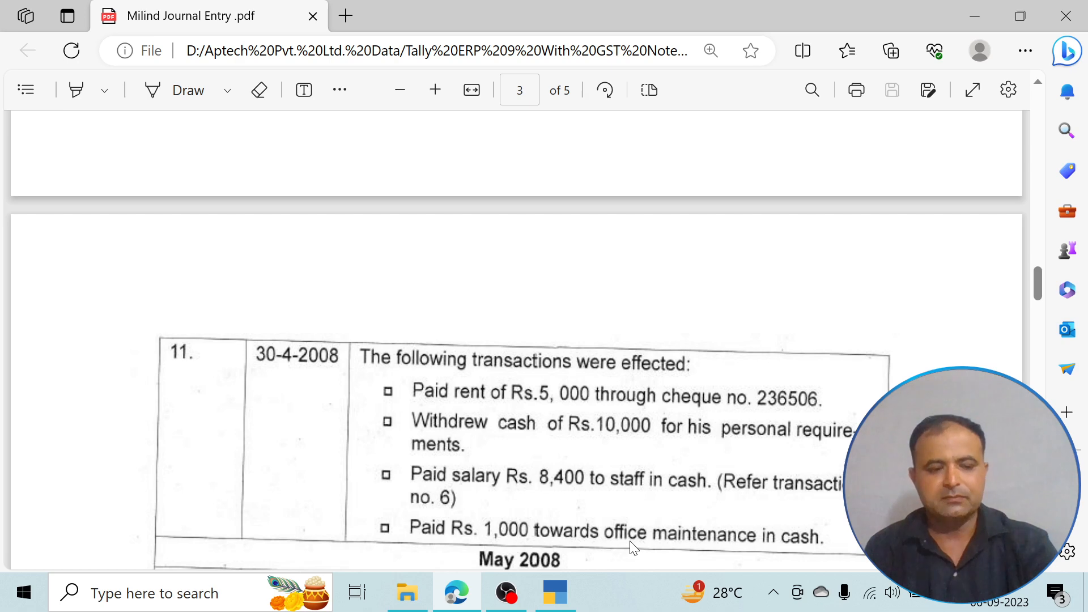
key("alt+Tab")
key("alt+c")
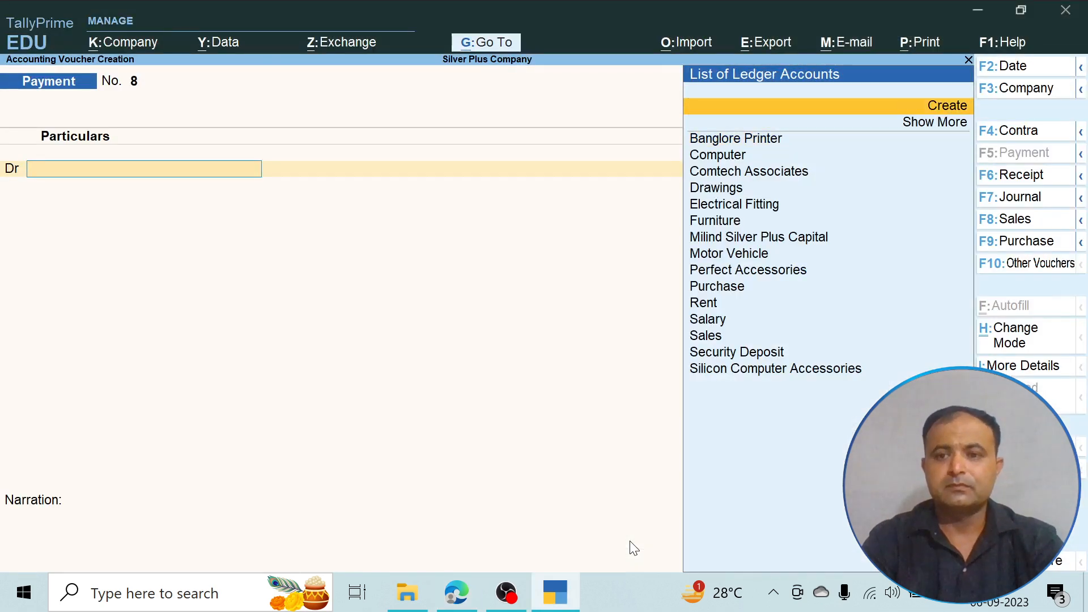
type("Office")
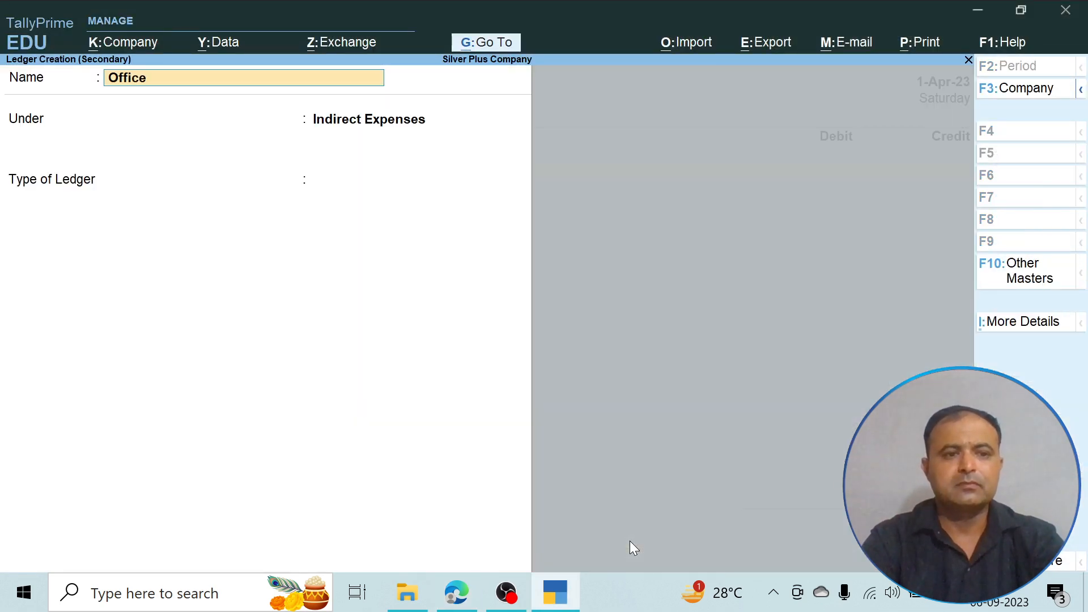
type(" Maintenance")
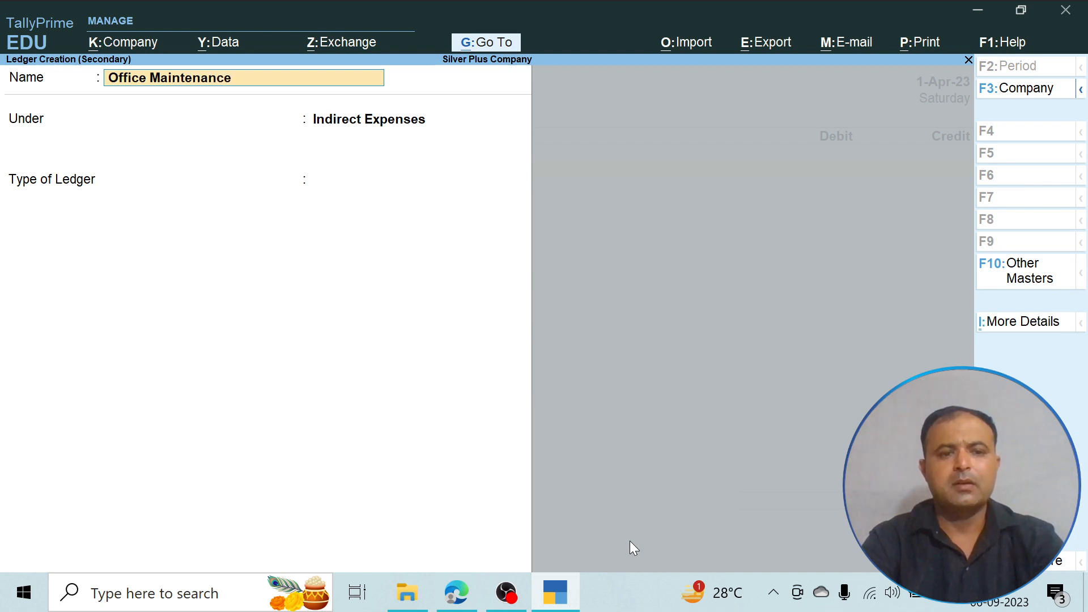
key("Return")
key("Return")
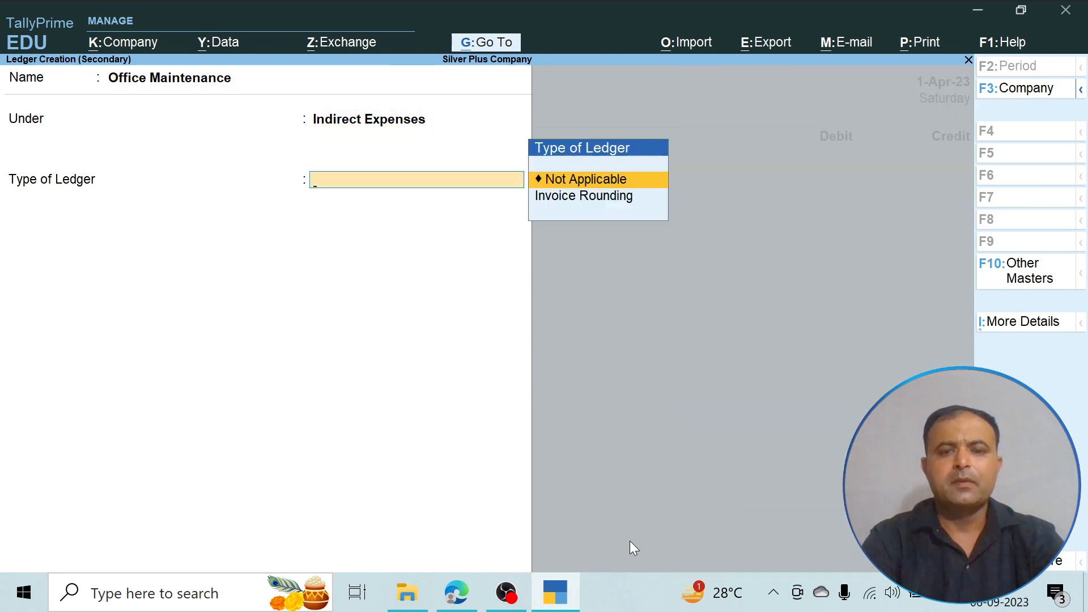
key("Return")
key("Return")
- Debit Office Maintenance with the 1000 given in the PDF, credit Cash with the full amount, and save the payment voucher without narration
key("alt+Tab")
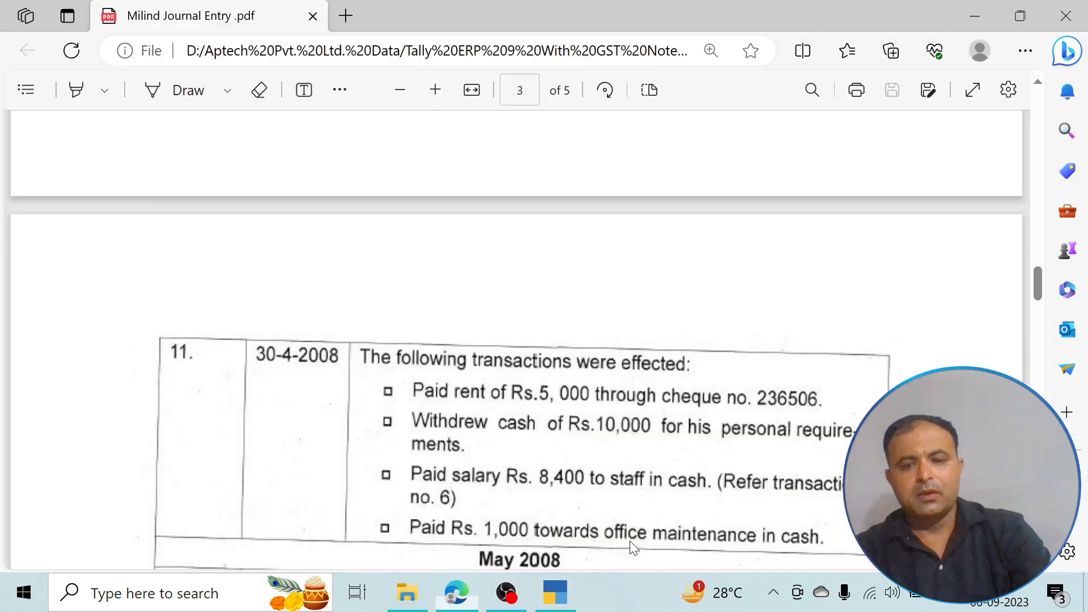
key("alt+Tab")
type("1000")
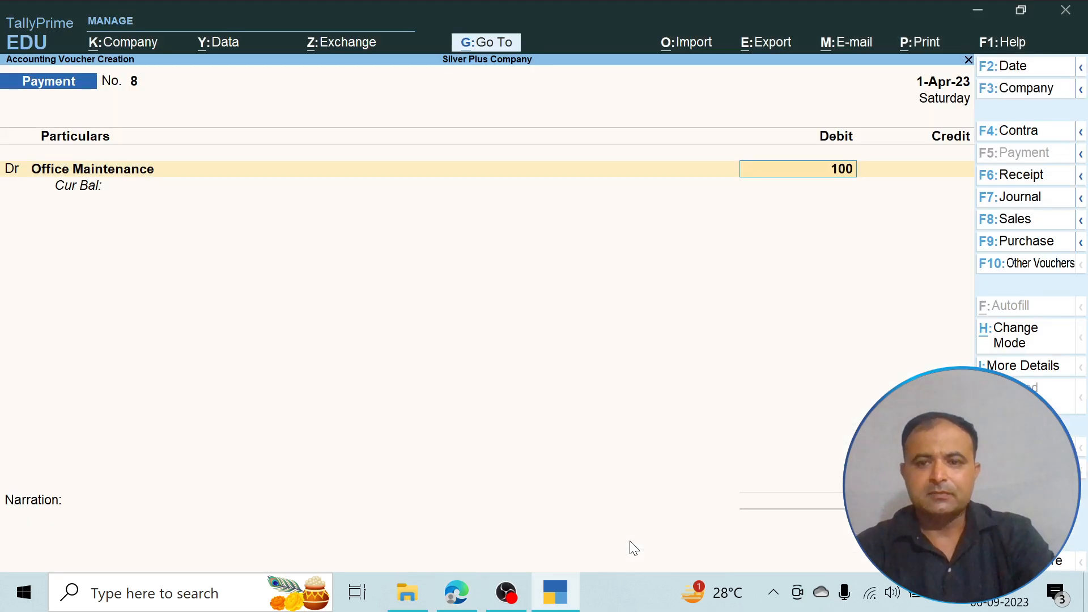
key("Return")
key("Down")
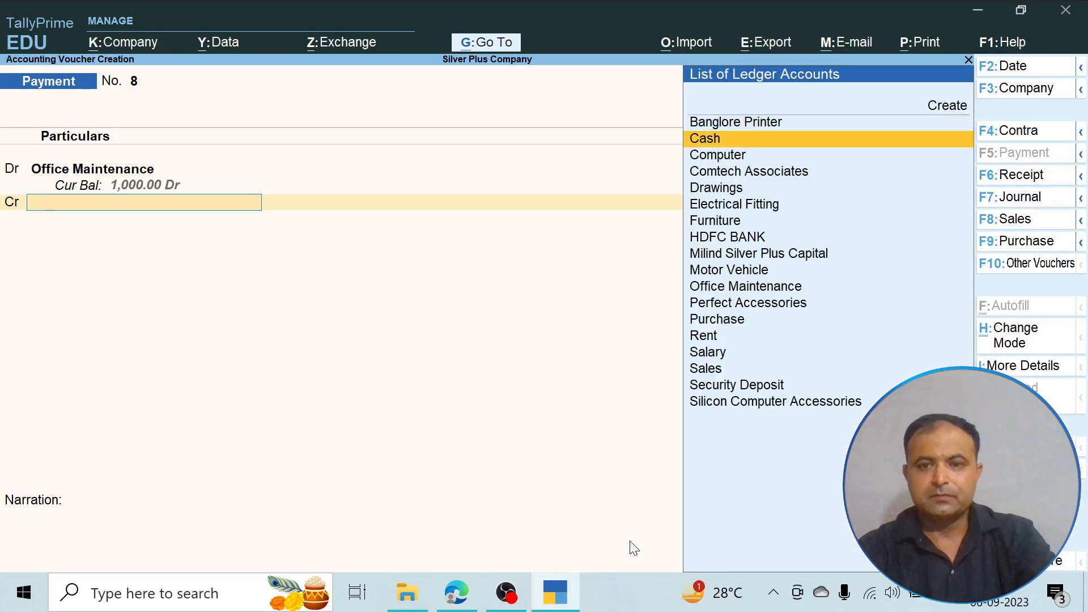
key("Return")
key("Return")
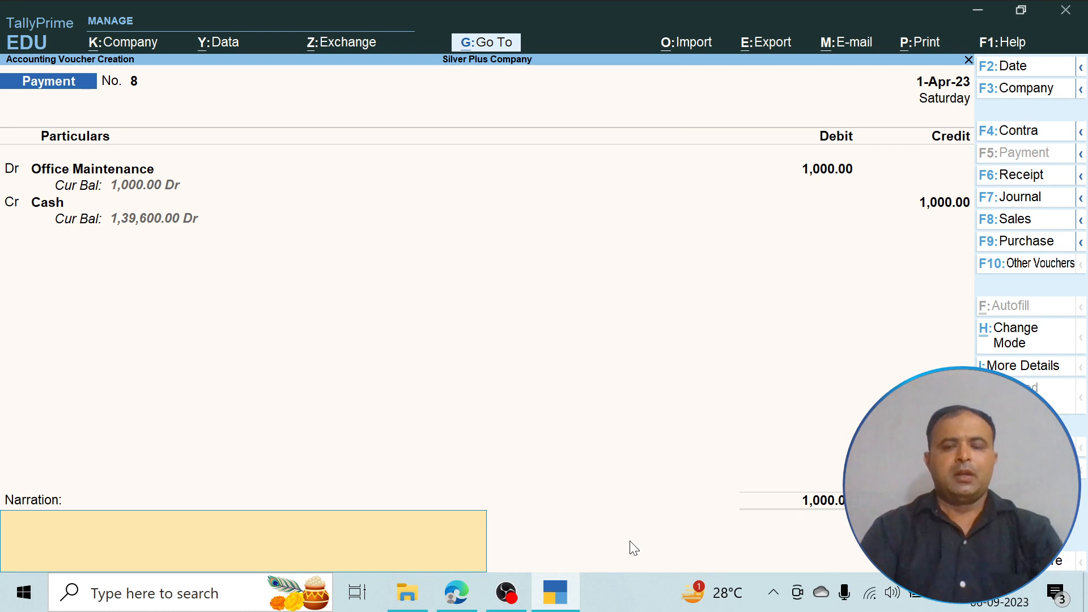
key("Return")
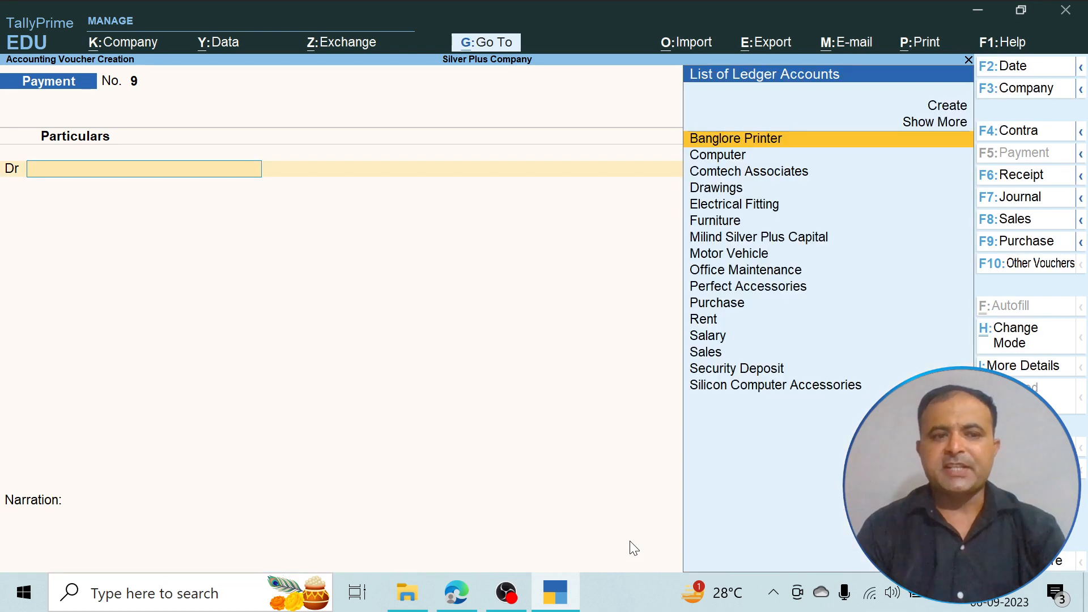
key("Escape")
key("Escape")
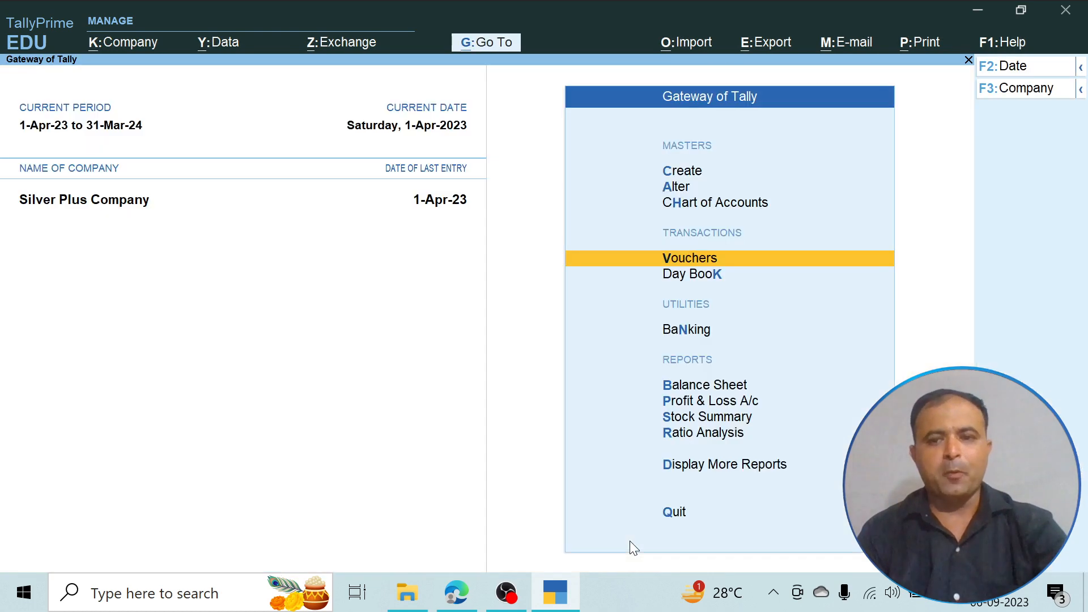
- Review the company's ledgers as a flat list in the Chart of Accounts, and check the recorded vouchers in the Day Book
key("Down")
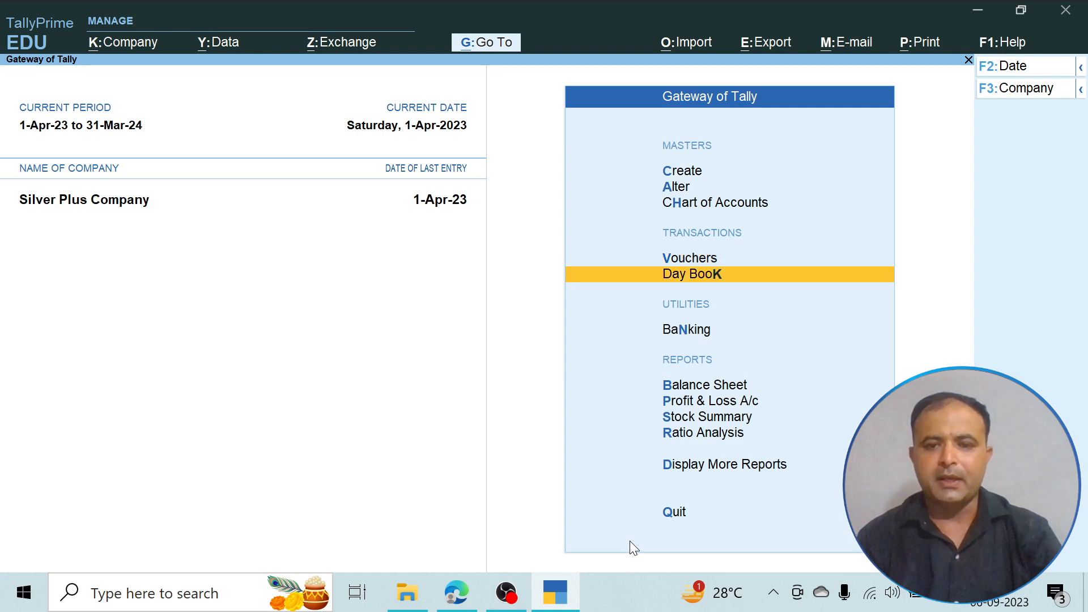
key("Up")
key("Up")
key("Up")
key("Down")
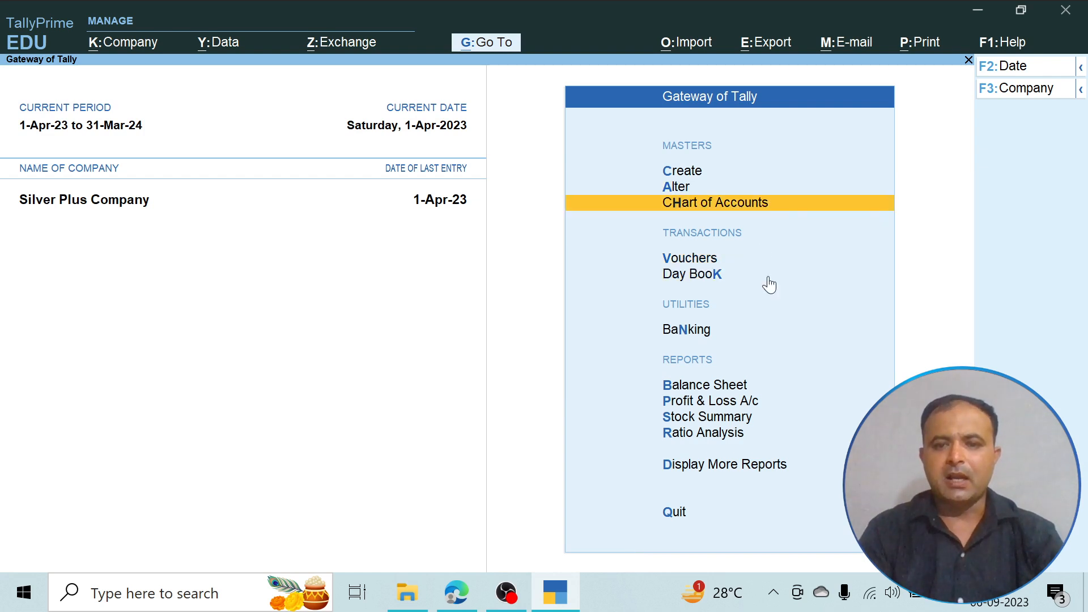
left_click(740, 208)
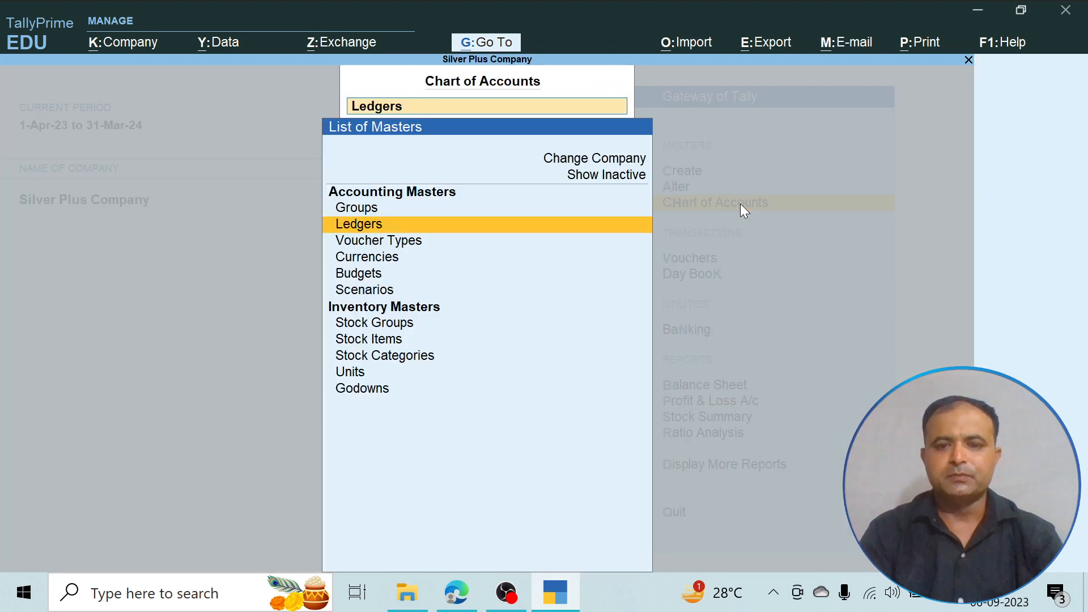
left_click(356, 229)
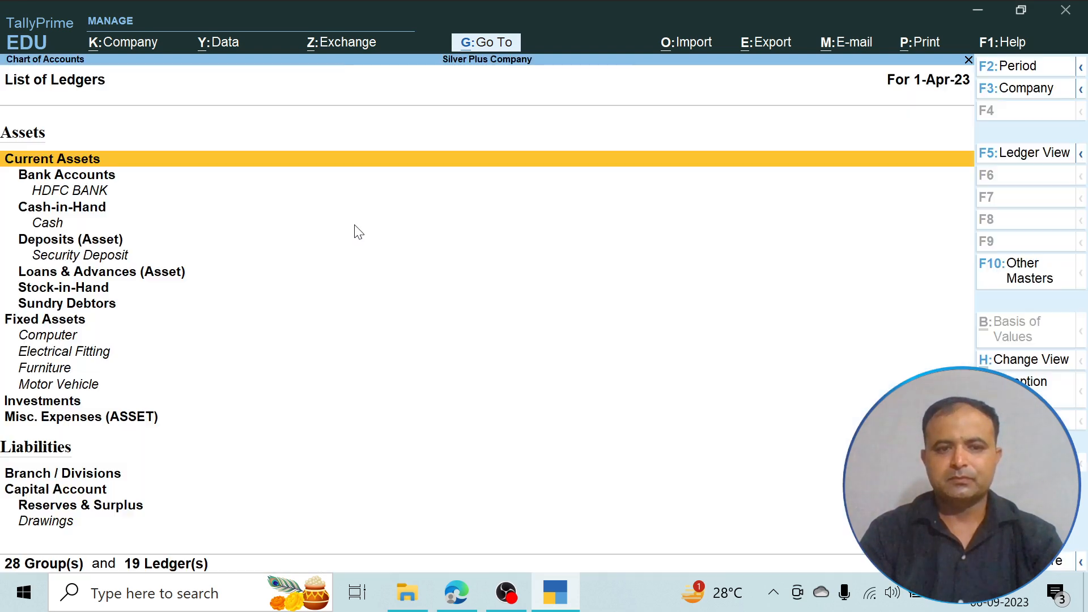
left_click(1023, 153)
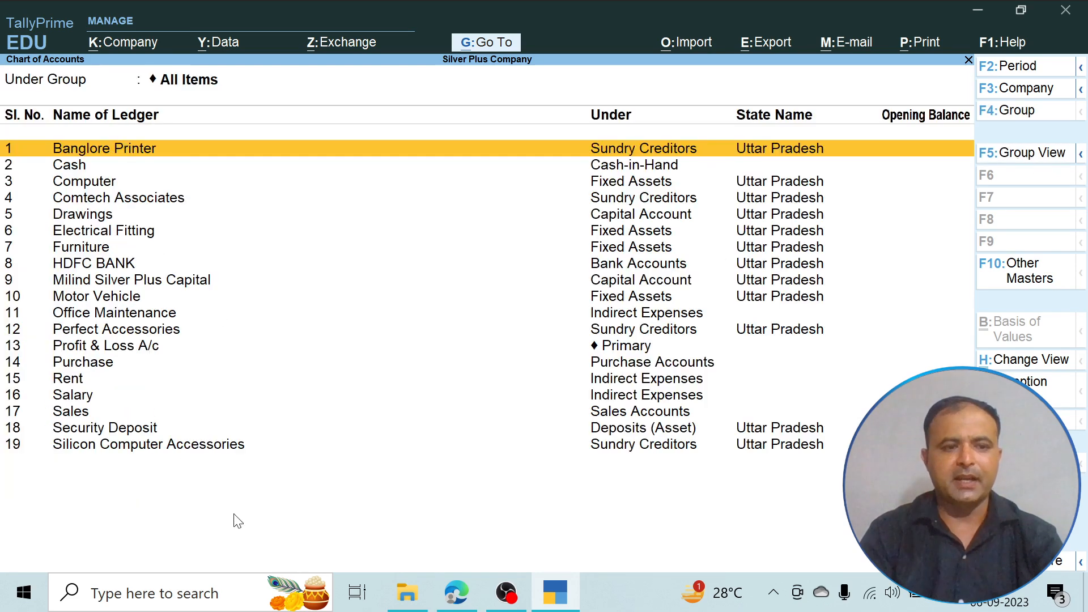
key("Escape")
key("Escape")
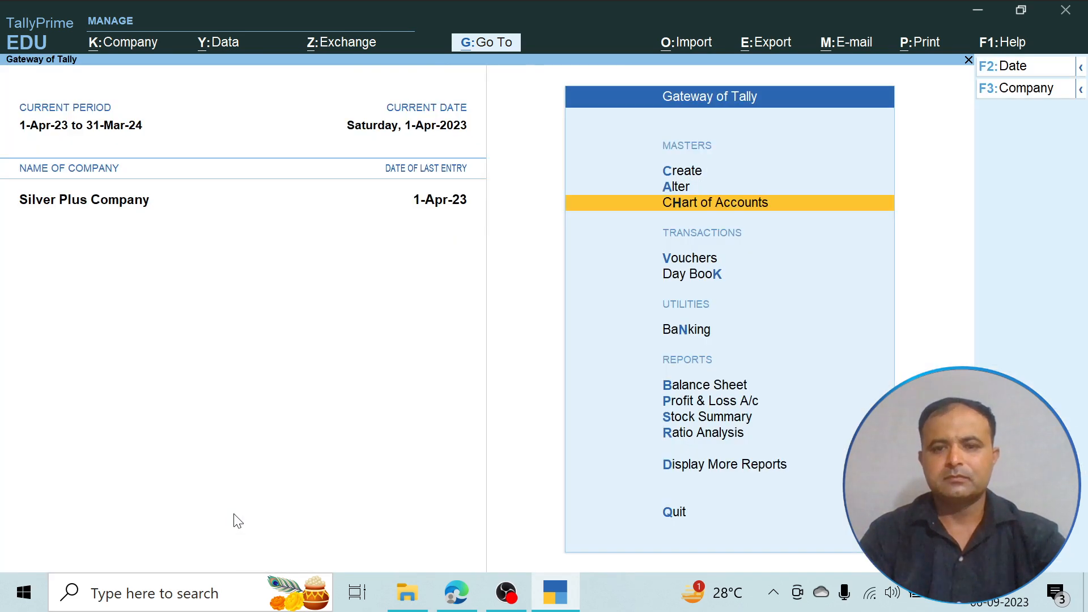
left_click(712, 274)
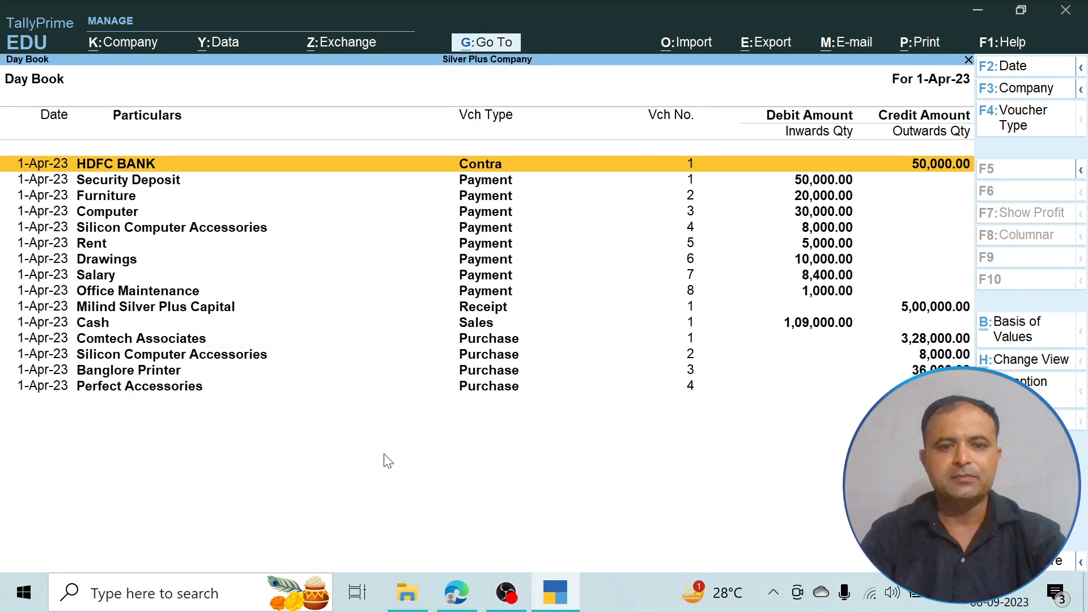
key("Escape")
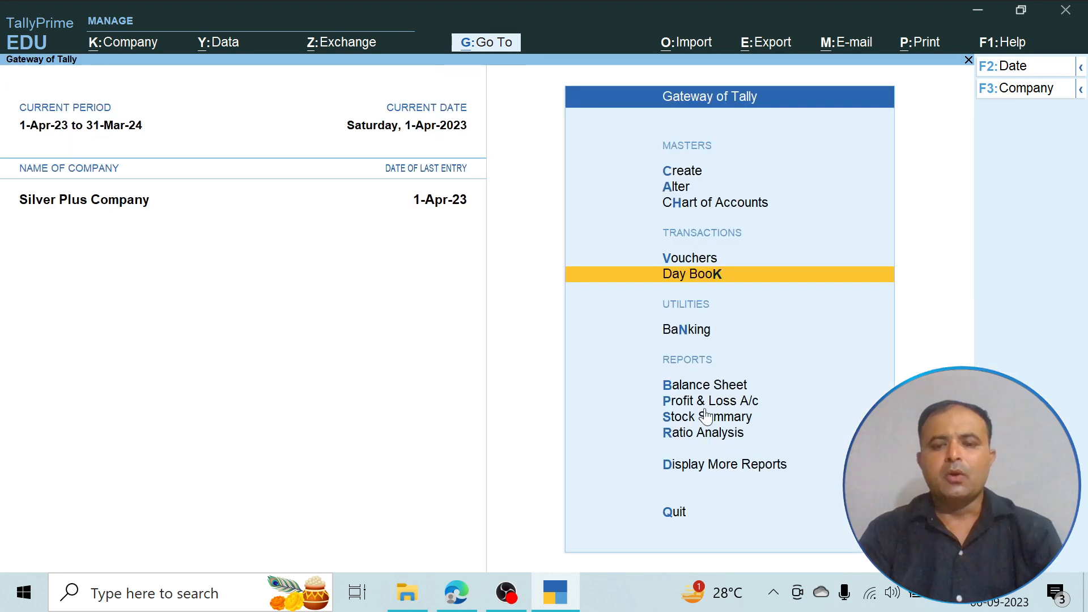
- Examine the Trial Balance in detailed form, going through every group from Capital Account down to the Indirect Expenses ledgers
left_click(707, 469)
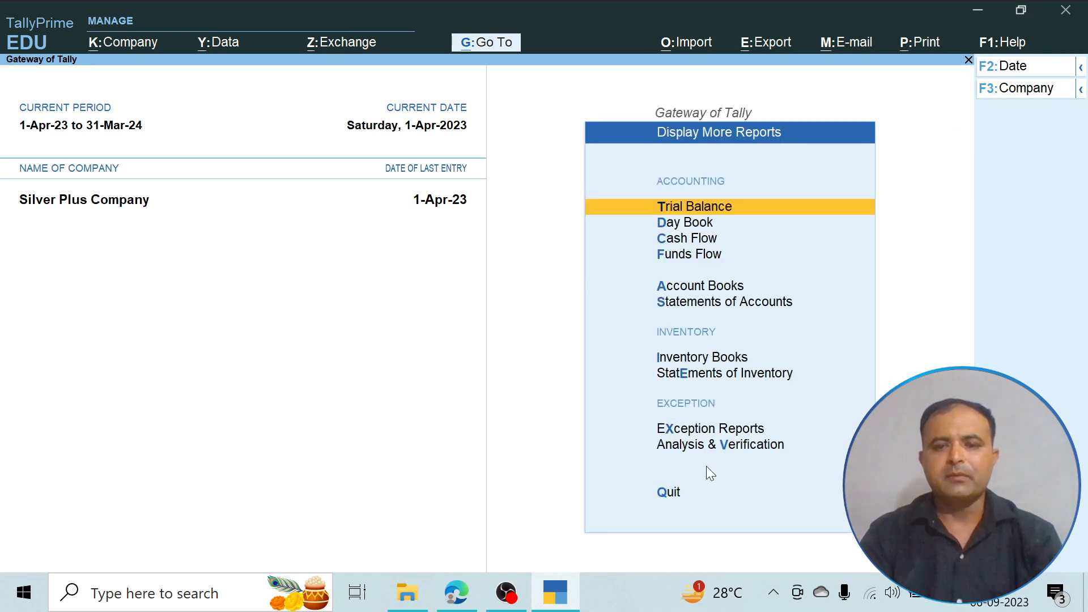
left_click(707, 207)
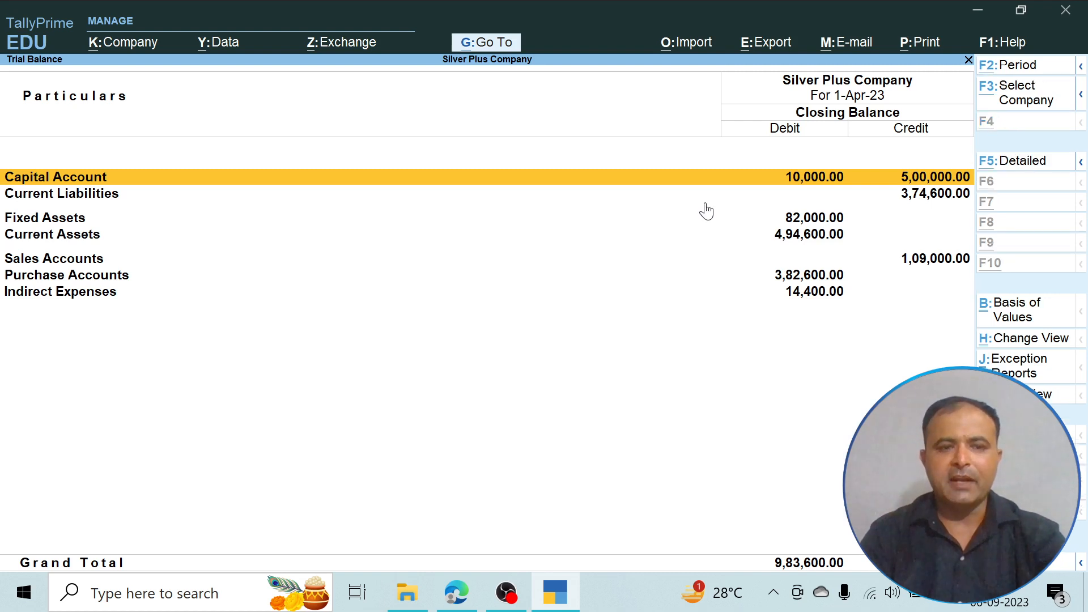
key("alt+F5")
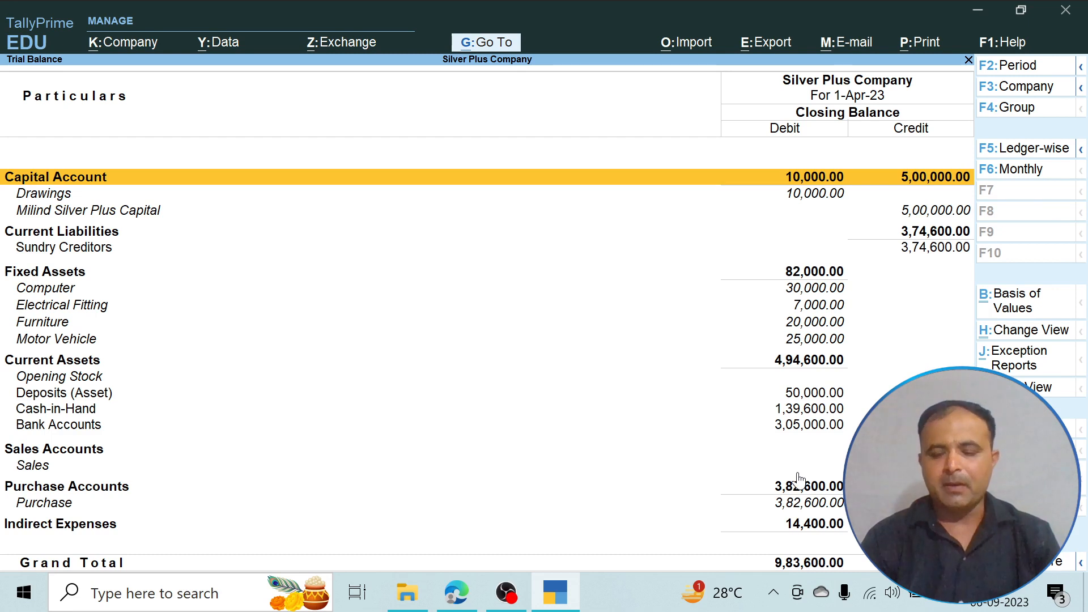
key("Down")
key("Down")
key("Down")
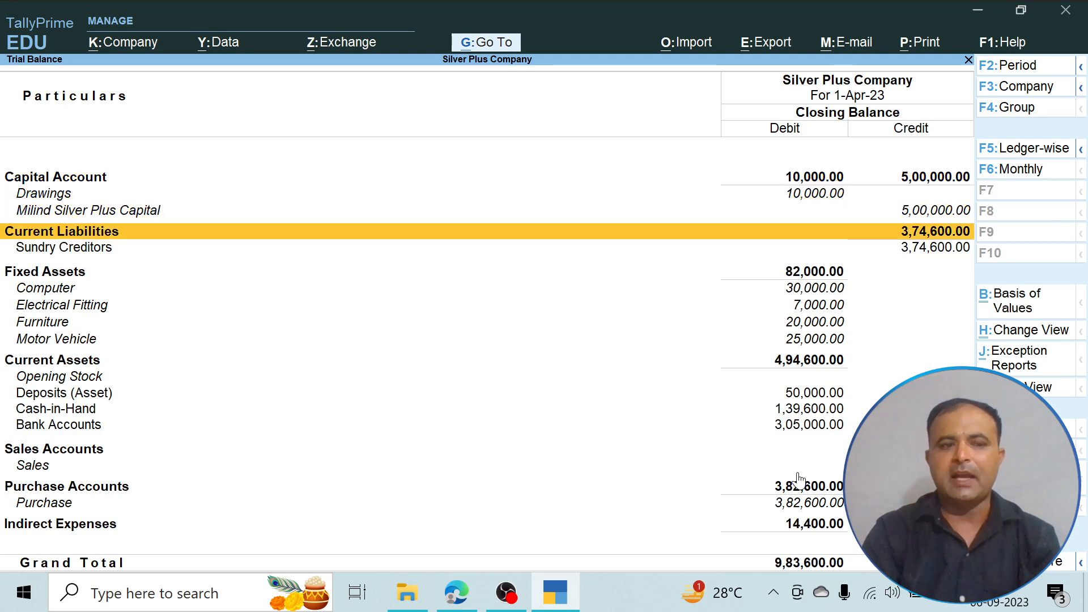
key("Down")
key("Down")
key("Down")
key("Down")
key("Down")
key("Down")
key("Down")
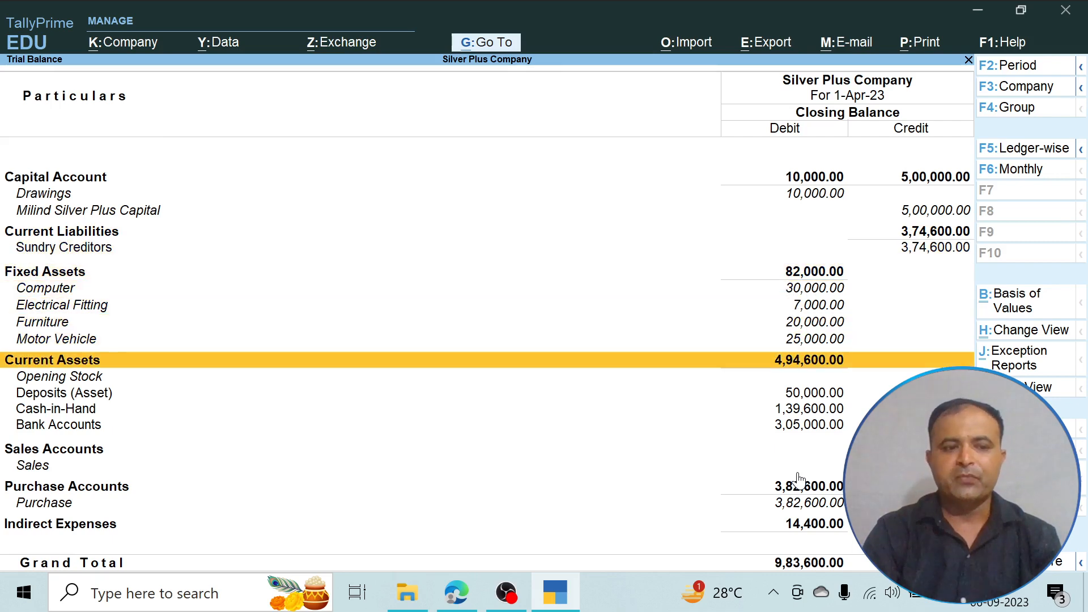
key("Down")
key("Down")
key("Down")
key("Down")
key("Down")
key("Down")
key("Down")
key("Down")
key("Down")
key("Down")
key("Down")
key("Down")
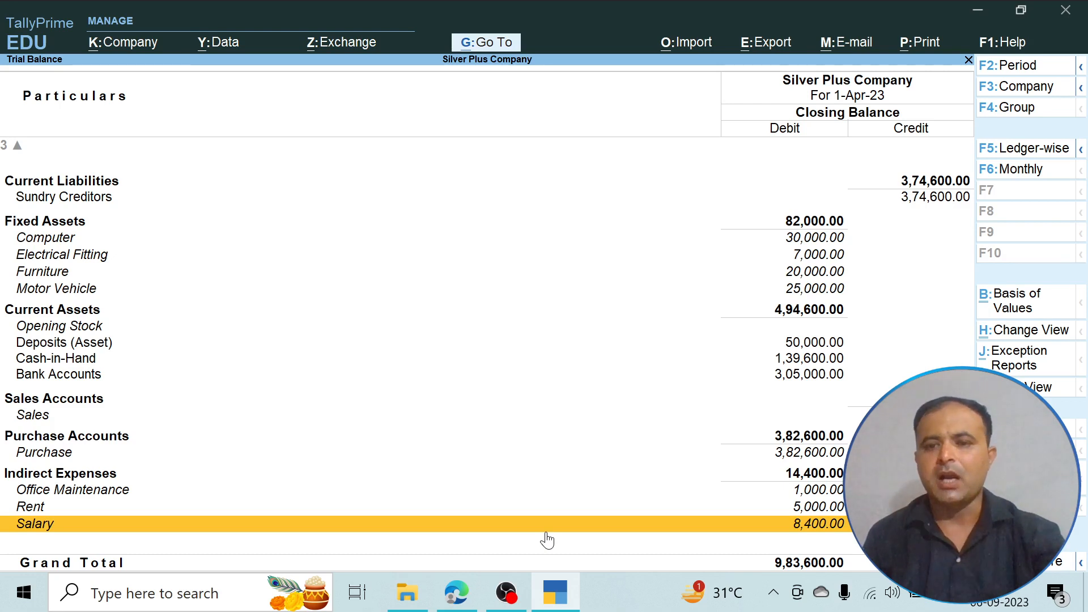
key("Escape")
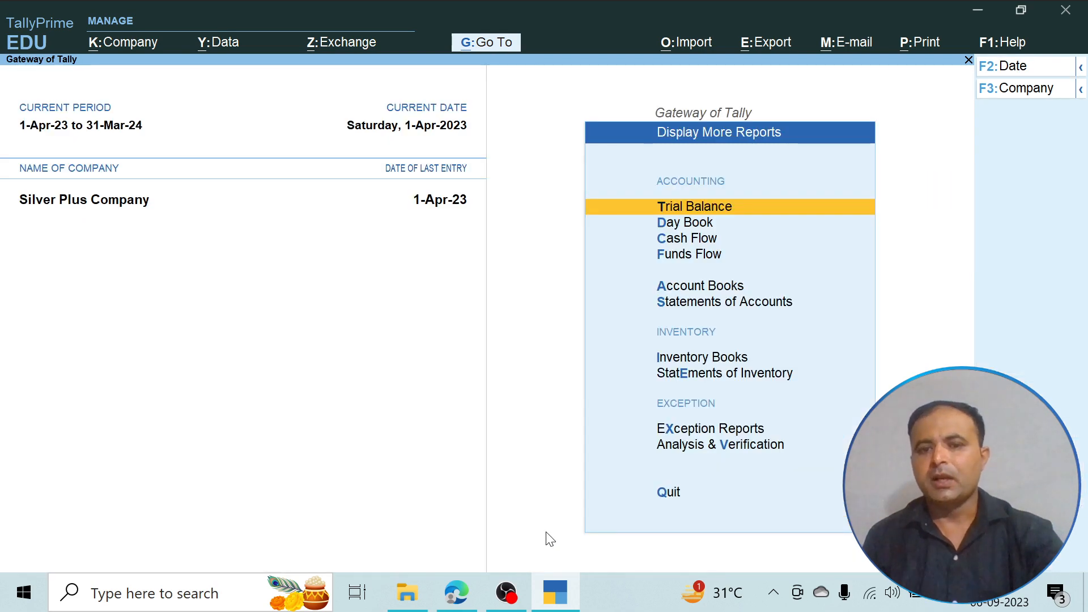
key("Escape")
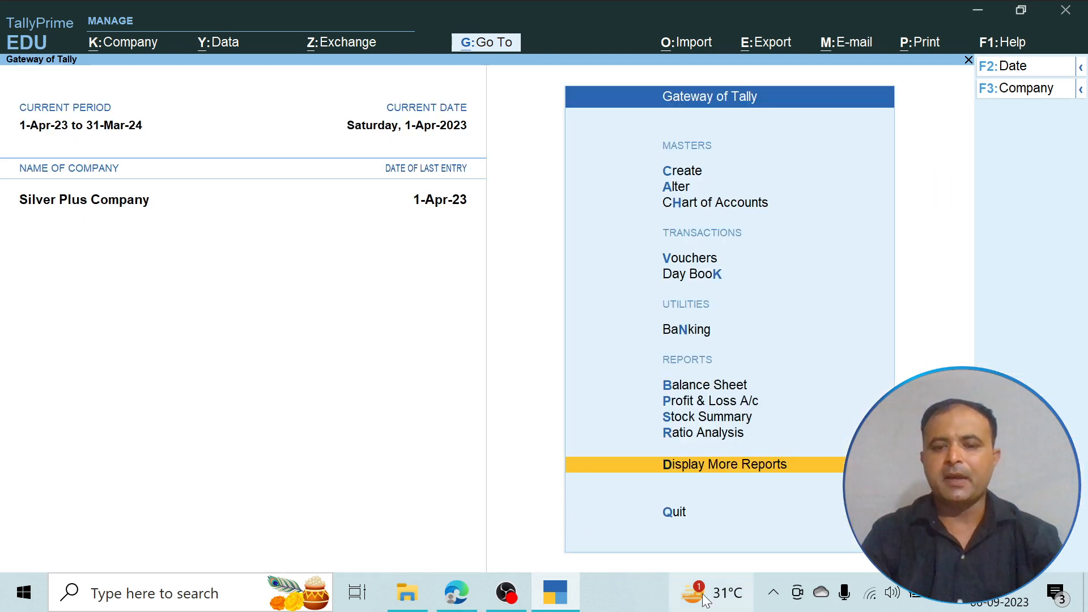
- Examine the detailed Profit & Loss A/c, comparing purchases, sales, closing stock, gross profit, indirect expenses and nett profit
left_click(716, 403)
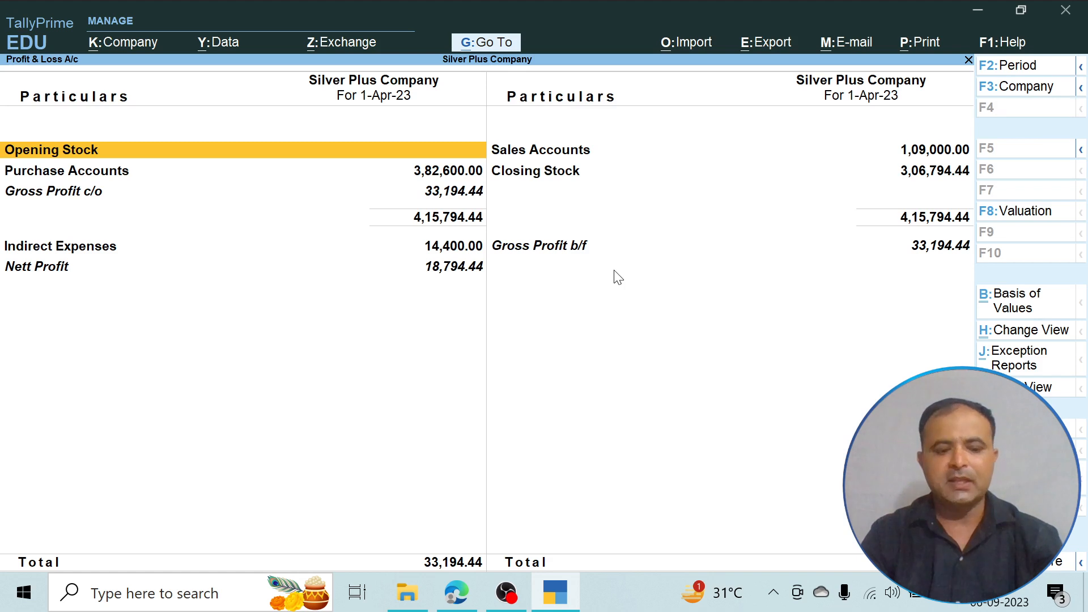
key("alt+F5")
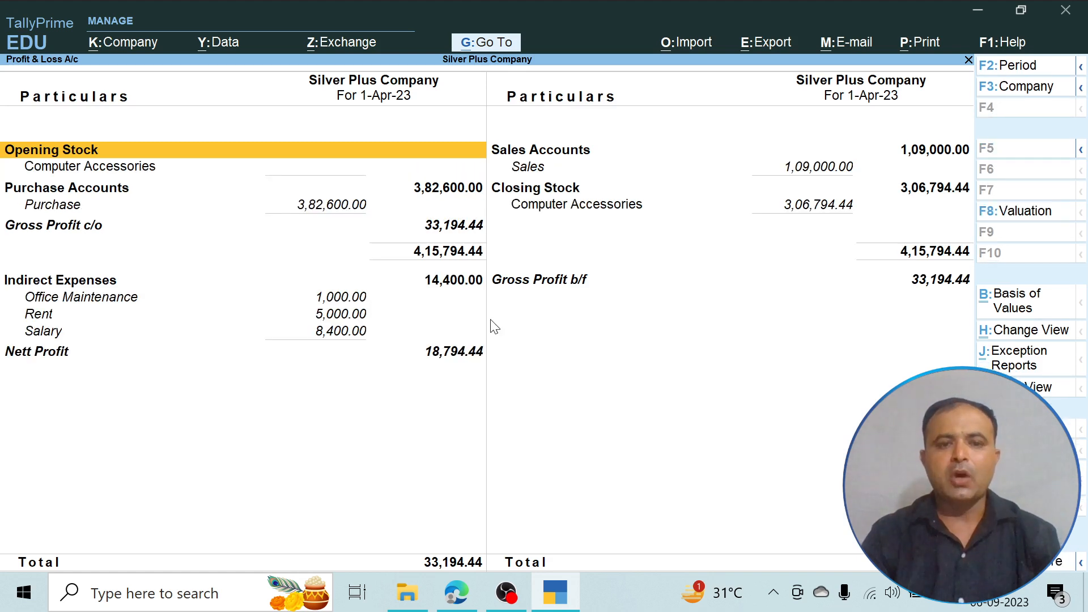
key("Down")
key("Down")
key("Down")
key("Down")
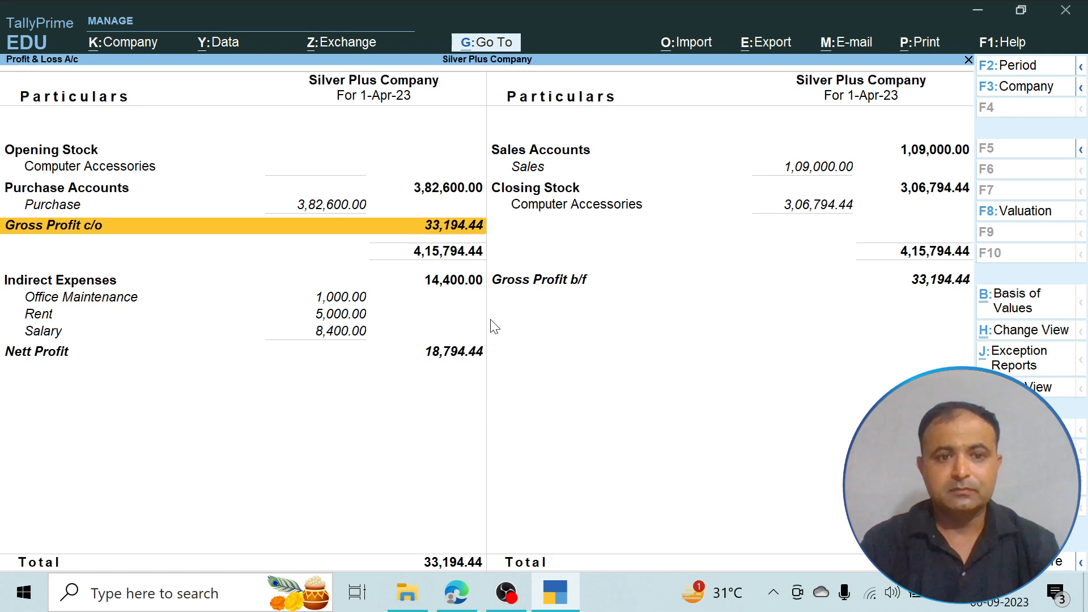
key("Up")
key("Up")
key("Right")
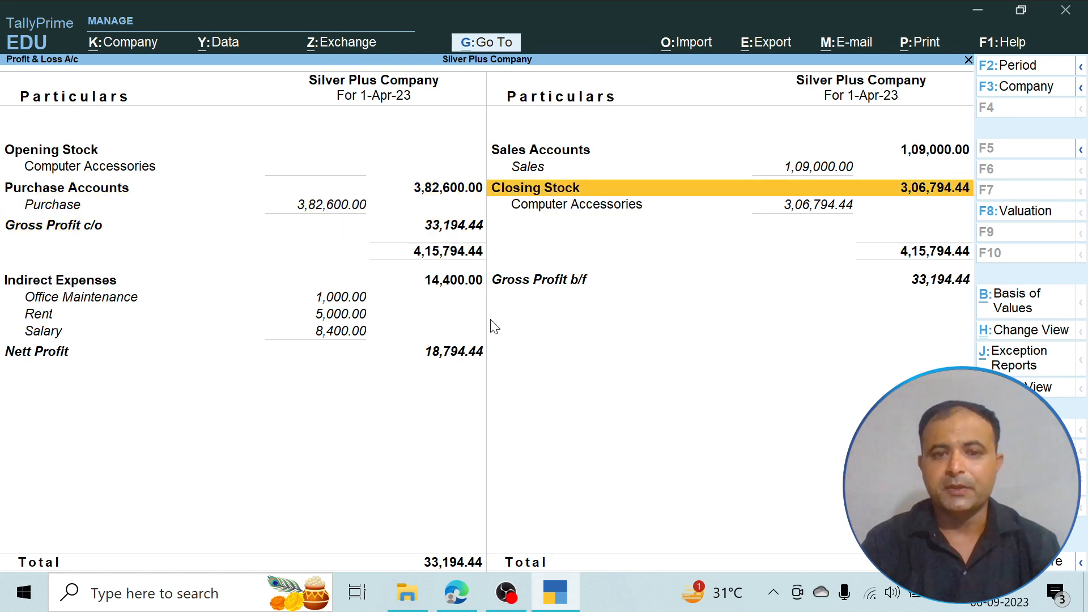
key("Up")
key("Up")
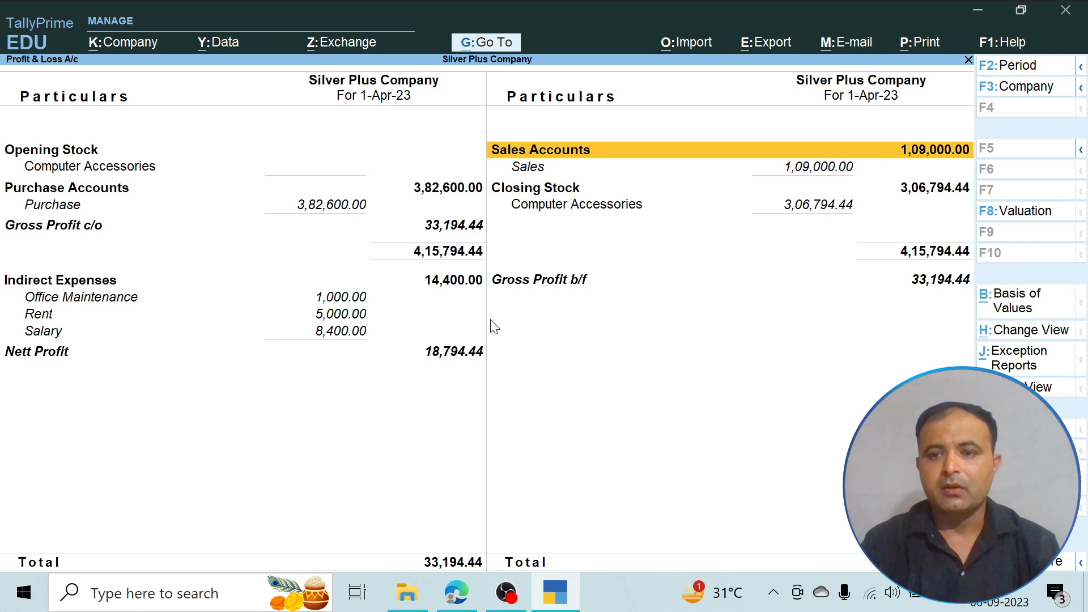
key("Down")
key("Left")
key("Down")
key("Down")
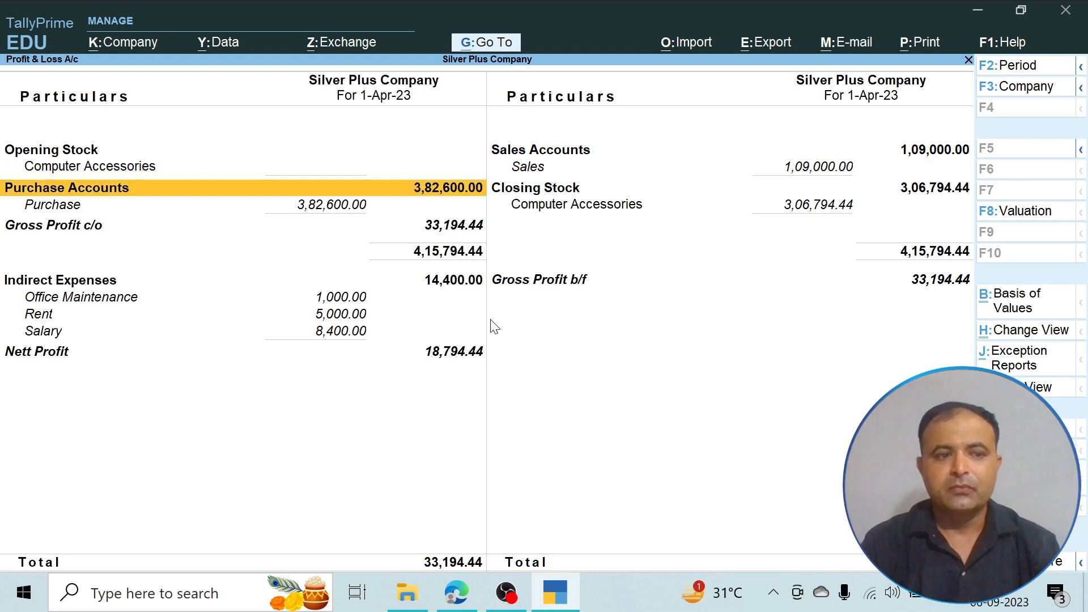
key("Down")
key("Down")
key("Down")
key("Down")
key("Down")
key("Down")
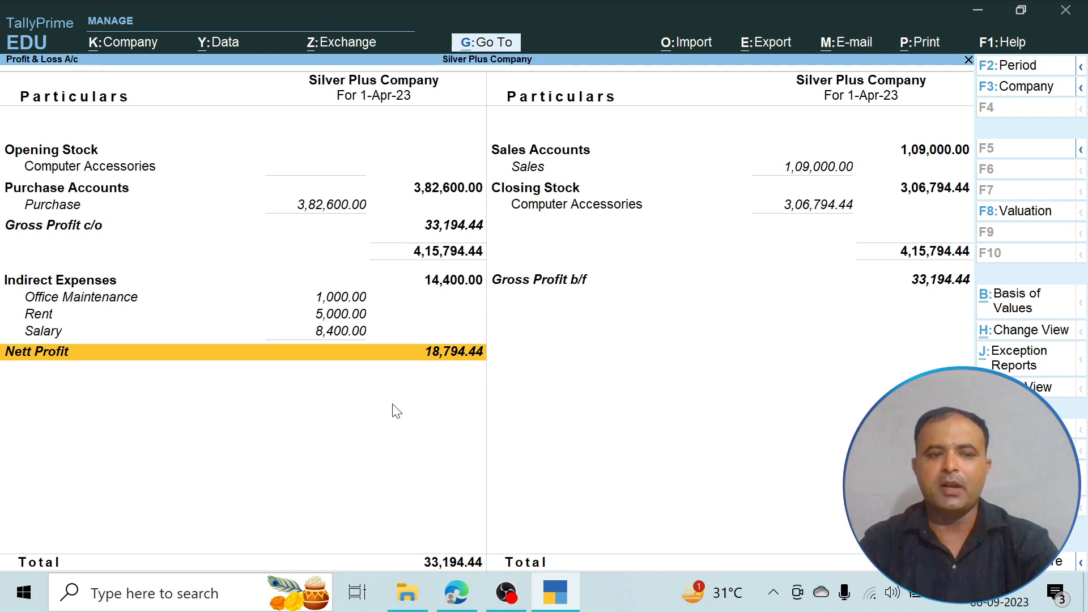
key("Escape")
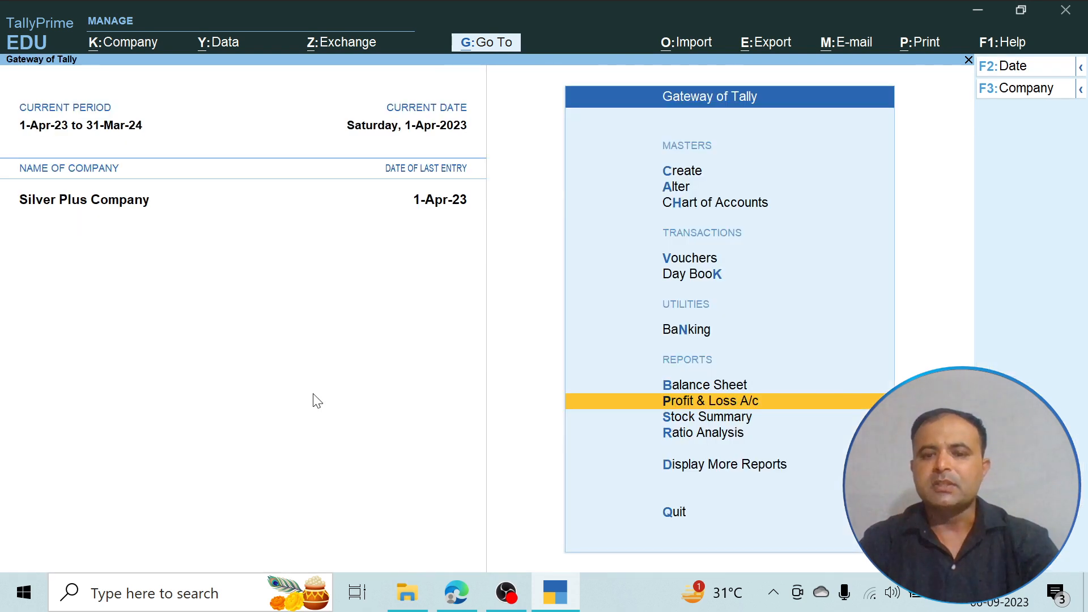
- Examine the Balance Sheet in detailed form, covering the liabilities and assets of the company
left_click(738, 386)
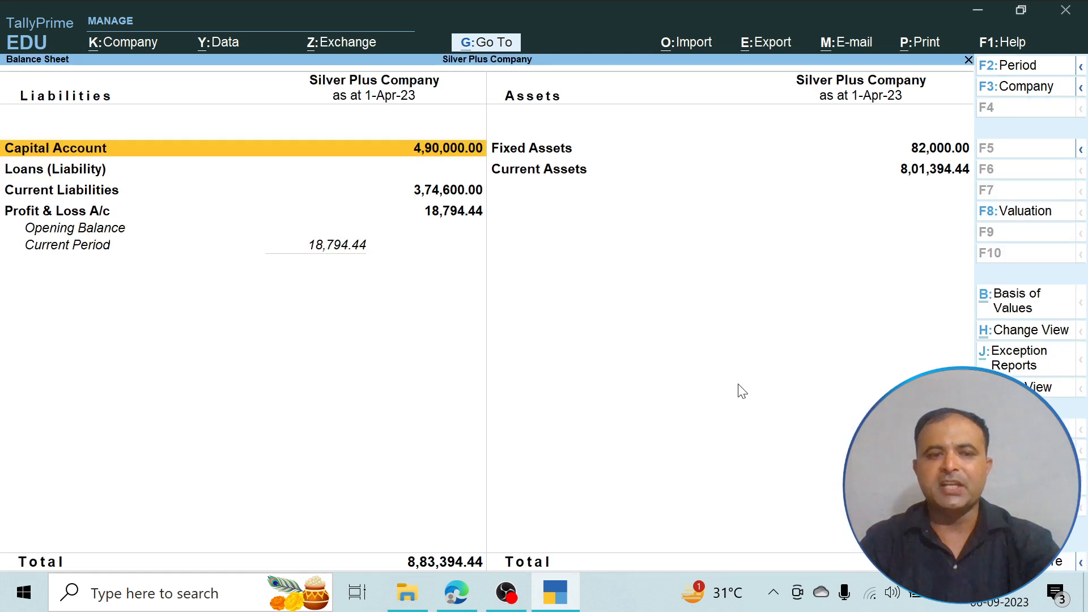
key("alt+F5")
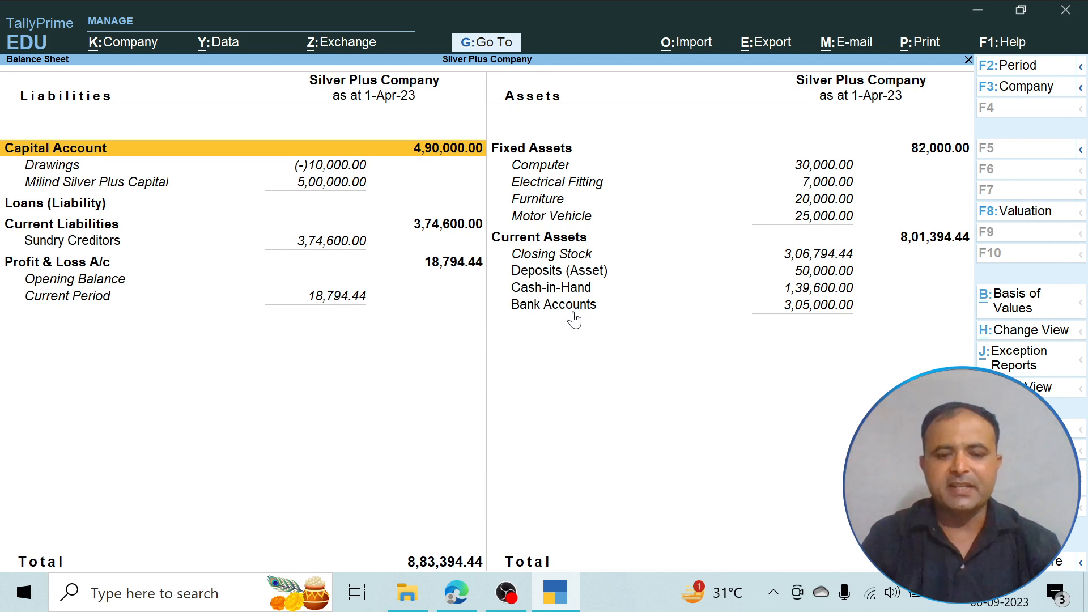
- Switch to the transactions PDF in Edge and look back at the April 2008 list from its first page
left_click(456, 596)
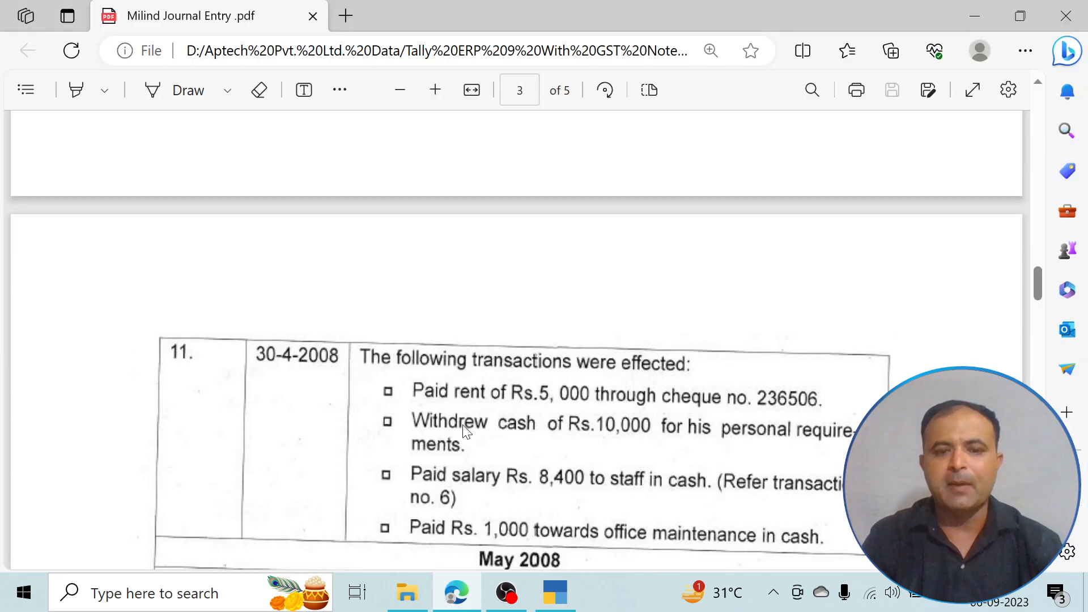
scroll(463, 424, "up", 15)
scroll(462, 424, "up", 15)
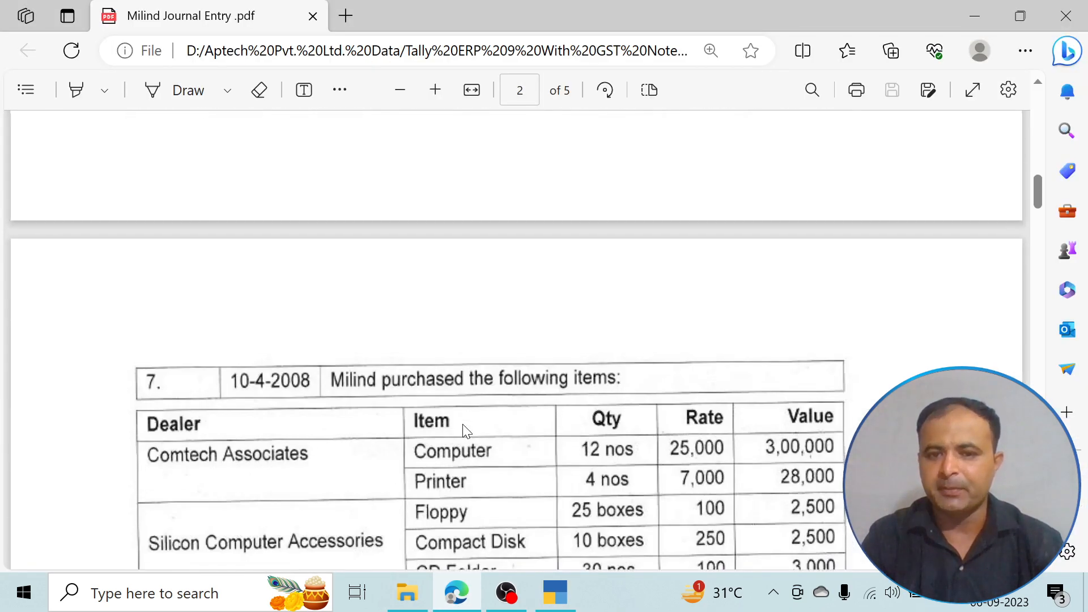
scroll(463, 424, "up", 3)
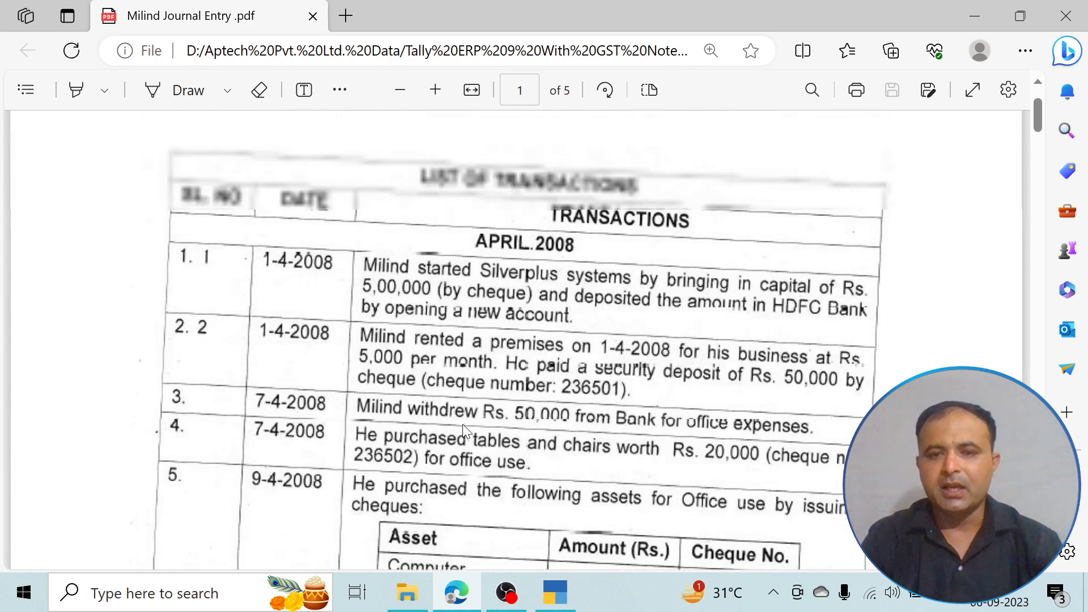
- Look through the PDF's April 2008 transactions from the capital entry to the credit purchases of 25-4-2008
scroll(463, 424, "down", 8)
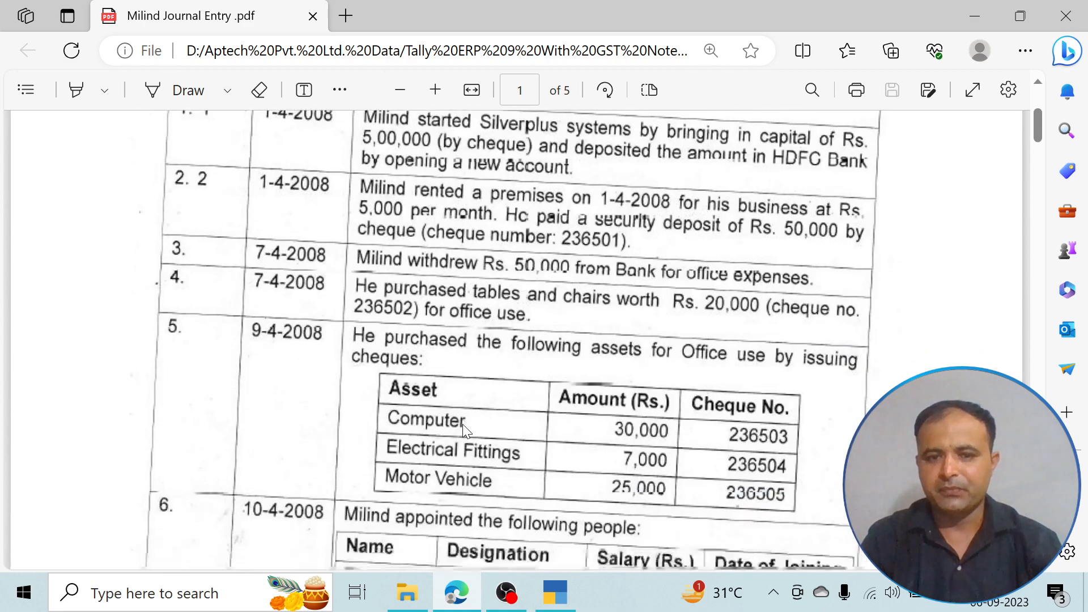
scroll(465, 430, "down", 10)
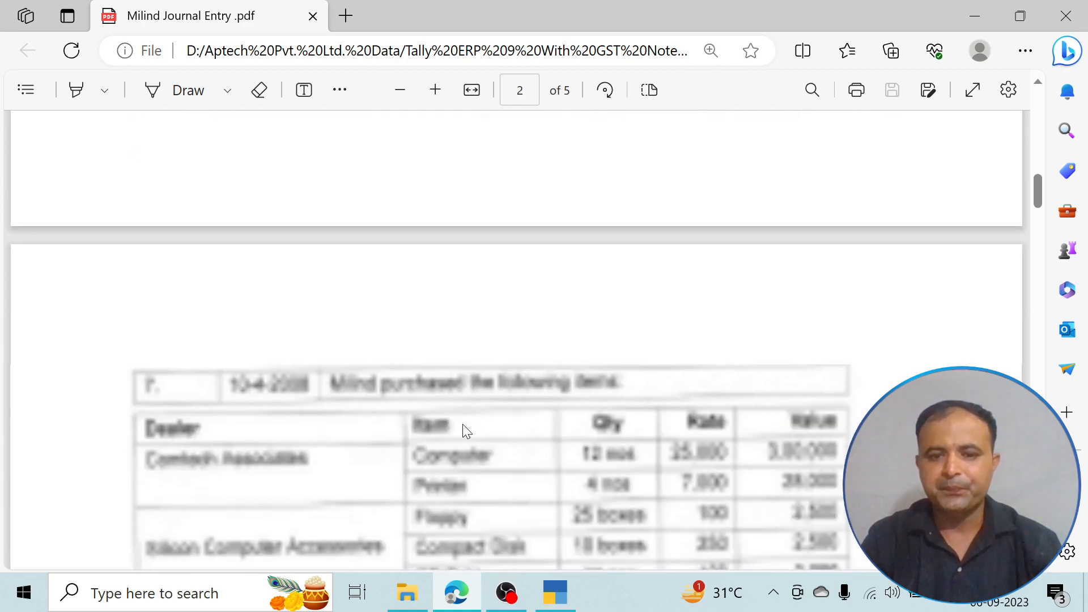
scroll(462, 424, "down", 10)
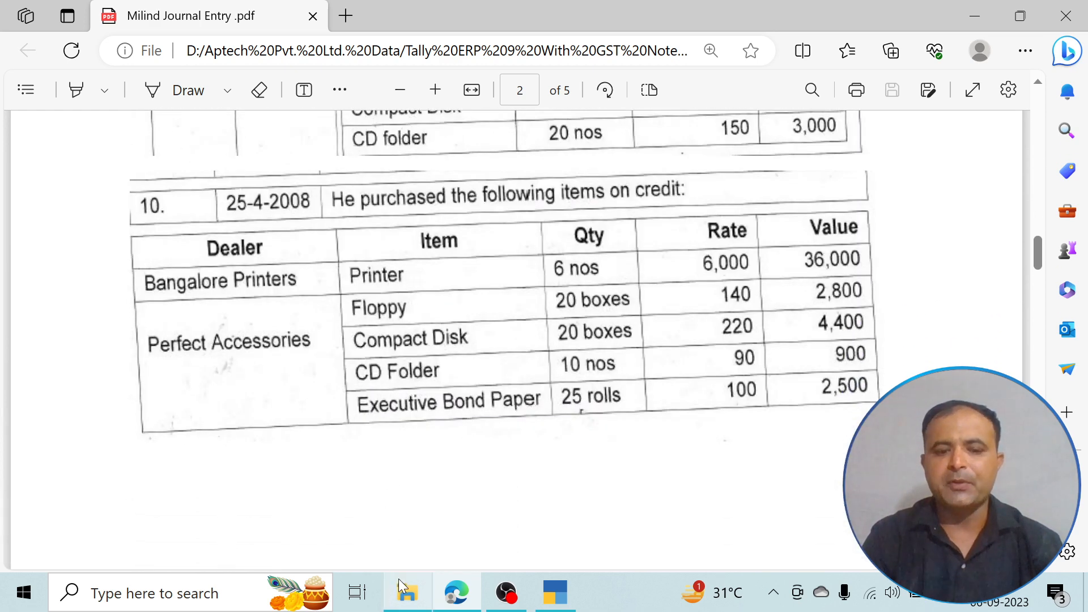
- Switch back to TallyPrime and close the Balance Sheet to return to the Gateway of Tally
left_click(513, 596)
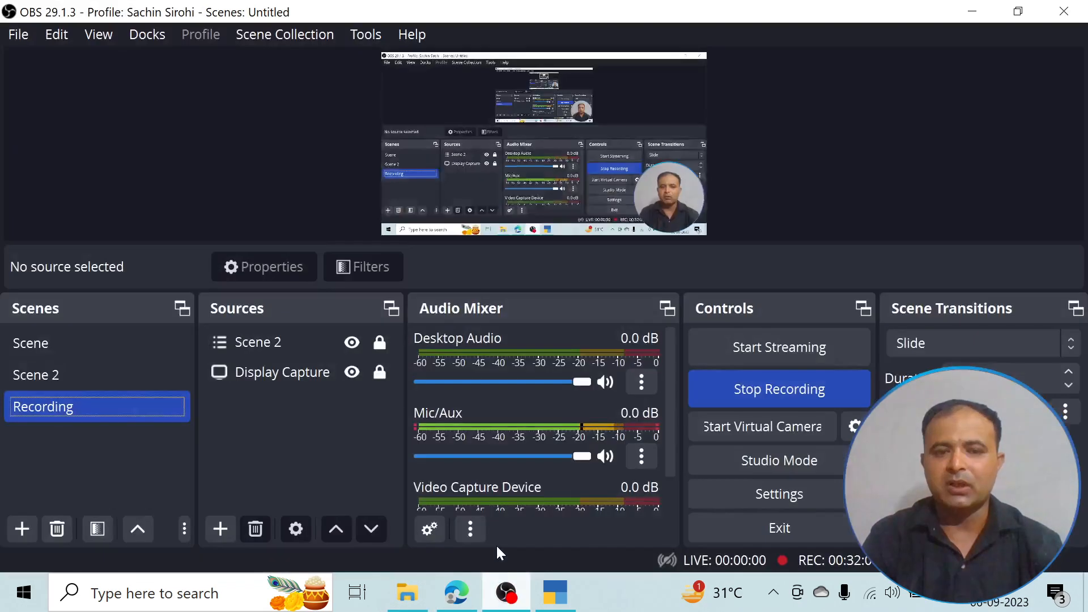
left_click(497, 596)
mouse_move(561, 602)
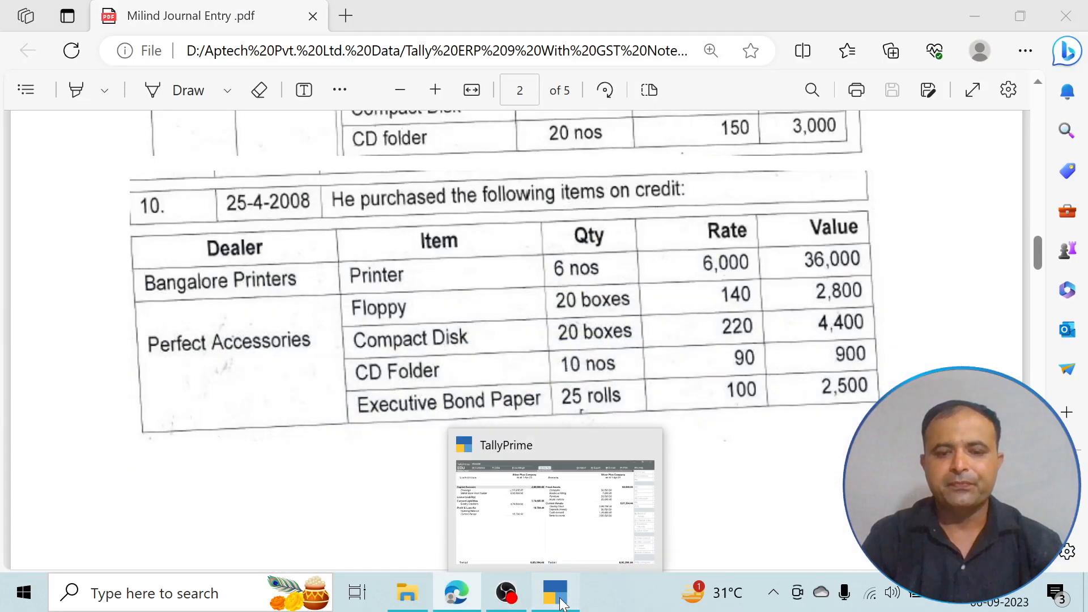
left_click(526, 497)
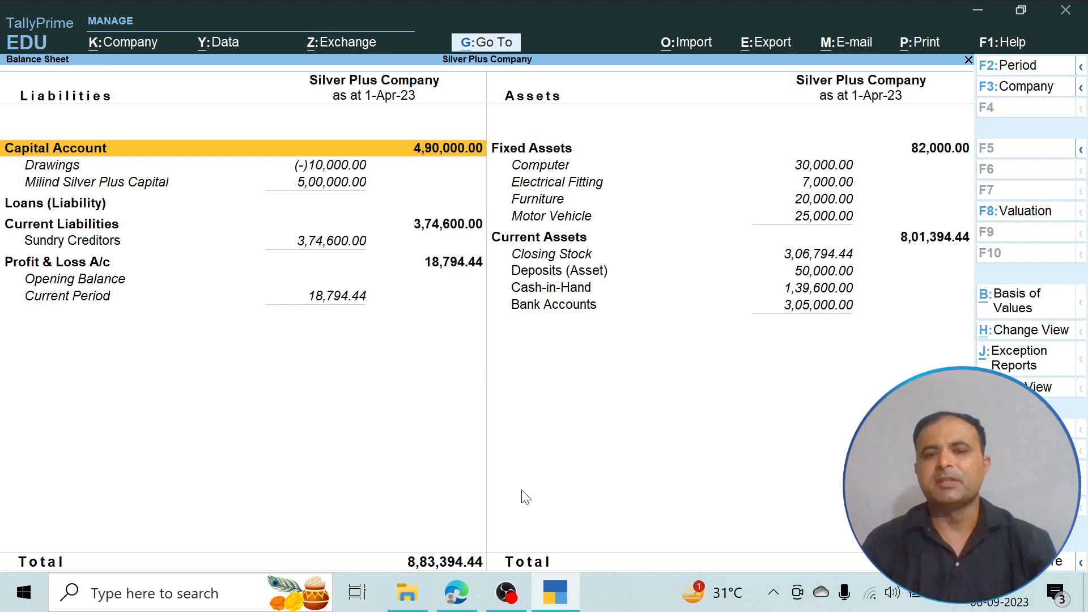
key("Escape")
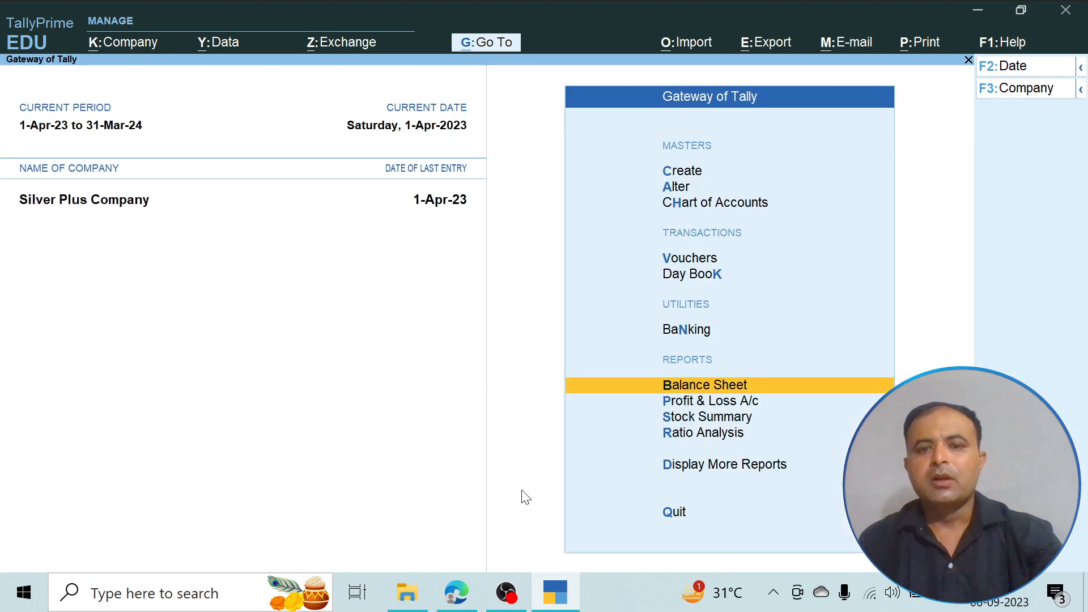